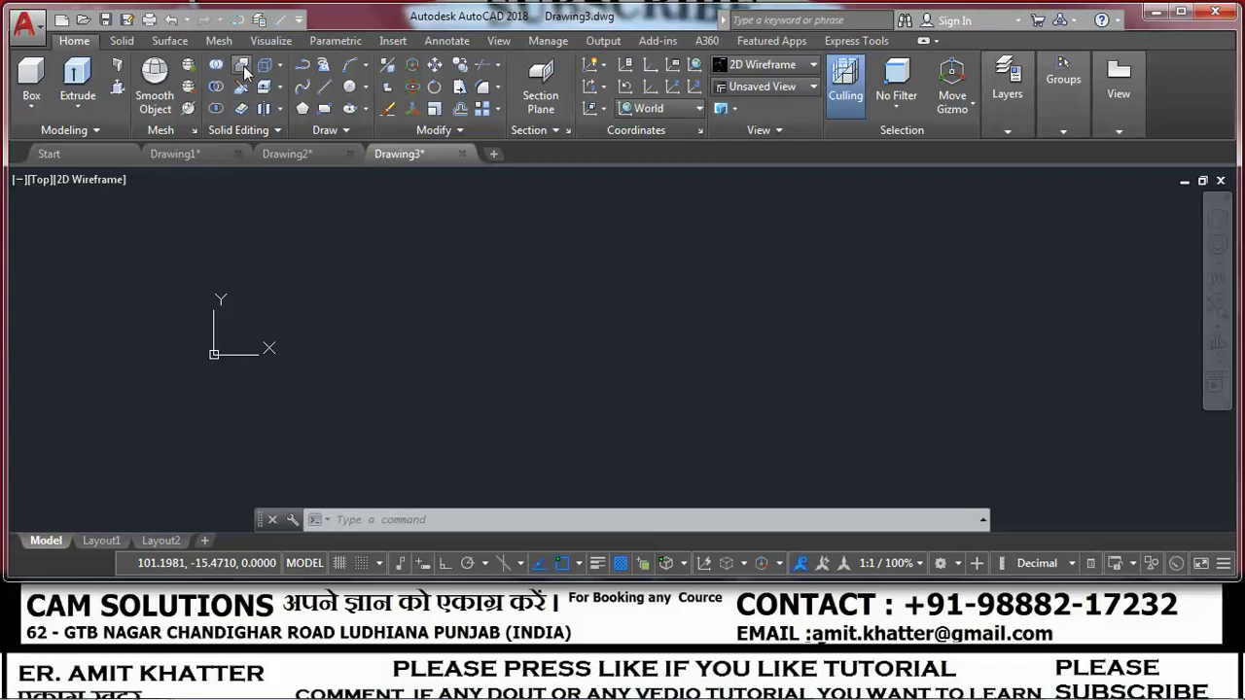
Pan the empty drawing view and bring up the list of solid primitives.
click(279, 108)
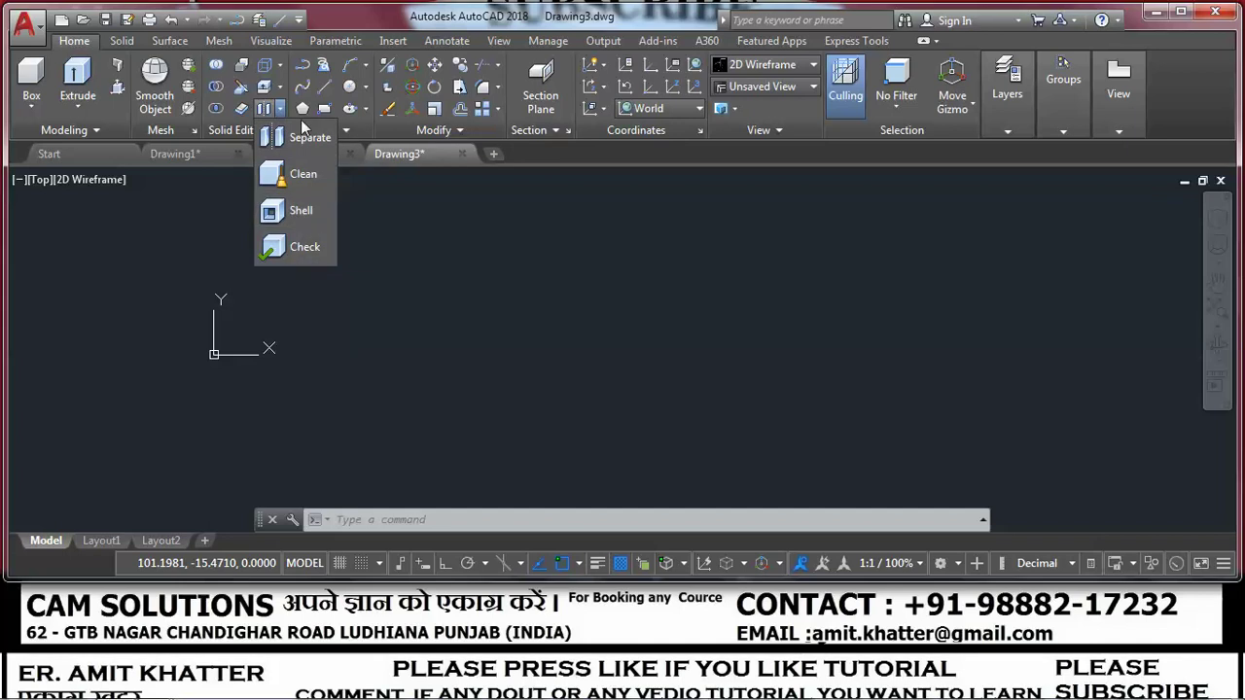
click(198, 276)
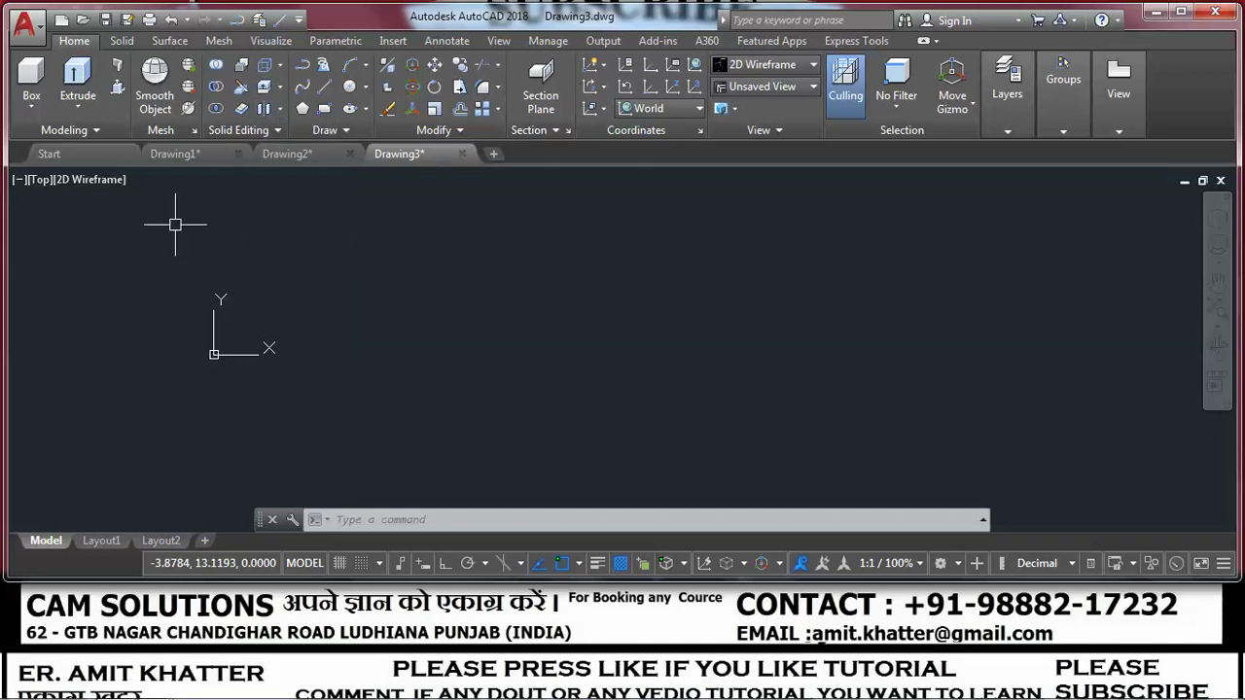
middle_drag(478, 325, 400, 373)
middle_drag(444, 270, 451, 319)
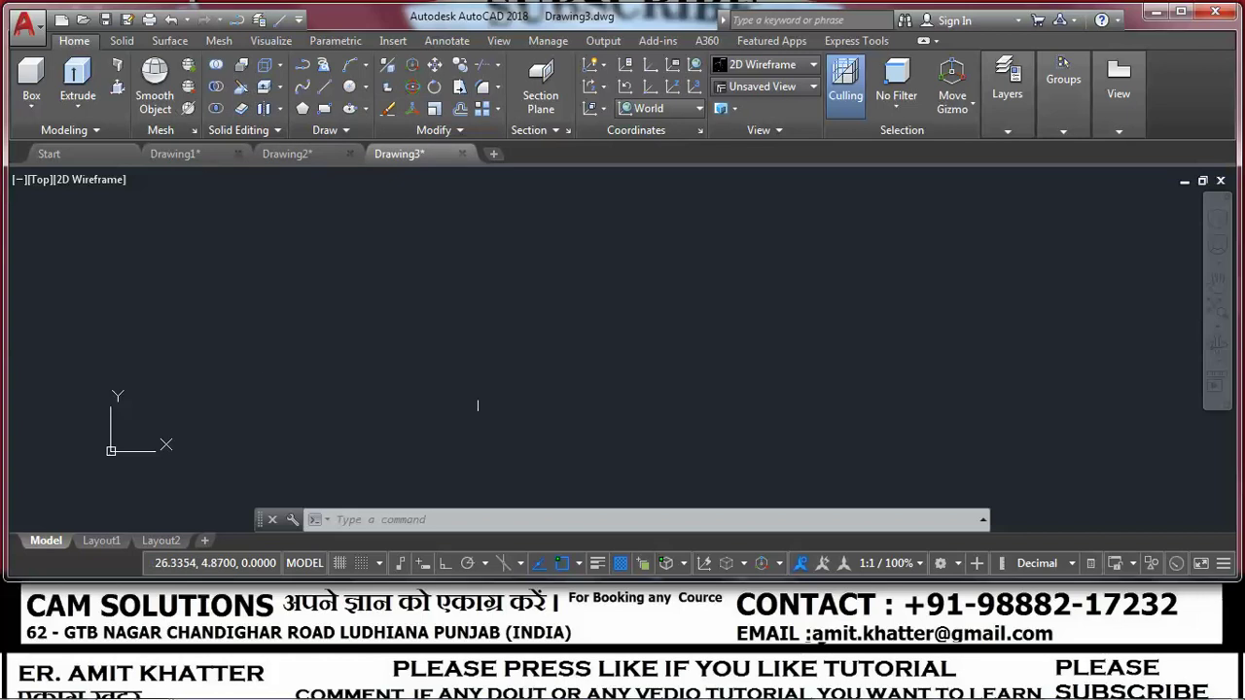
mouse_move(576, 400)
middle_down()
mouse_move(480, 408)
mouse_move(513, 361)
mouse_move(252, 272)
middle_up()
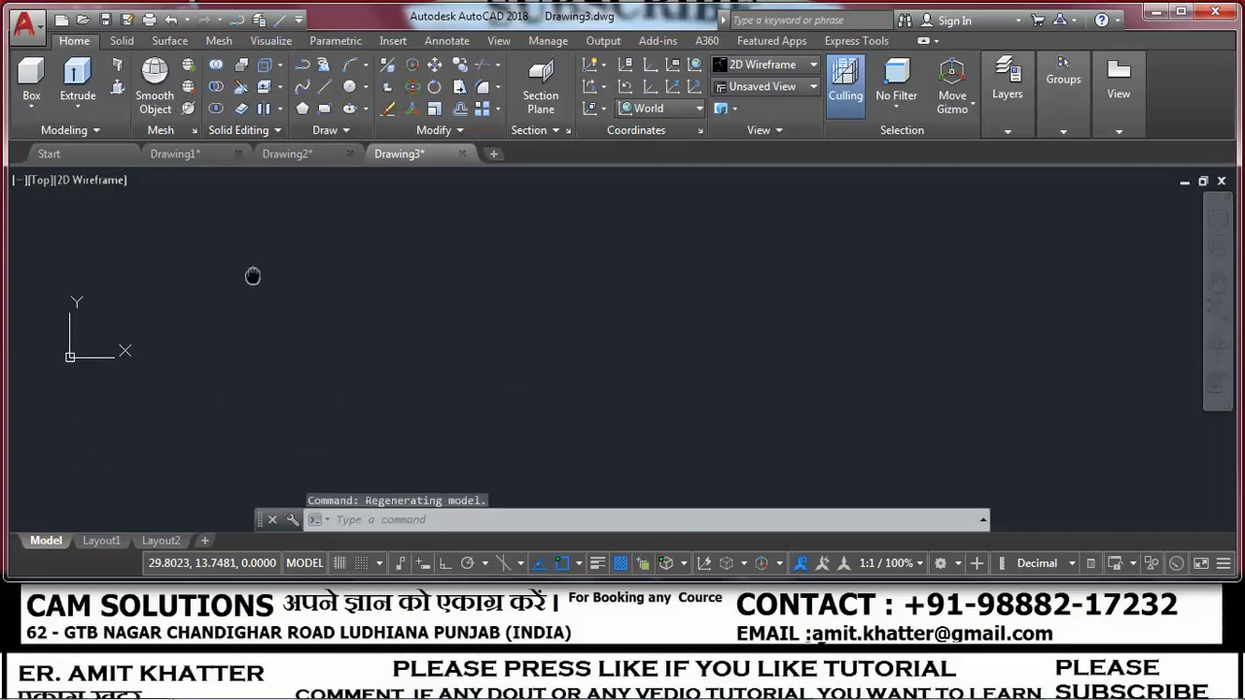
click(44, 91)
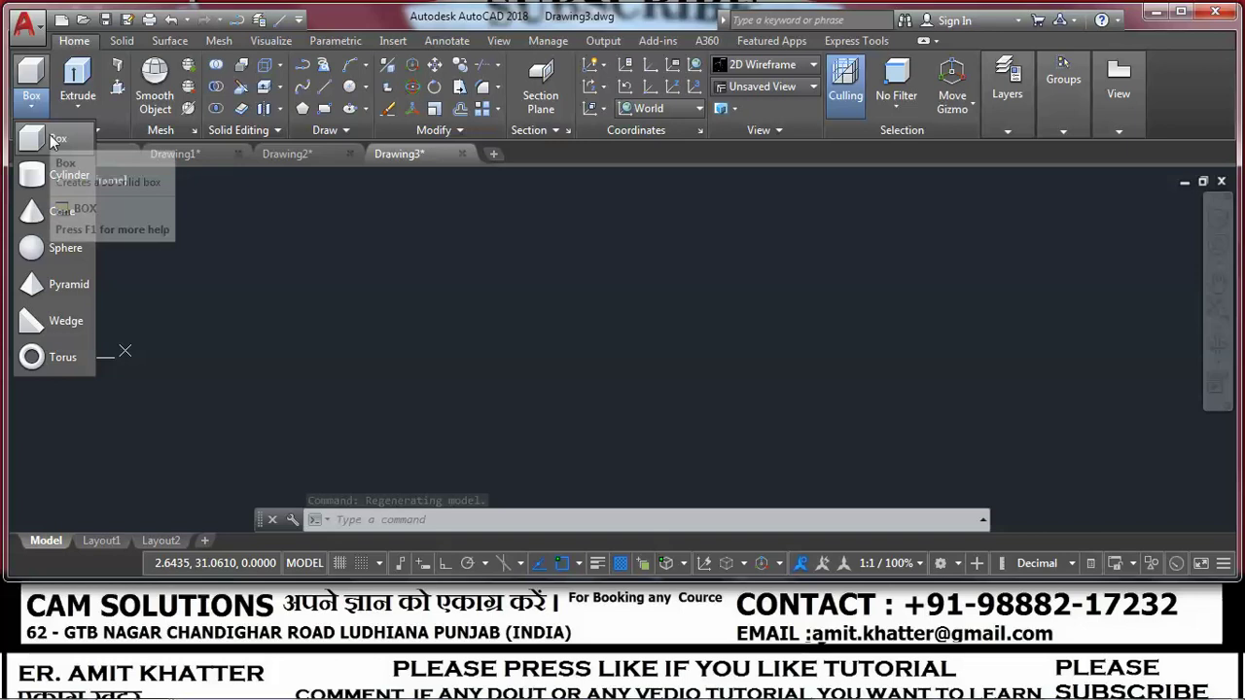
Draw a 100-unit cube using BOX's Cube option with Ortho on, then recentre the view.
click(53, 141)
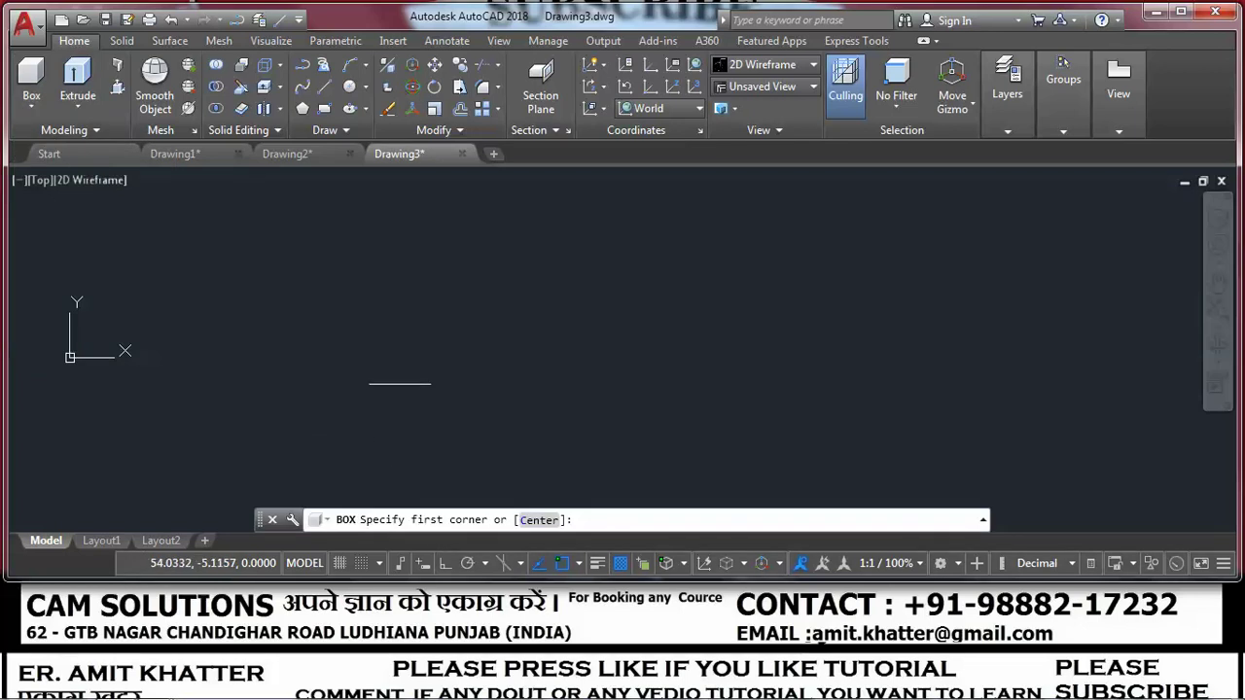
click(385, 405)
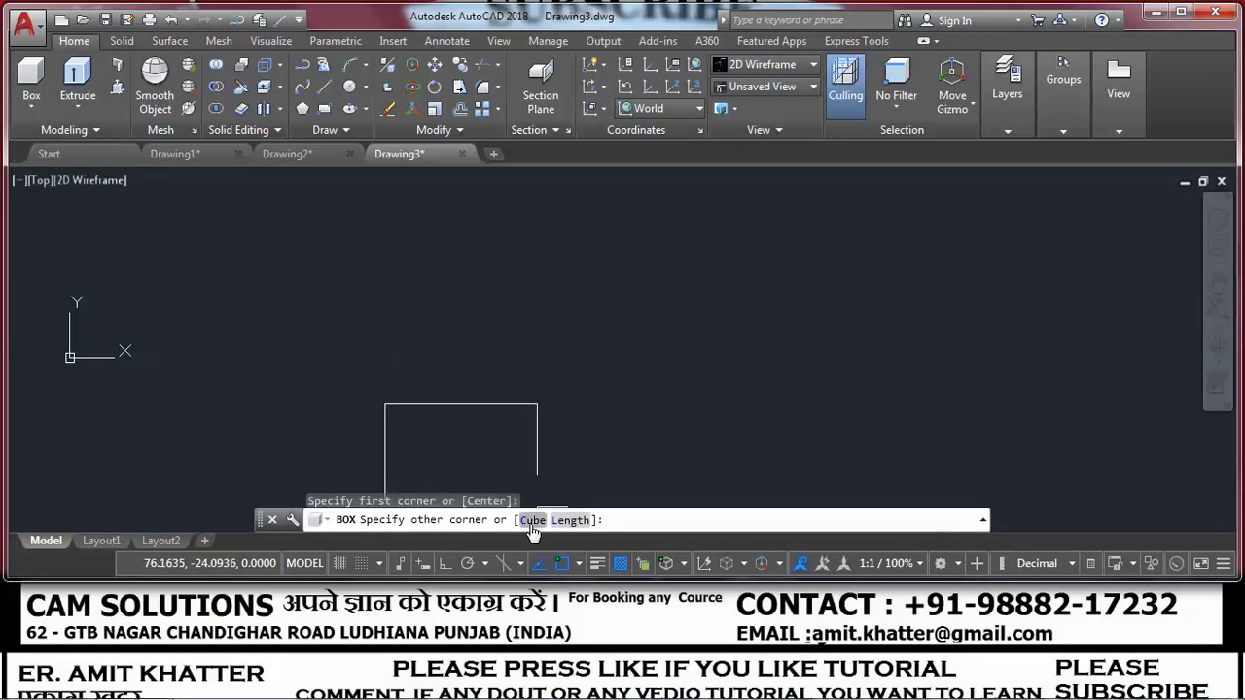
click(532, 522)
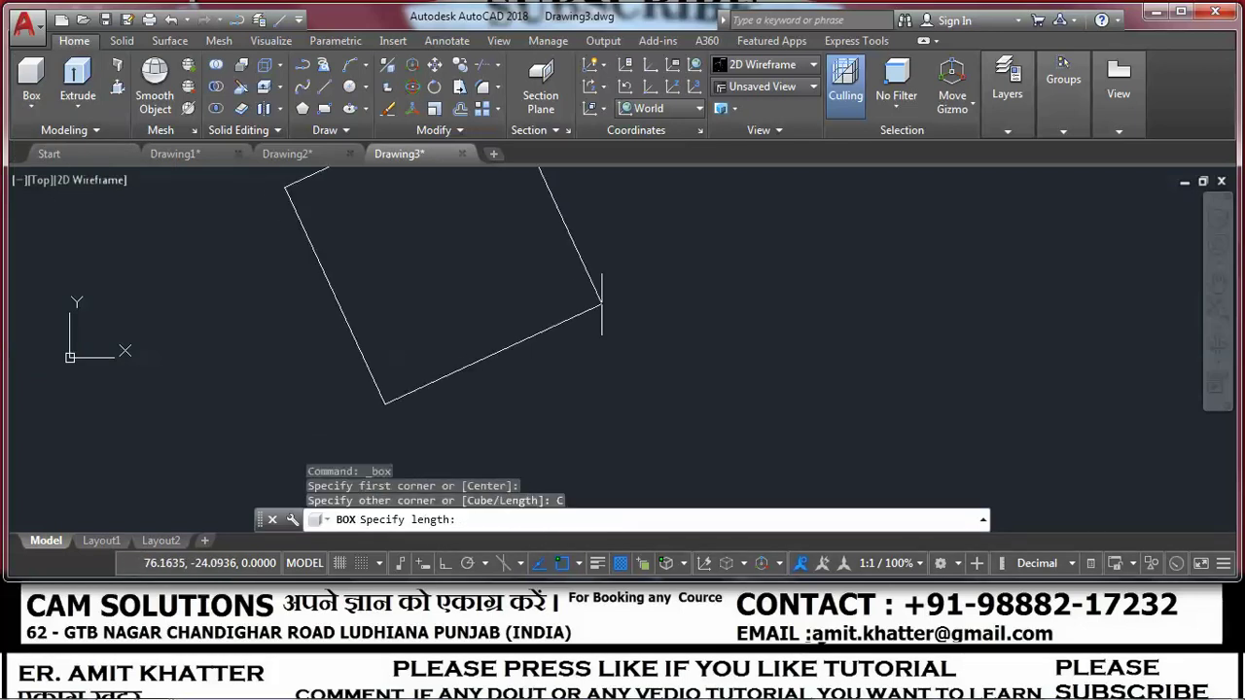
click(440, 565)
text(100)
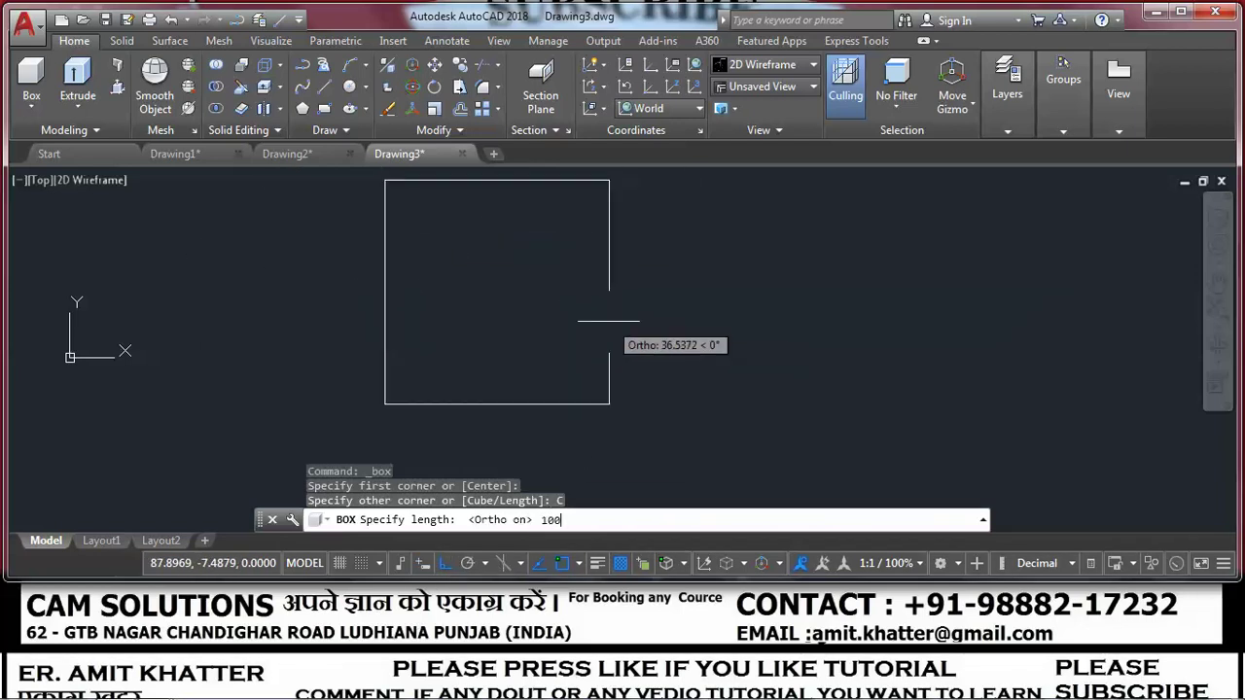
key(Return)
scroll(606, 320, down, 6)
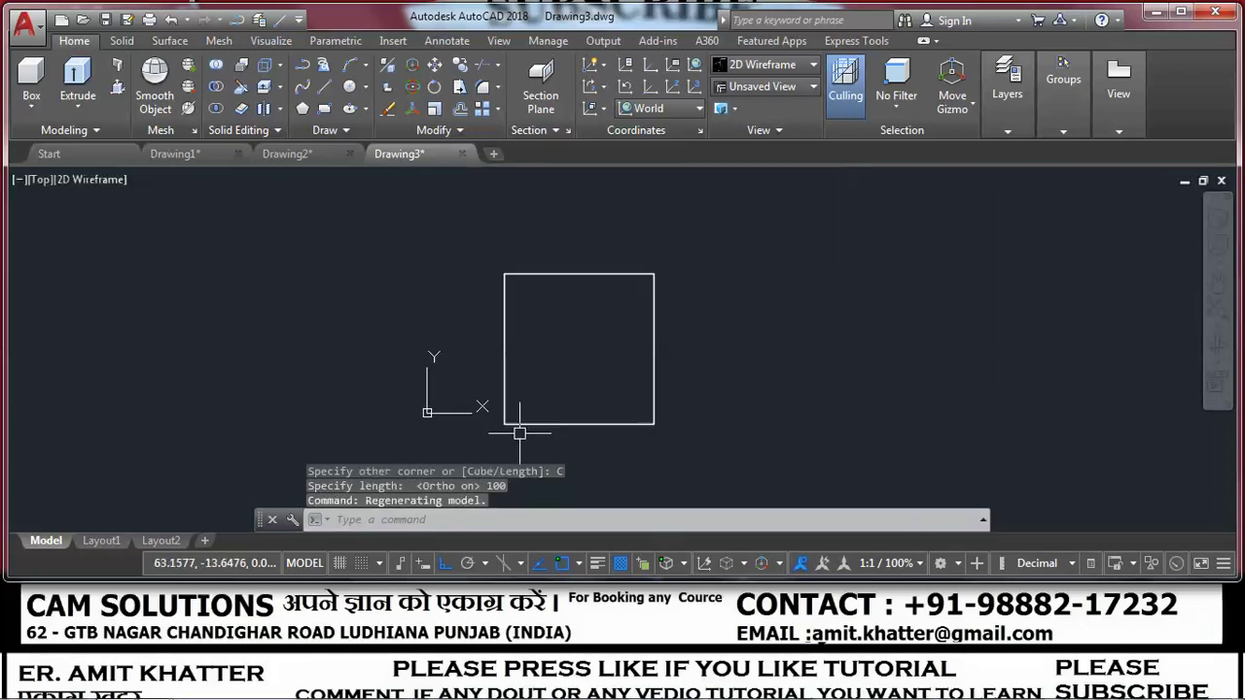
middle_drag(650, 332, 600, 370)
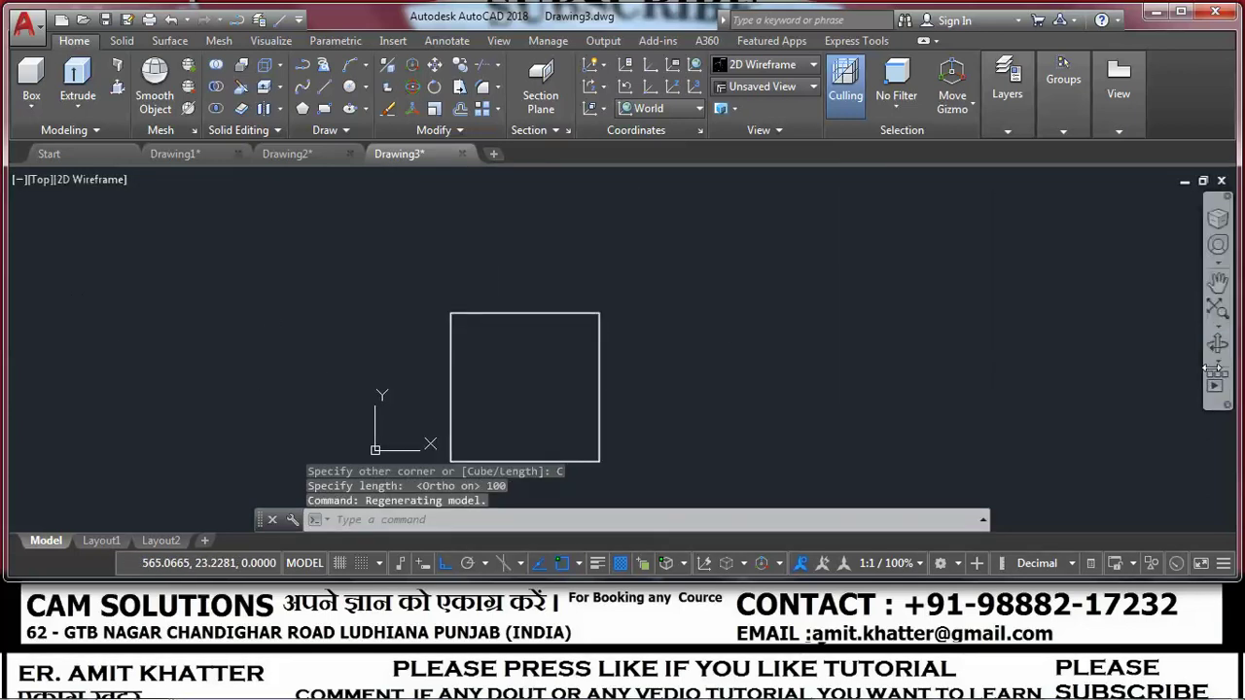
click(1218, 362)
Free-orbit the view to tilt the cube into a 3D angle.
click(1148, 397)
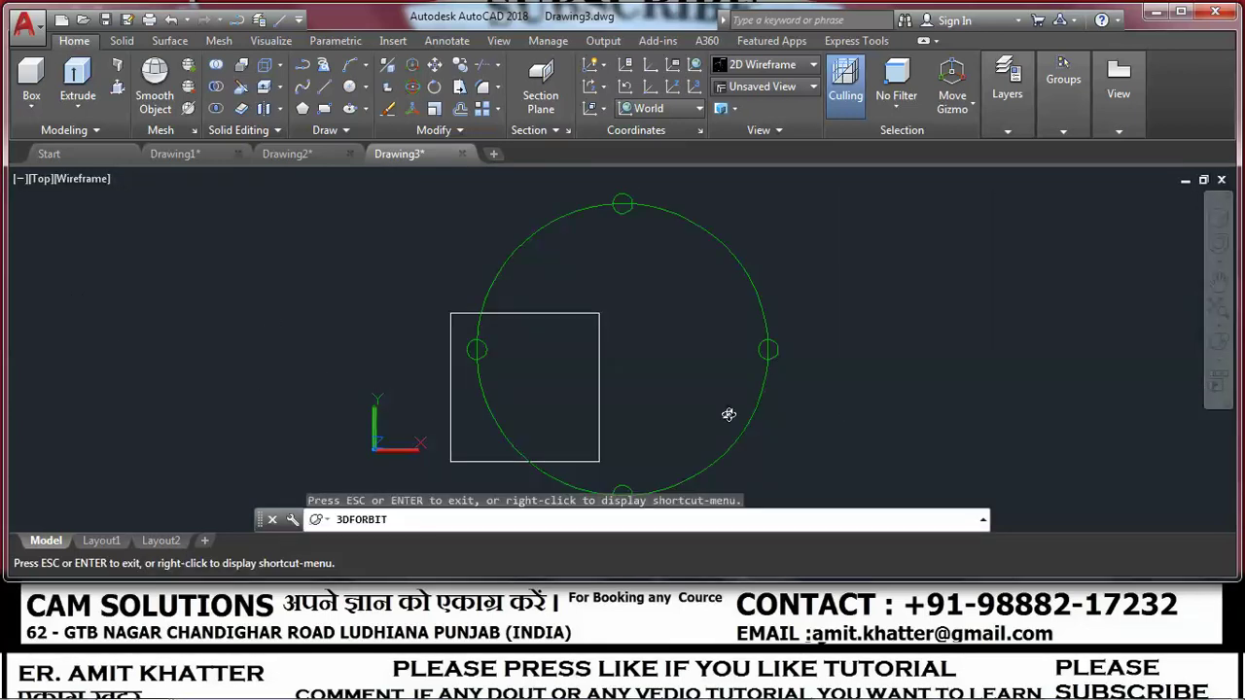
mouse_move(650, 415)
mouse_down()
mouse_move(673, 316)
mouse_move(659, 266)
mouse_move(686, 417)
mouse_move(598, 272)
mouse_move(668, 217)
mouse_up()
right_click(660, 220)
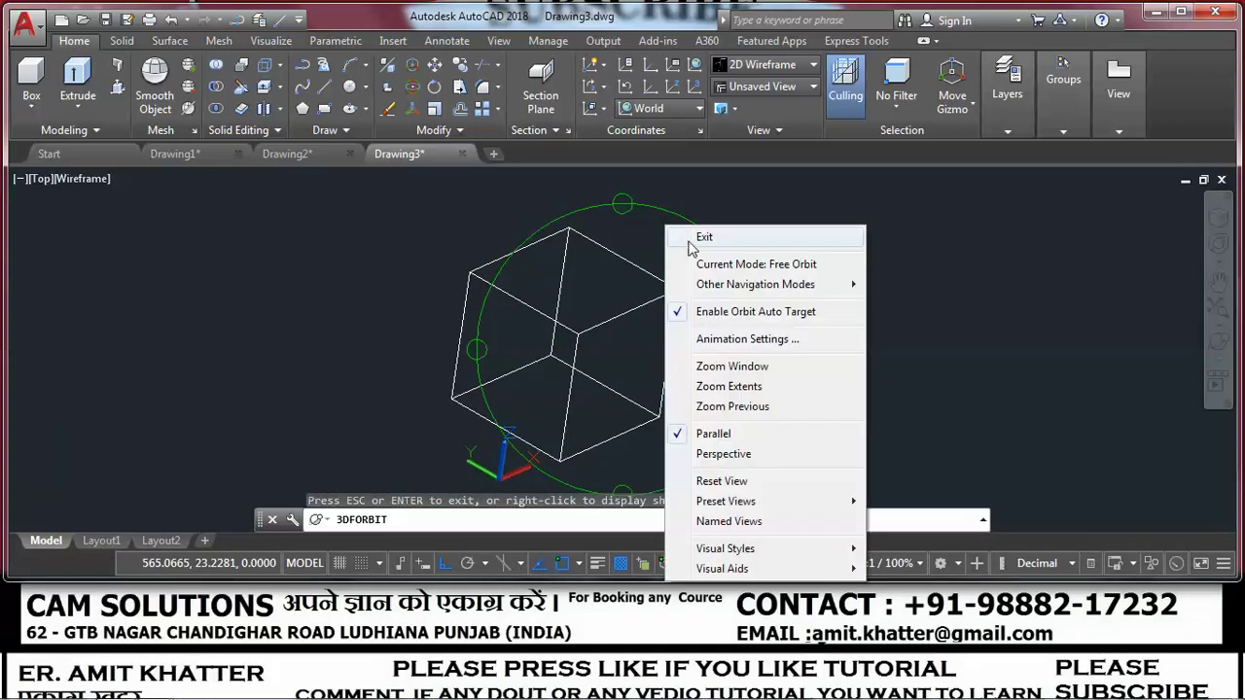
click(689, 235)
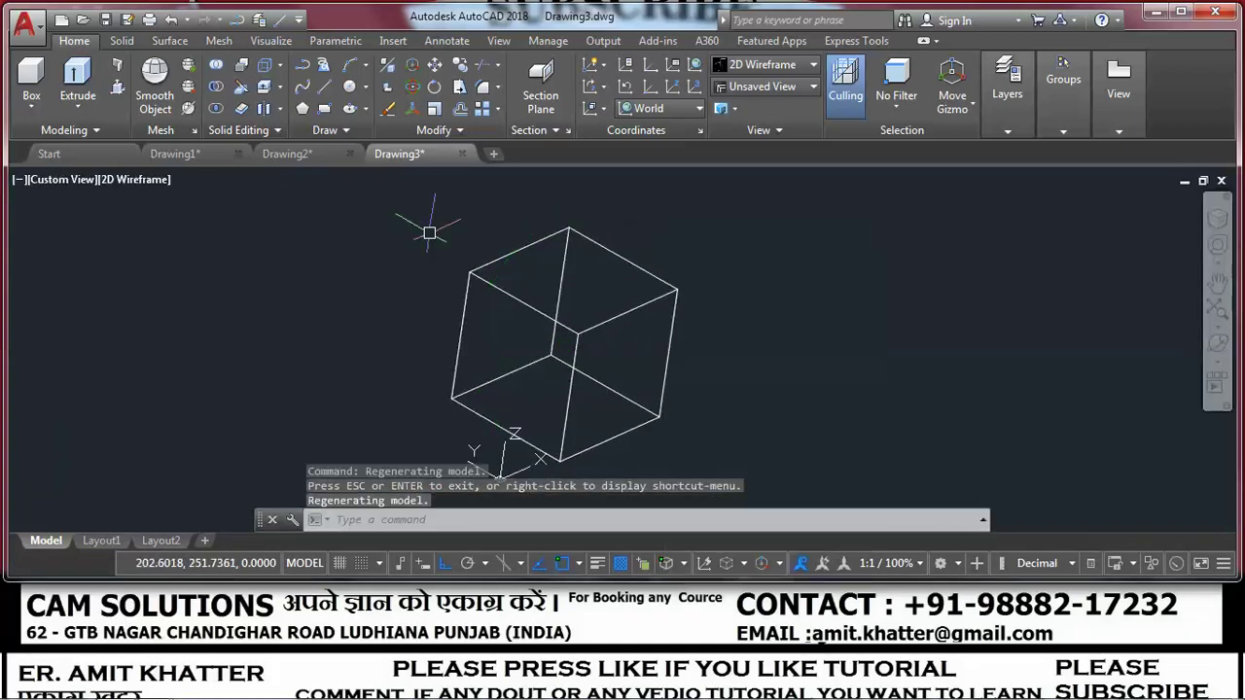
Render the cube as Shaded with Edges and rotate it slightly to a new angle.
click(156, 181)
click(212, 304)
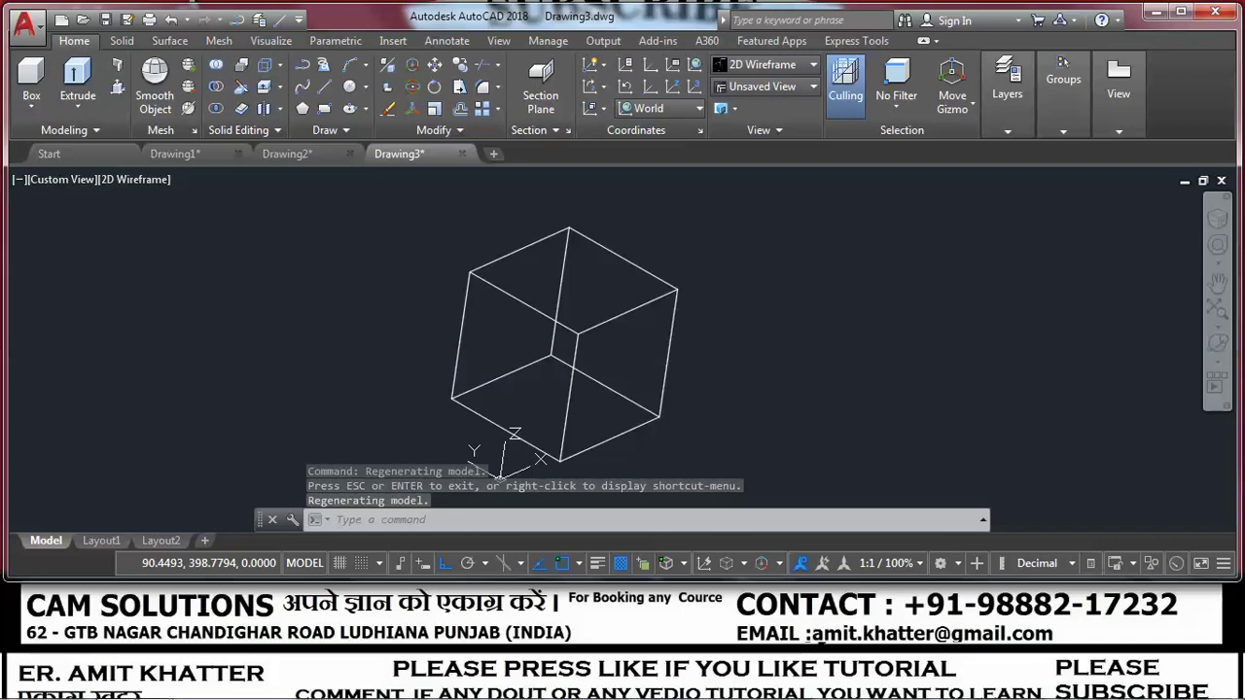
click(115, 181)
click(194, 327)
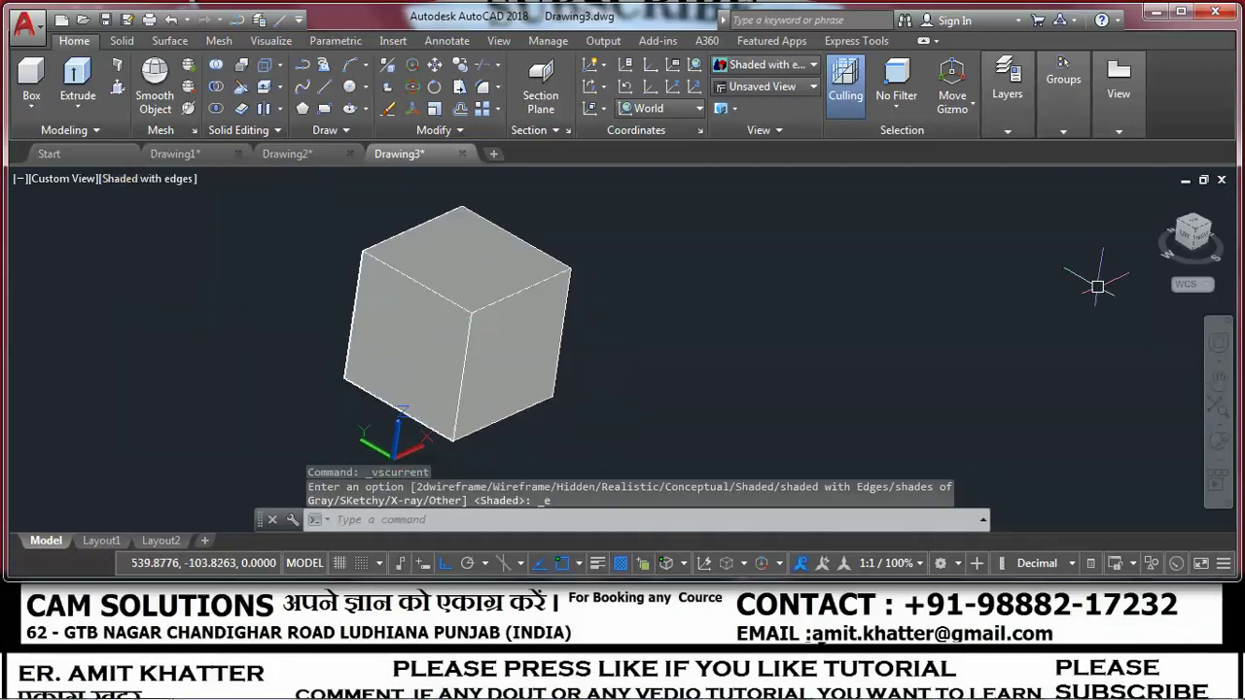
click(1215, 481)
mouse_move(483, 375)
mouse_down()
mouse_move(493, 366)
mouse_move(473, 361)
mouse_up()
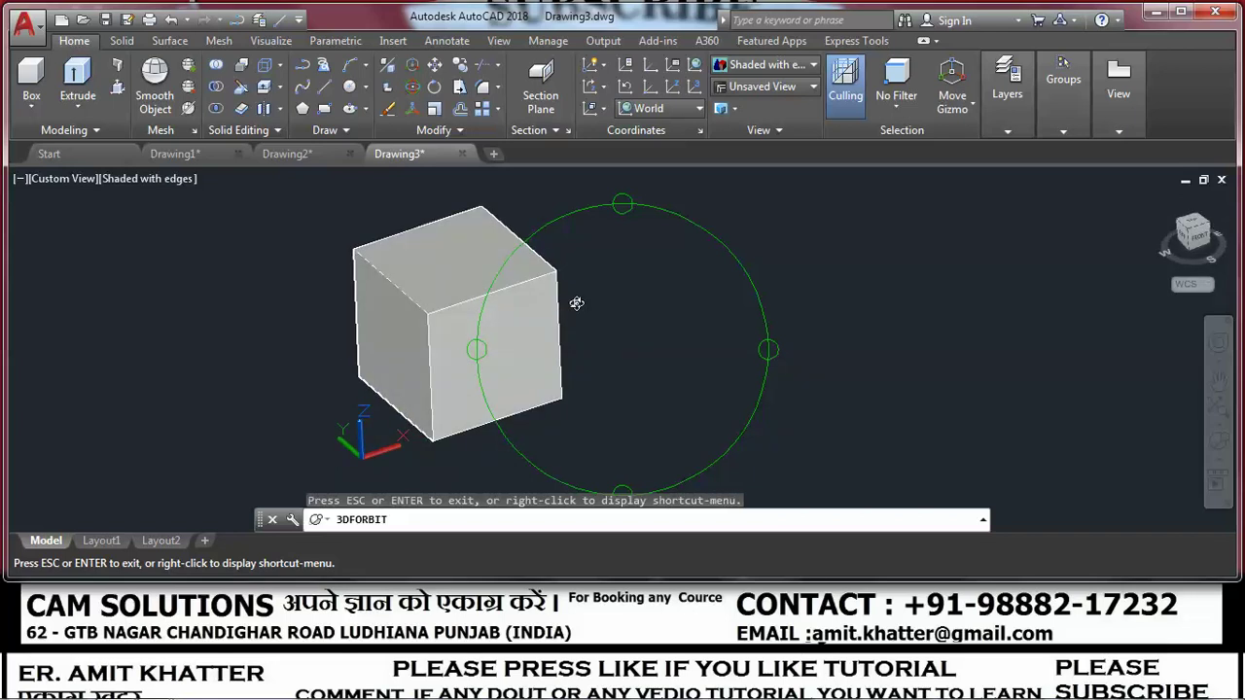
drag(577, 304, 590, 298)
Create a box of length 150, width 80, height 150 beside the cube and frame both solids.
click(31, 105)
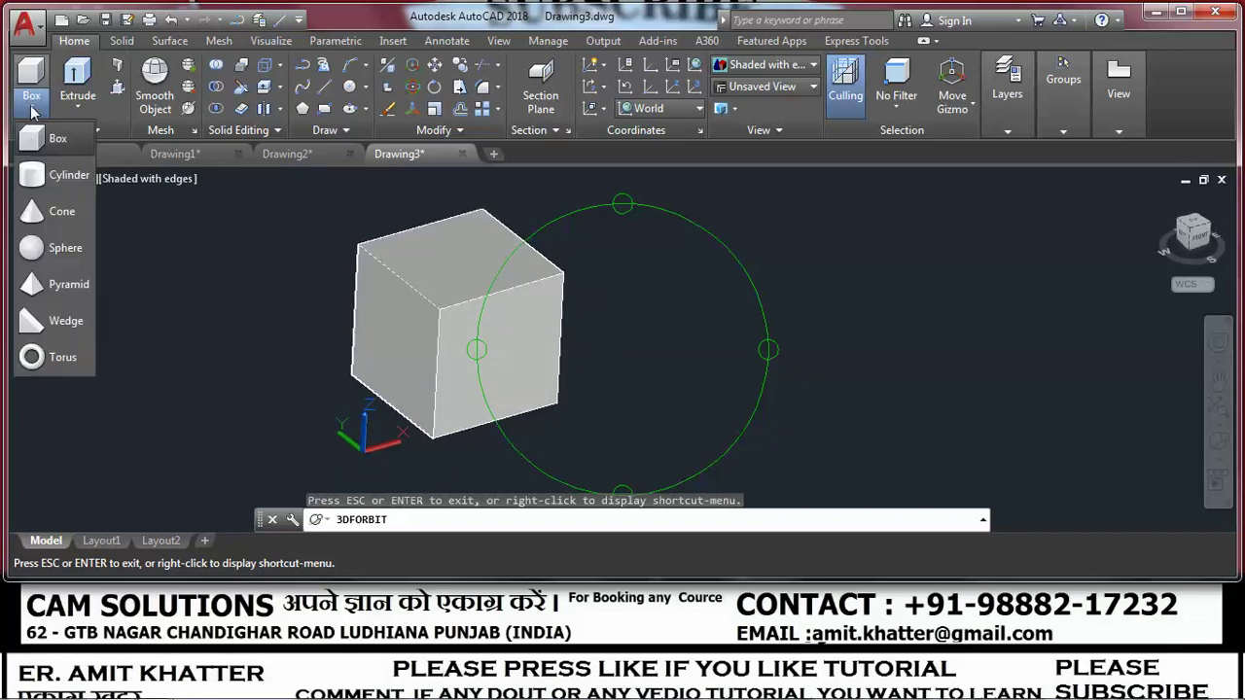
click(44, 136)
click(731, 386)
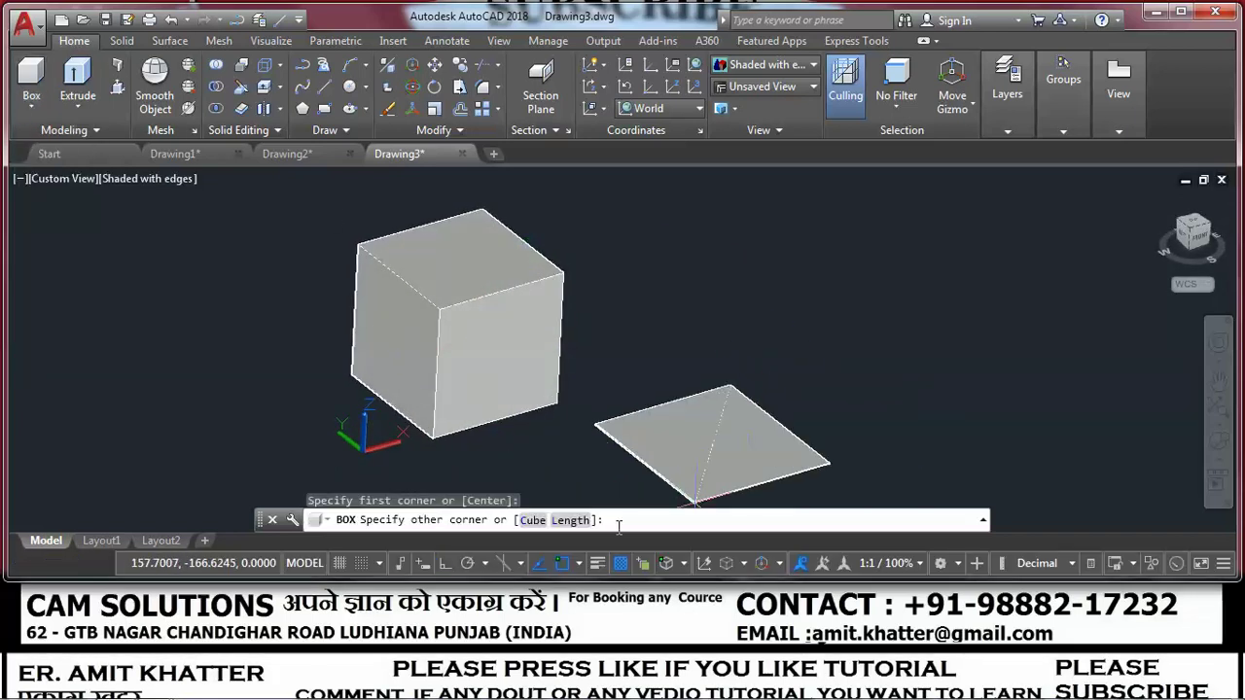
click(572, 524)
text(150)
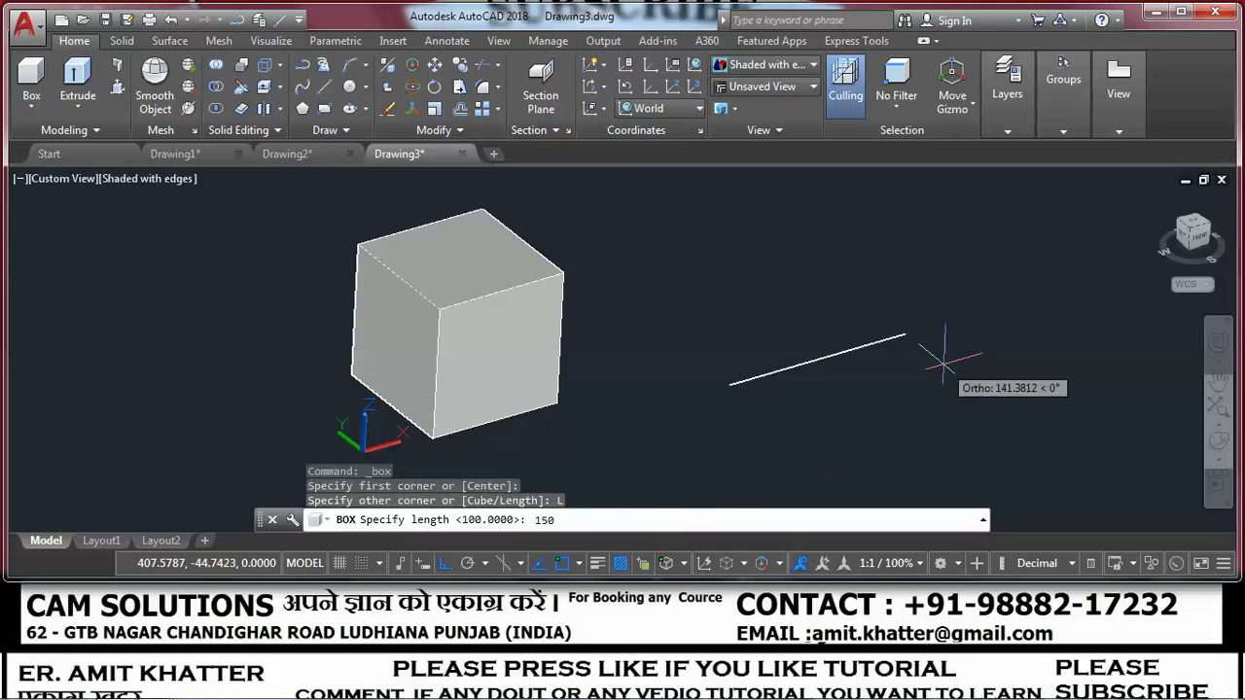
key(Return)
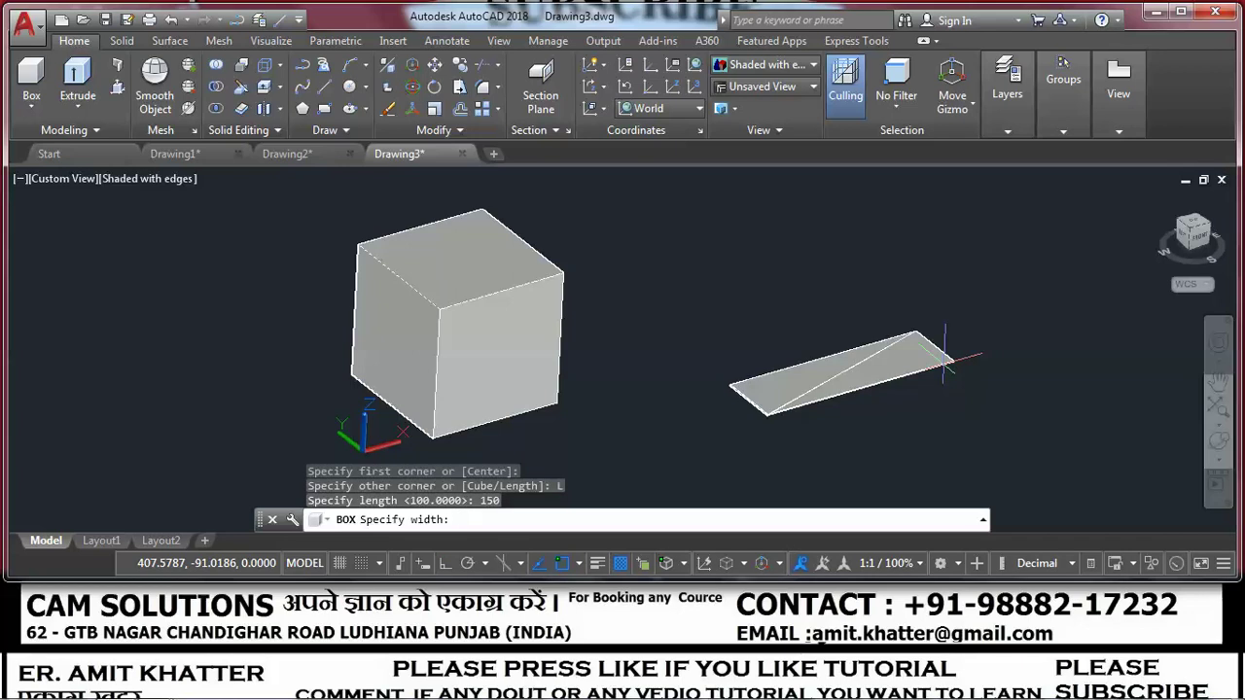
text(80)
key(Return)
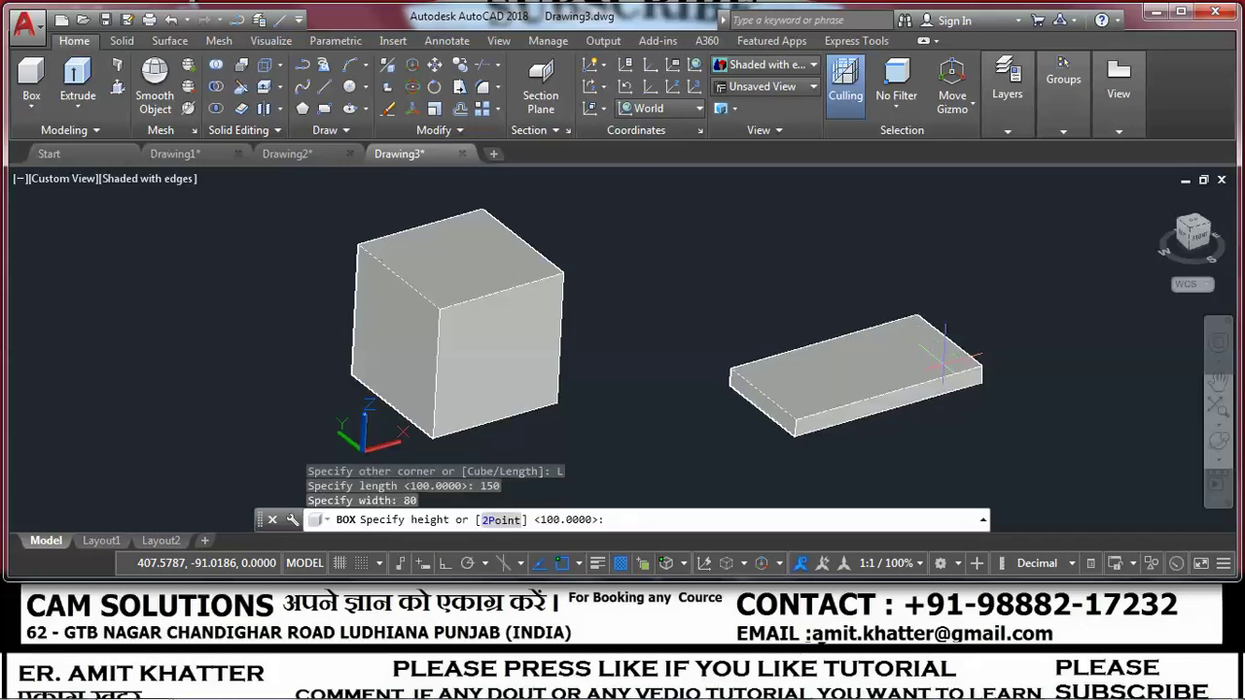
text(0)
key(Return)
scroll(681, 399, down, 2)
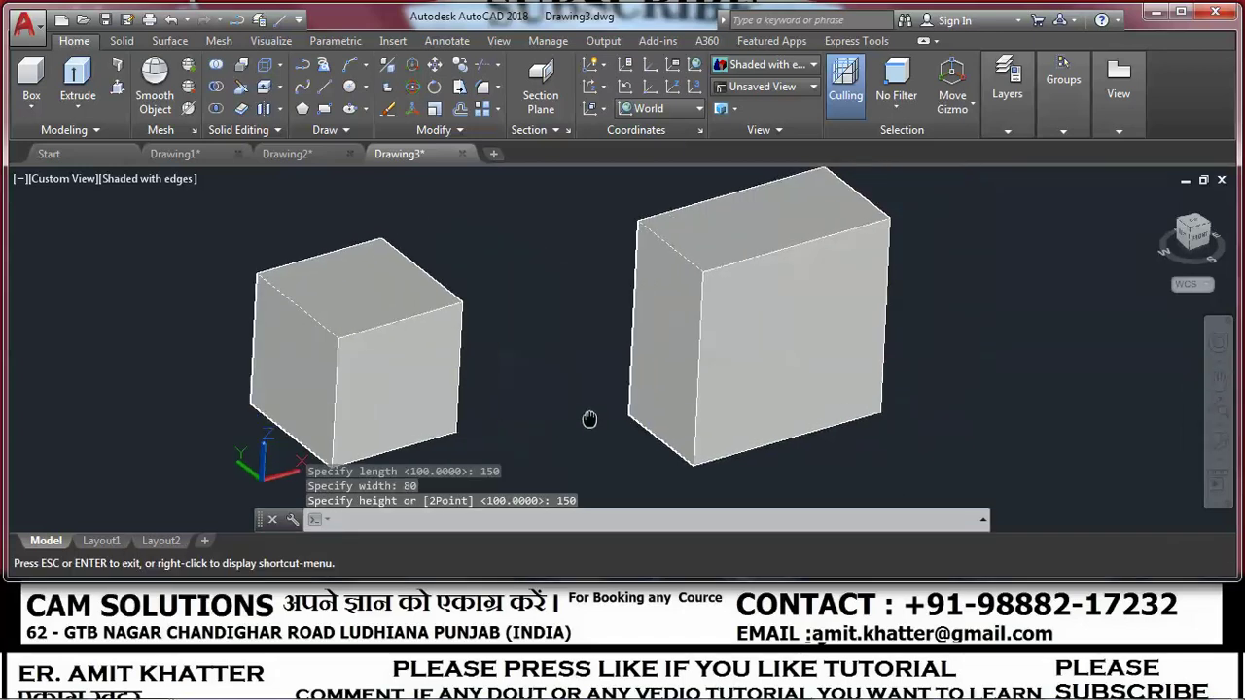
scroll(556, 418, up, 1)
scroll(565, 417, down, 1)
scroll(584, 414, up, 1)
mouse_move(661, 414)
middle_down()
mouse_move(533, 417)
mouse_move(584, 398)
middle_up()
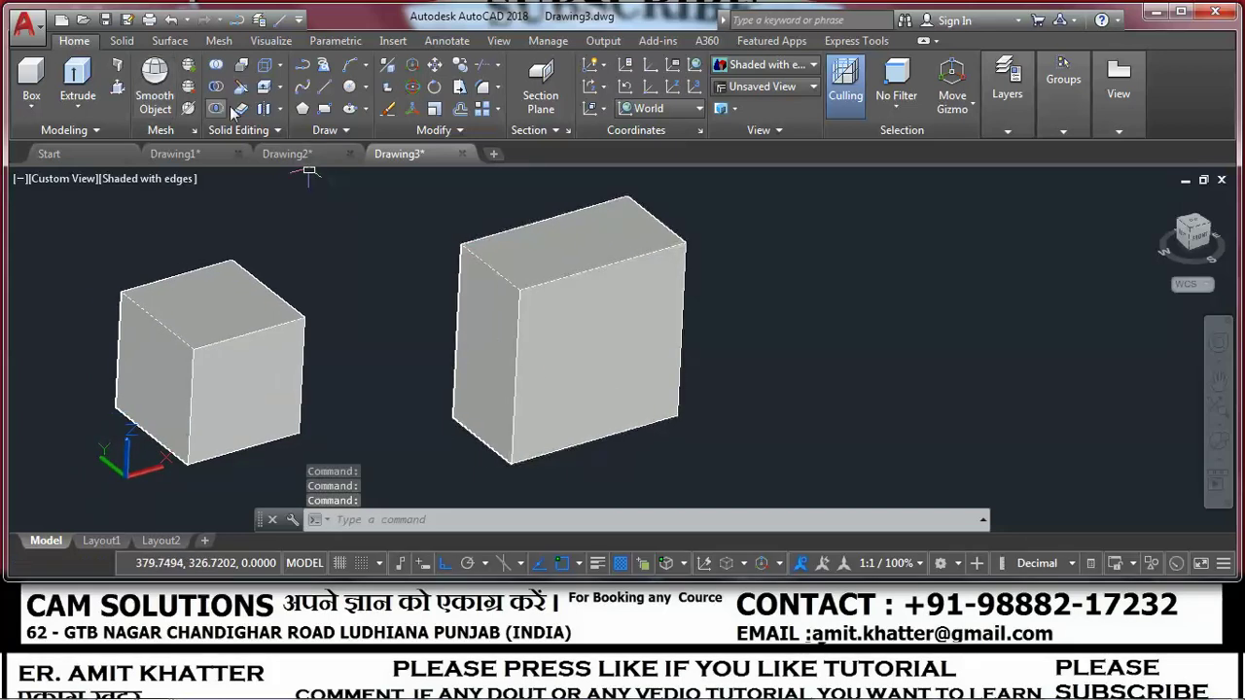
Shell the 100-unit cube with 5-unit walls, removing its top face, and recentre both boxes.
click(280, 109)
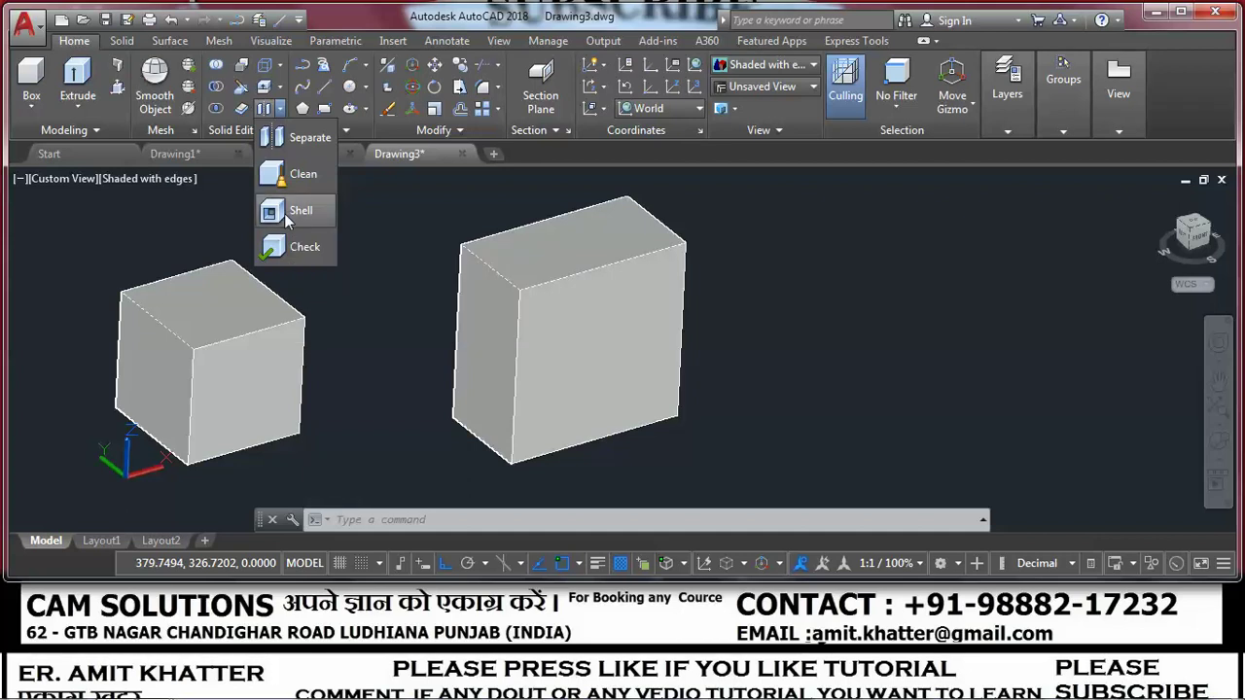
click(291, 212)
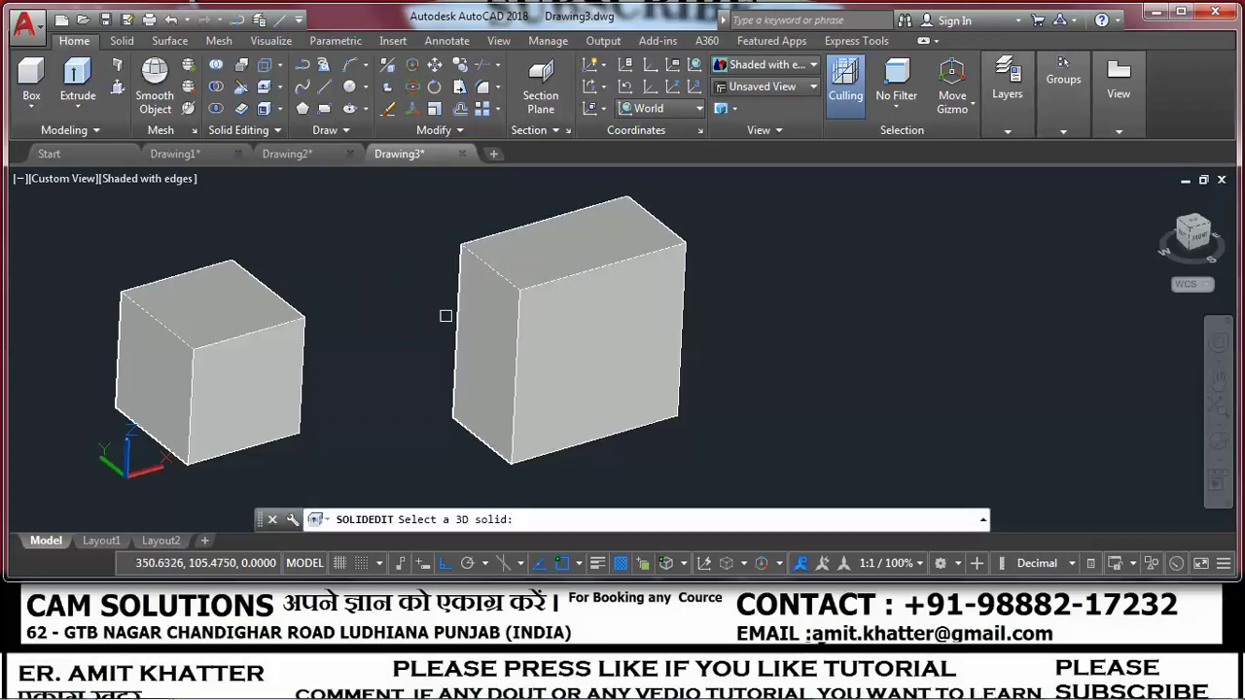
click(258, 390)
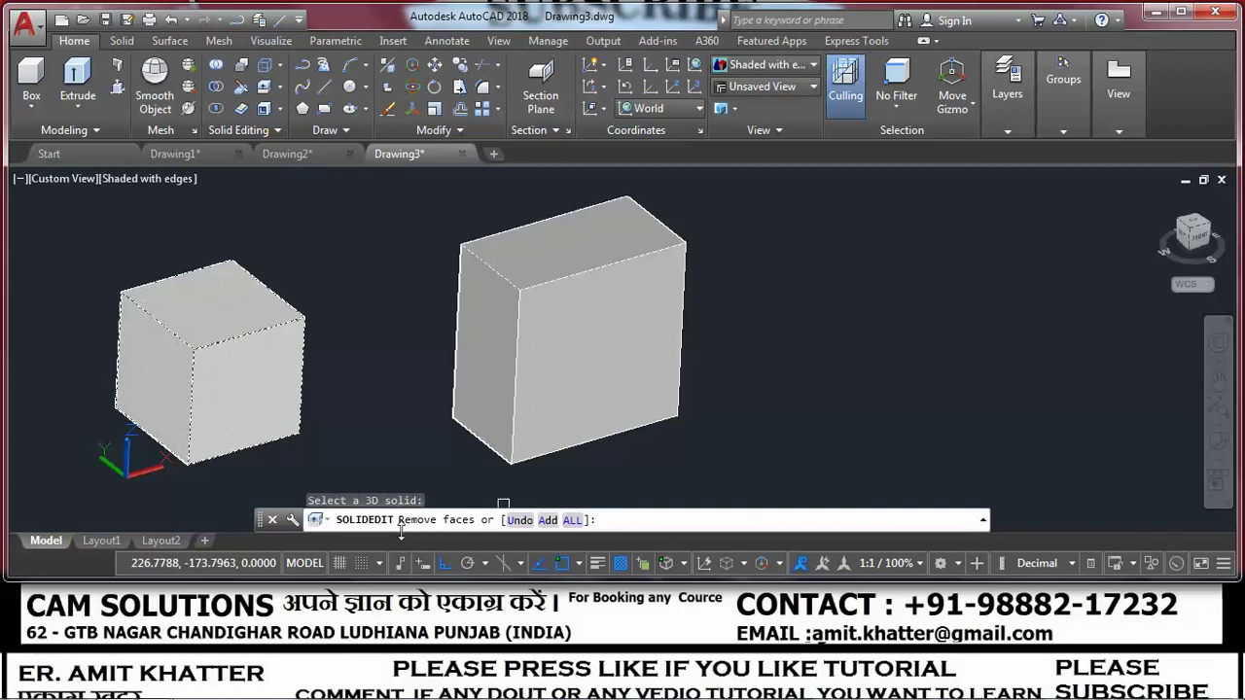
click(195, 304)
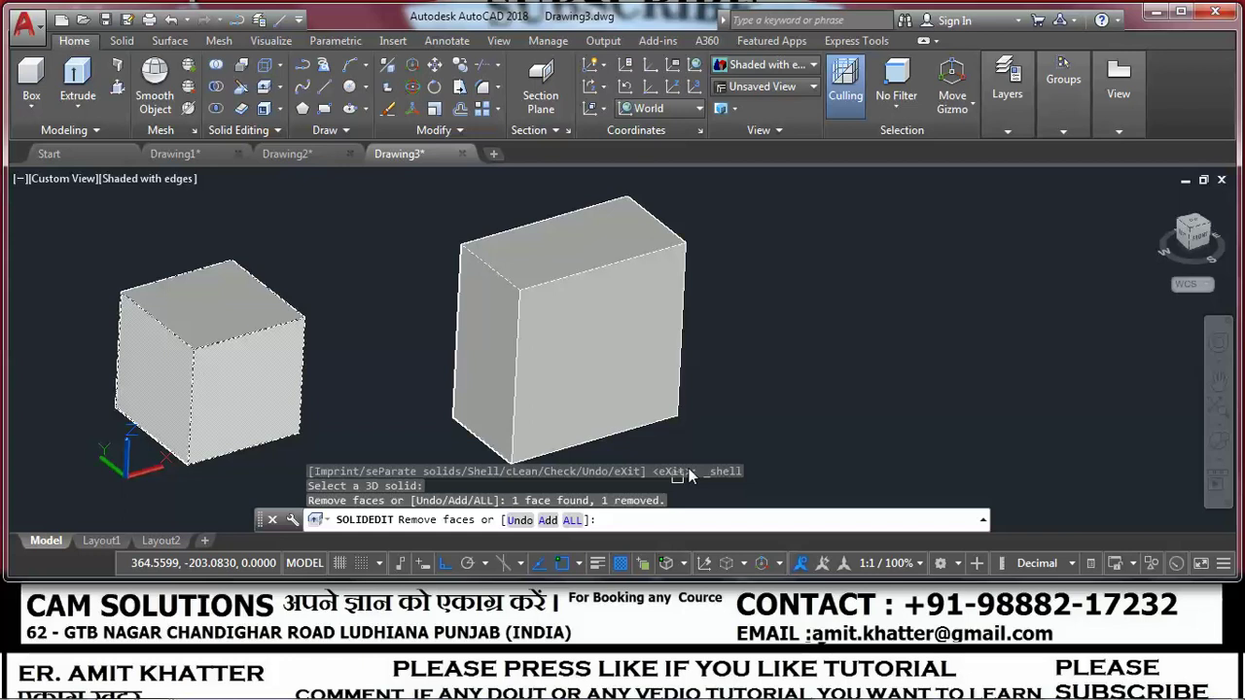
key(Return)
text(5)
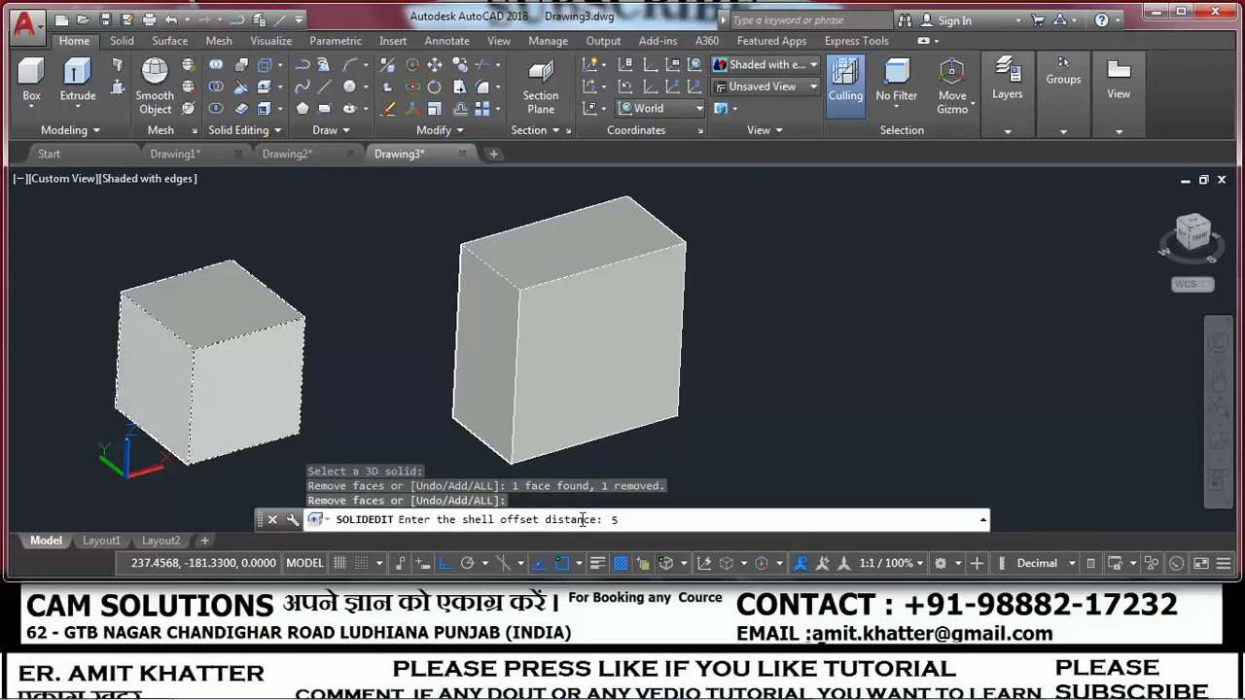
key(Return)
scroll(97, 291, up, 2)
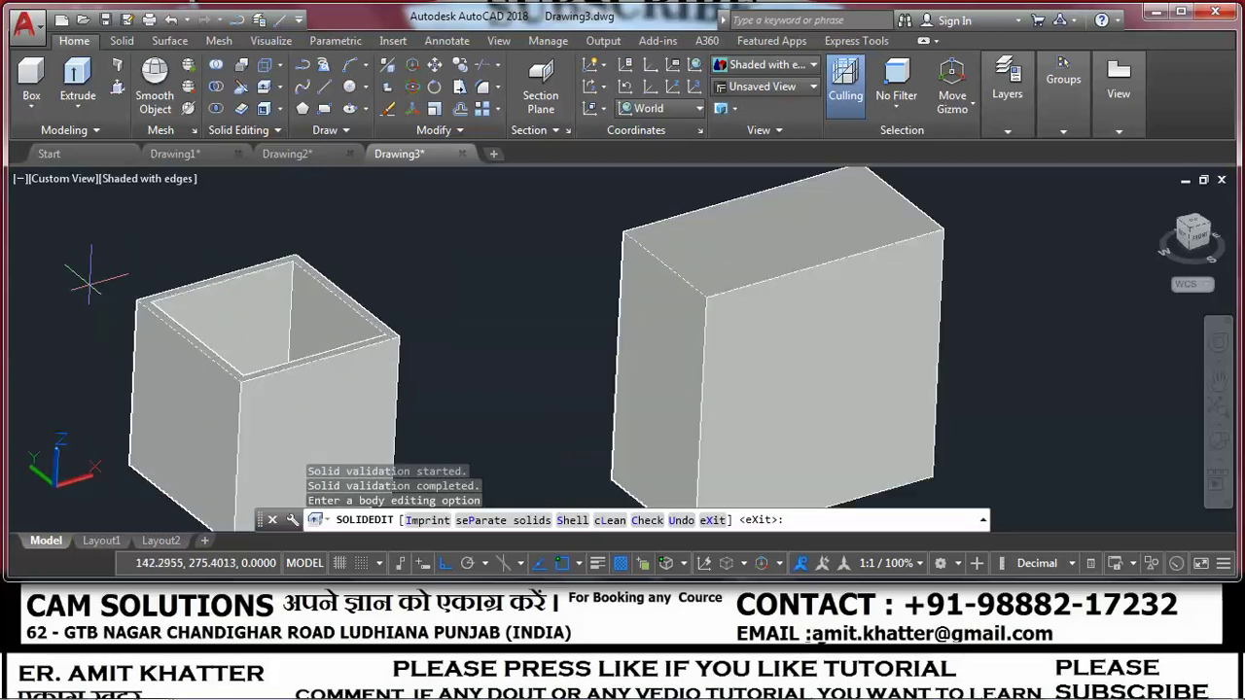
scroll(97, 291, up, 1)
scroll(205, 262, up, 2)
scroll(206, 263, up, 2)
scroll(220, 276, down, 3)
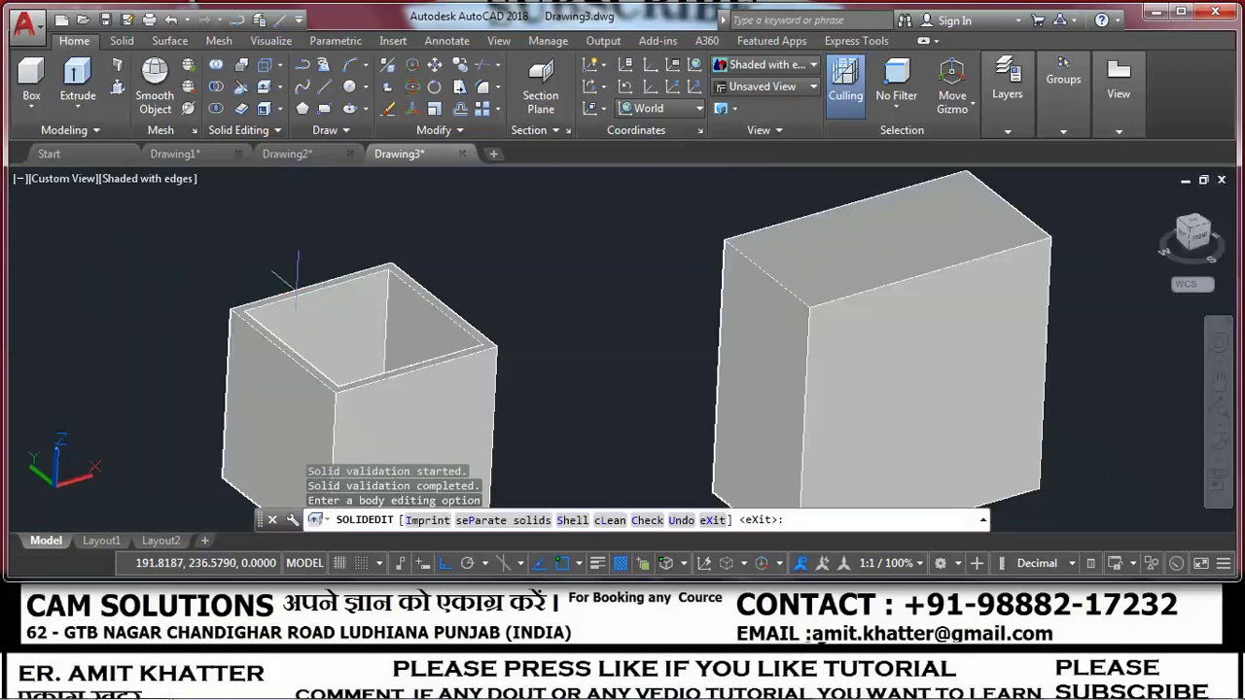
scroll(379, 324, down, 2)
middle_drag(379, 324, 358, 248)
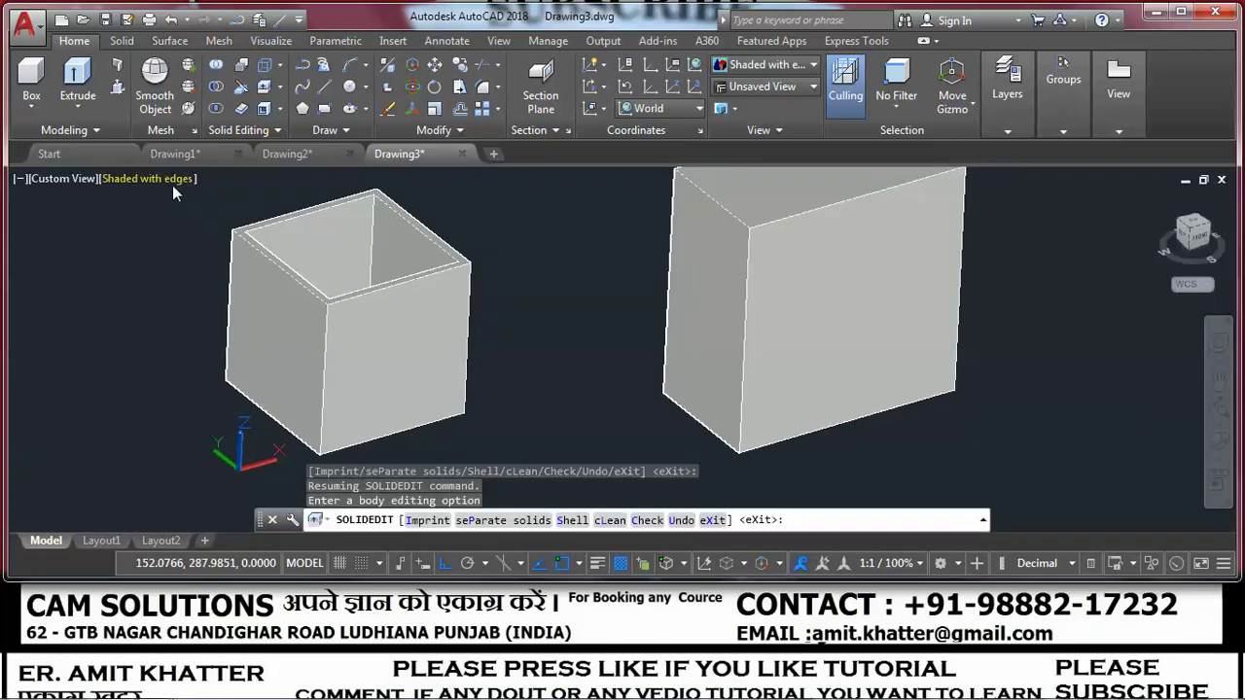
Try 2D Wireframe and Shaded, settle on Shaded with Edges, and pan to fit both boxes.
click(167, 187)
click(277, 222)
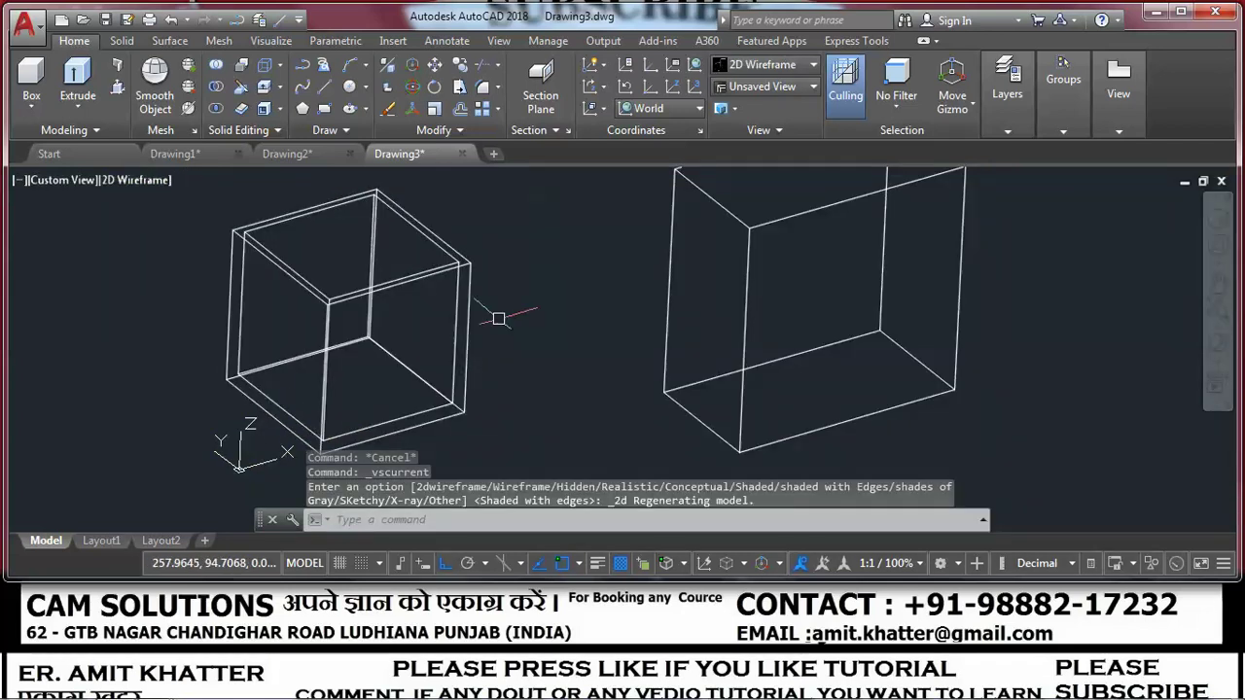
click(139, 190)
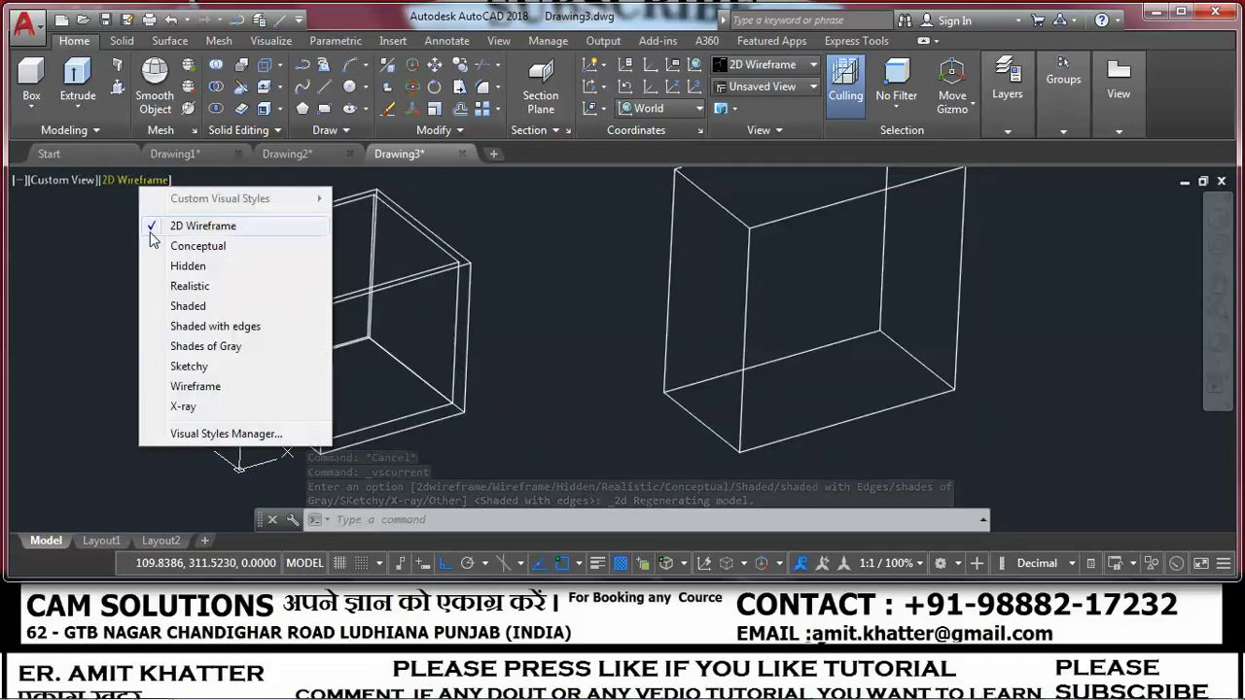
click(196, 311)
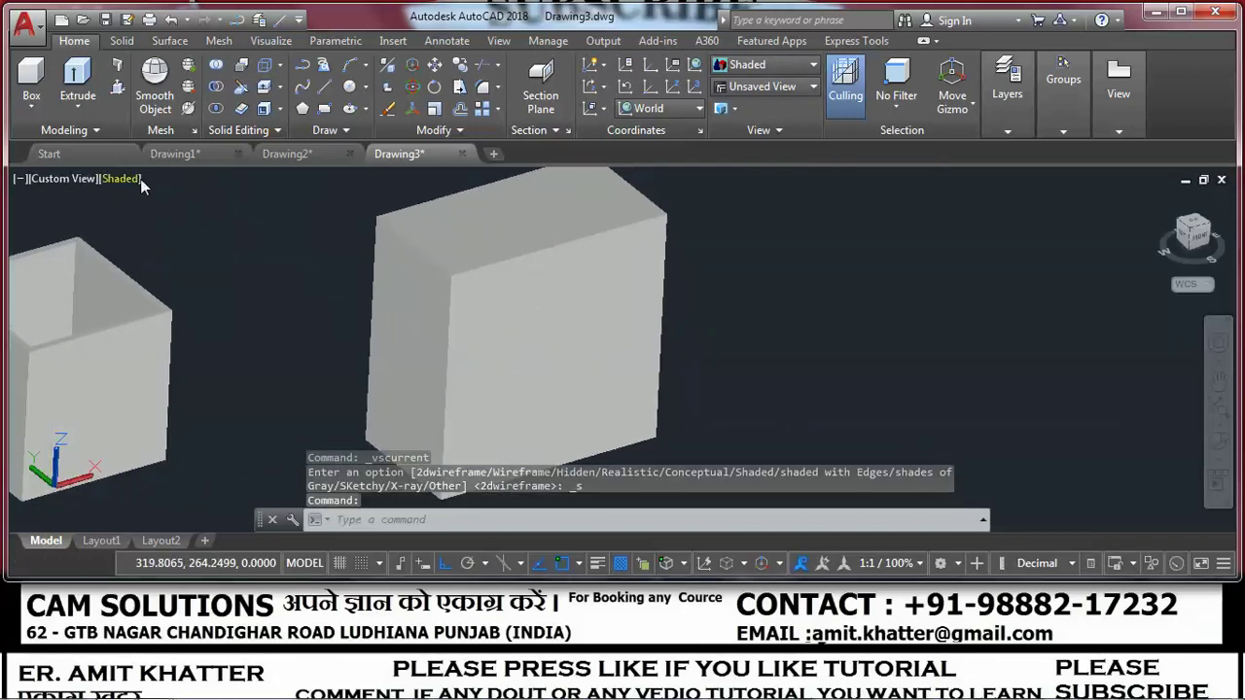
click(117, 178)
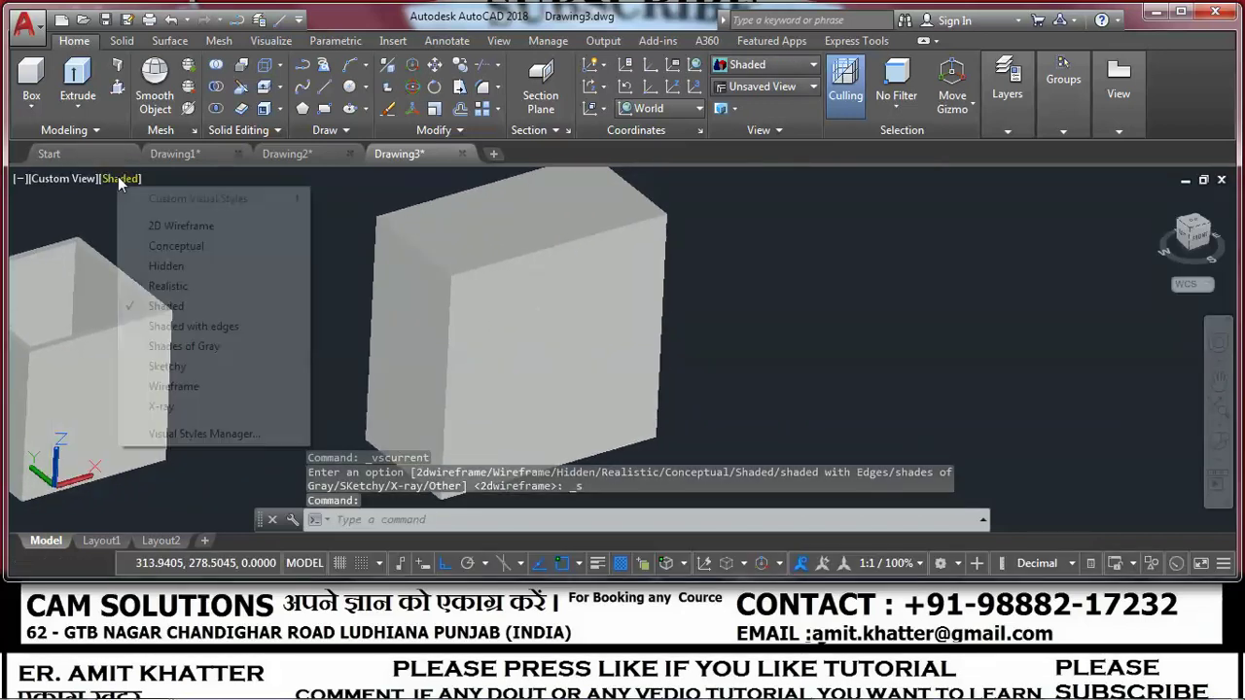
click(174, 330)
scroll(350, 353, down, 2)
middle_drag(418, 180, 286, 175)
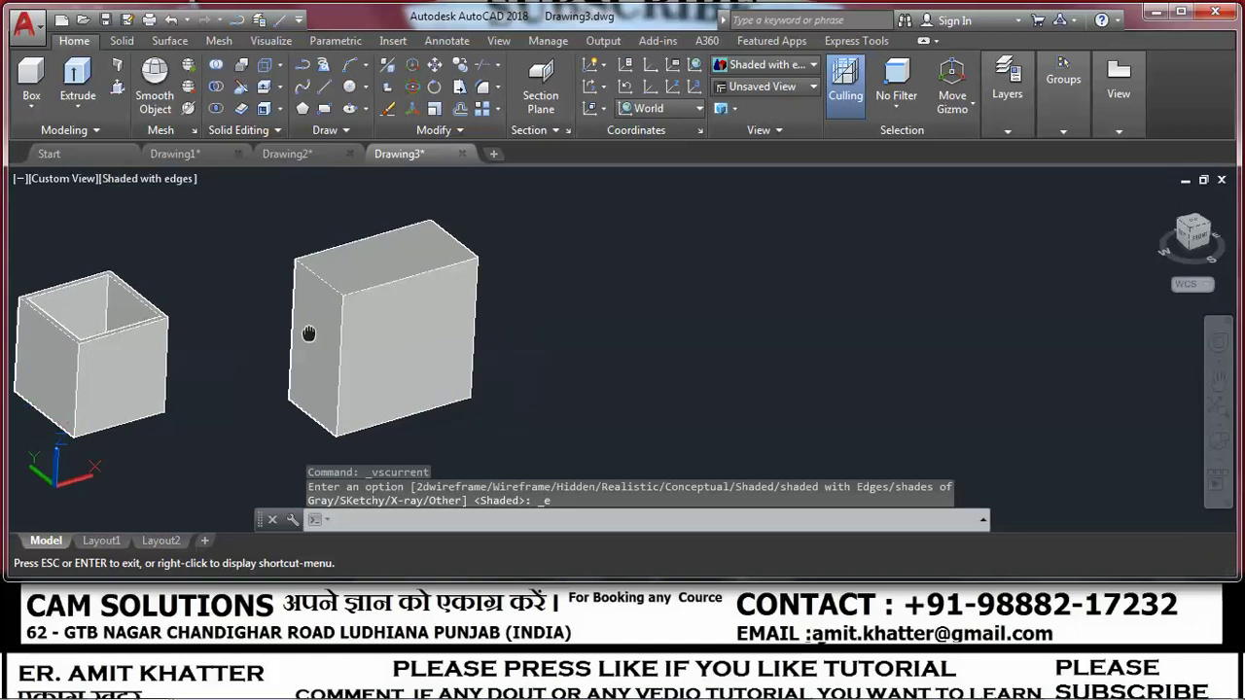
click(264, 108)
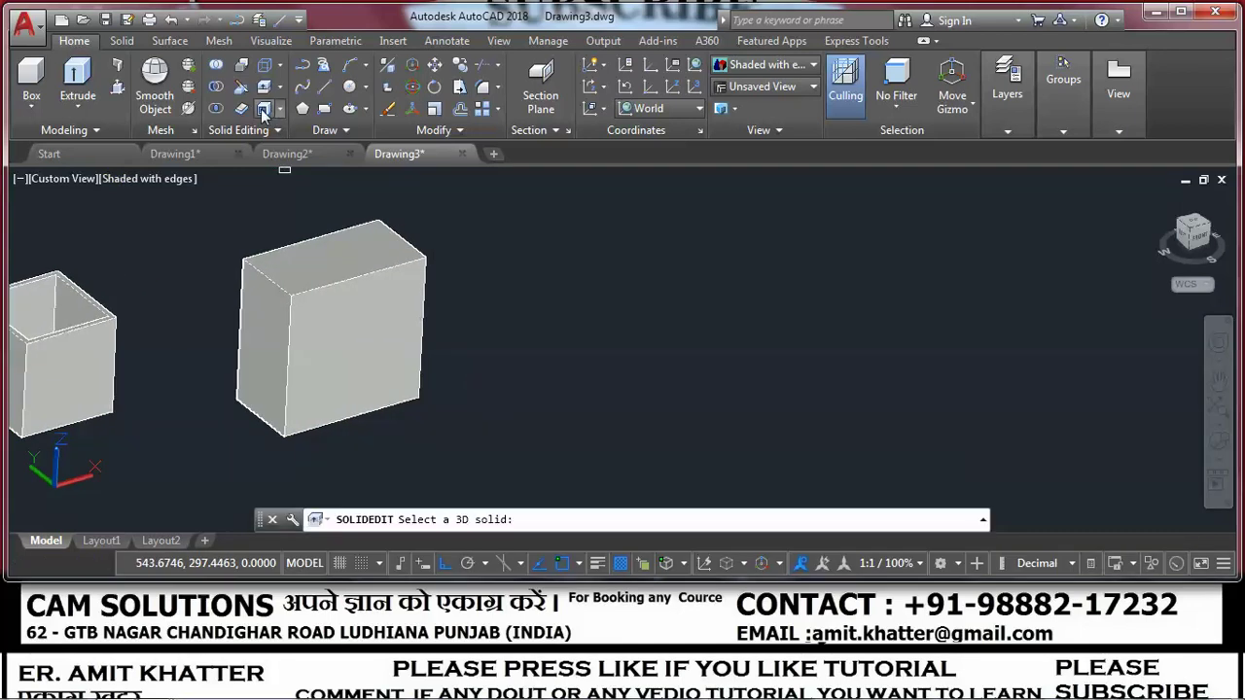
Shell the 150 × 80 × 150 box to 5-unit walls with its left face removed.
click(339, 329)
scroll(399, 331, up, 2)
middle_drag(602, 319, 551, 344)
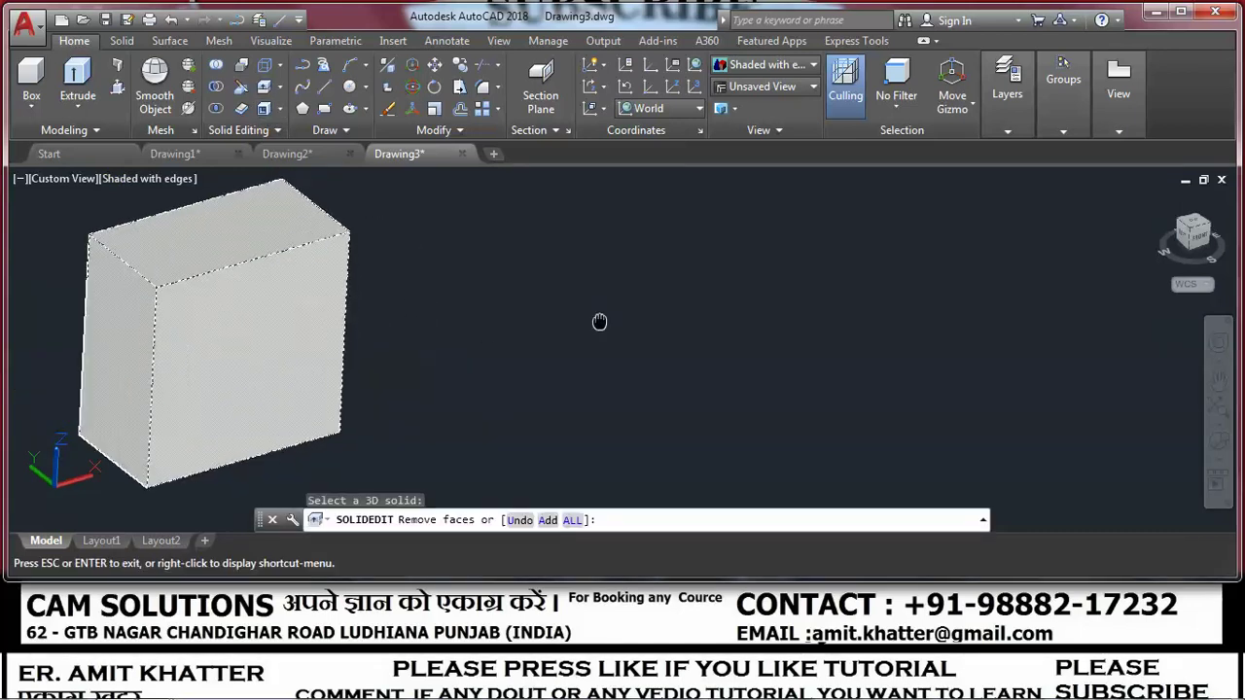
click(218, 360)
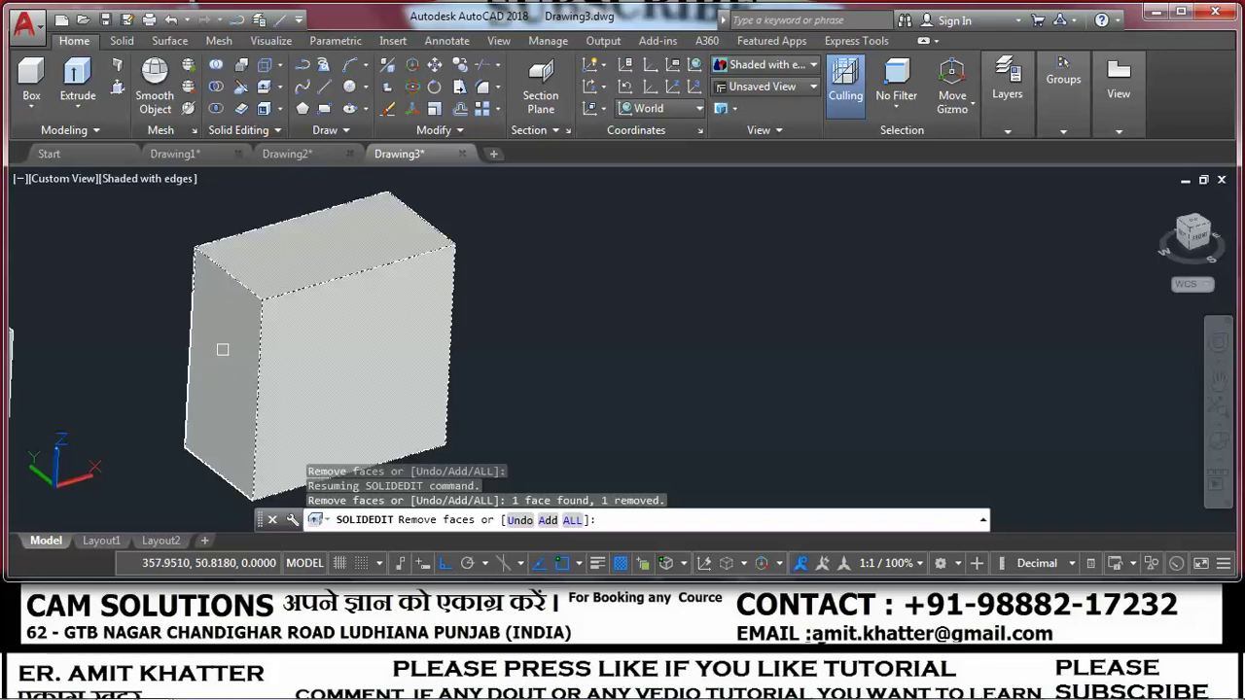
key(Return)
text(5)
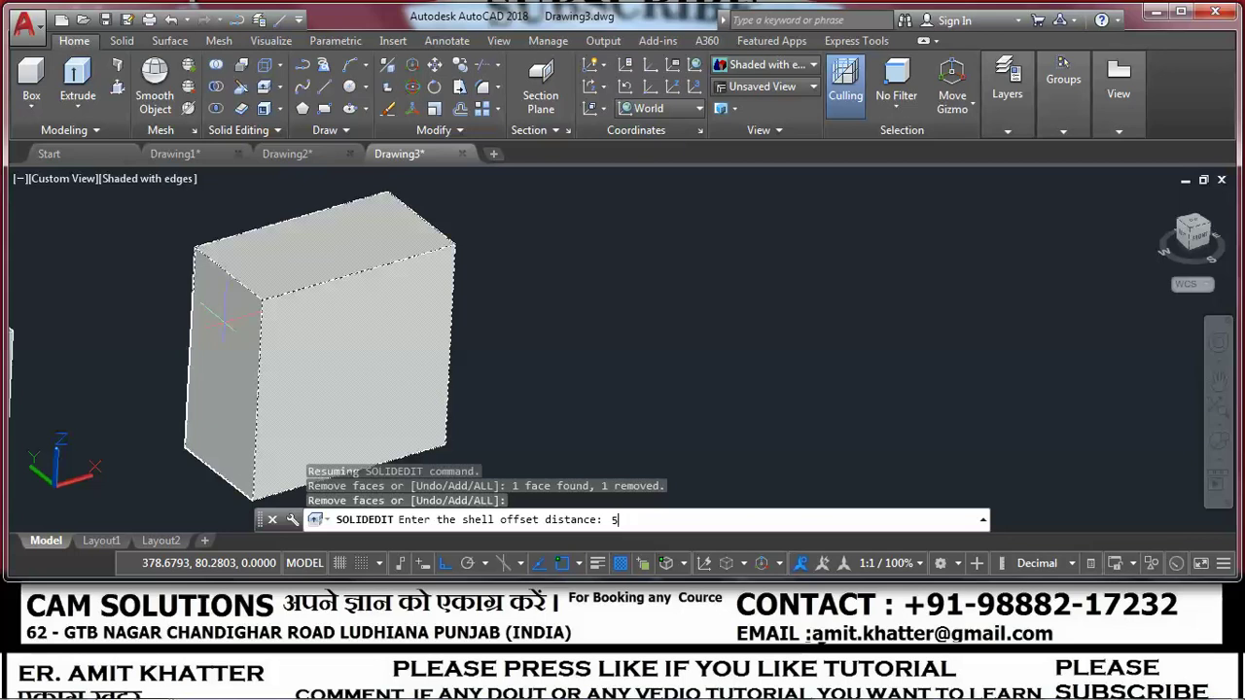
key(Return)
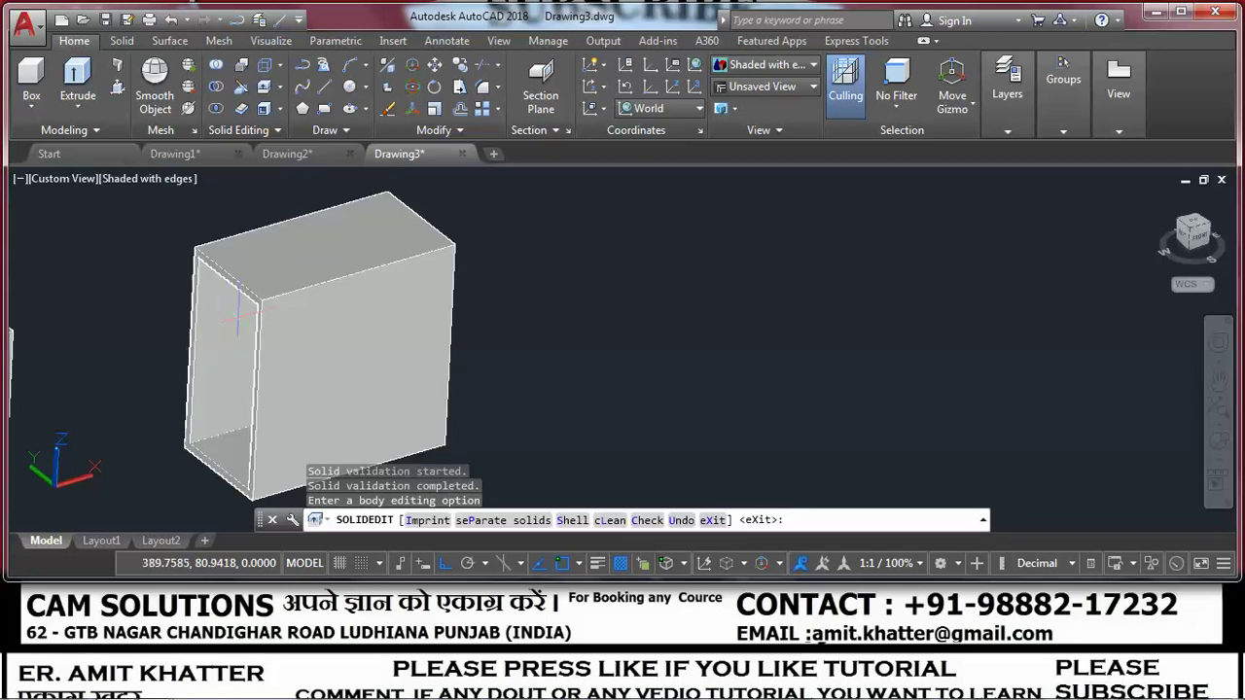
middle_drag(629, 325, 667, 301)
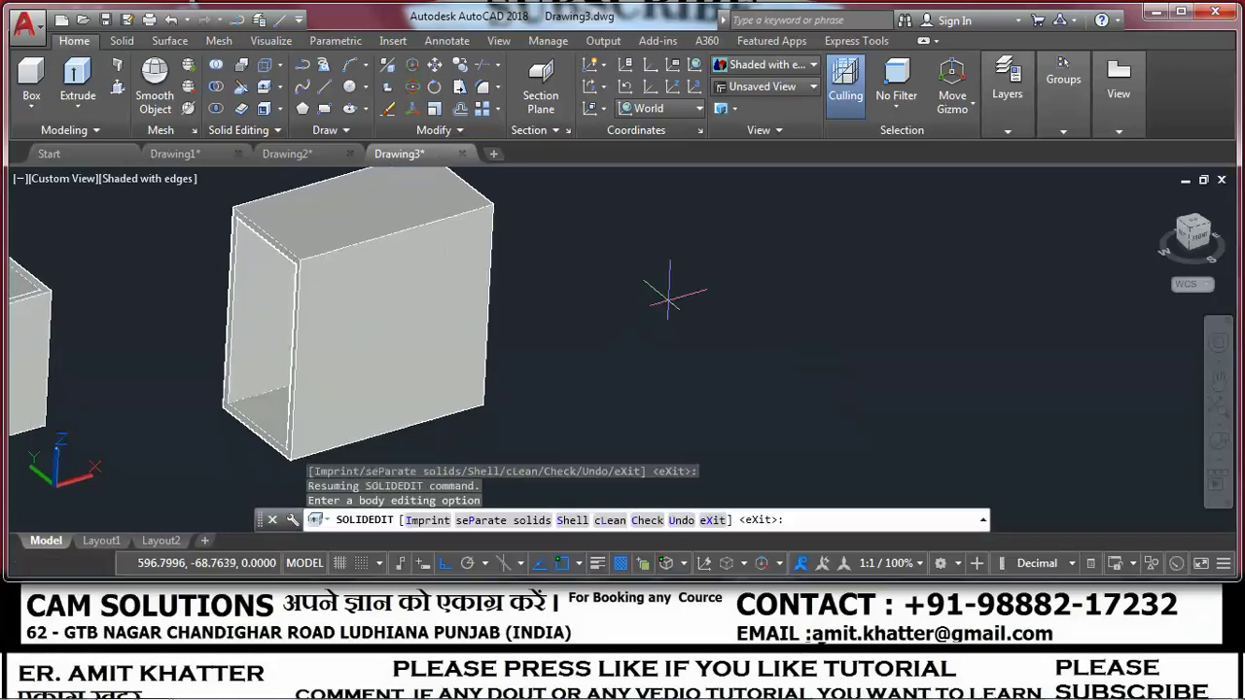
click(151, 179)
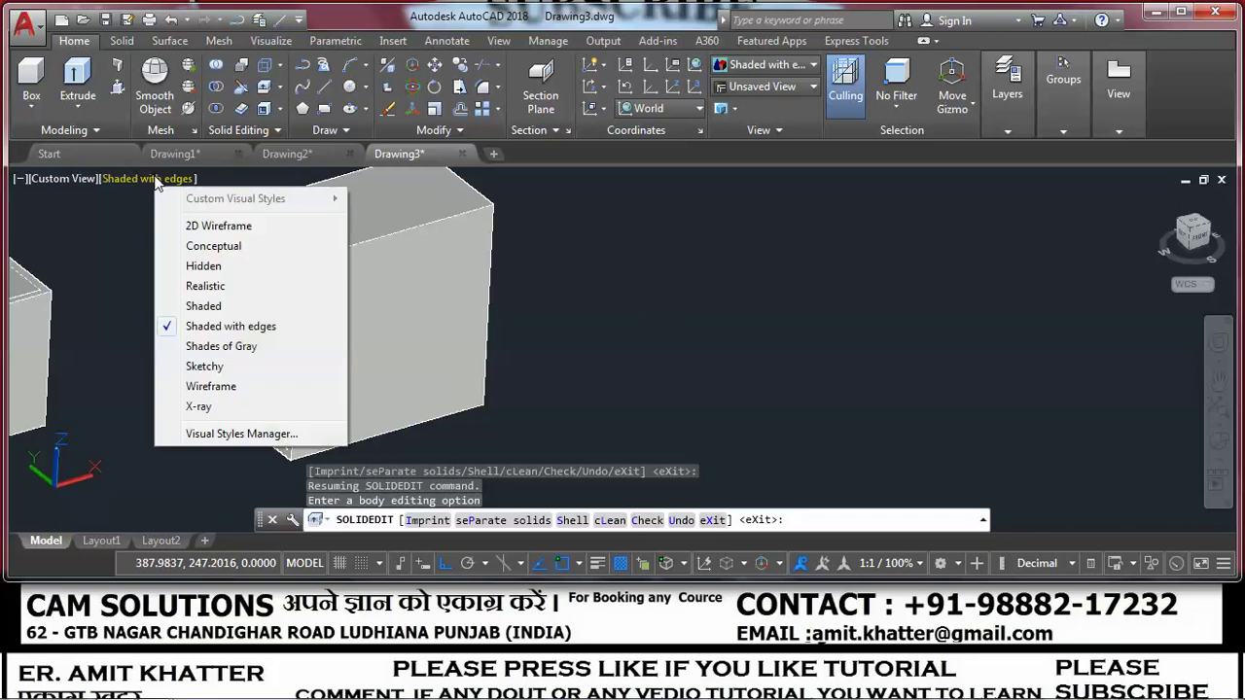
Switch to the Conceptual visual style and orbit to view both hollow boxes.
click(208, 252)
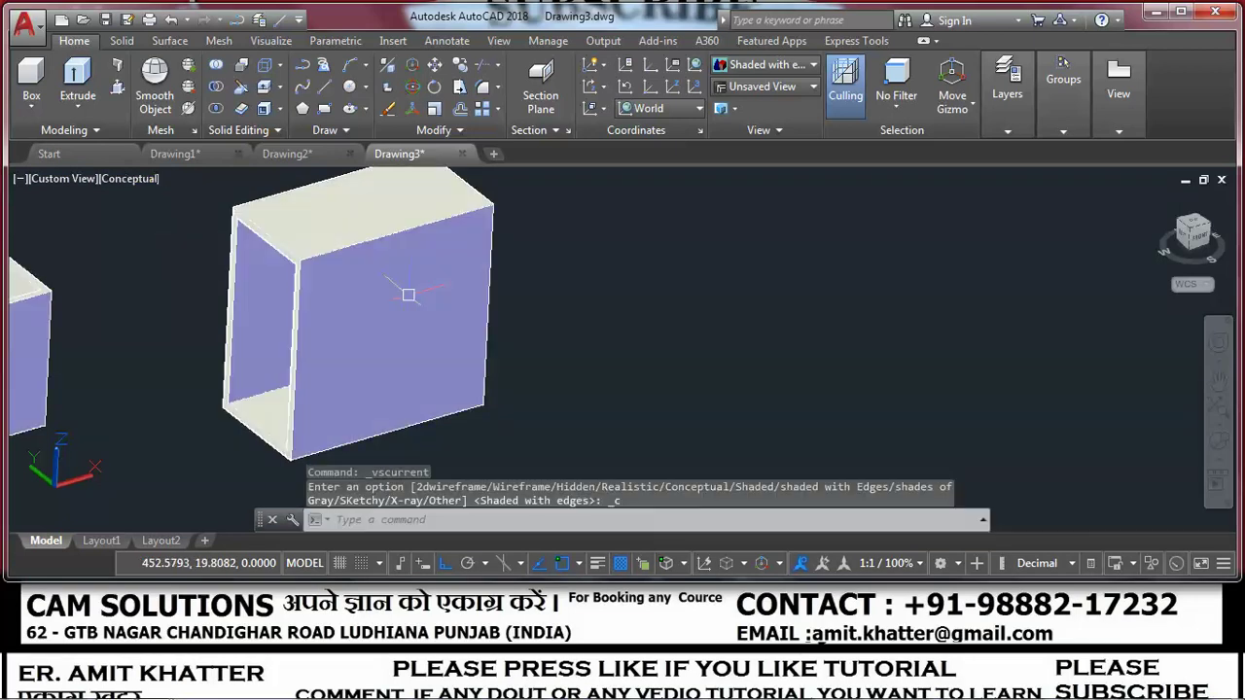
click(1217, 443)
mouse_move(674, 389)
mouse_down()
mouse_move(767, 380)
mouse_move(762, 353)
mouse_move(720, 392)
mouse_move(601, 406)
mouse_move(642, 386)
mouse_move(603, 394)
mouse_move(573, 336)
mouse_up()
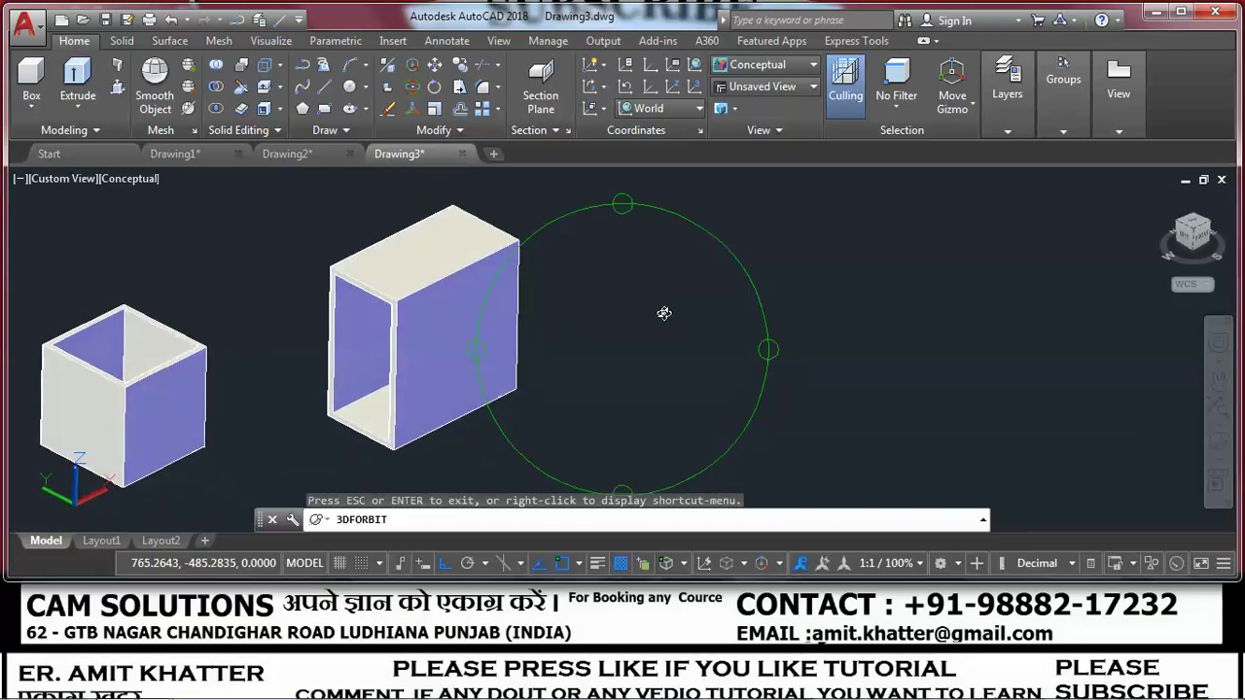
right_click(706, 295)
click(715, 304)
click(44, 104)
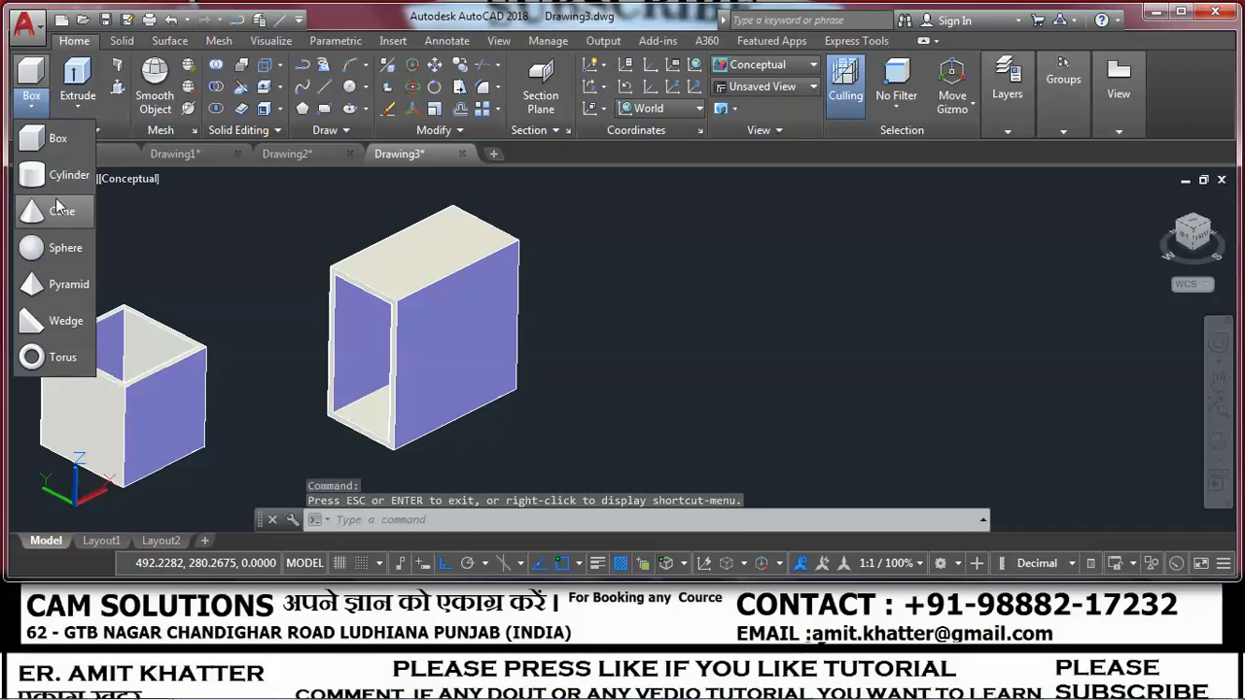
Create a Cube-option wedge of length 150 right of the boxes and orbit to view it.
click(53, 324)
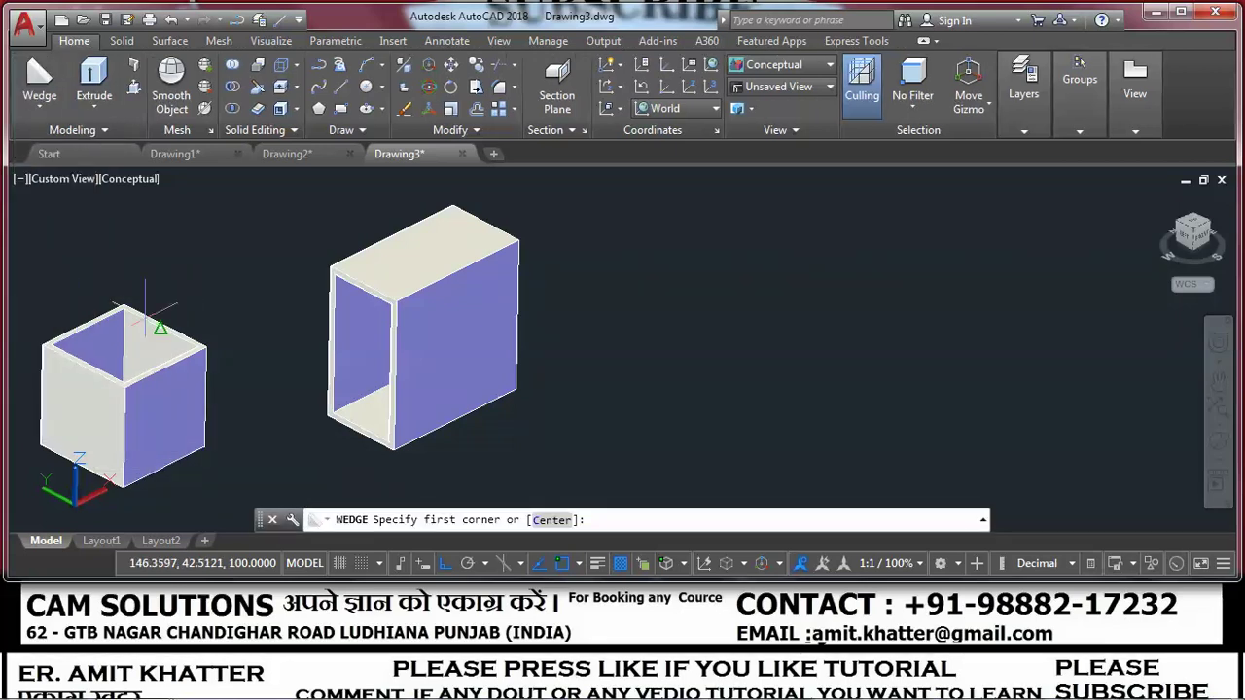
click(658, 386)
text(150)
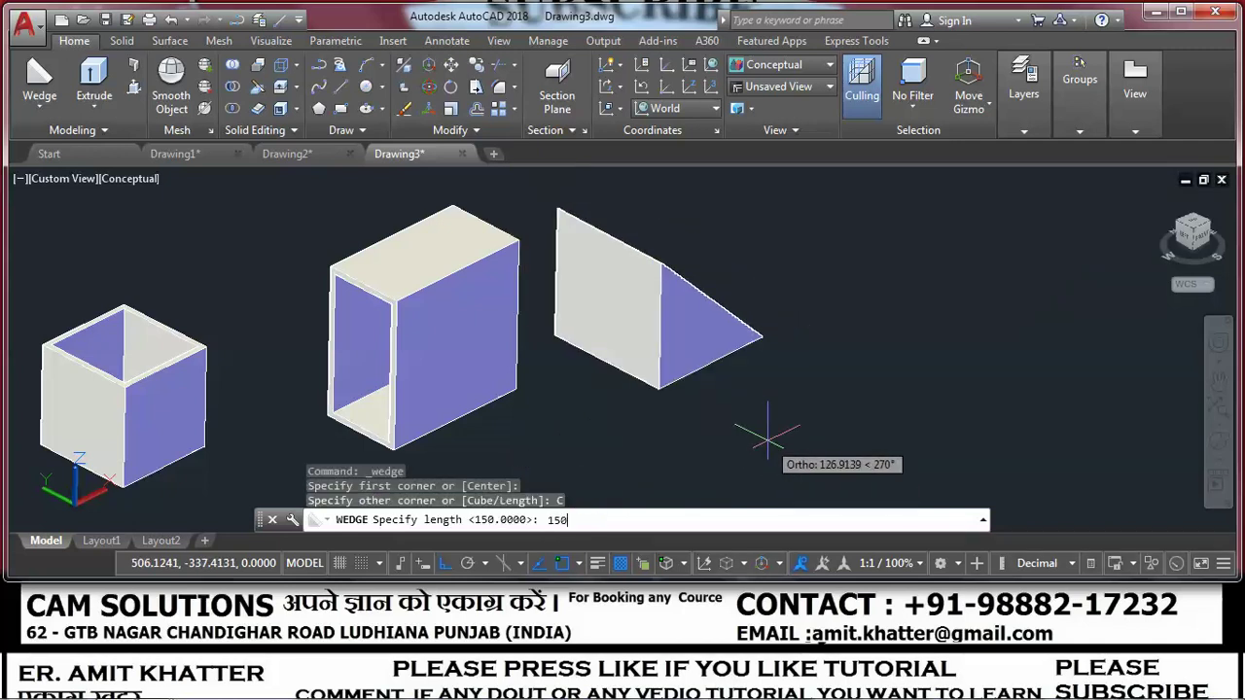
key(Return)
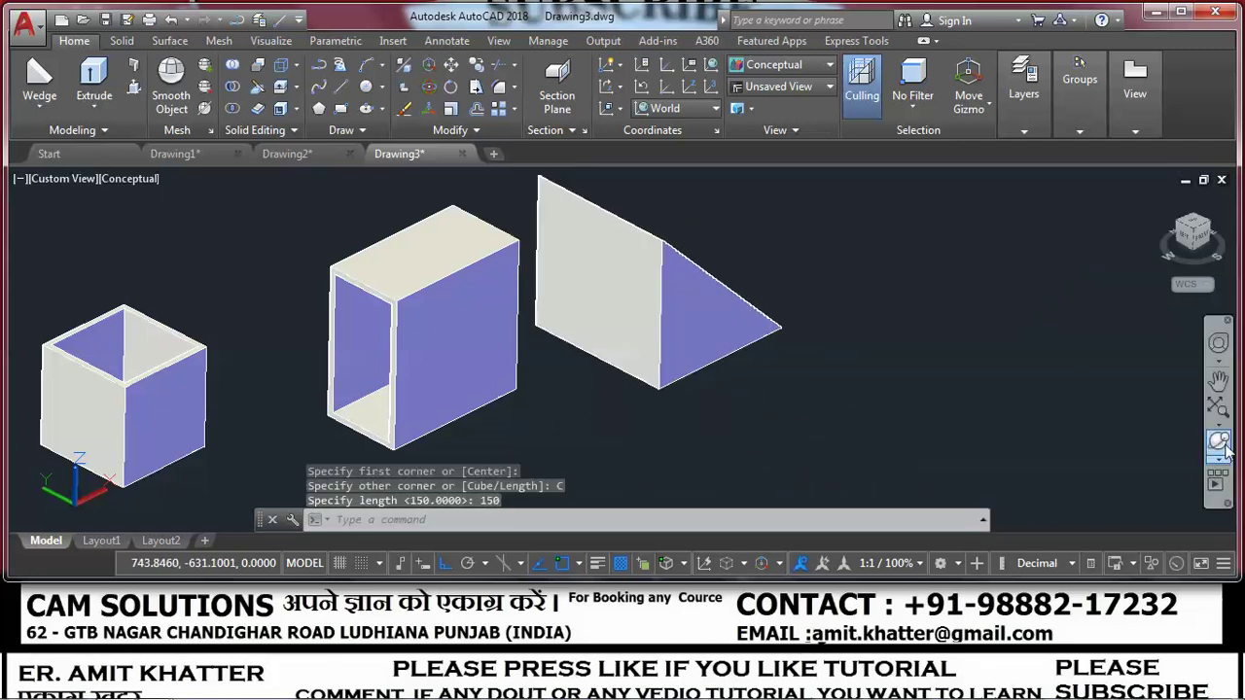
click(1216, 445)
drag(728, 423, 656, 437)
middle_drag(657, 437, 617, 370)
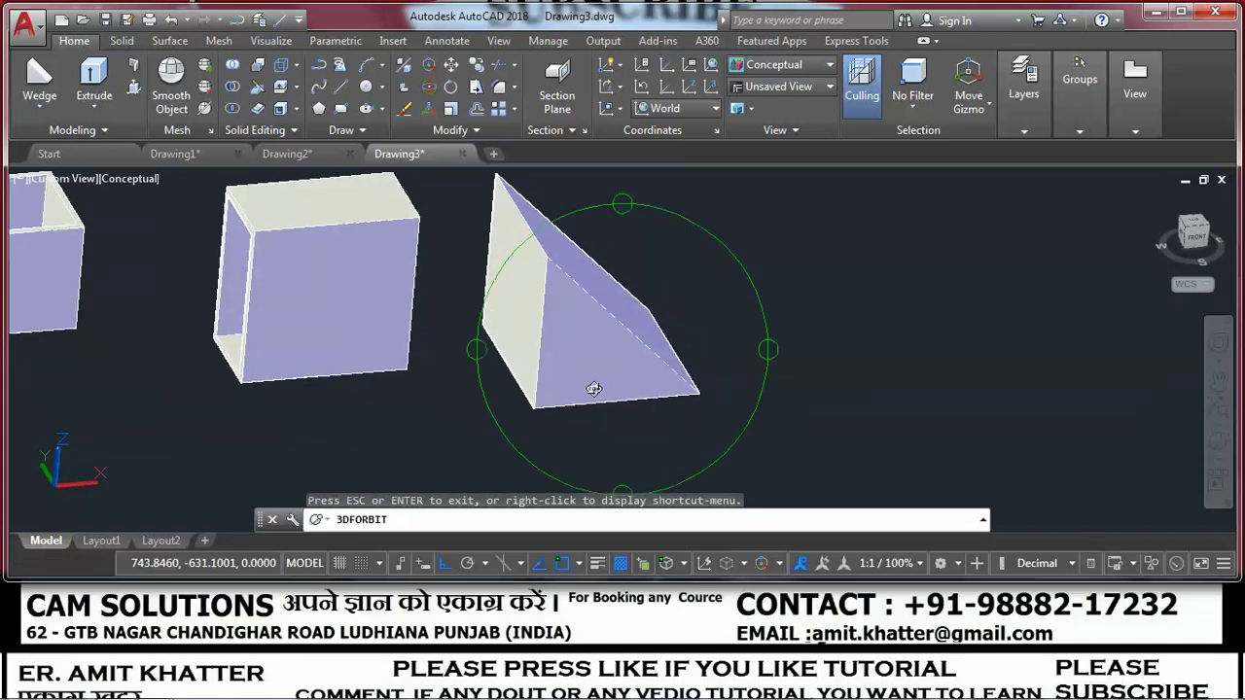
drag(617, 369, 647, 369)
middle_drag(647, 370, 734, 425)
mouse_move(735, 426)
mouse_down()
mouse_move(614, 390)
mouse_move(607, 366)
mouse_move(623, 351)
mouse_move(653, 351)
mouse_move(659, 381)
mouse_move(600, 390)
mouse_move(548, 367)
mouse_move(692, 347)
mouse_move(707, 379)
mouse_move(672, 251)
mouse_move(520, 236)
mouse_up()
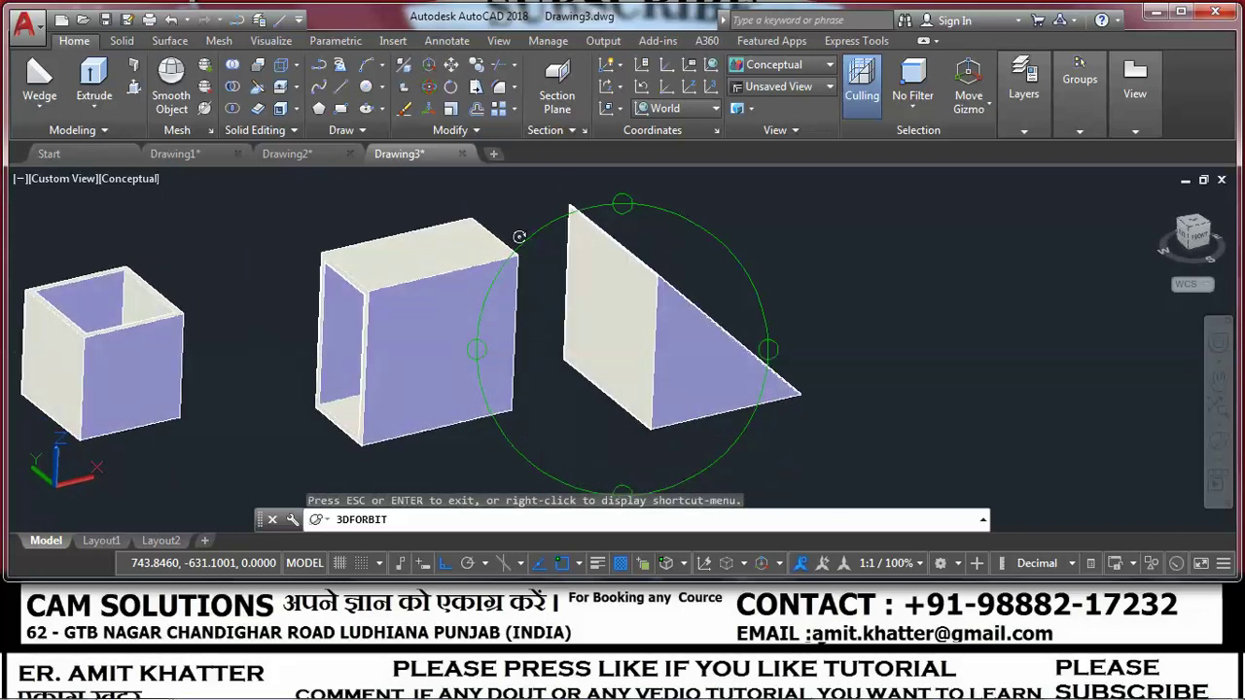
click(282, 109)
Select the wedge, remove its triangular end face, and shell it with thickness 5.
click(701, 391)
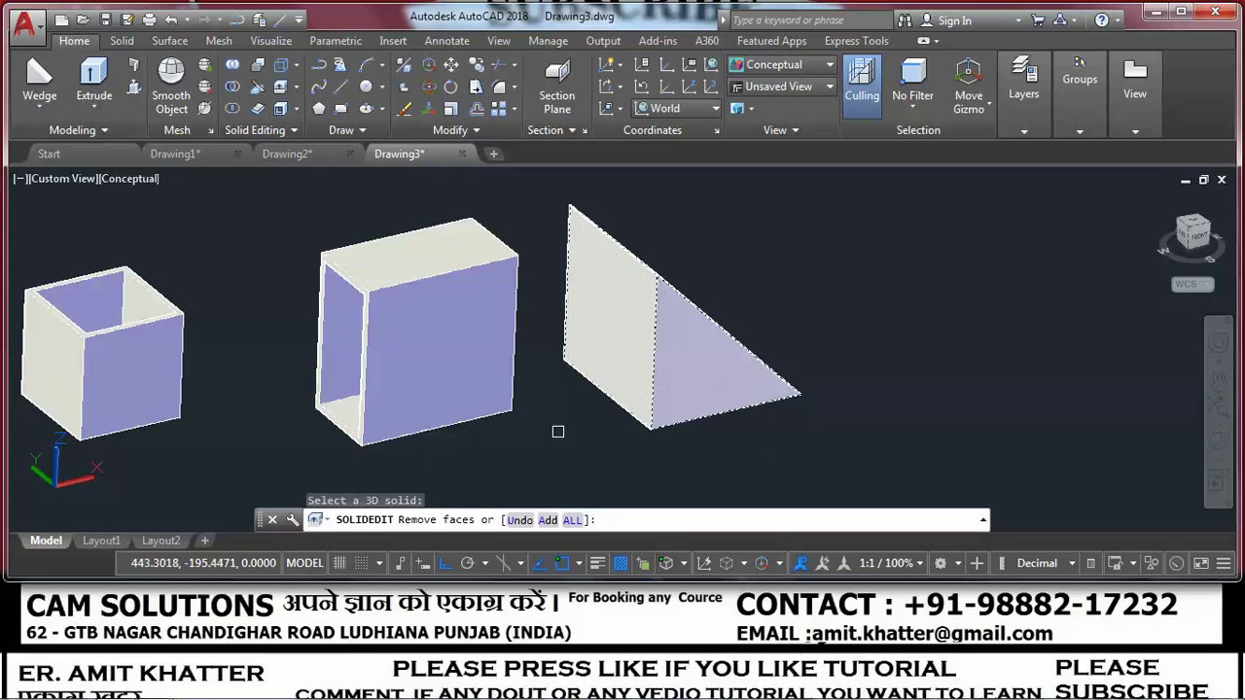
click(711, 373)
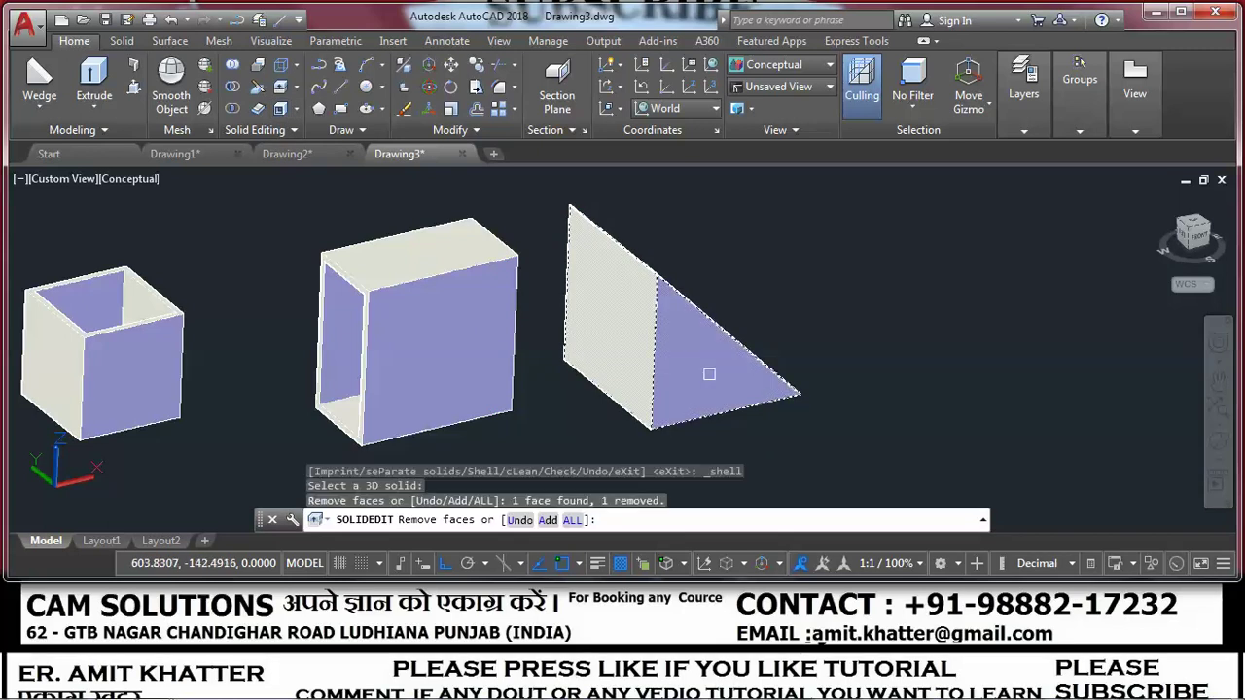
key(Return)
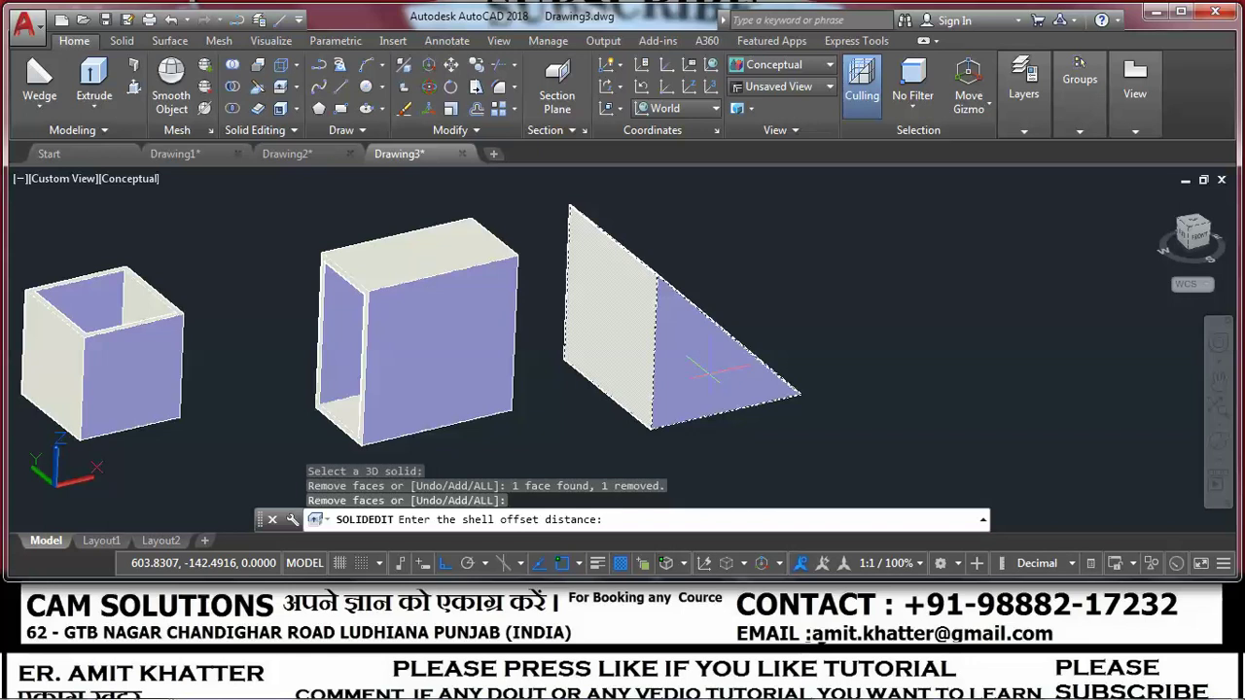
text(5)
key(Return)
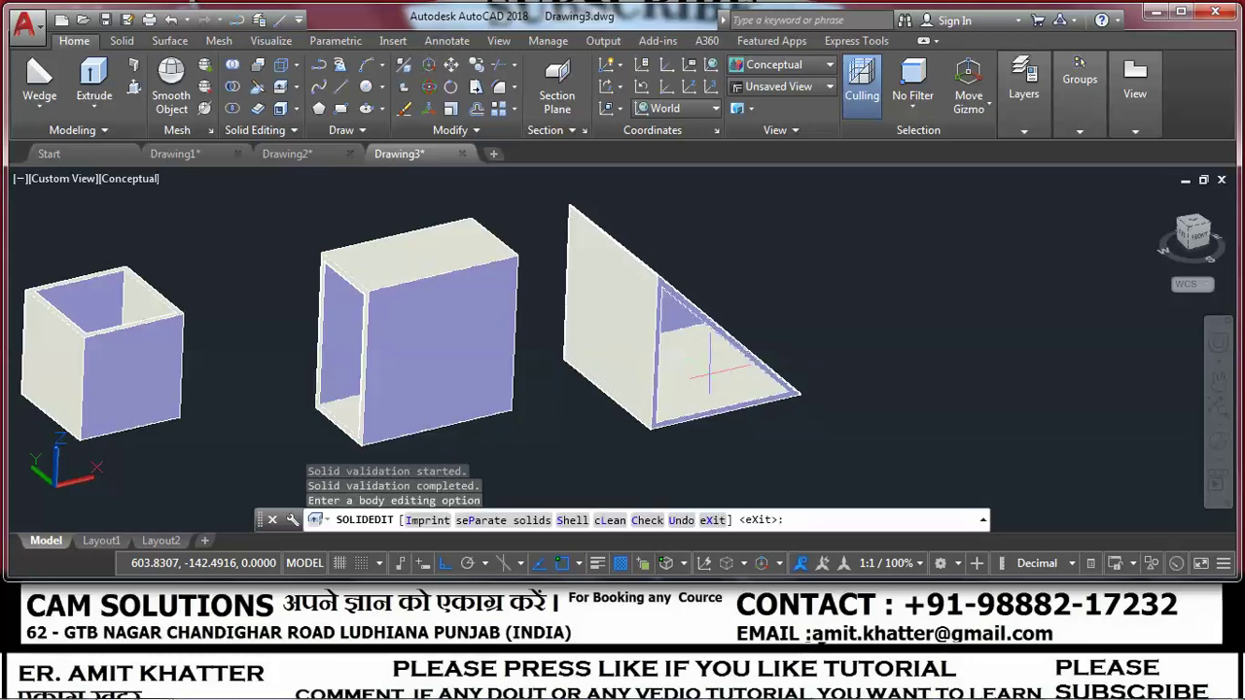
click(1216, 440)
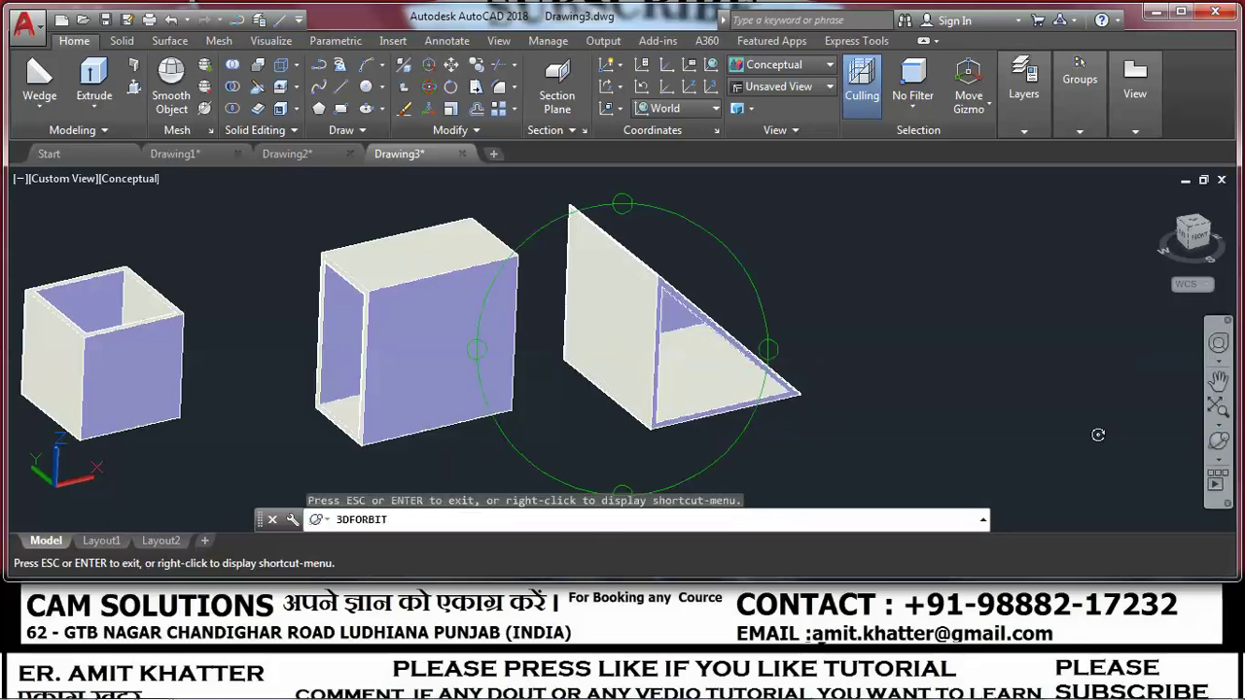
Orbit, pan and zoom around the solids, then exit the orbit.
mouse_move(647, 385)
mouse_down()
mouse_move(630, 403)
mouse_move(645, 371)
mouse_up()
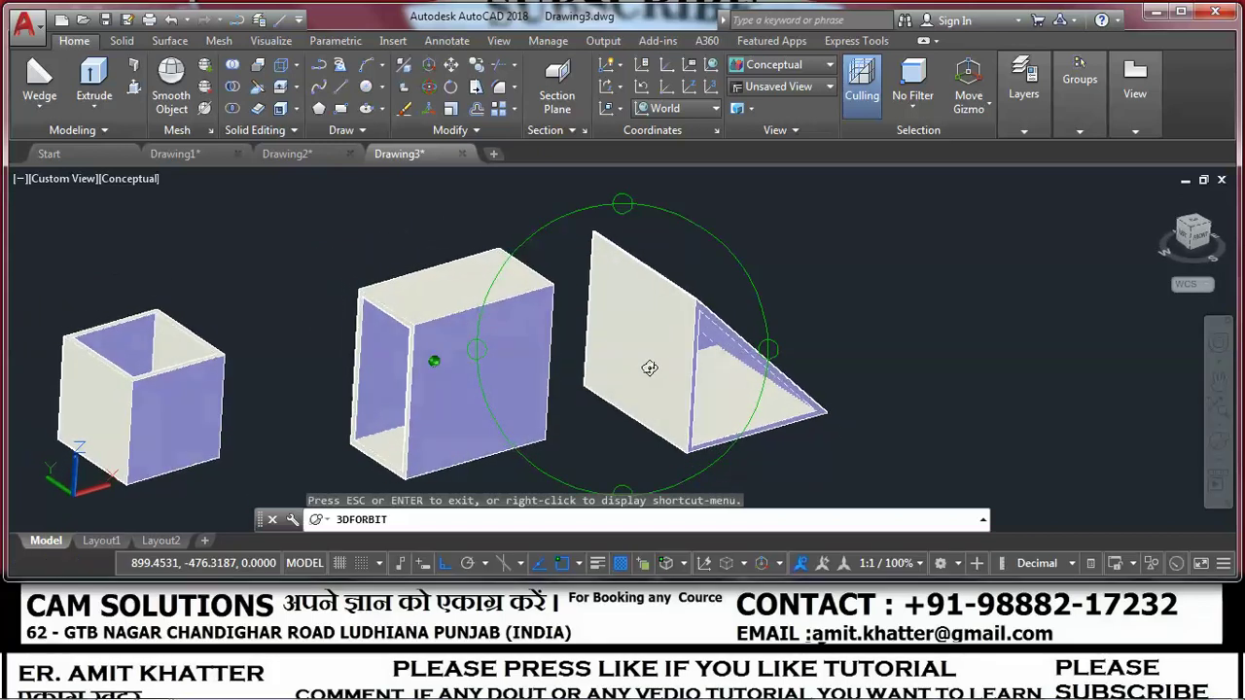
scroll(645, 370, up, 2)
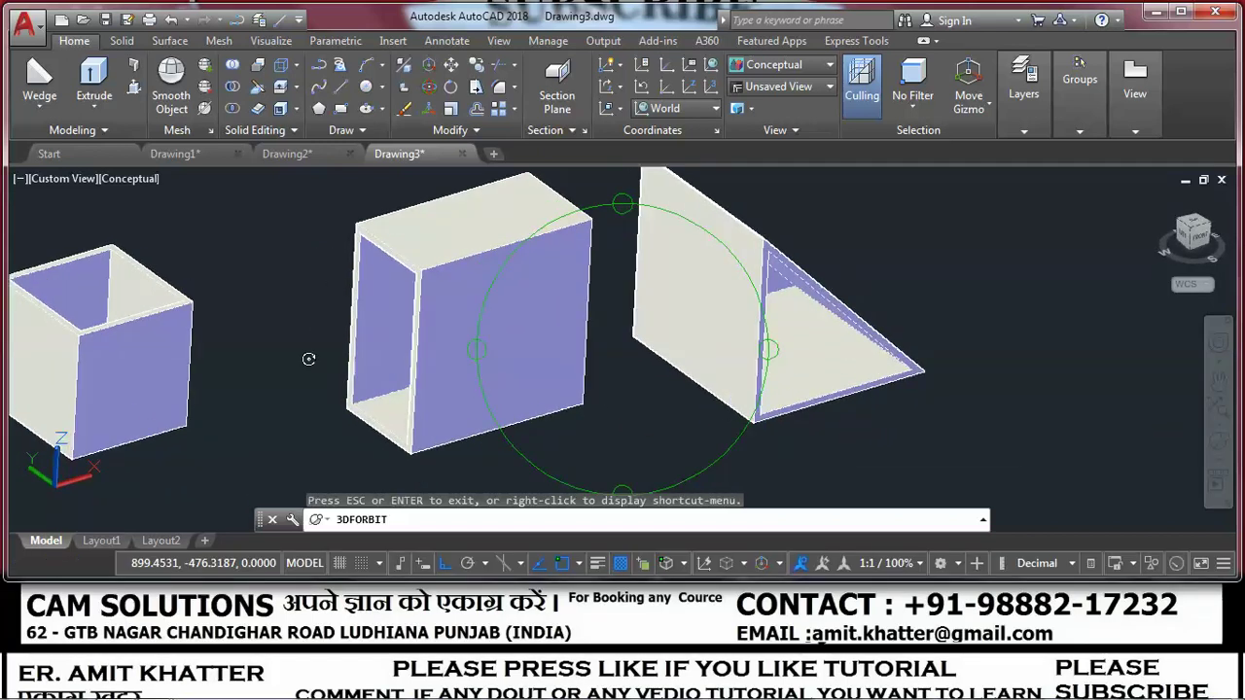
middle_drag(645, 371, 412, 479)
scroll(412, 479, up, 2)
scroll(189, 277, up, 2)
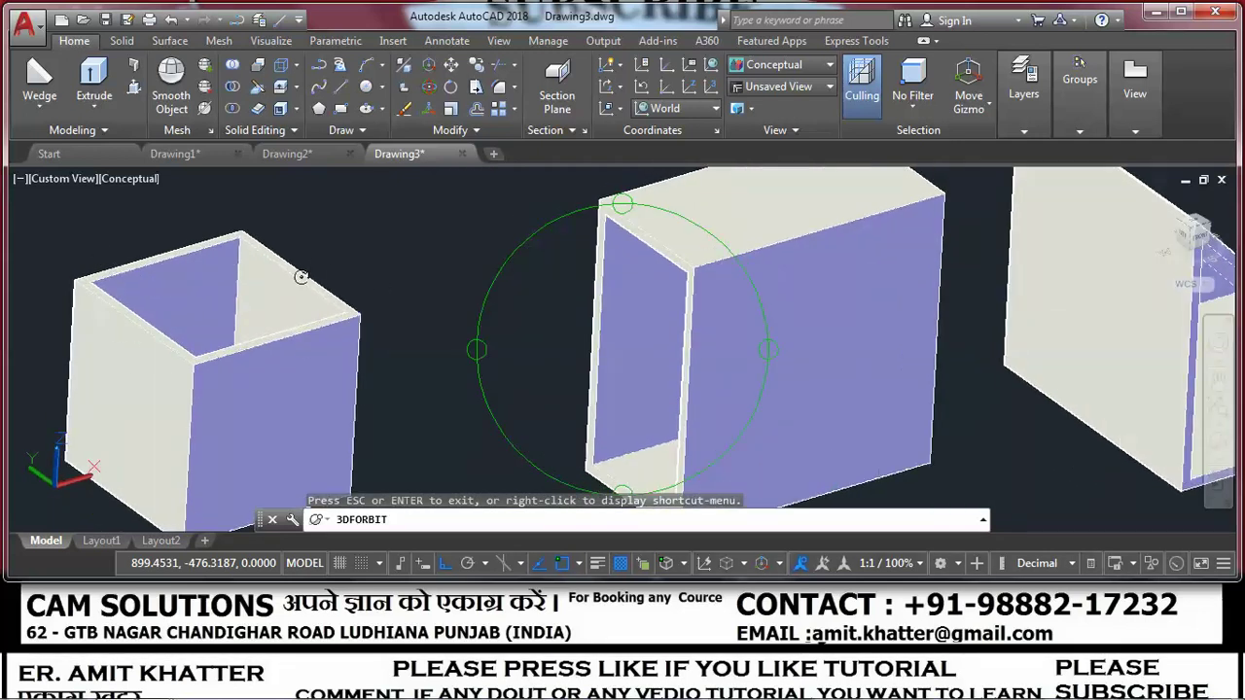
drag(557, 326, 340, 241)
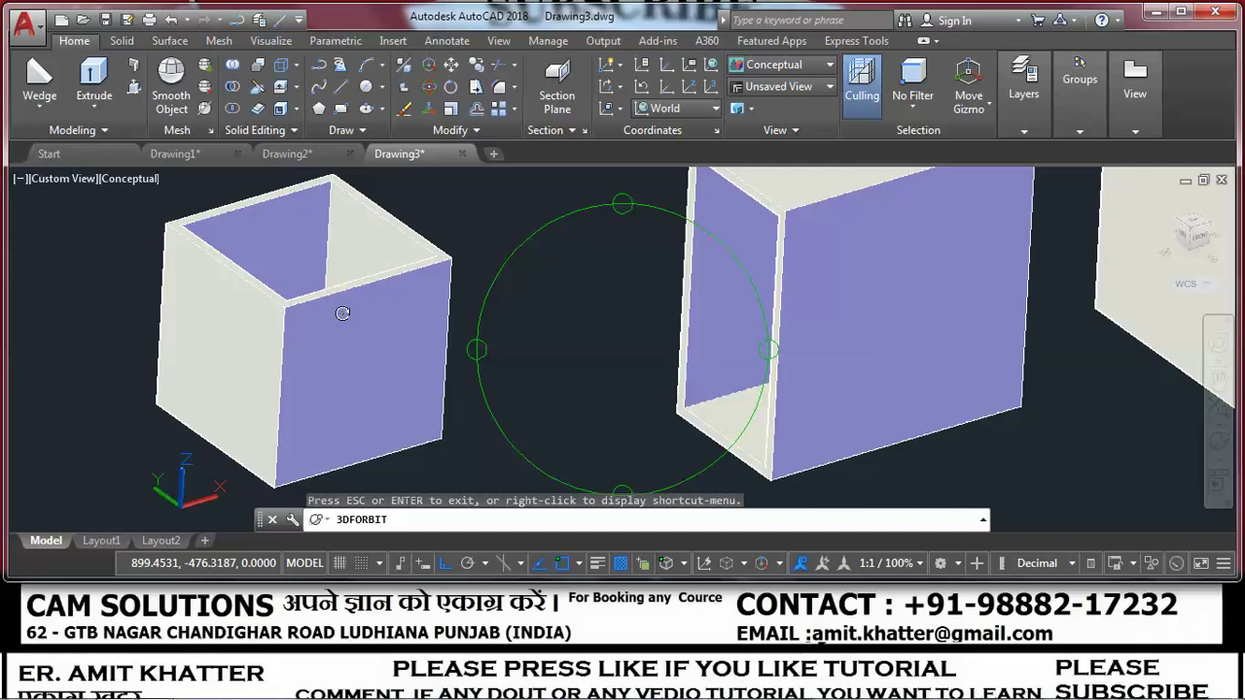
right_click(491, 251)
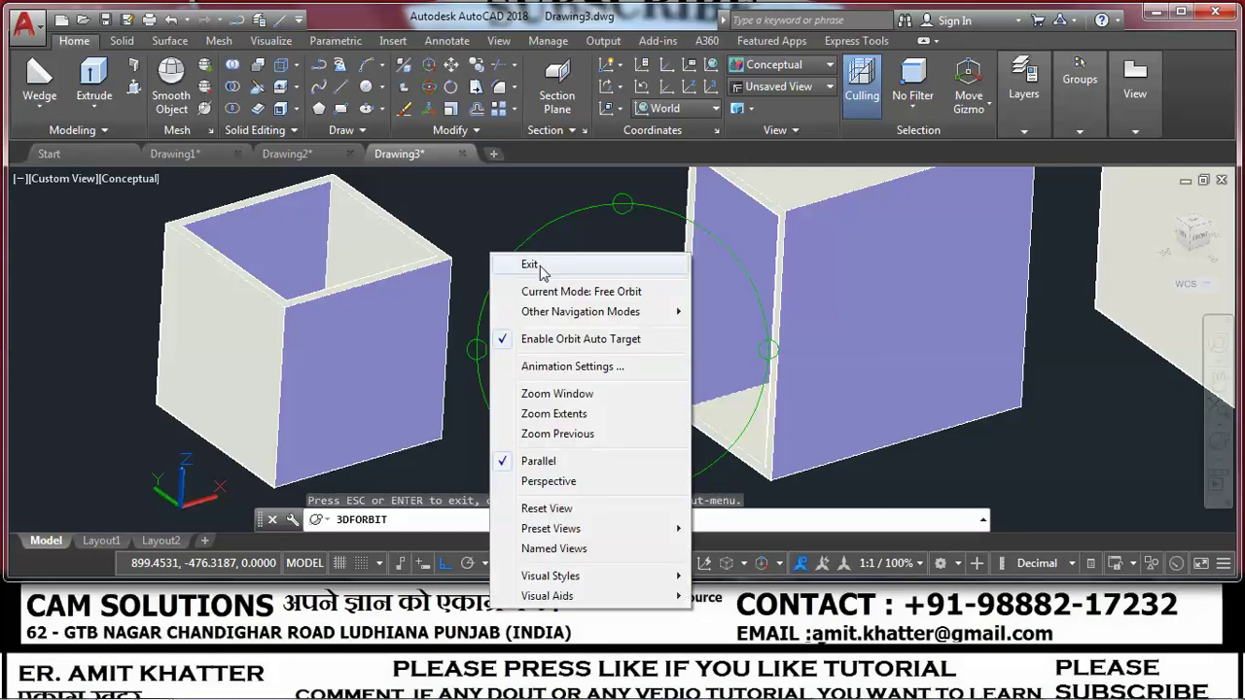
click(538, 261)
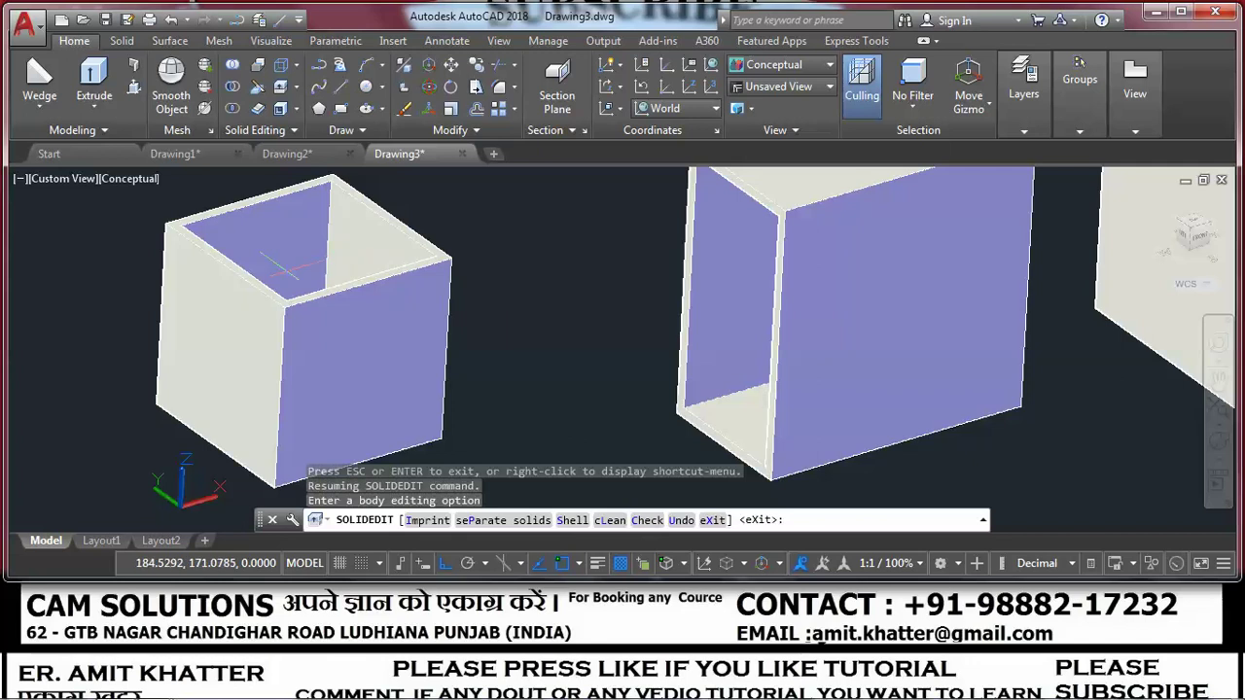
End solid editing and tilt the view down into the tops of the solids.
click(1218, 449)
click(1070, 491)
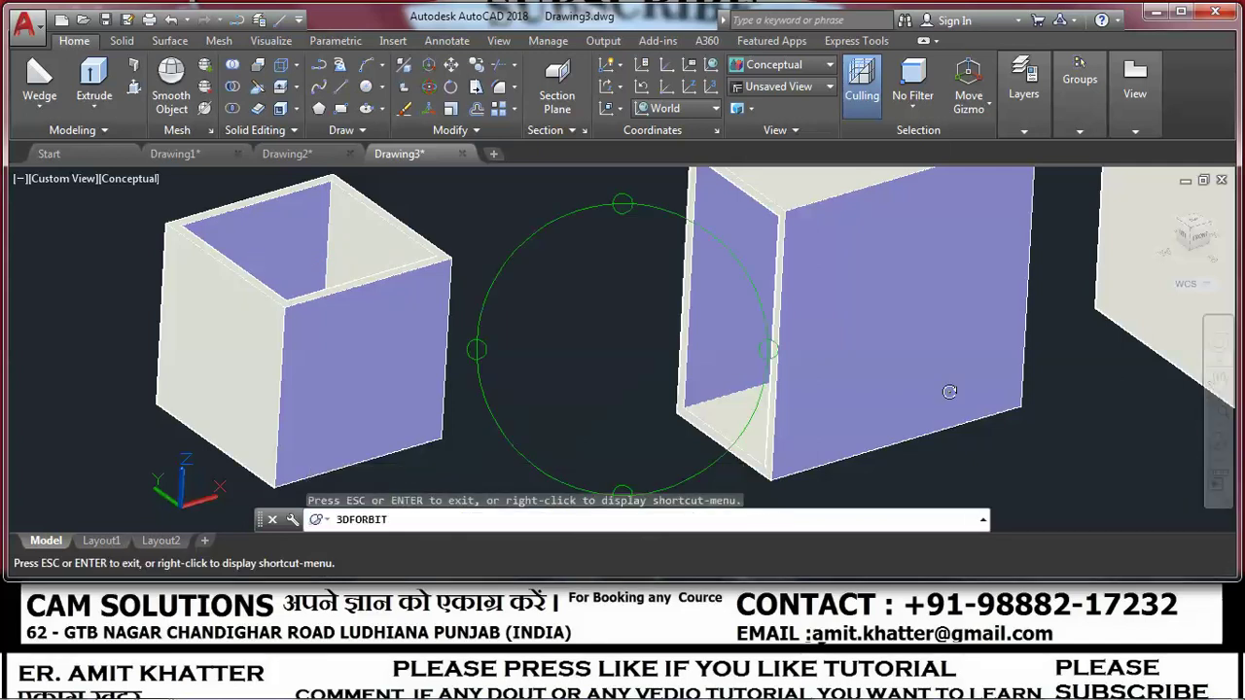
drag(622, 304, 615, 360)
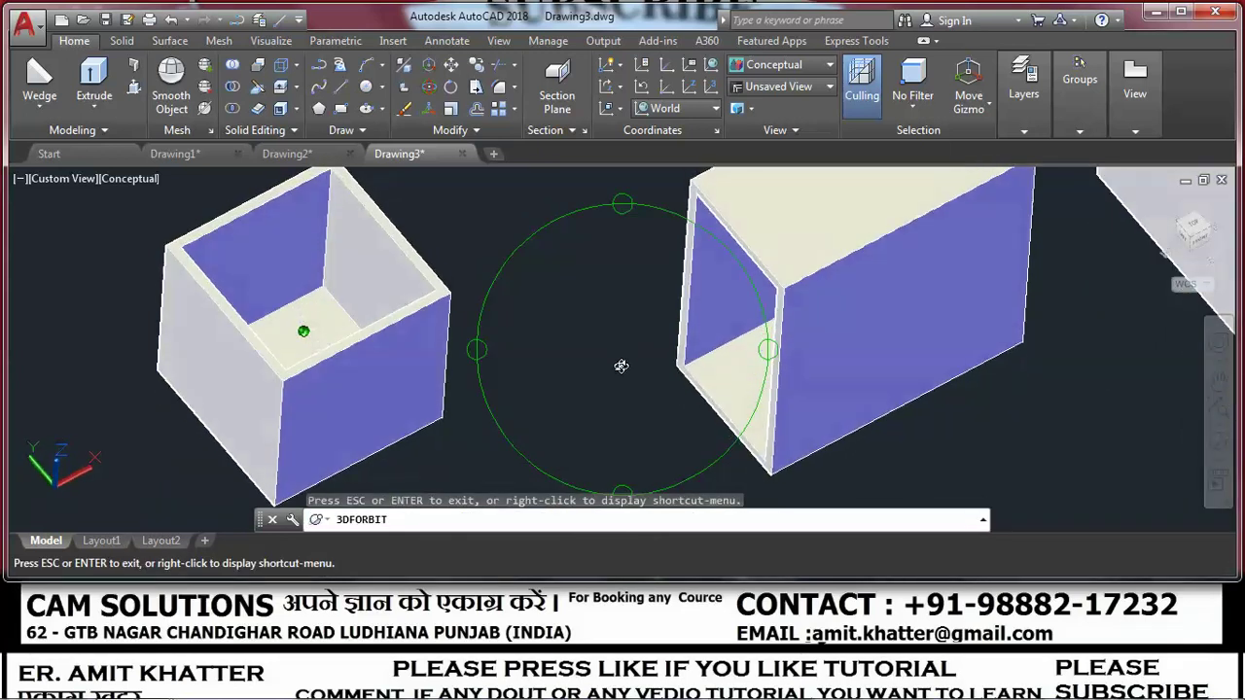
Press-pull the floor inside the hollow cube up by 5 units.
click(135, 94)
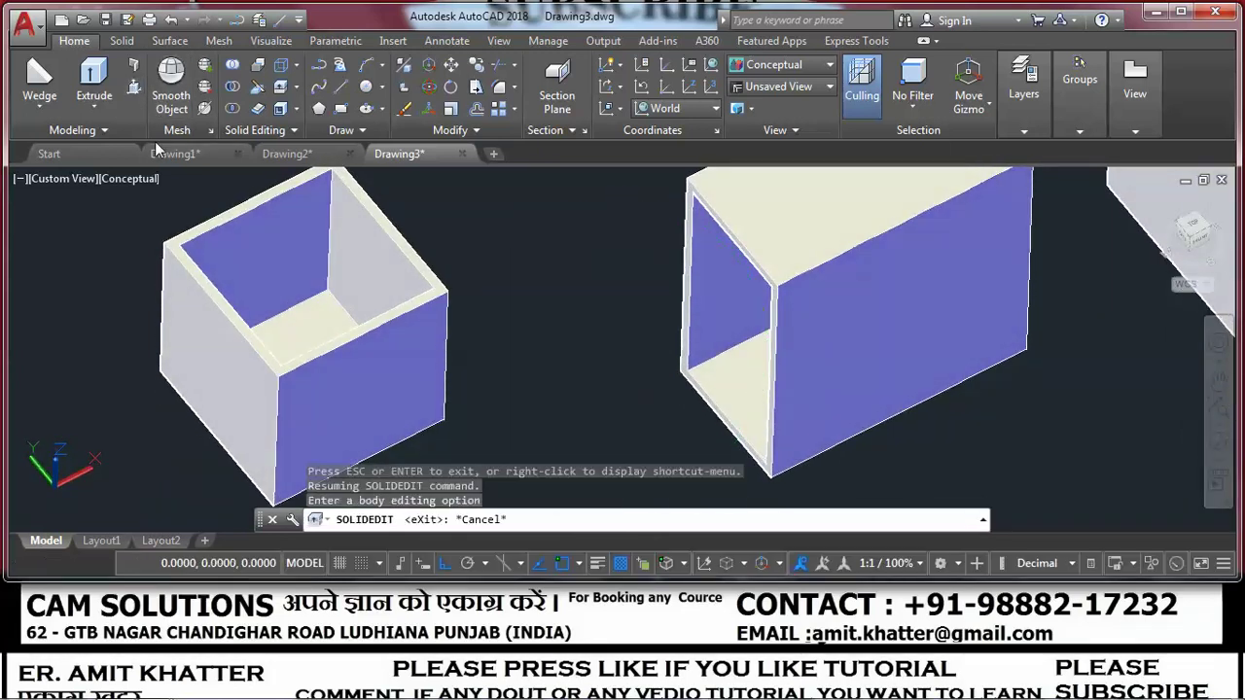
click(248, 253)
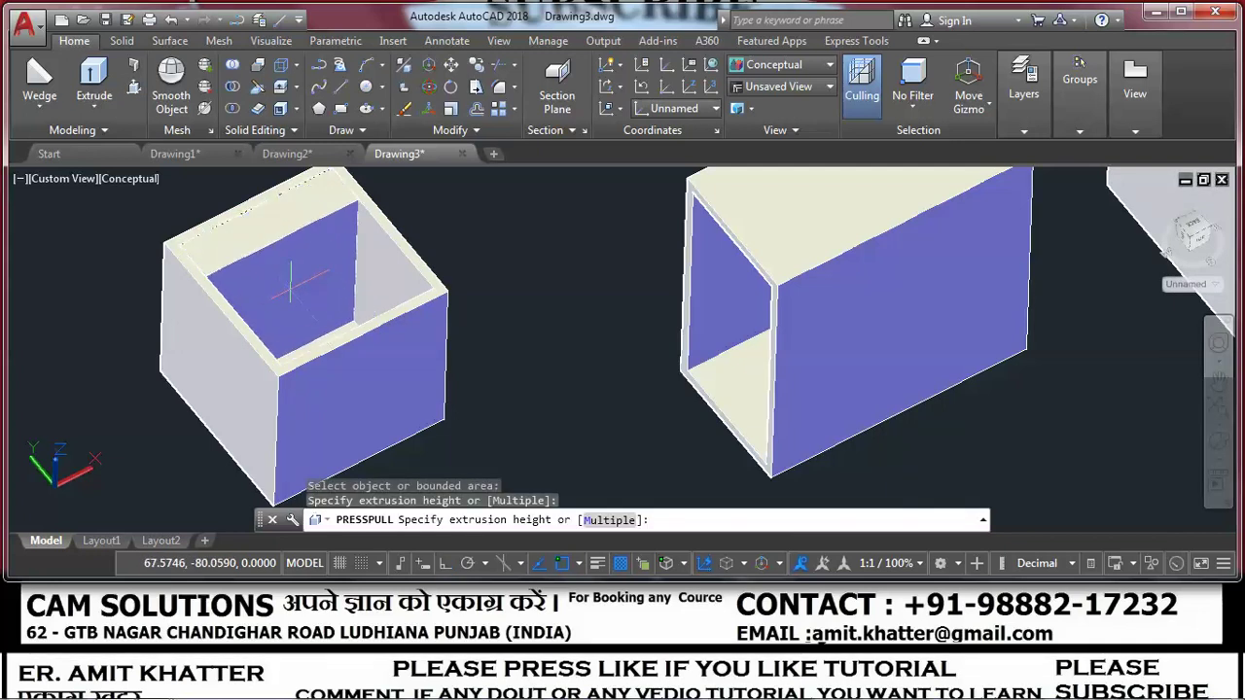
text(5)
key(Return)
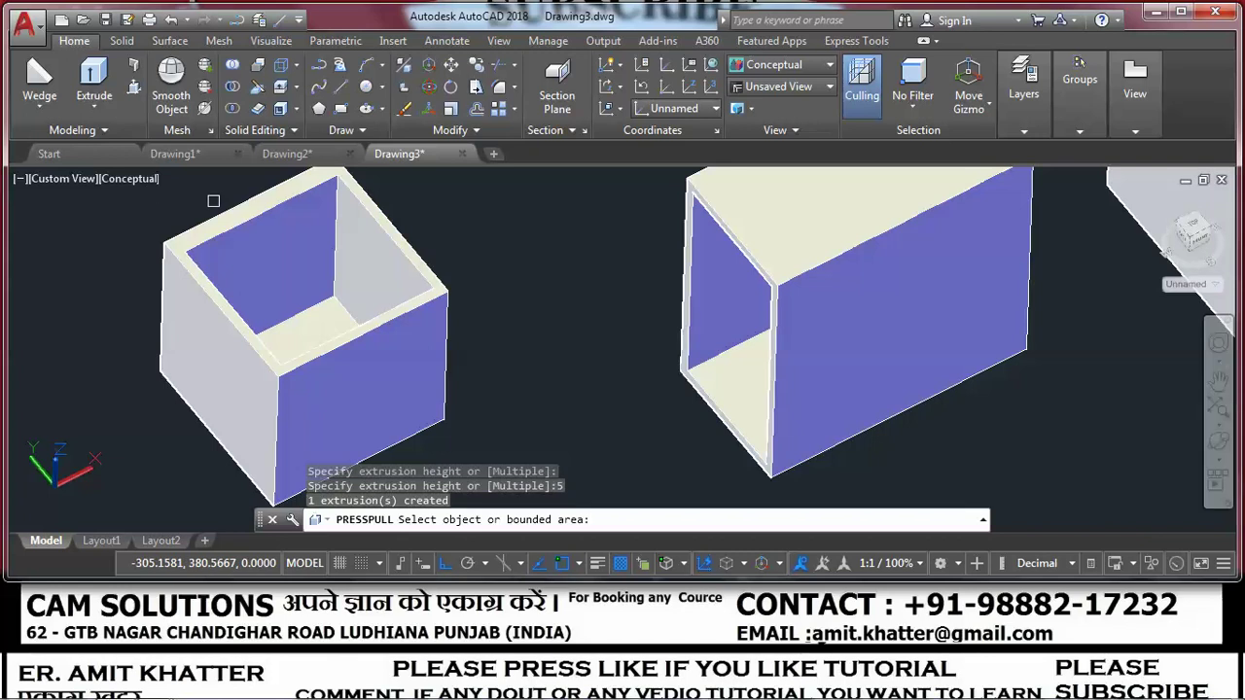
middle_drag(756, 403, 614, 428)
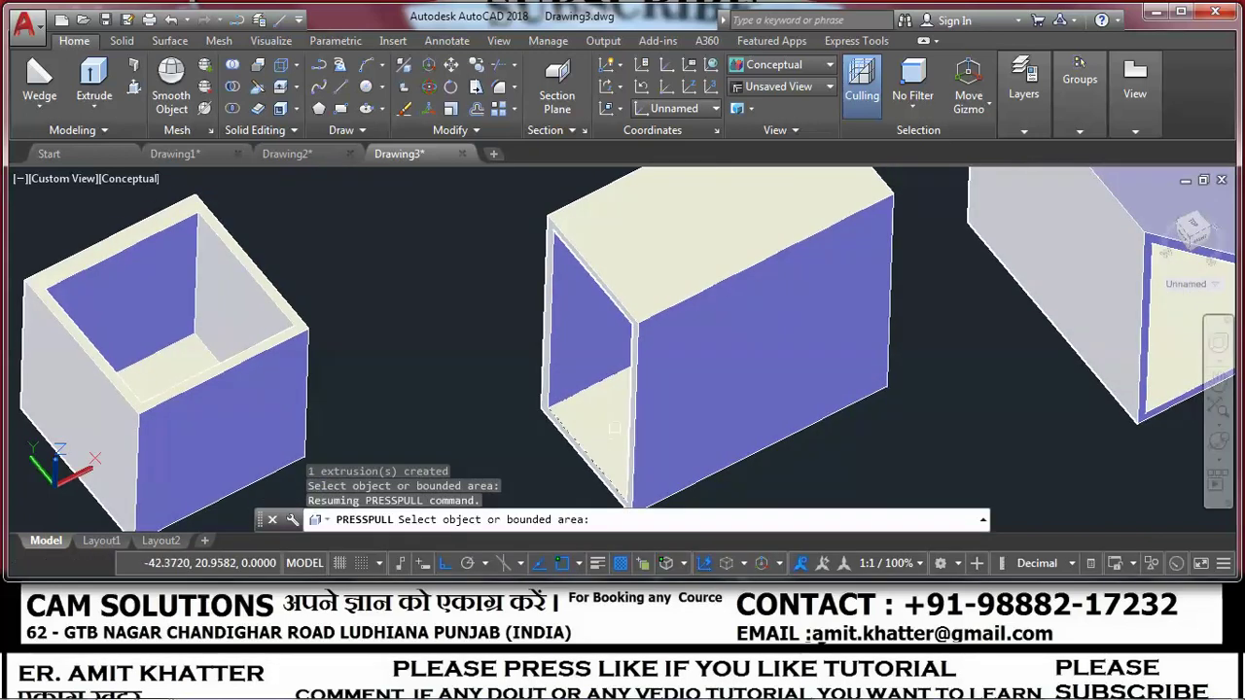
Press-pull the inner floor of the open-ended middle box up 15 units.
click(1217, 443)
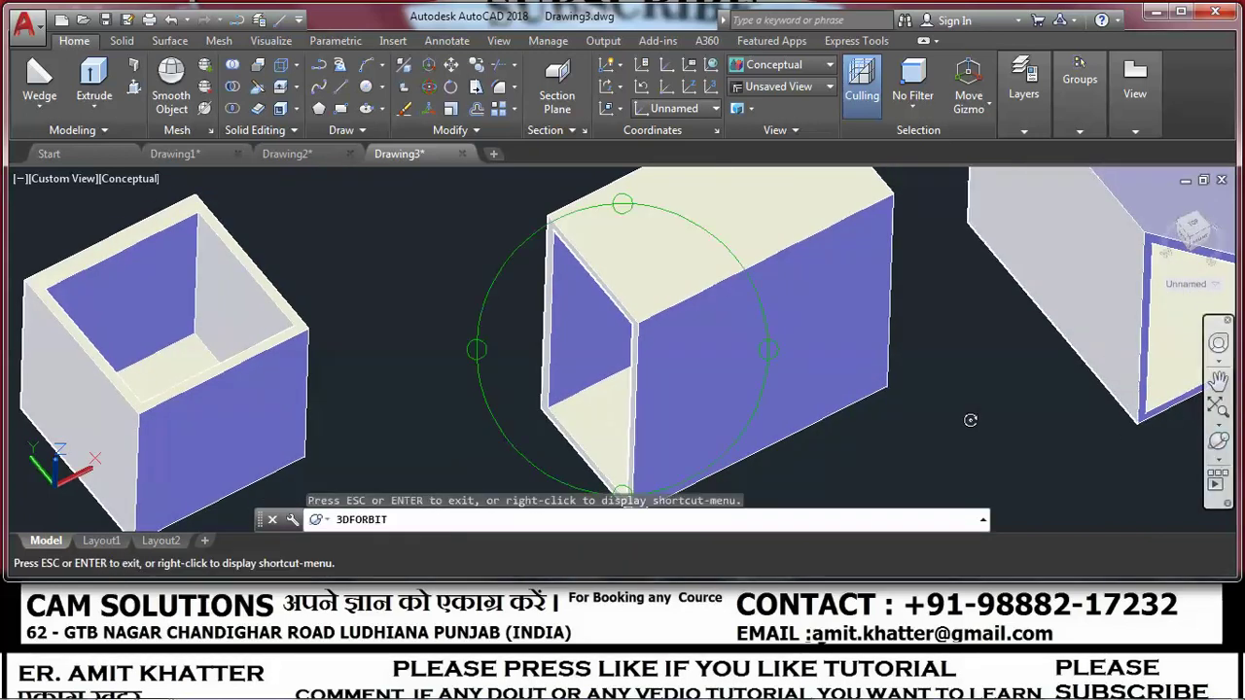
mouse_move(711, 400)
mouse_down()
mouse_move(728, 353)
mouse_move(651, 367)
mouse_move(662, 340)
mouse_up()
click(136, 85)
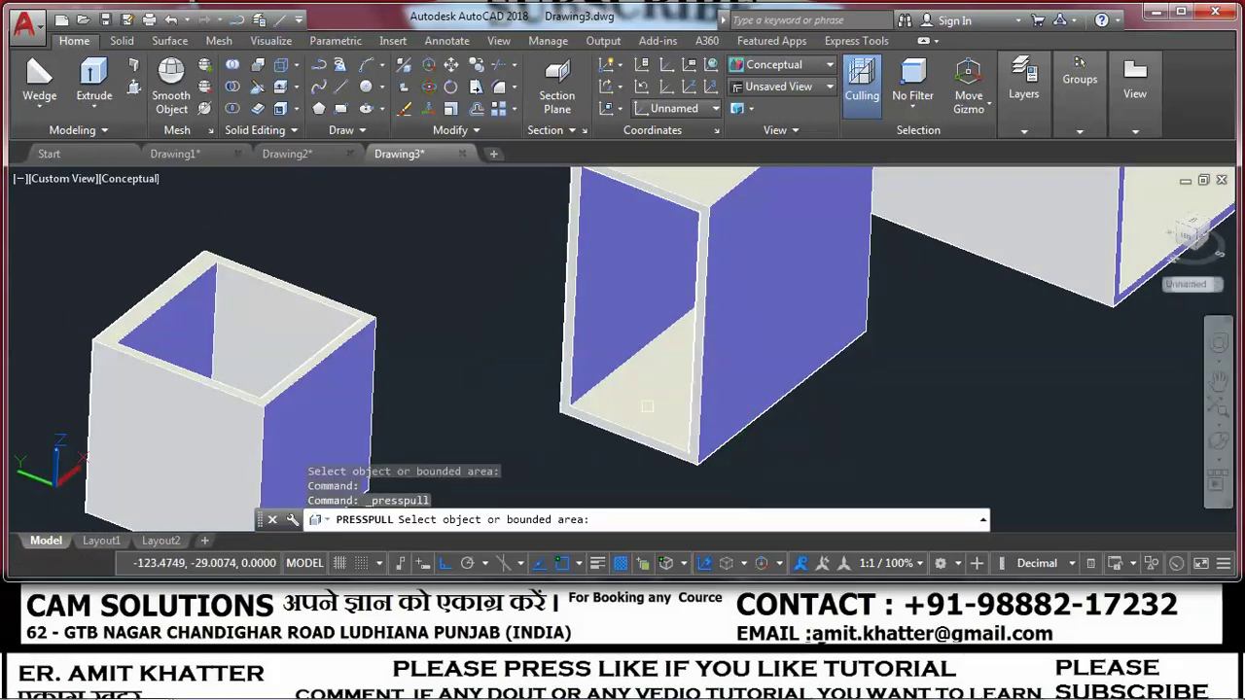
click(644, 369)
text(15)
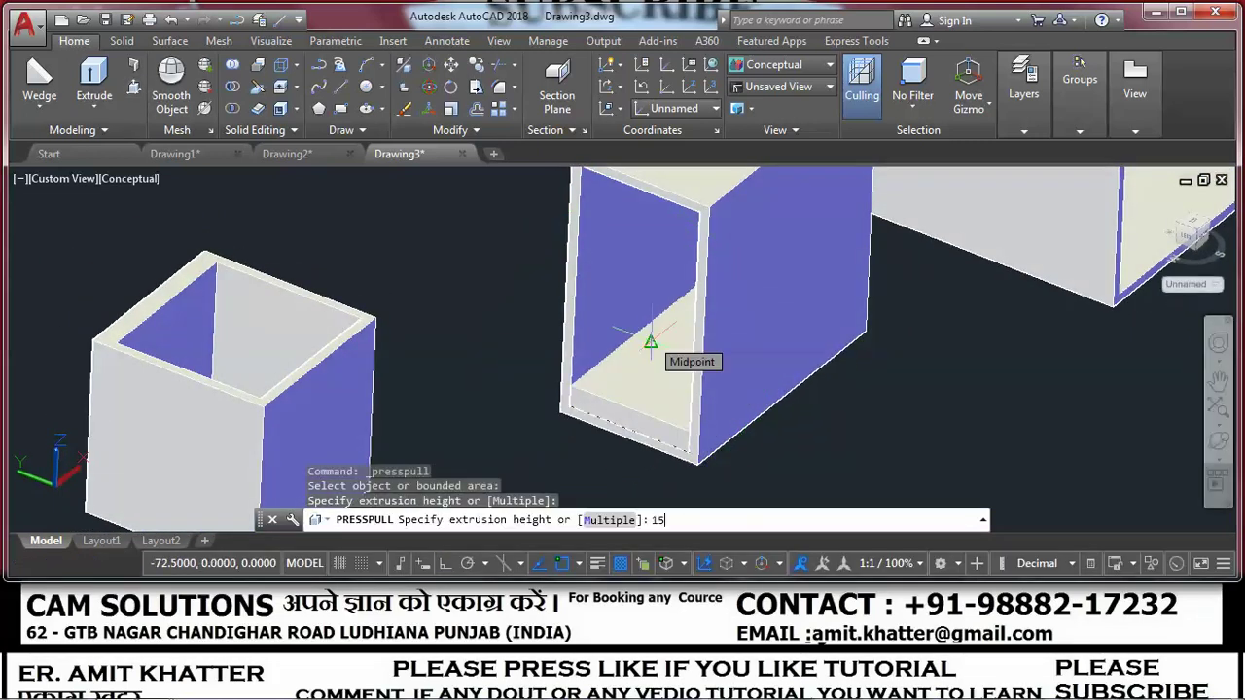
key(Return)
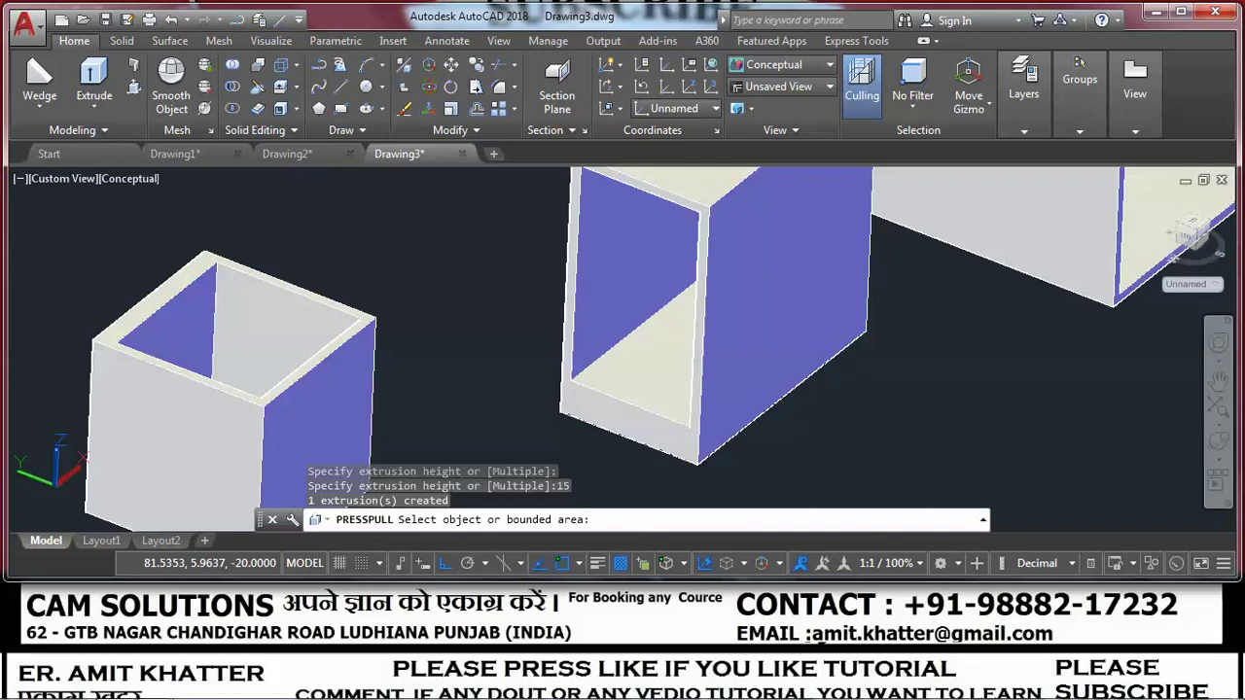
Pan, zoom and orbit to frame all three solids.
scroll(696, 433, down, 2)
middle_drag(696, 432, 633, 439)
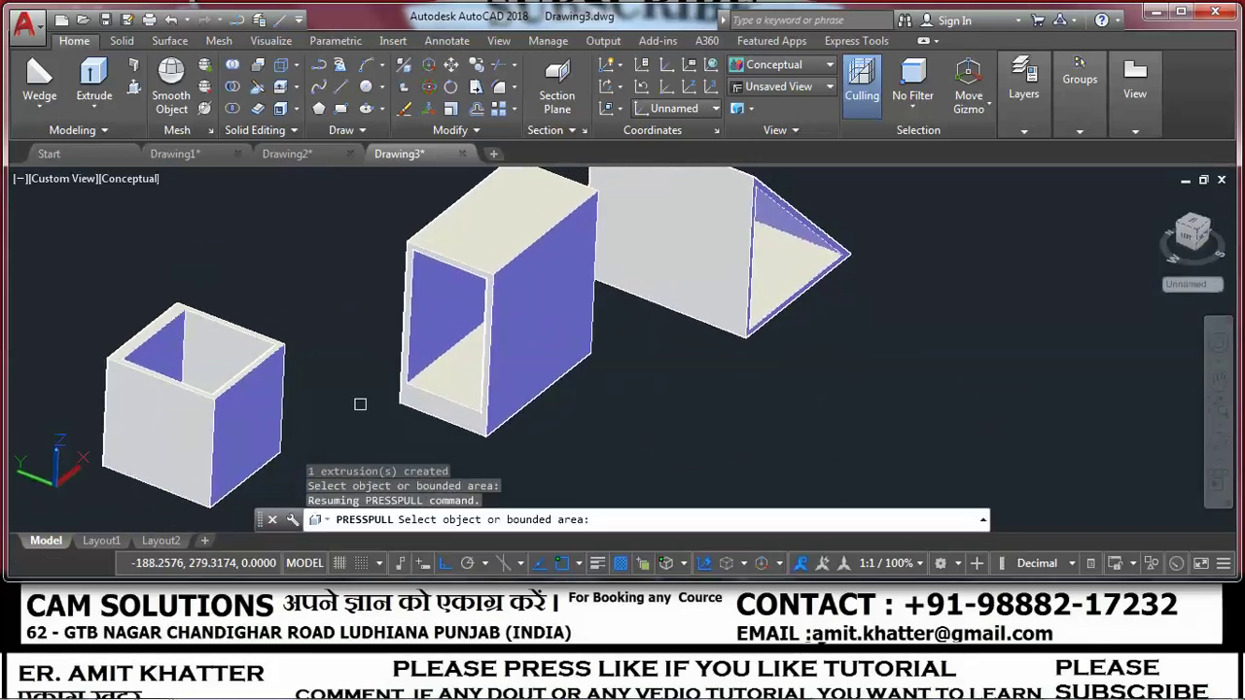
scroll(505, 370, down, 2)
middle_drag(486, 370, 567, 367)
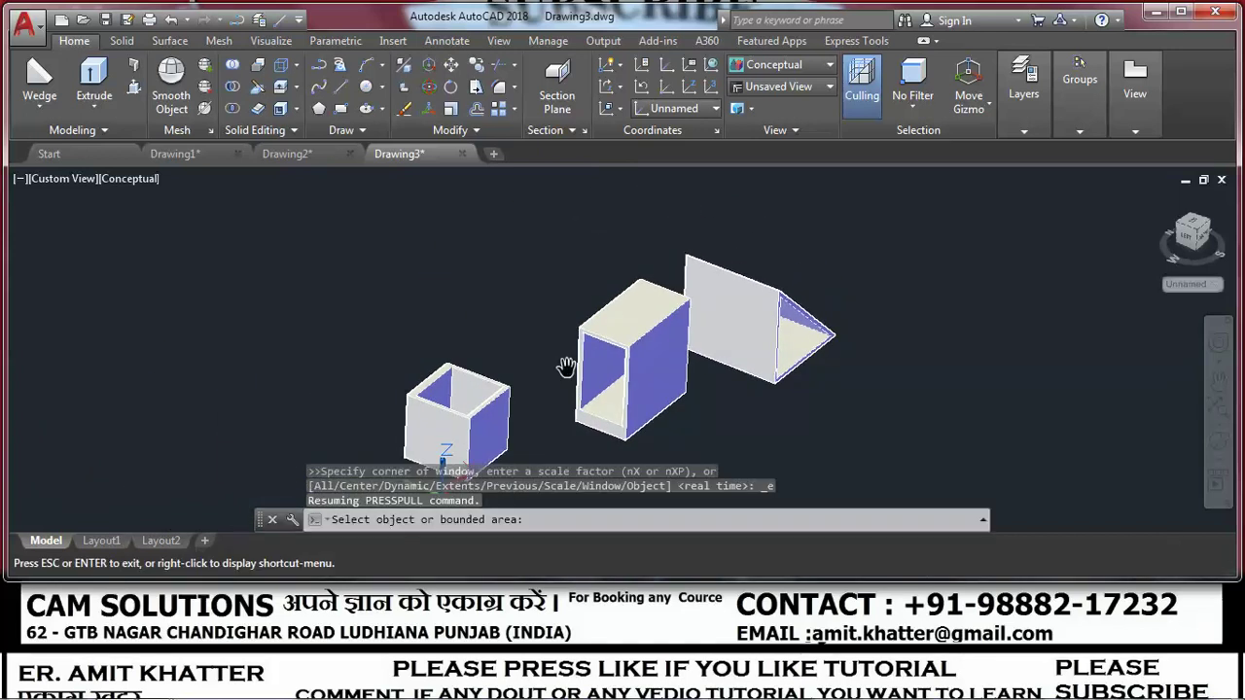
scroll(736, 450, up, 3)
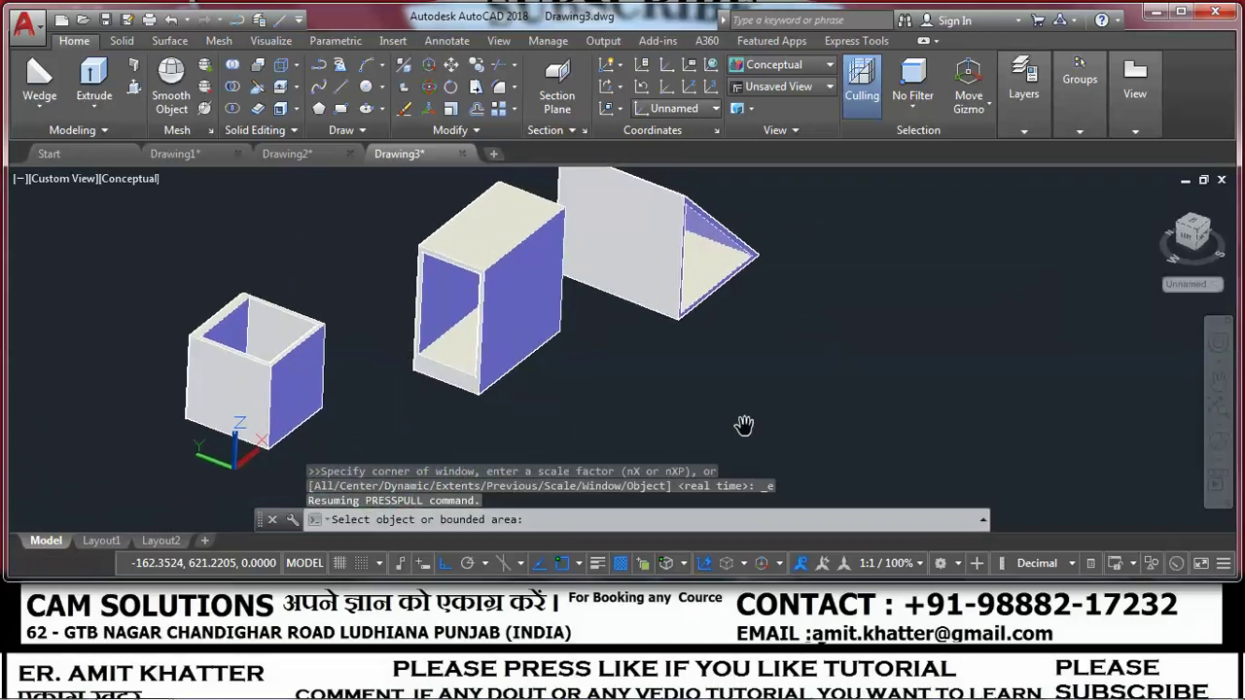
click(1217, 440)
drag(701, 418, 596, 433)
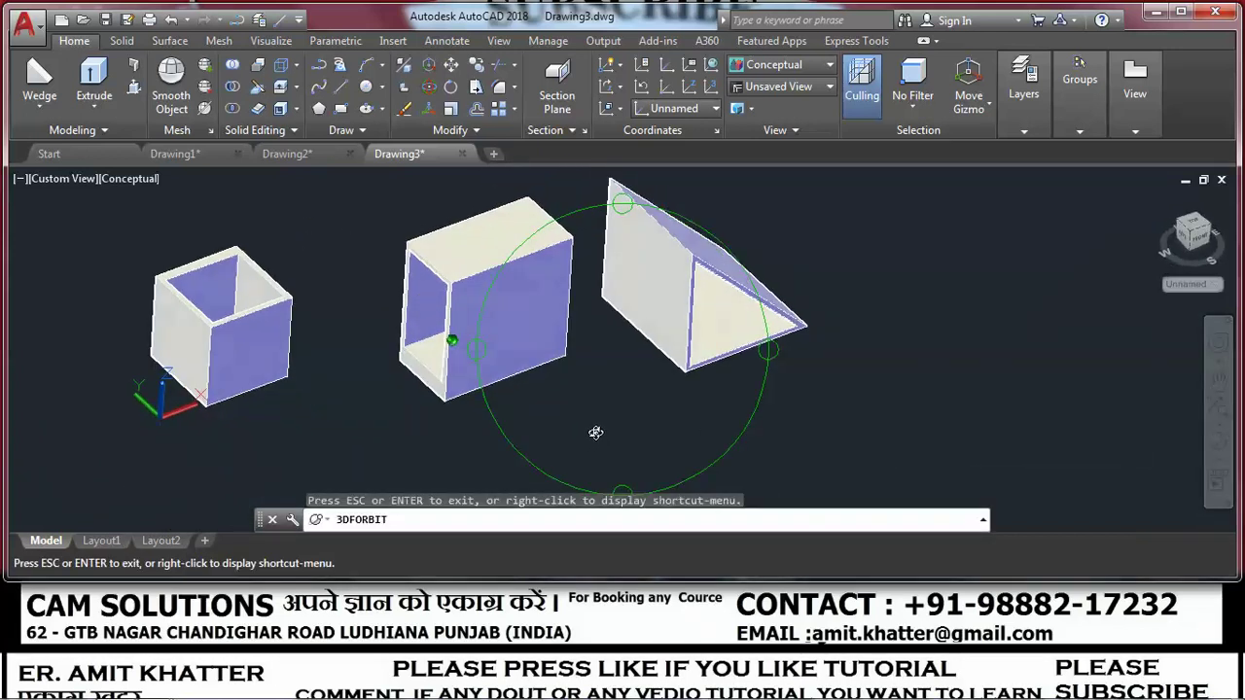
drag(629, 350, 623, 327)
scroll(642, 360, up, 2)
scroll(679, 398, up, 2)
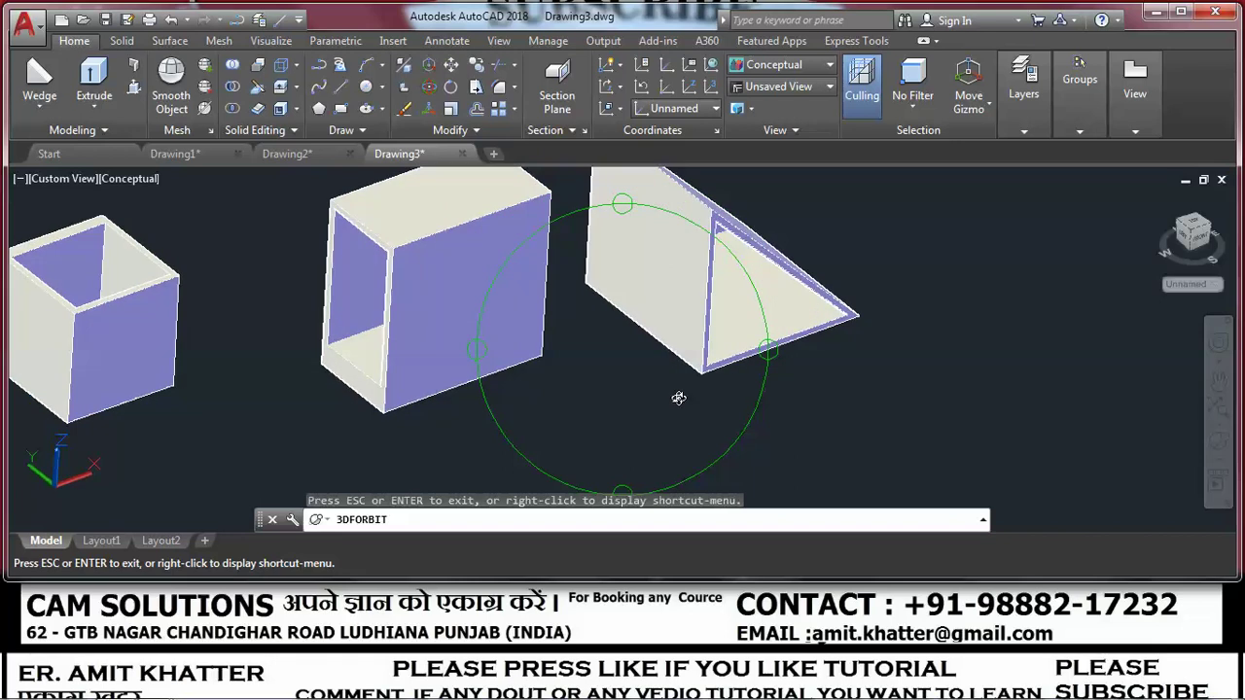
middle_drag(679, 398, 748, 439)
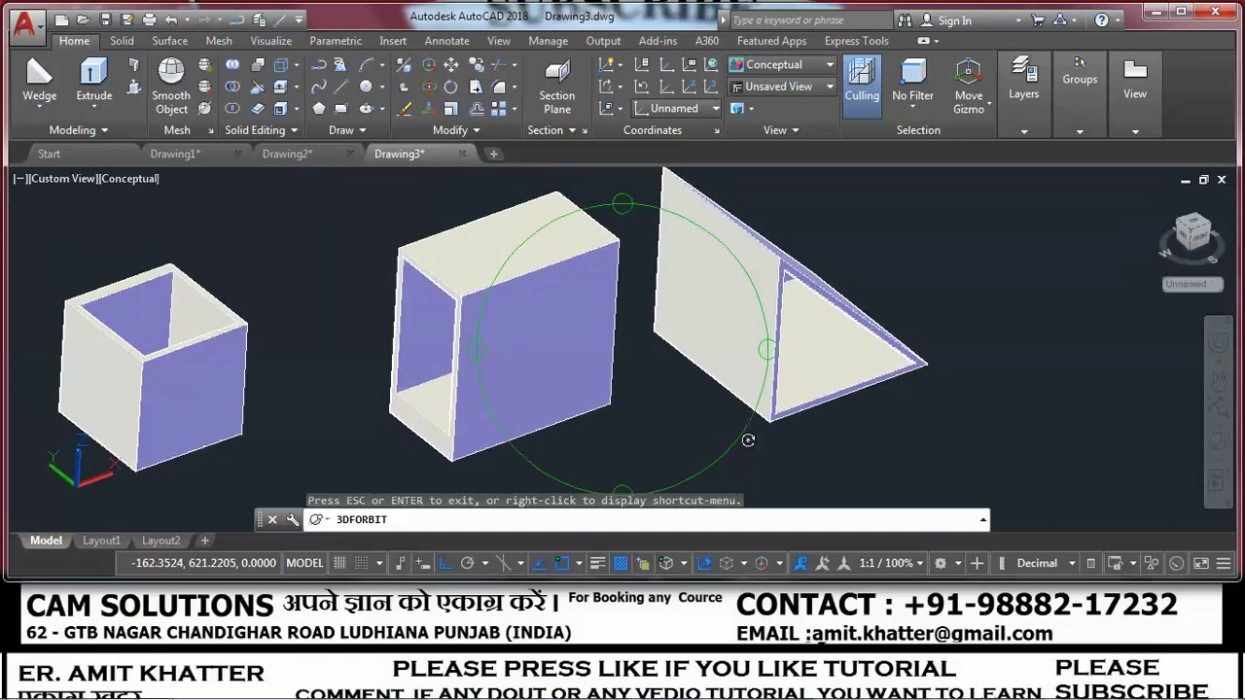
Press-pull the middle box's blue front face outward by 25 units.
click(134, 86)
click(526, 340)
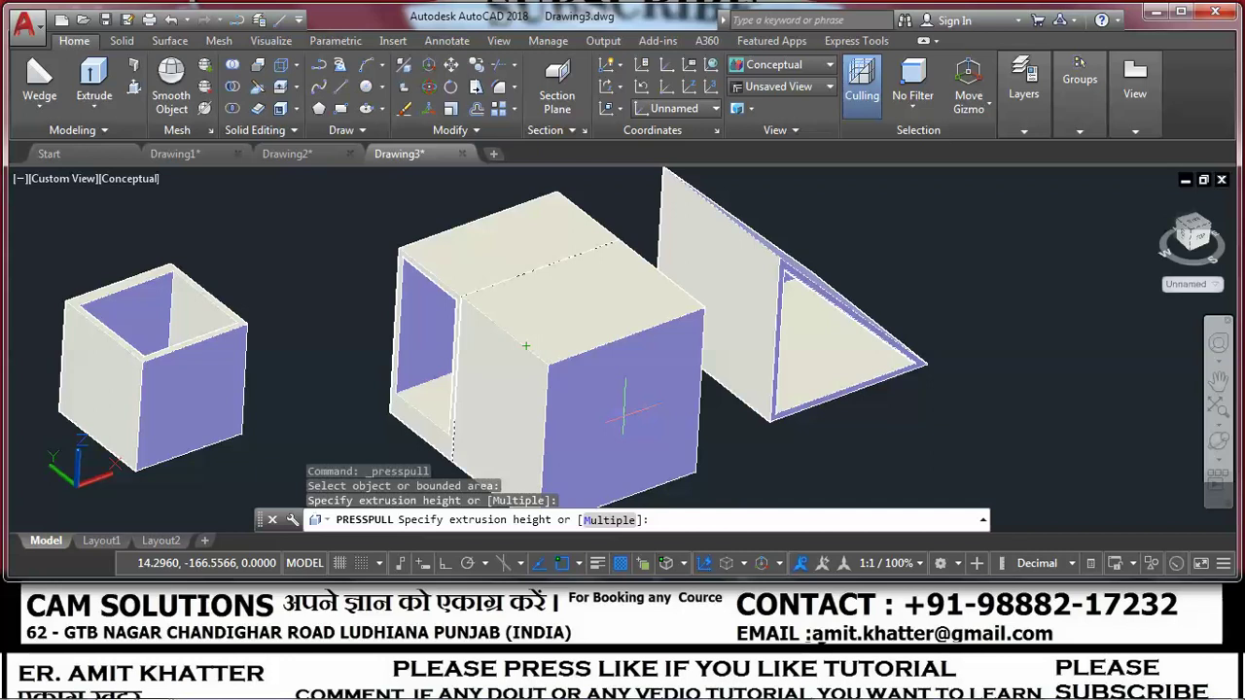
text(25)
key(Return)
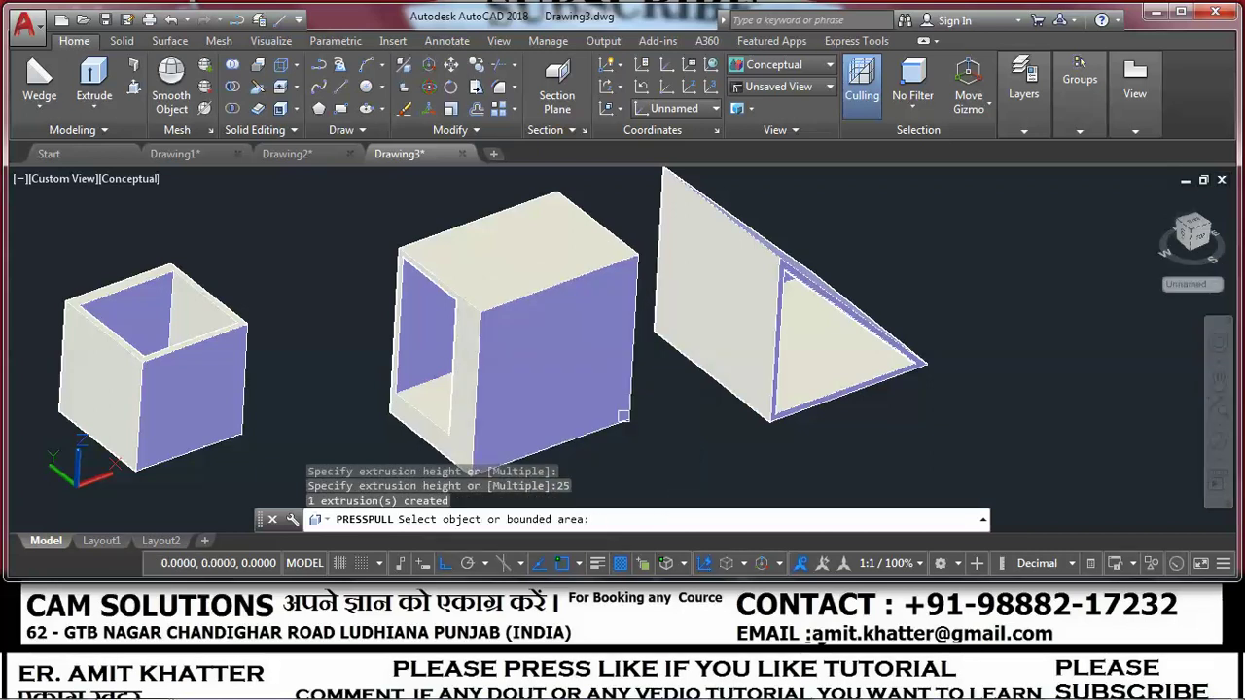
Pan and zoom to frame the extended box and the other solids.
middle_drag(408, 348, 530, 333)
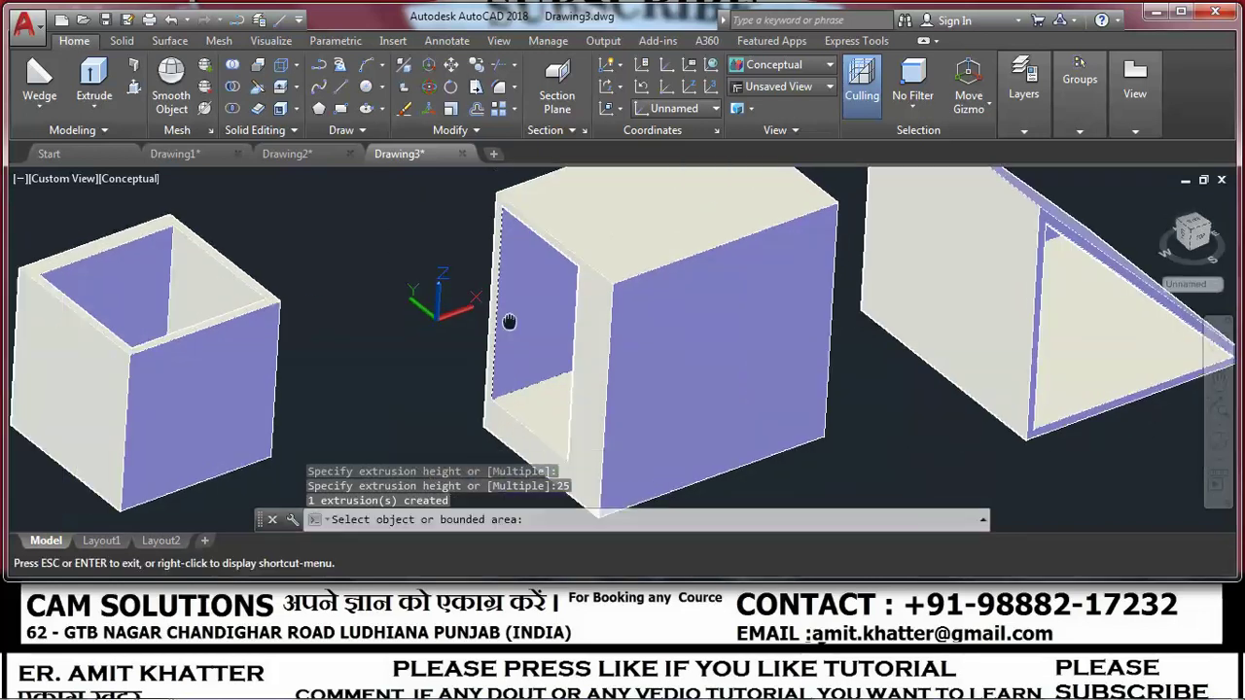
scroll(458, 353, up, 2)
scroll(422, 389, up, 2)
scroll(397, 389, up, 1)
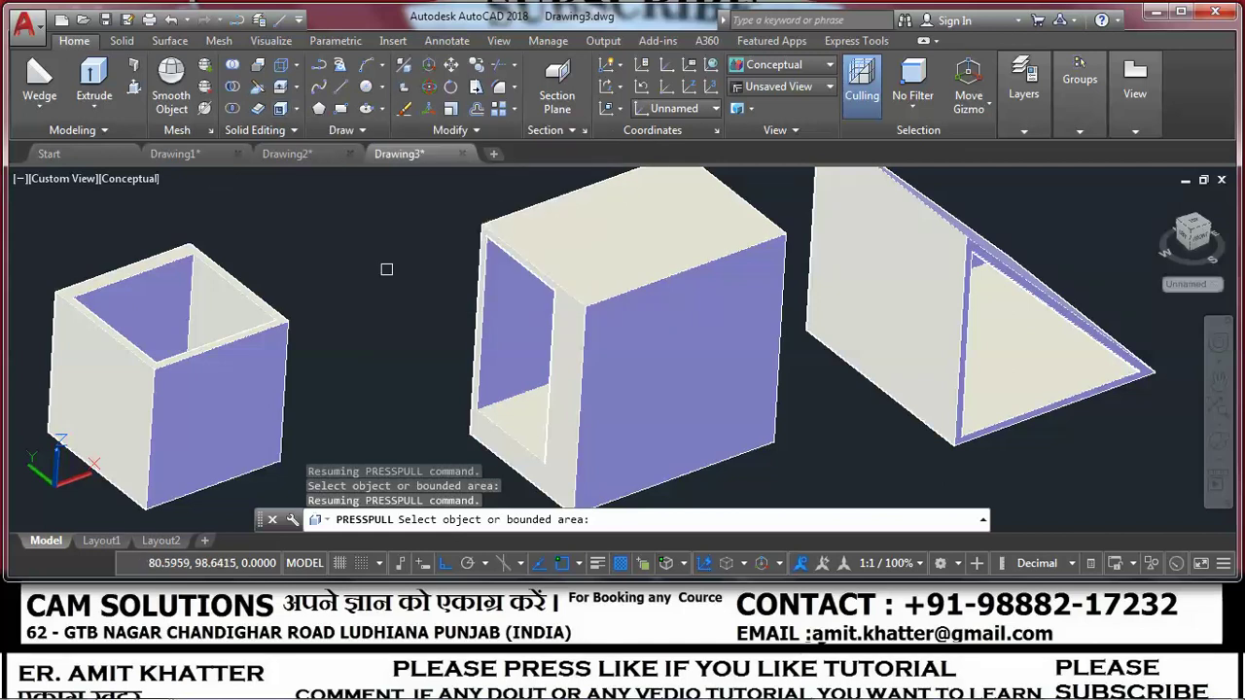
middle_drag(379, 282, 419, 275)
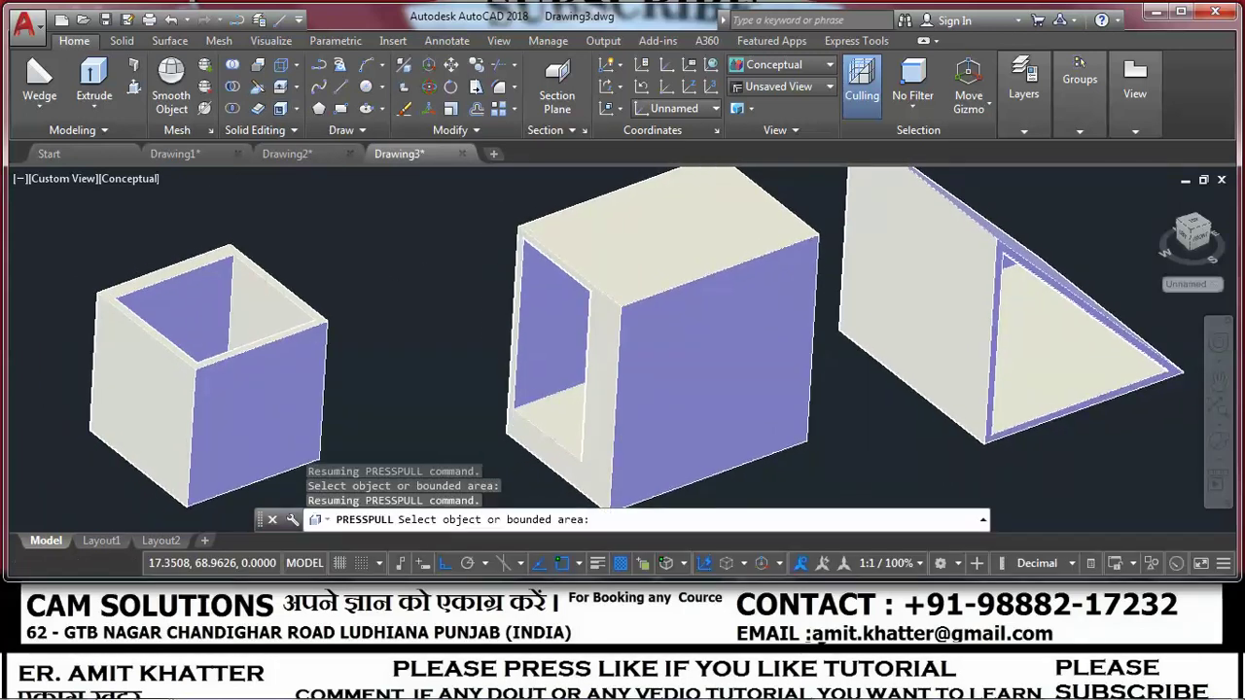
scroll(419, 275, down, 3)
scroll(466, 291, up, 4)
middle_drag(466, 292, 460, 349)
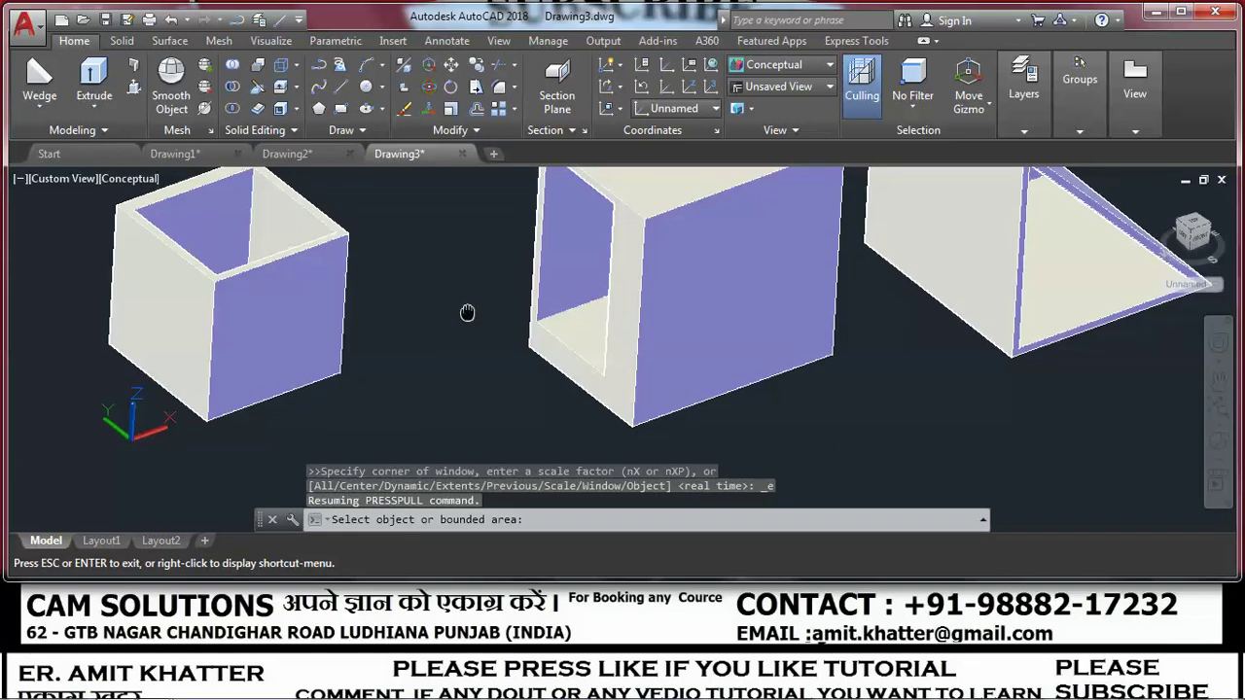
Draw a diagonal line across the hollow cube's front face and press-pull the triangular half 25 units.
click(342, 94)
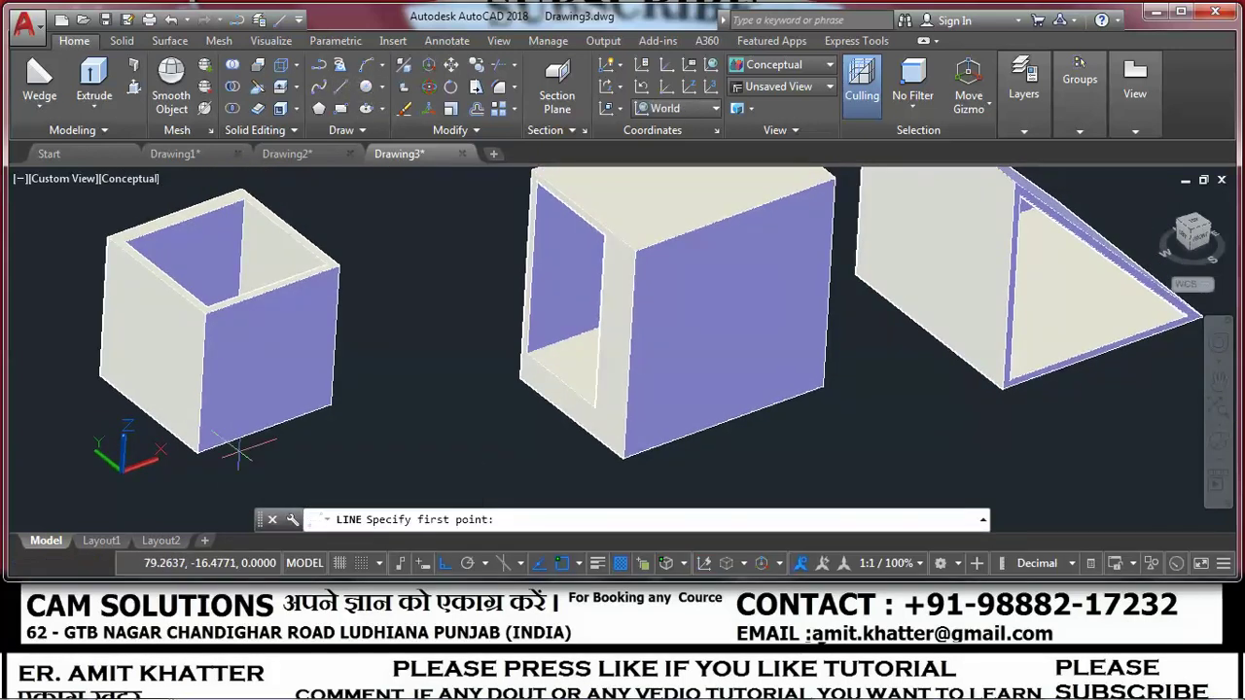
click(198, 452)
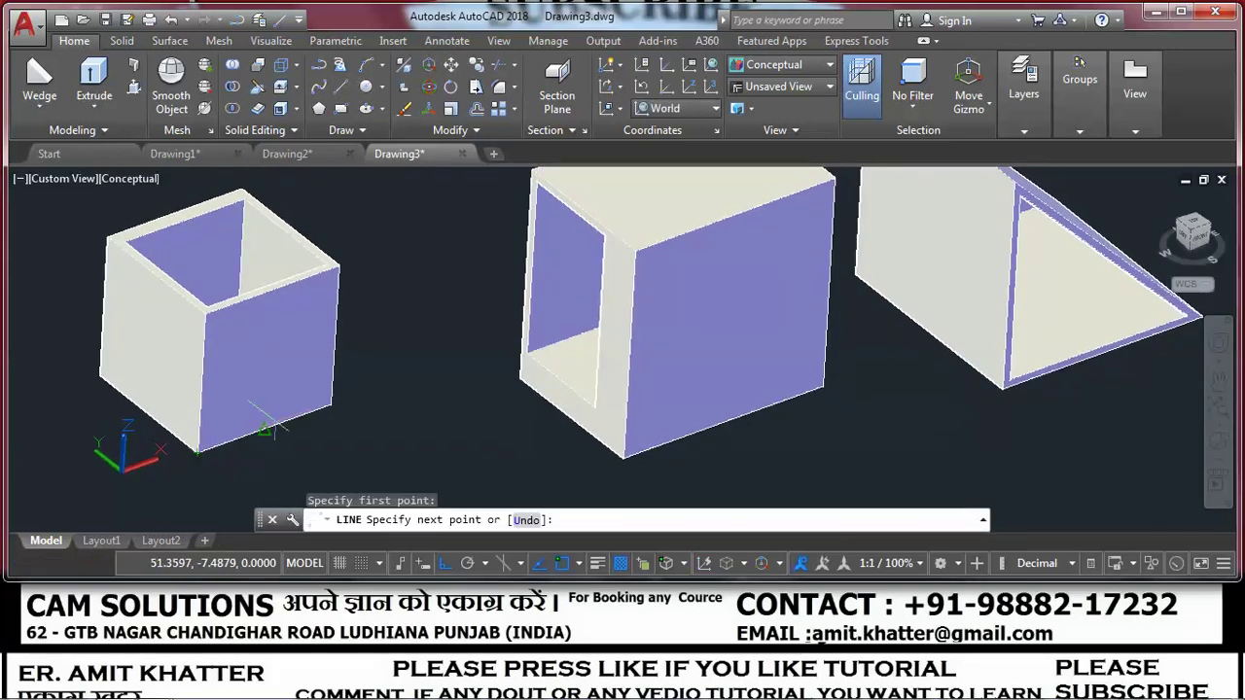
click(338, 265)
click(141, 87)
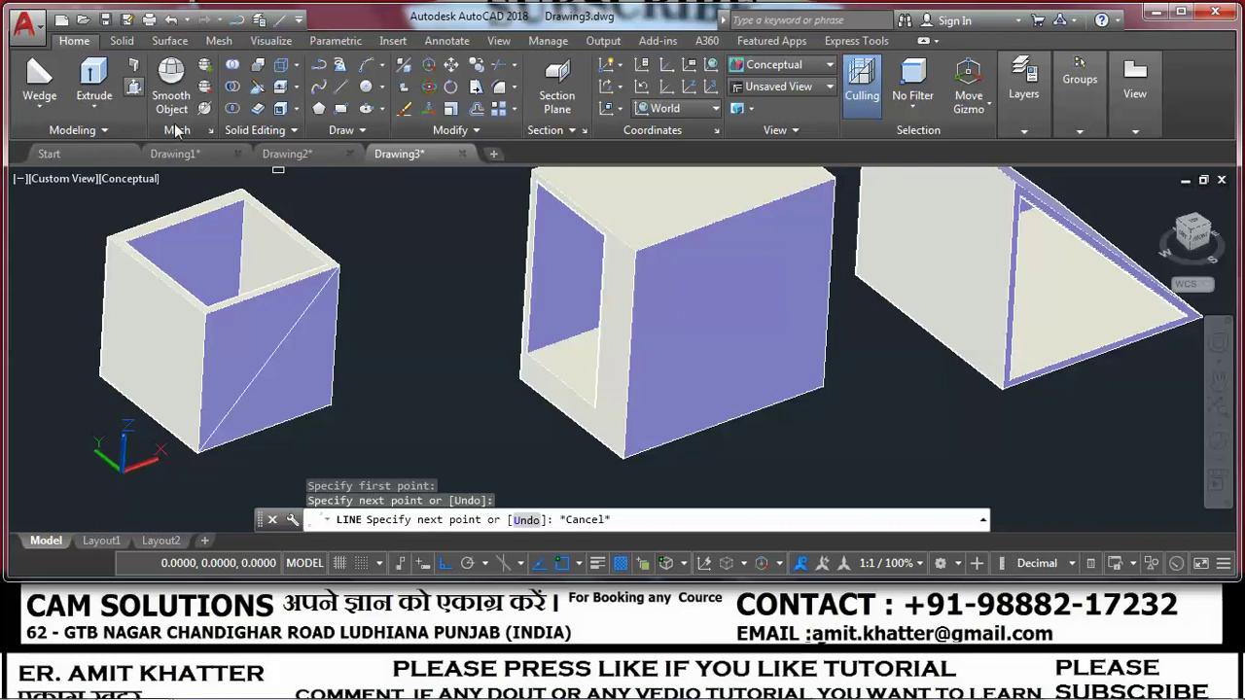
click(300, 377)
text(2)
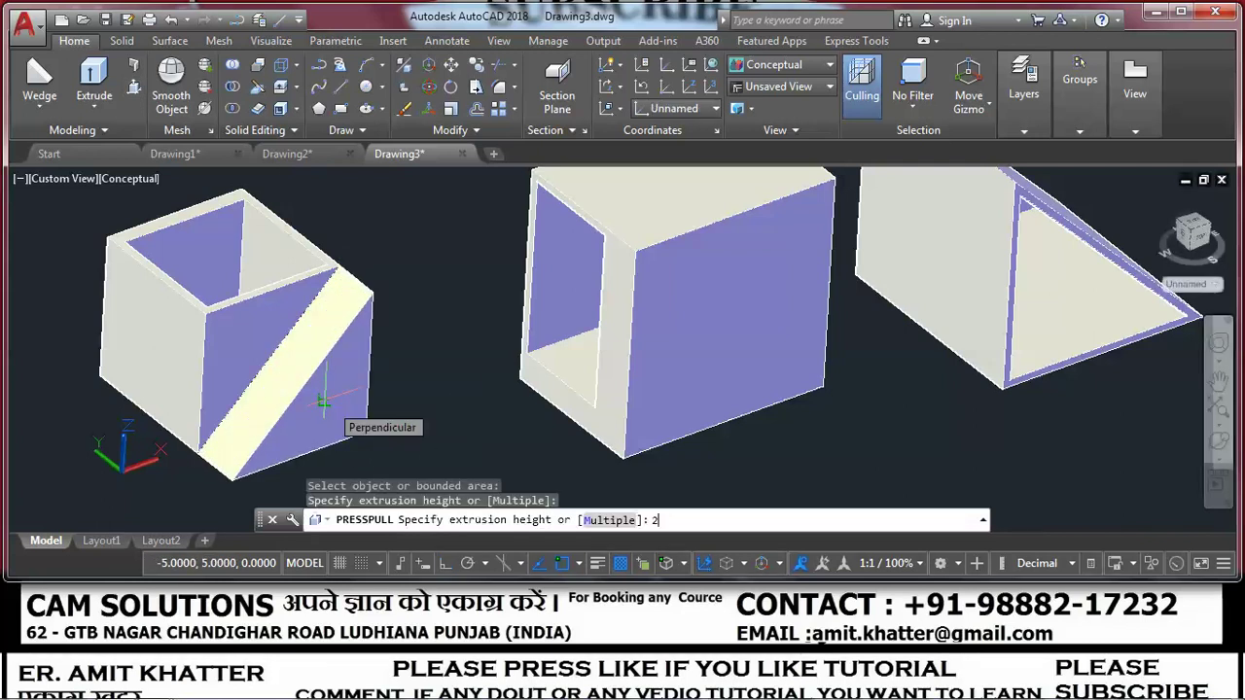
text(5)
key(Return)
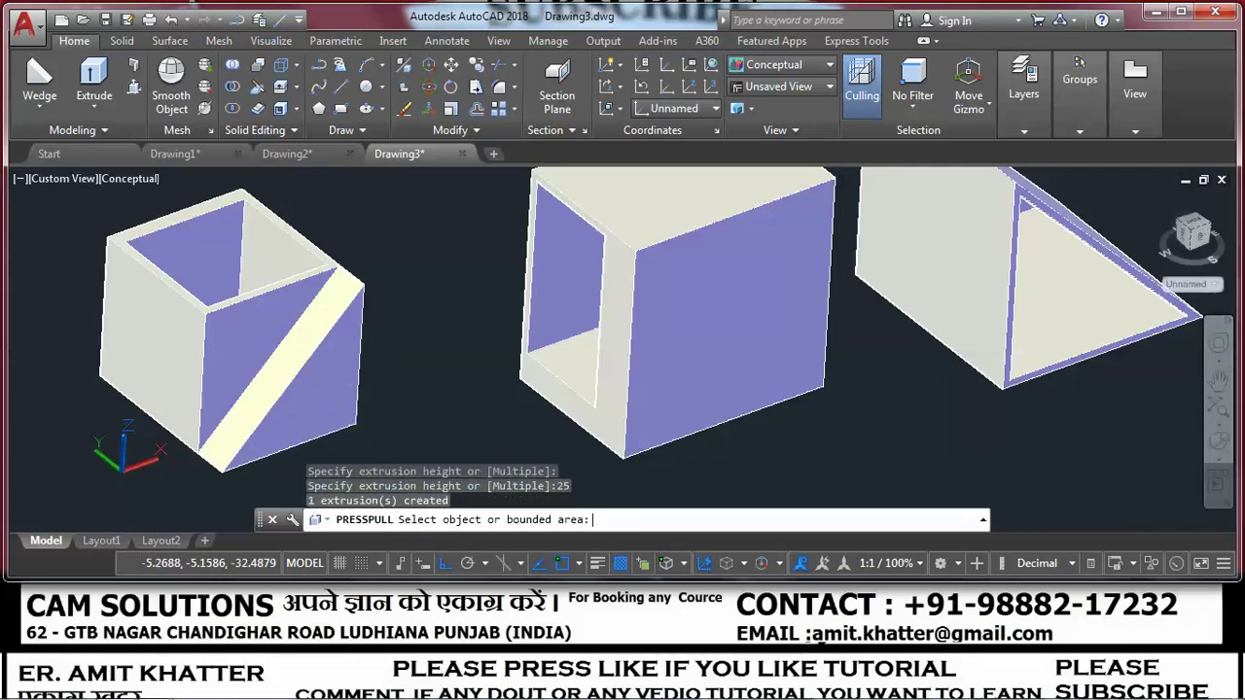
middle_drag(431, 350, 373, 379)
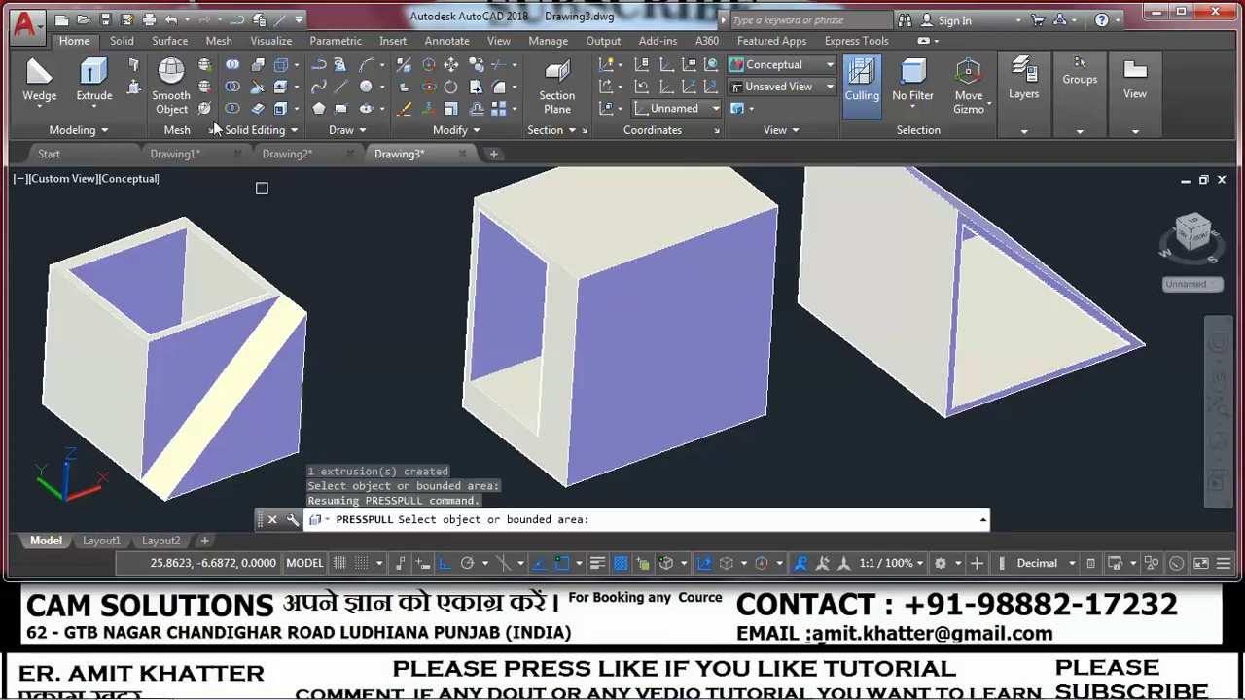
Divide the middle box's front face with a line and press-pull its right part 25 units.
click(342, 89)
click(677, 243)
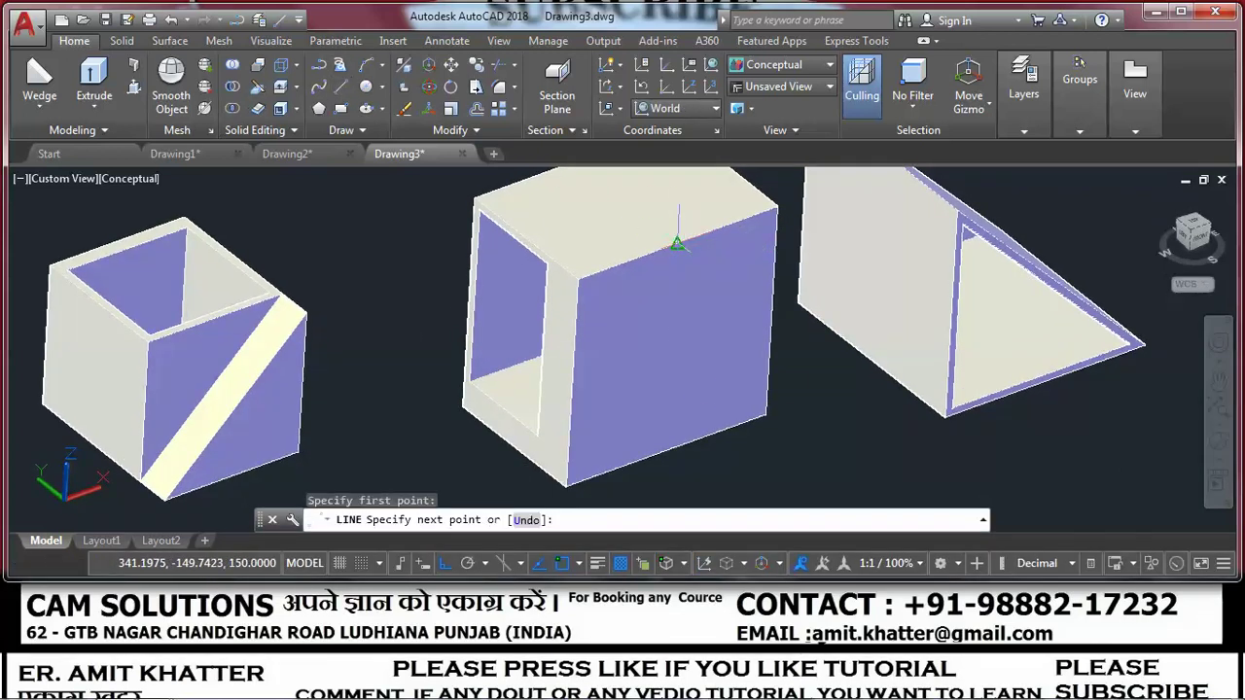
click(665, 450)
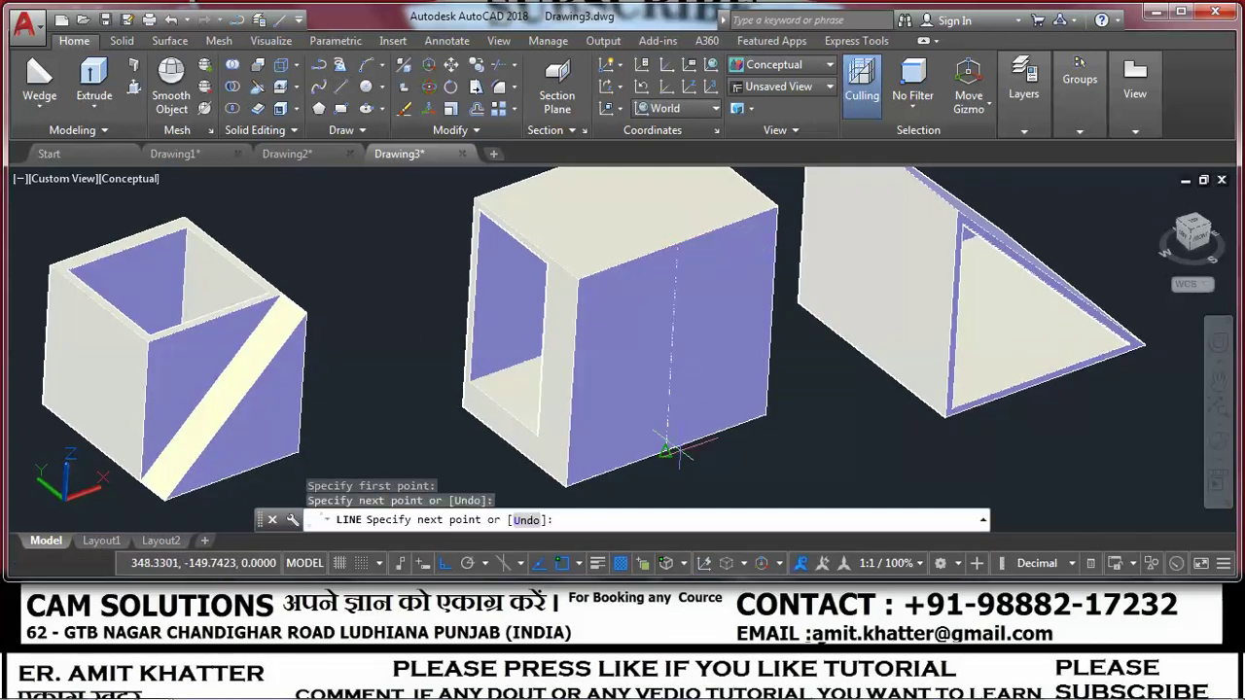
click(282, 90)
click(133, 88)
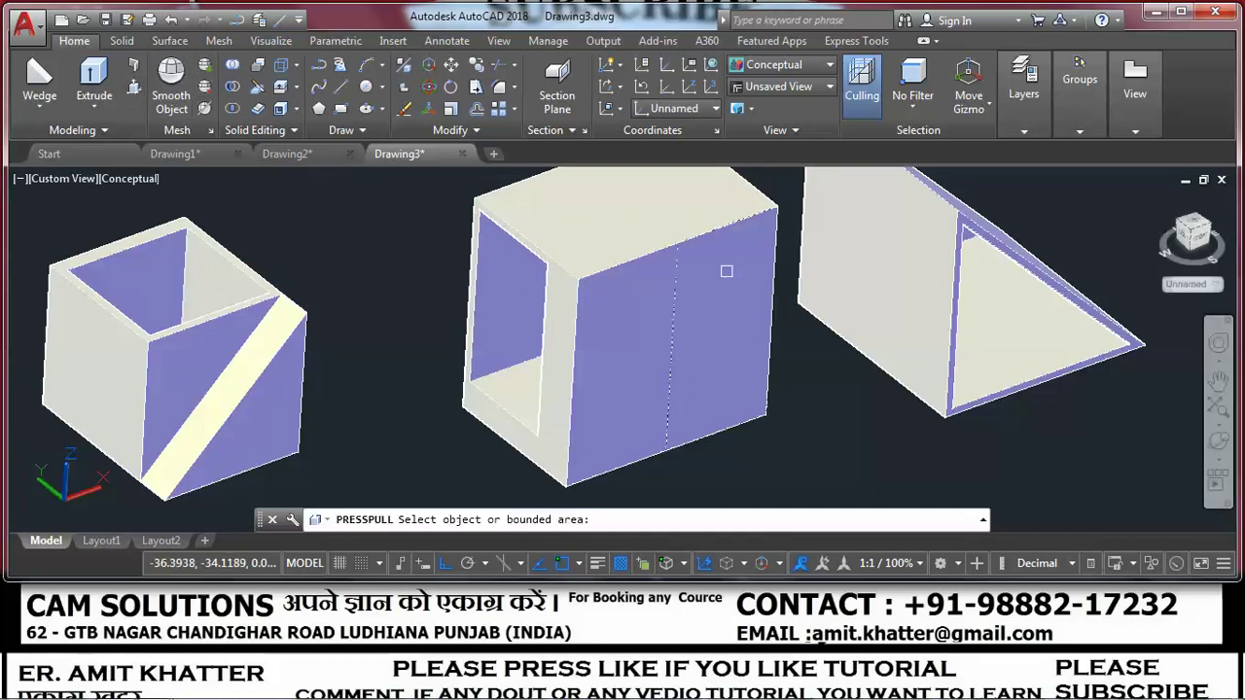
click(738, 288)
text(2)
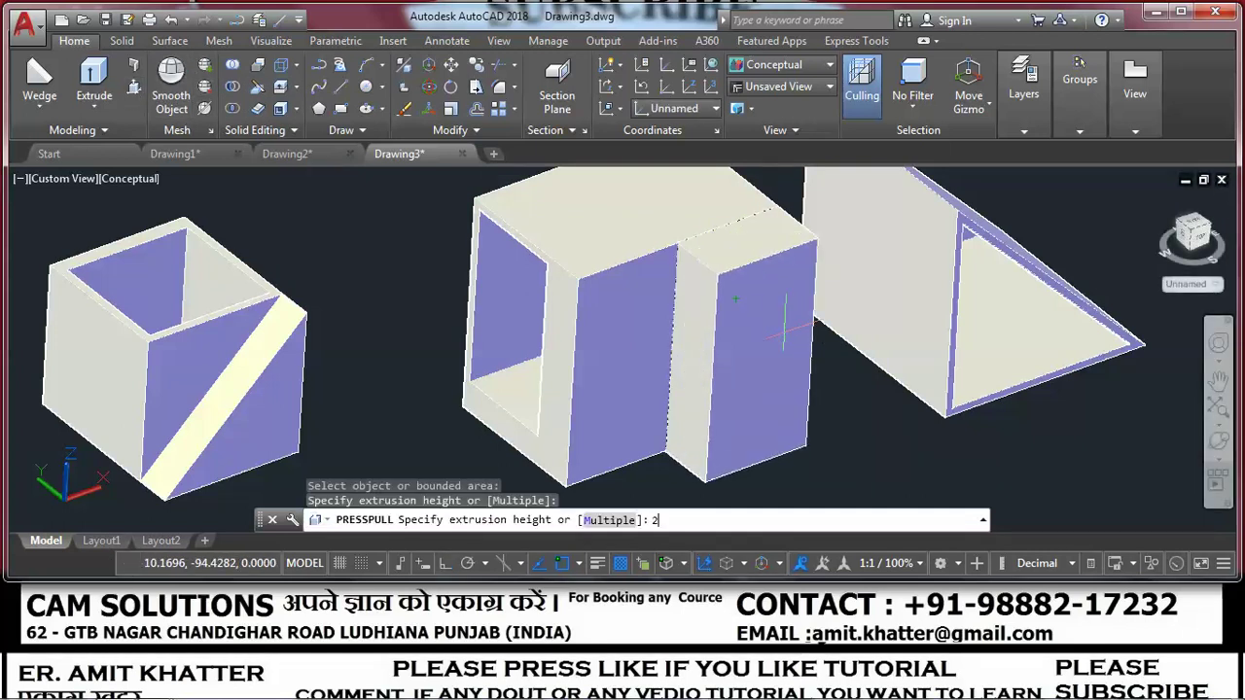
text(5)
key(Return)
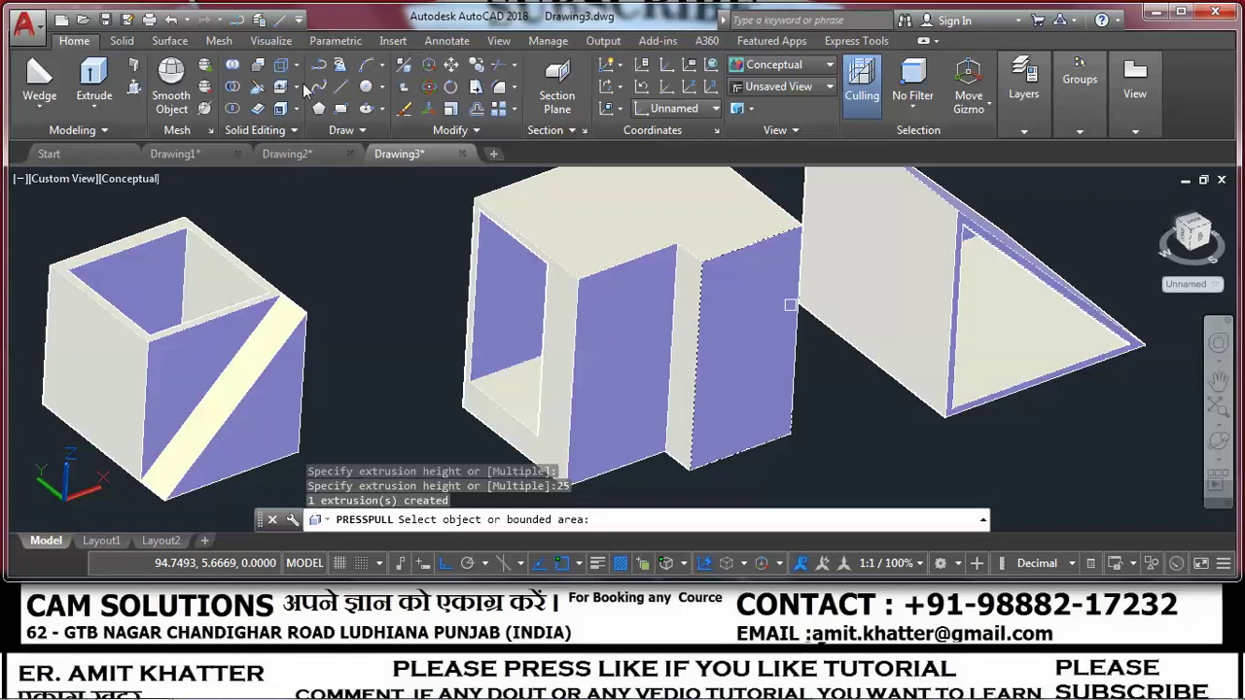
Press-pull the slot area of the front face by 25 units as well.
click(133, 88)
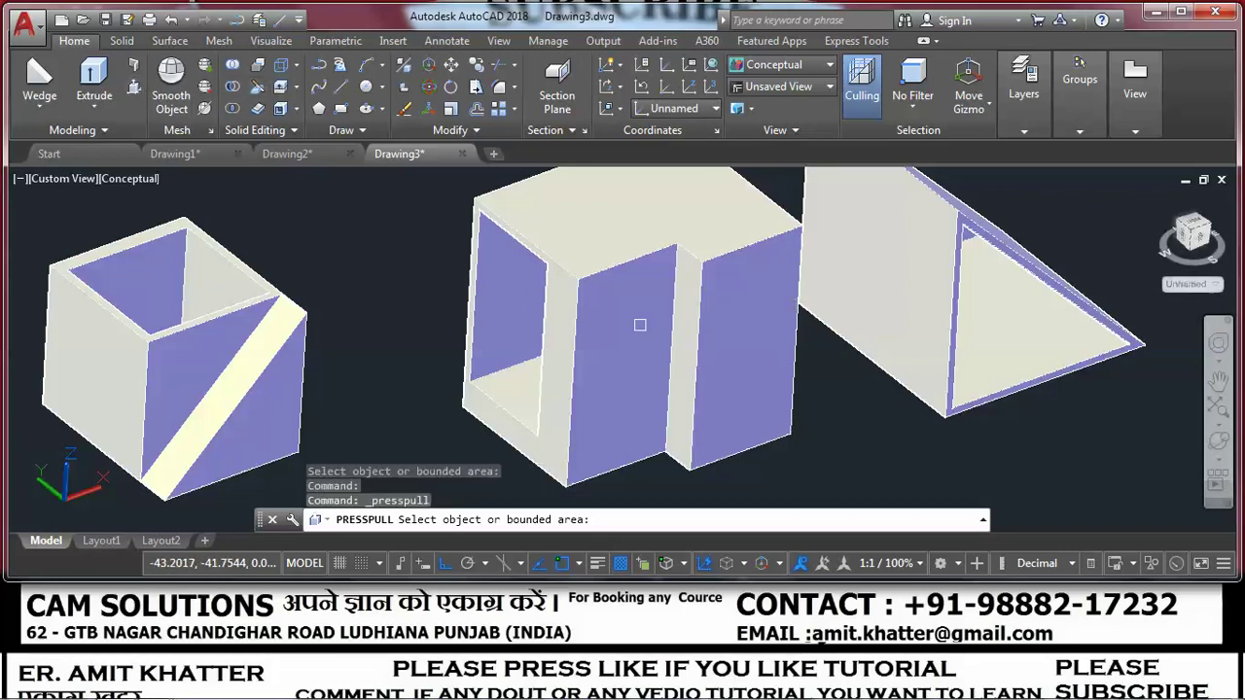
click(684, 313)
text(25)
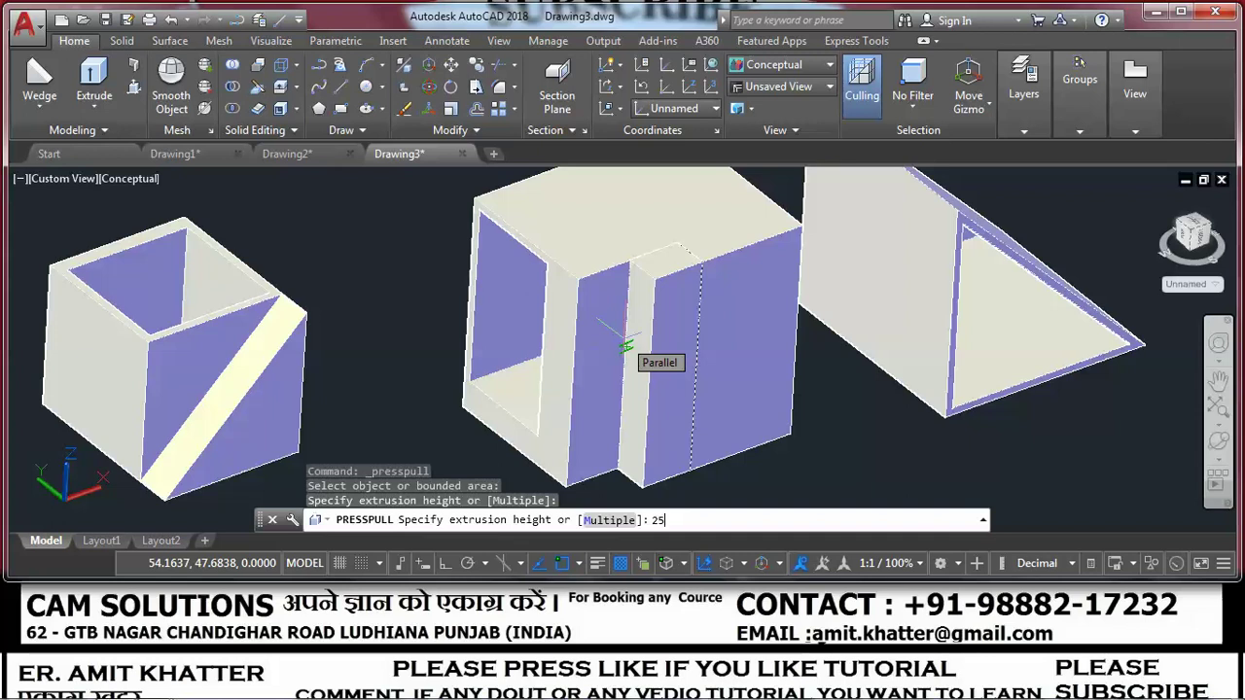
key(Return)
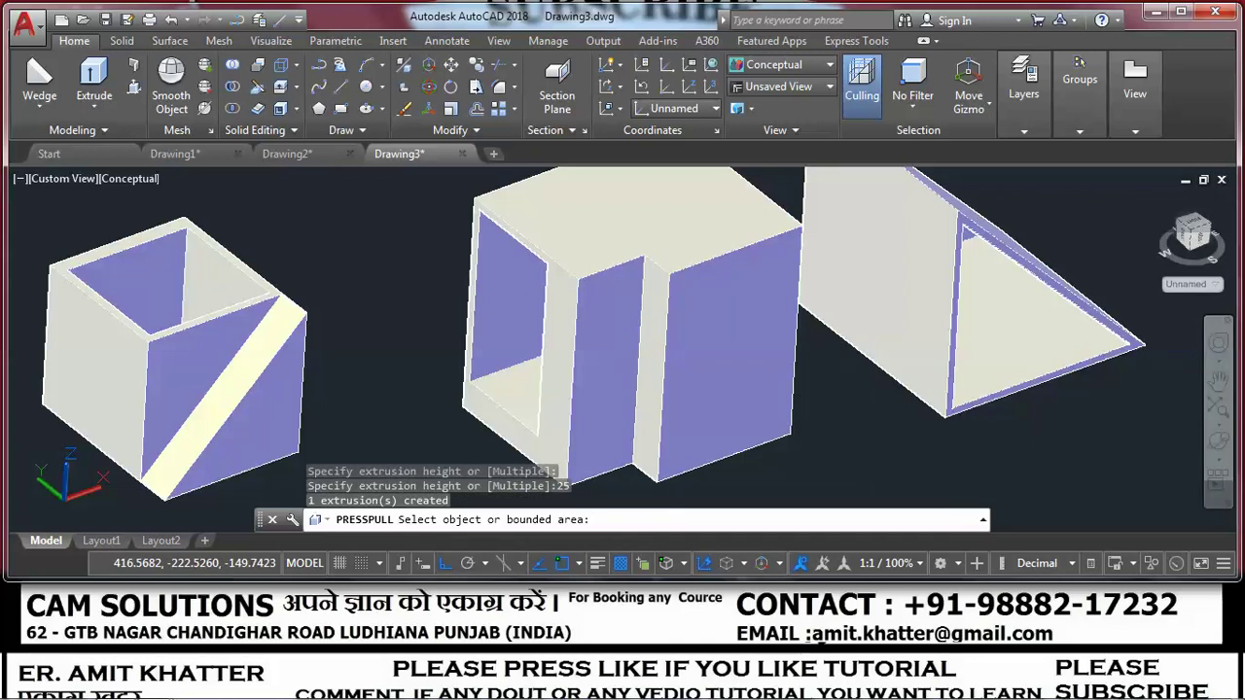
scroll(574, 312, down, 2)
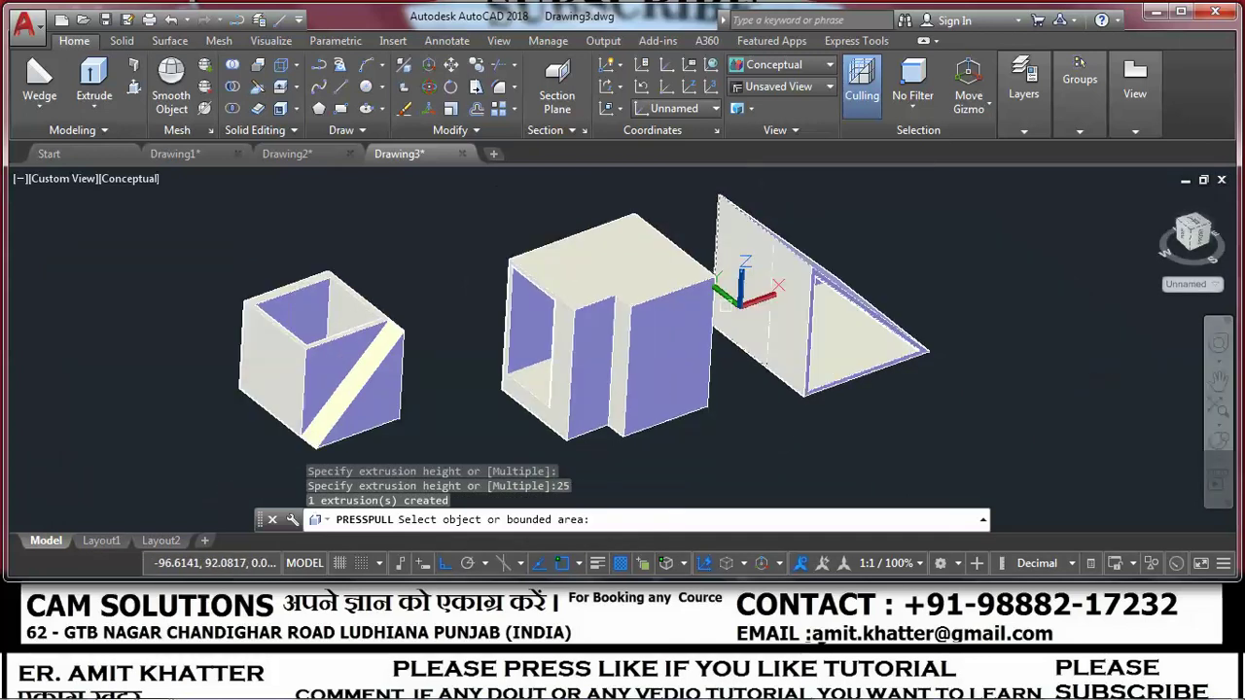
Pan the scene, then begin a diameter circle on the shelled cube and cancel it.
scroll(575, 311, up, 2)
middle_drag(575, 311, 492, 302)
drag(493, 302, 589, 282)
key(Escape)
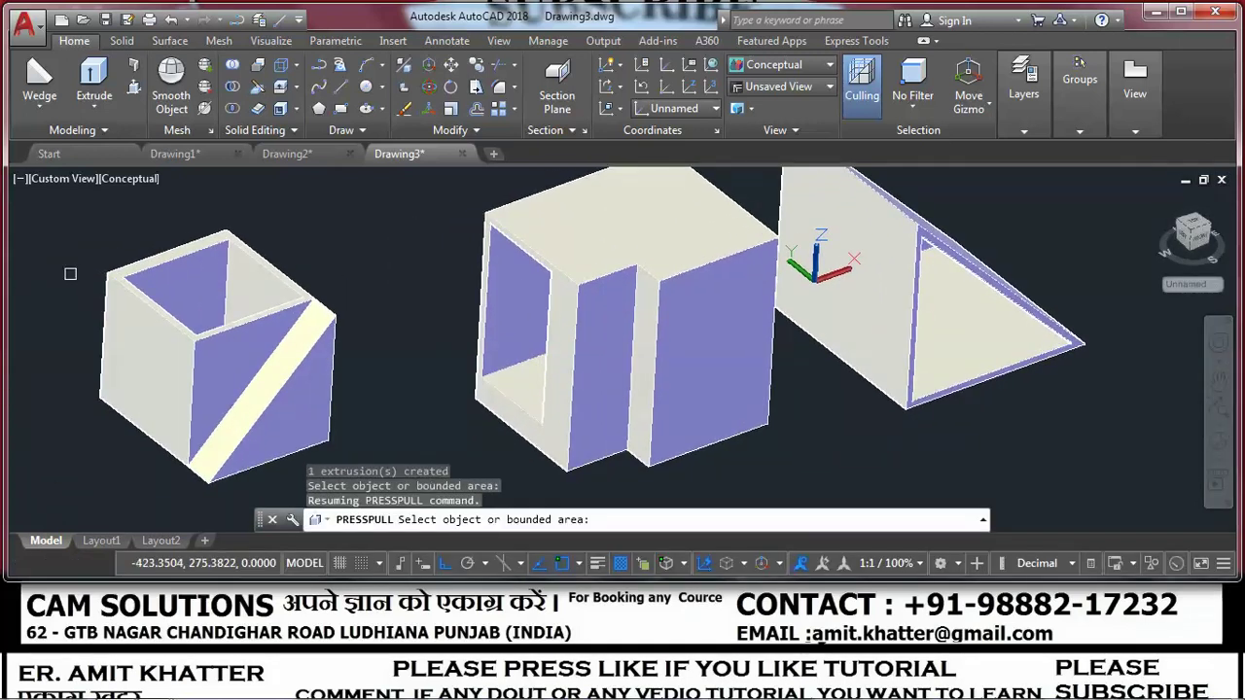
click(366, 86)
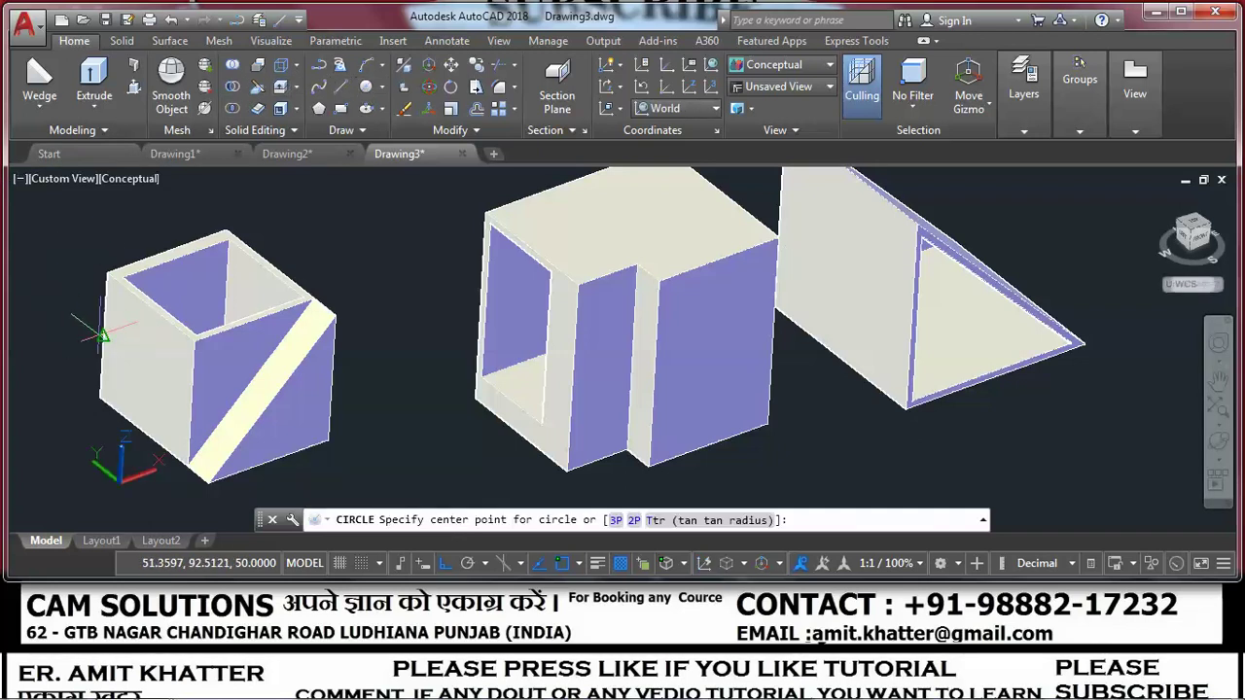
click(102, 333)
text(d)
key(Return)
key(Escape)
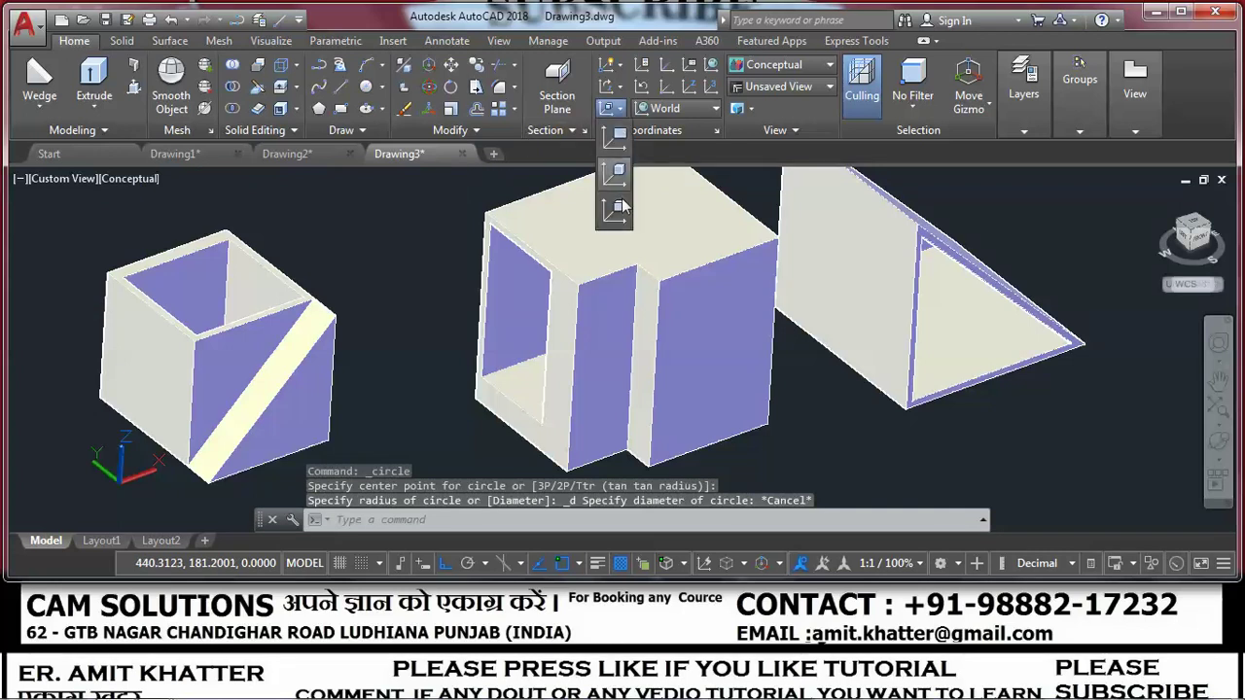
Align the UCS to the shelled cube's outer side face.
click(617, 108)
click(611, 168)
click(163, 374)
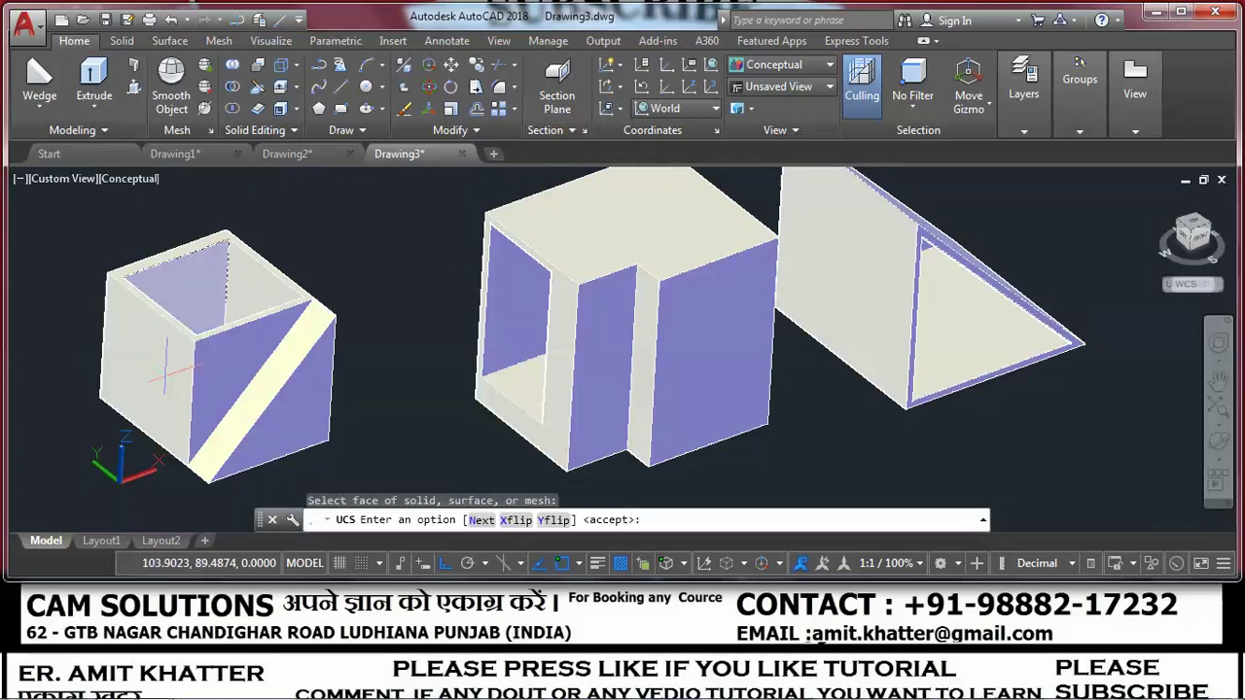
click(613, 108)
click(617, 212)
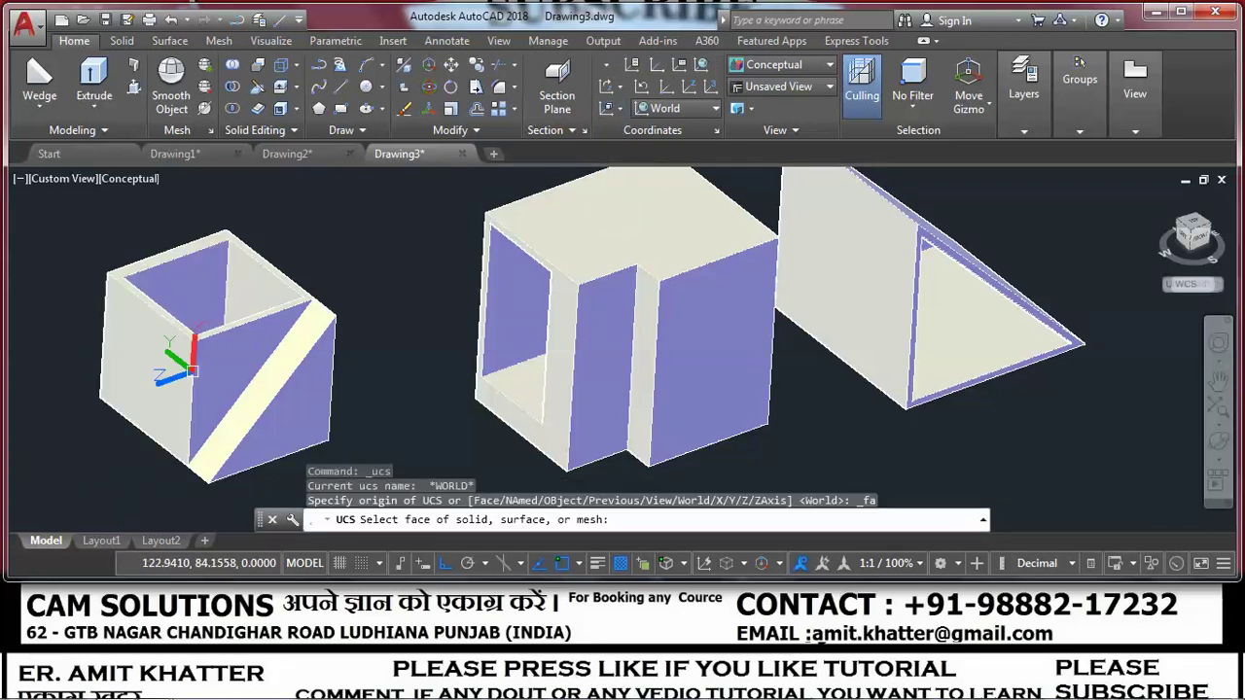
scroll(389, 321, up, 2)
scroll(389, 321, up, 2)
click(399, 325)
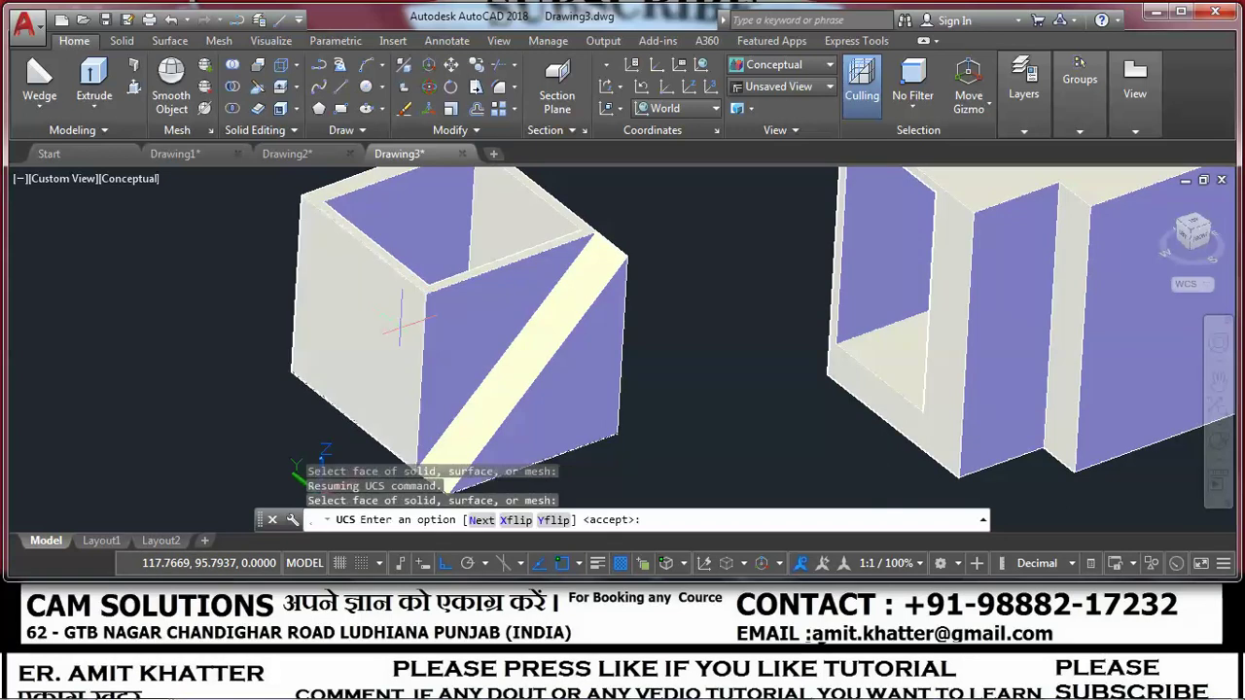
key(Return)
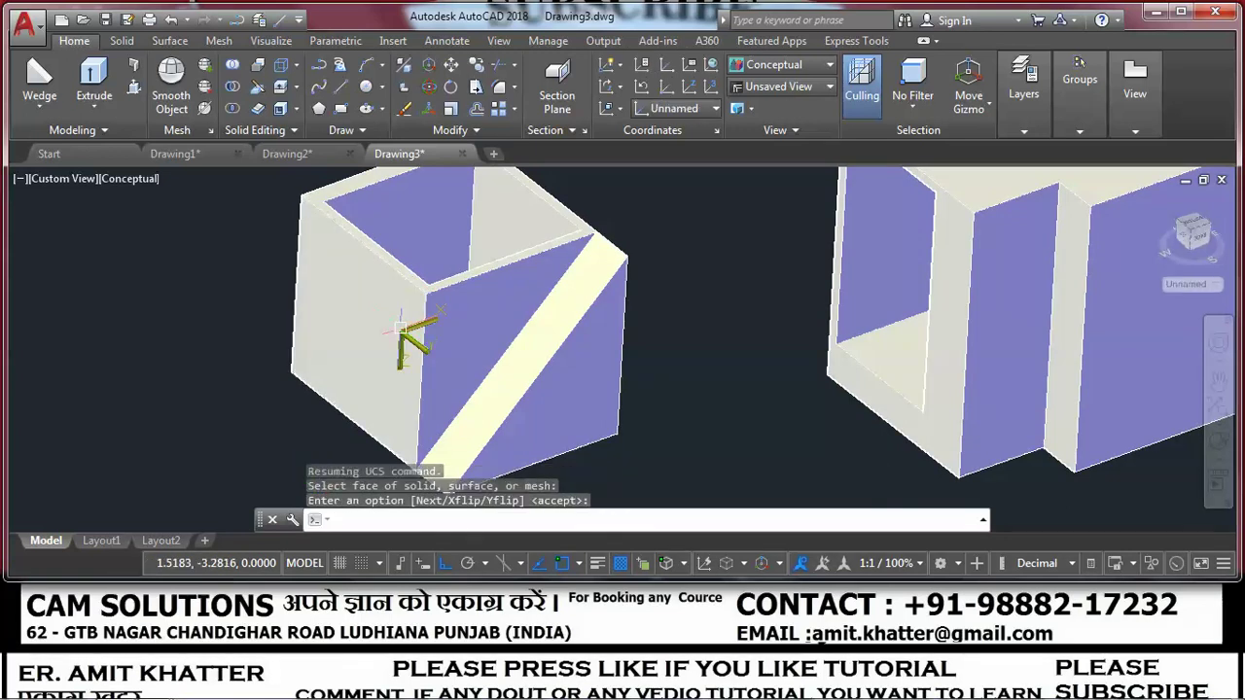
Redefine the UCS by three points with its origin at the cube corner.
click(619, 108)
click(612, 162)
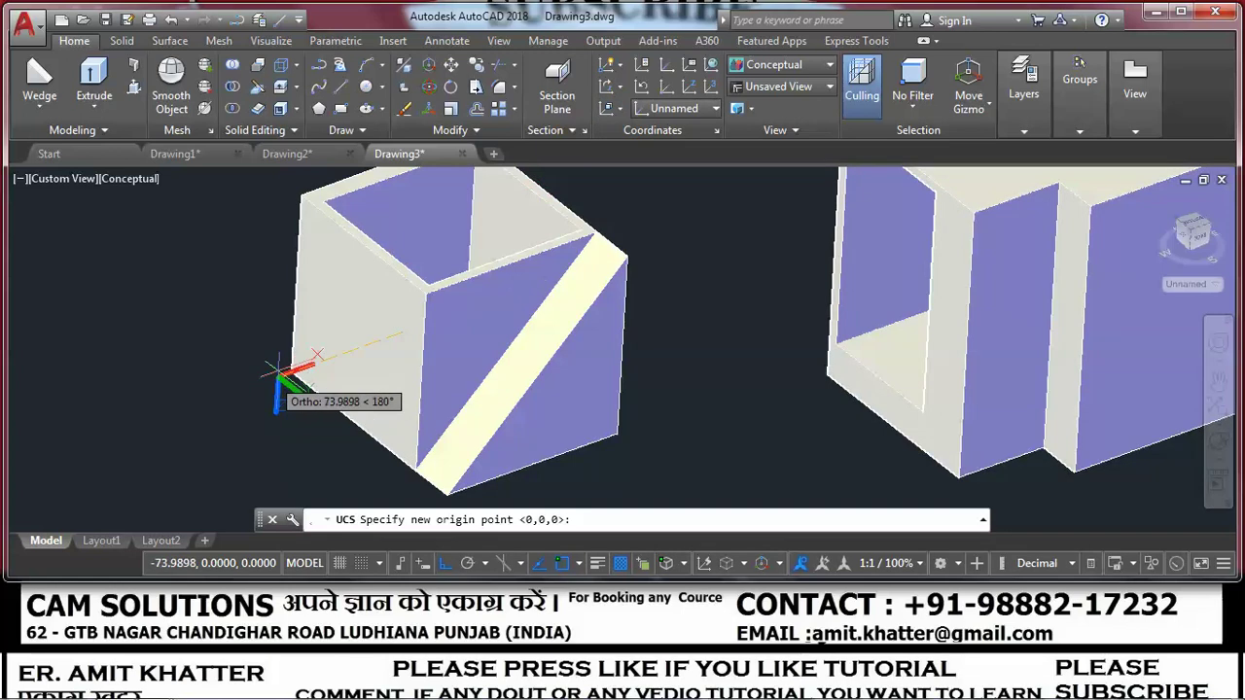
click(292, 367)
click(292, 326)
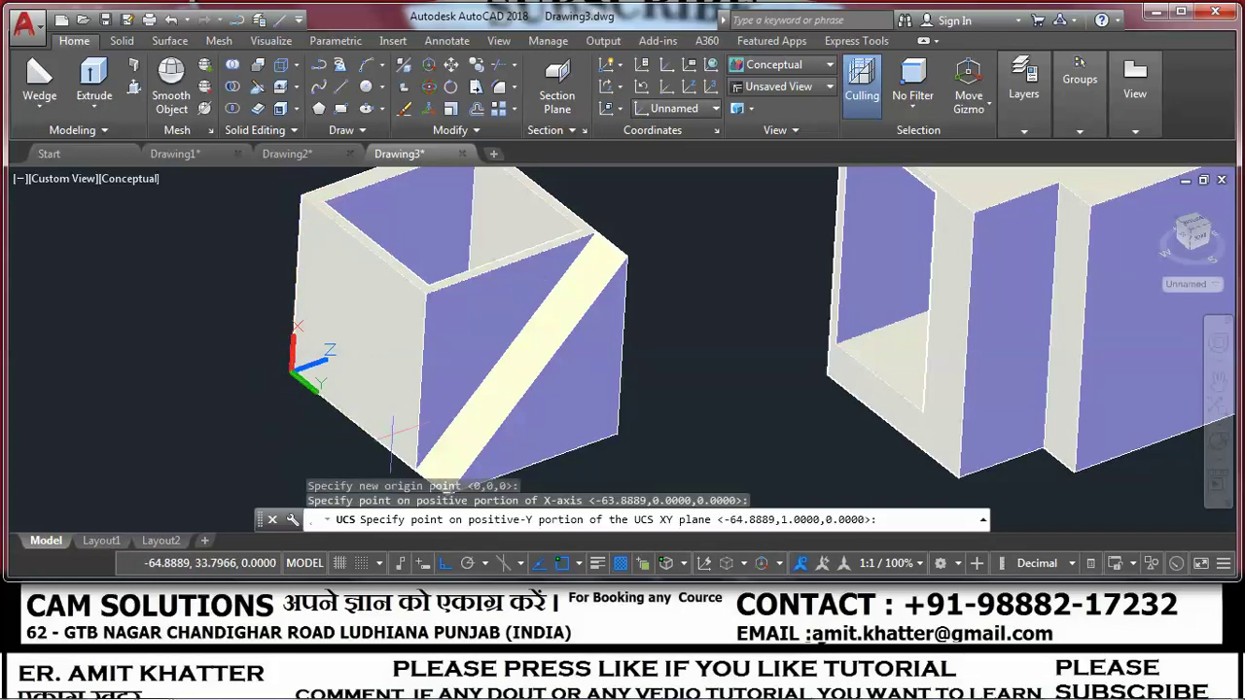
click(416, 455)
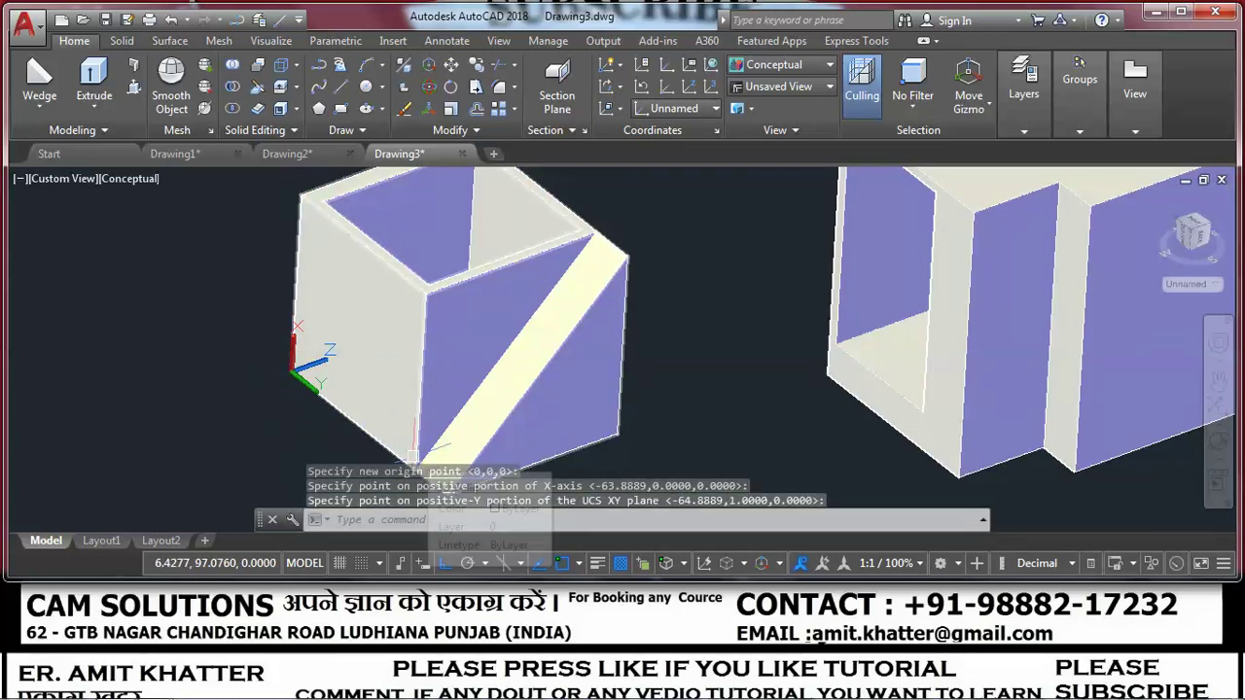
middle_drag(261, 282, 107, 322)
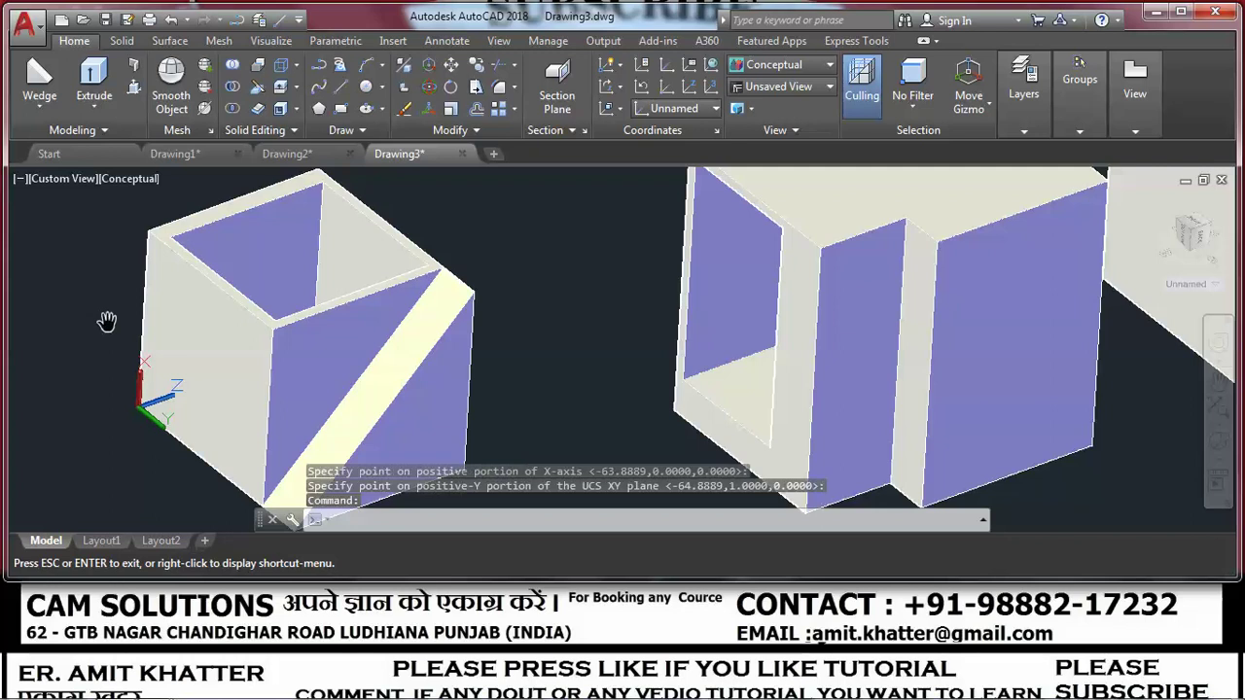
scroll(107, 323, down, 1)
scroll(105, 341, down, 1)
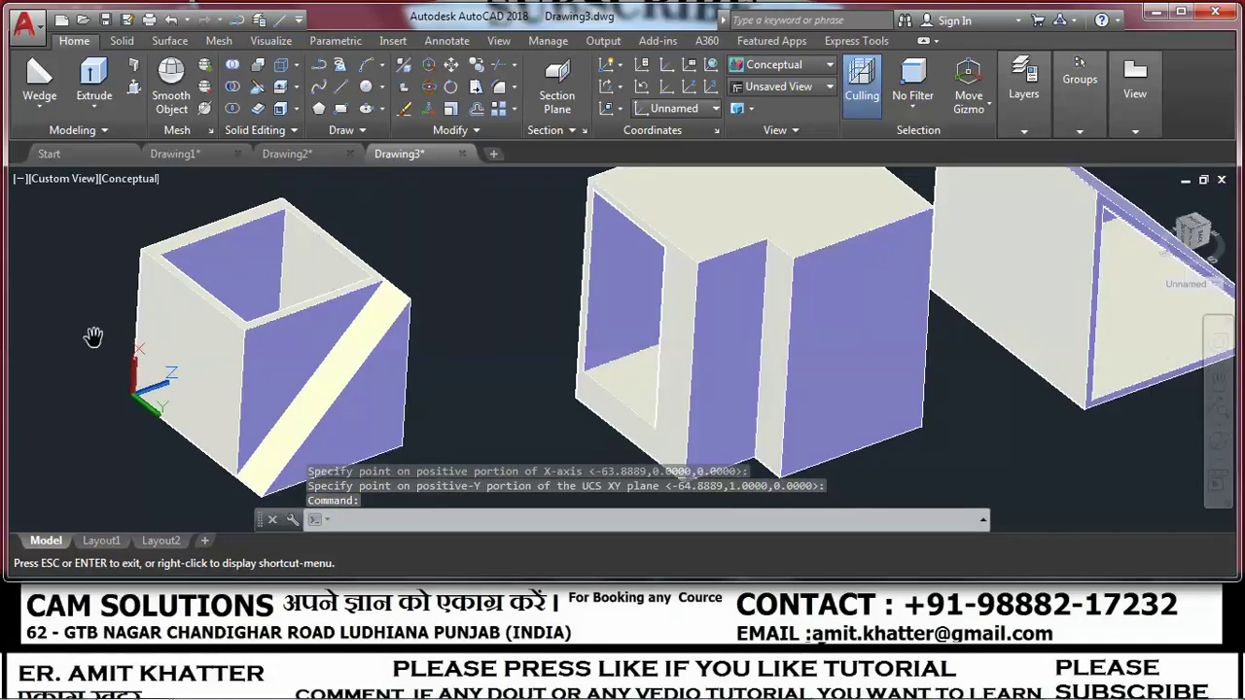
scroll(94, 337, up, 1)
Draw a circle by diameter on the hollow cube's side face.
click(367, 87)
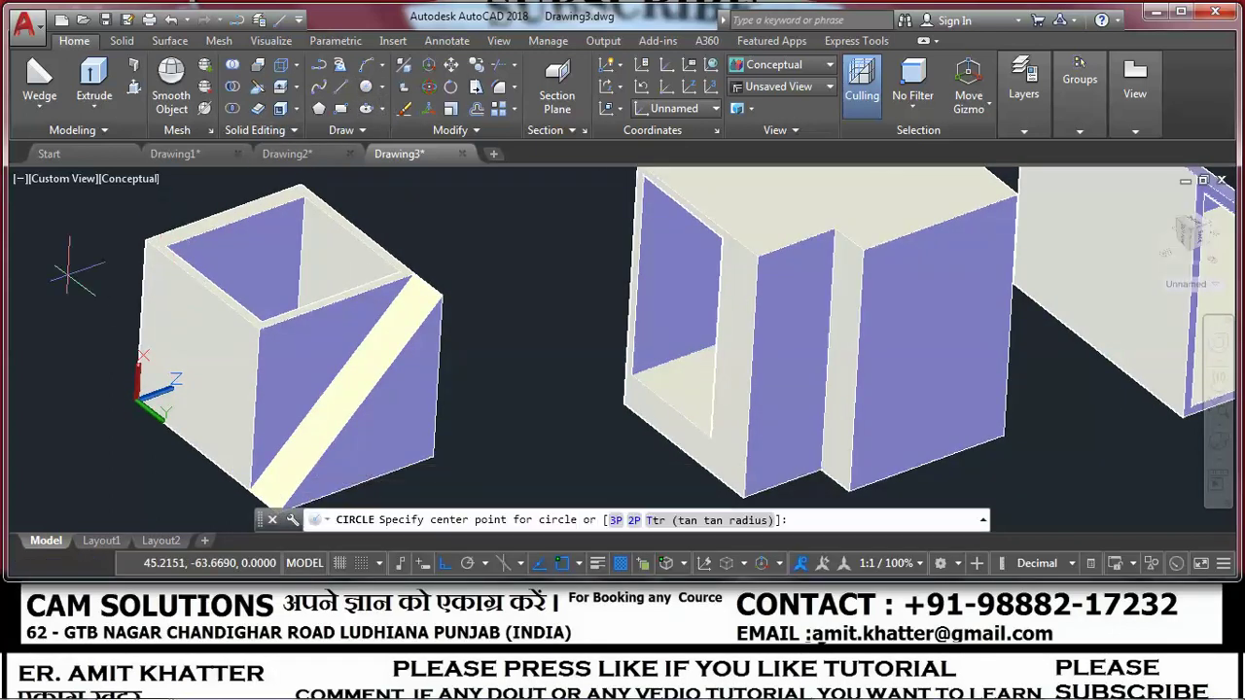
click(140, 321)
text(d)
key(Return)
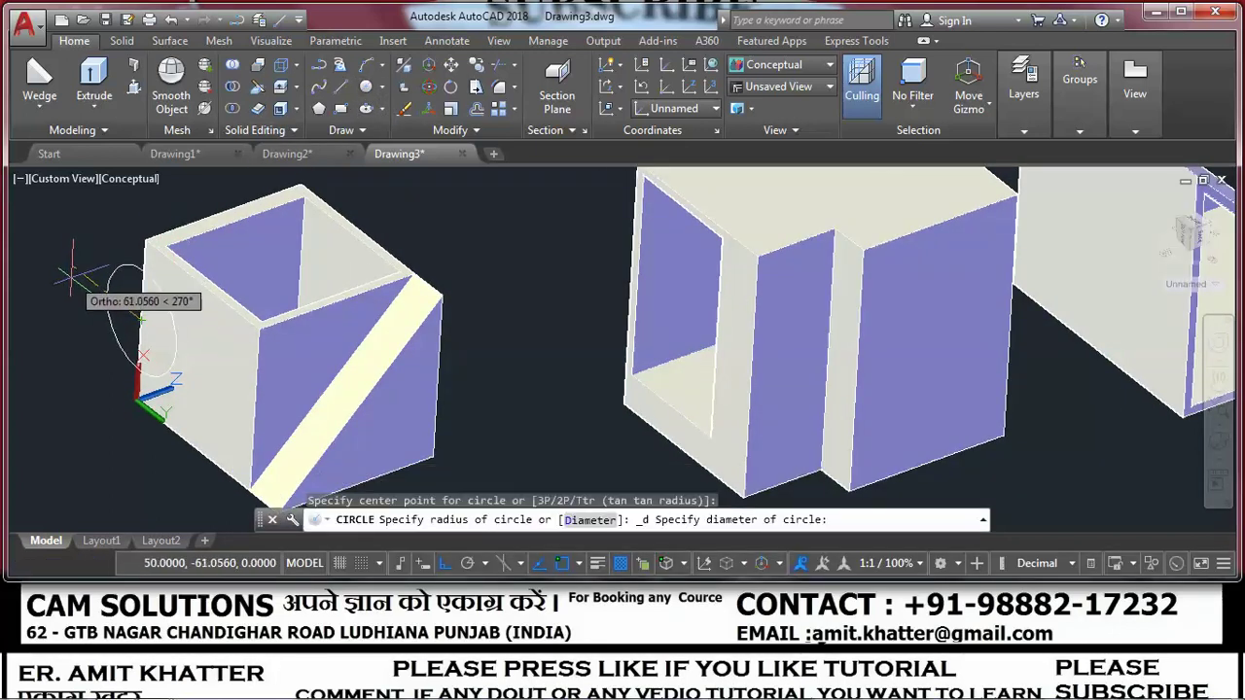
click(41, 282)
middle_drag(41, 282, 157, 267)
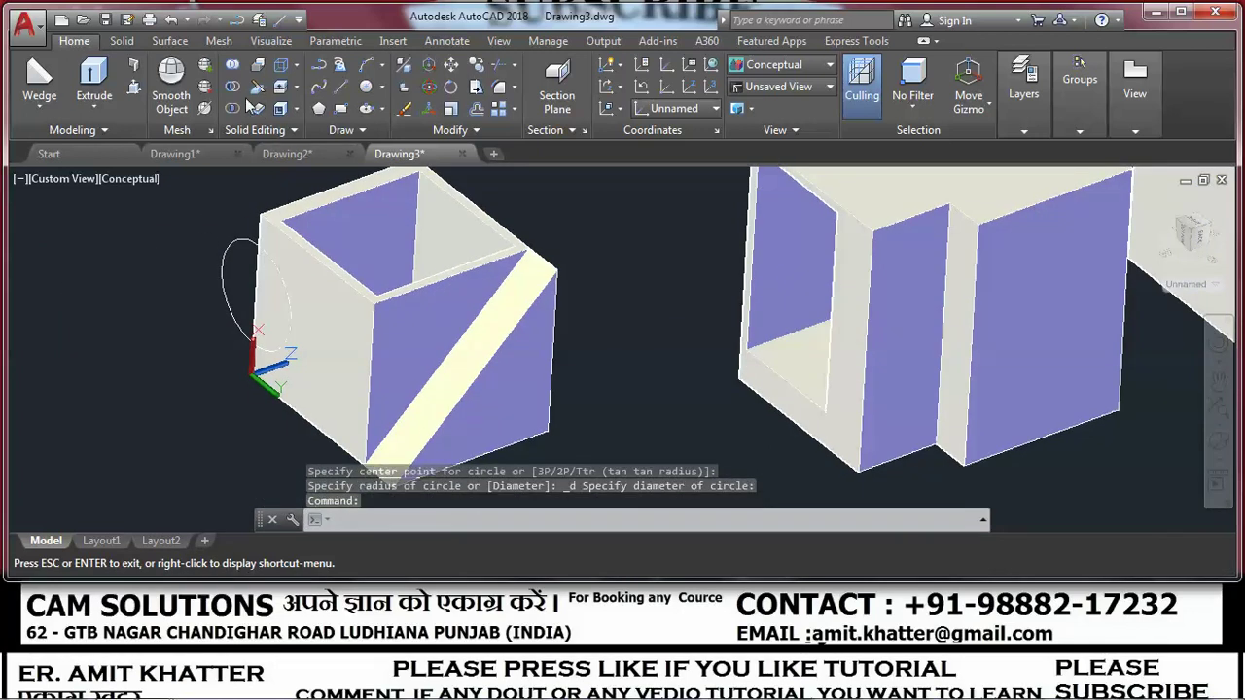
Press-pull the circle outward from the cube into a cylindrical boss.
click(135, 88)
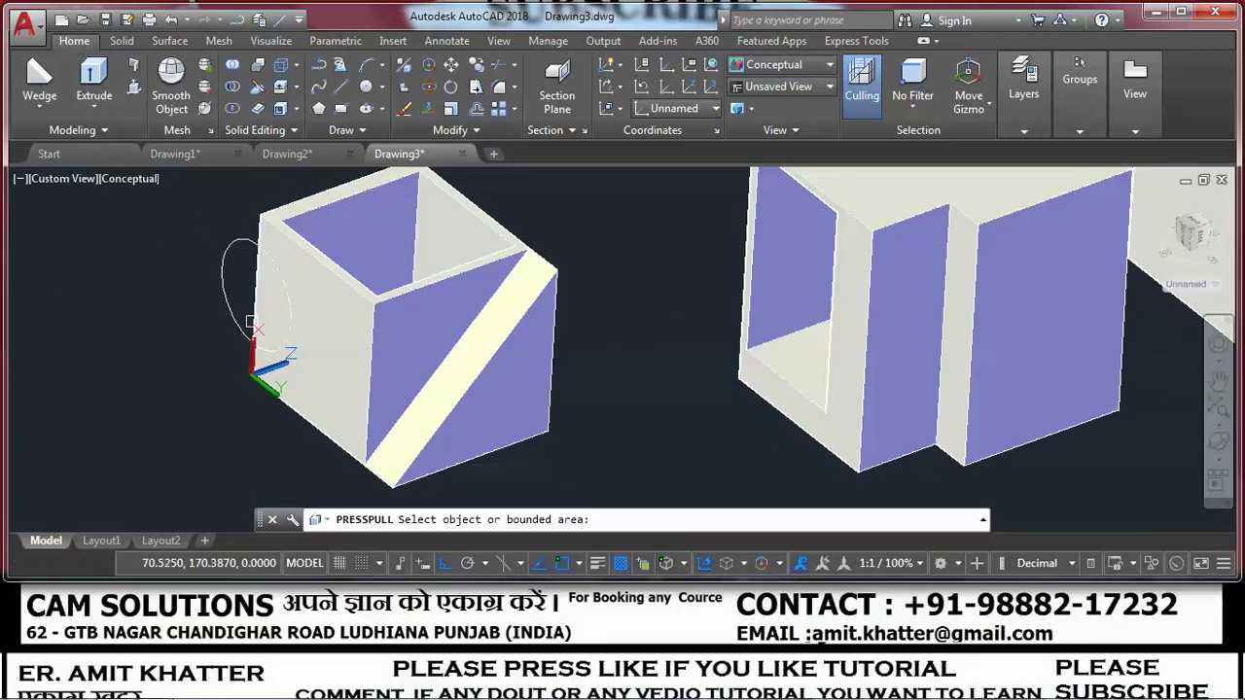
click(279, 311)
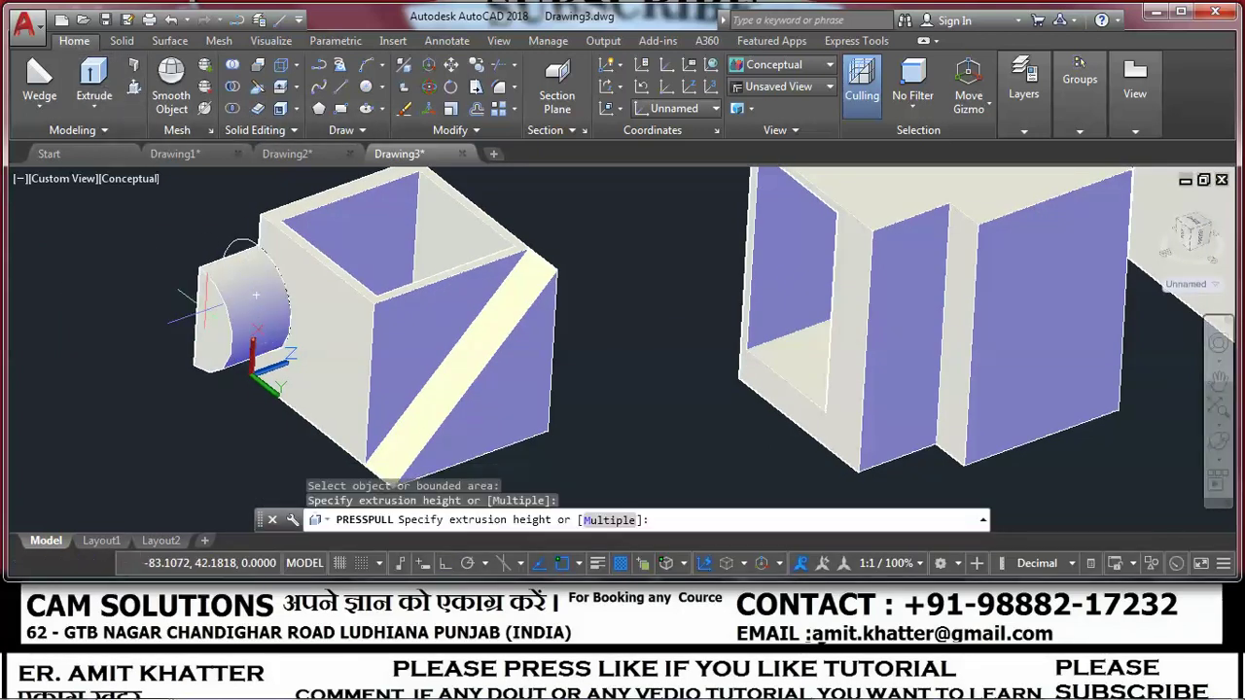
click(205, 310)
key(F8)
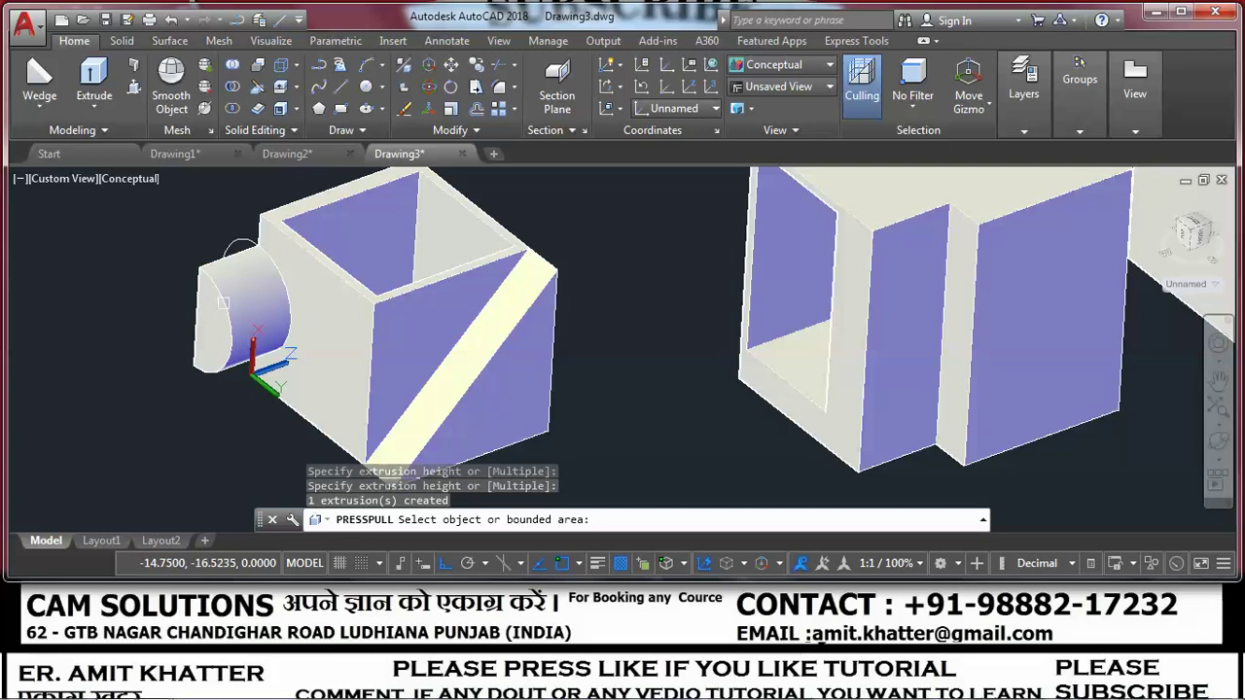
key(Return)
click(393, 283)
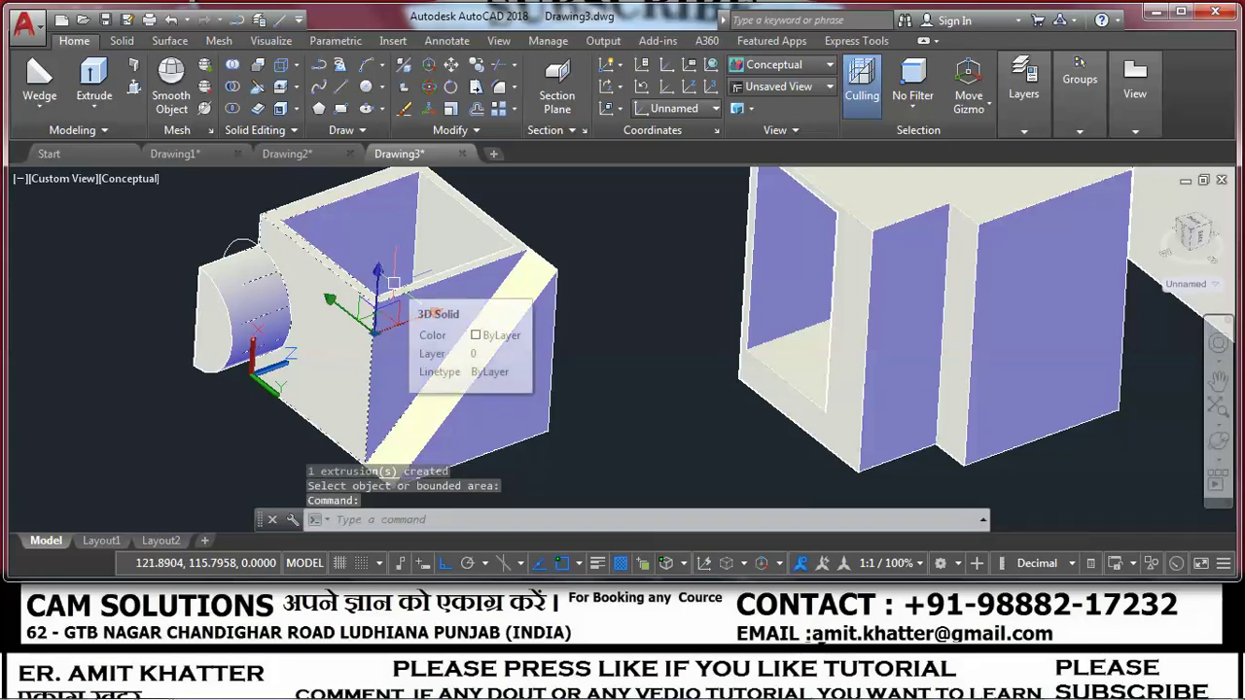
key(Escape)
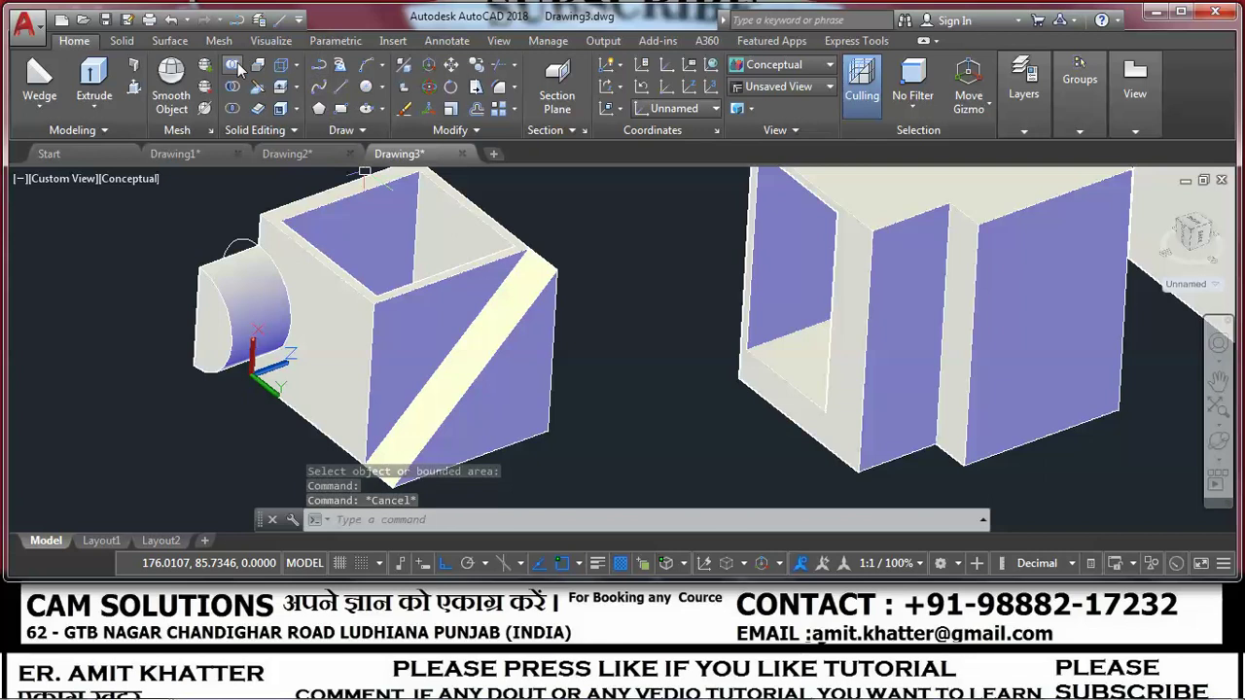
scroll(409, 350, down, 4)
Erase the hollow triangular wedge and zoom to frame the two remaining solids.
scroll(740, 416, up, 2)
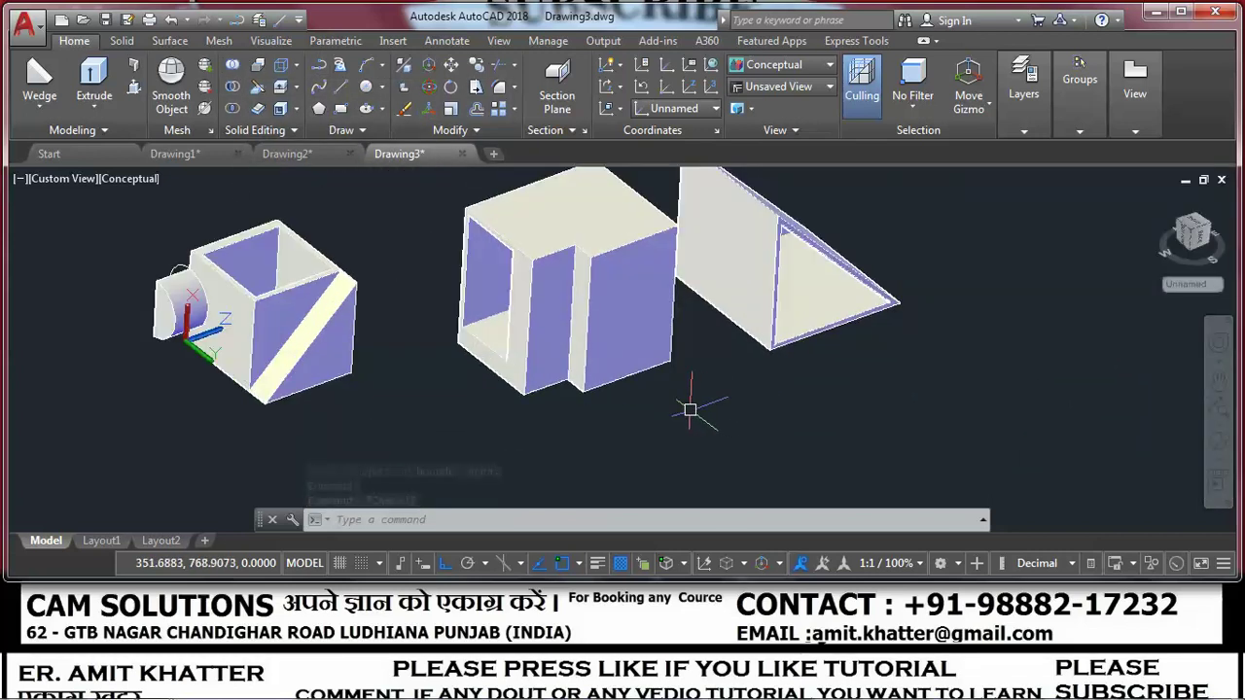
middle_drag(689, 411, 674, 470)
click(681, 417)
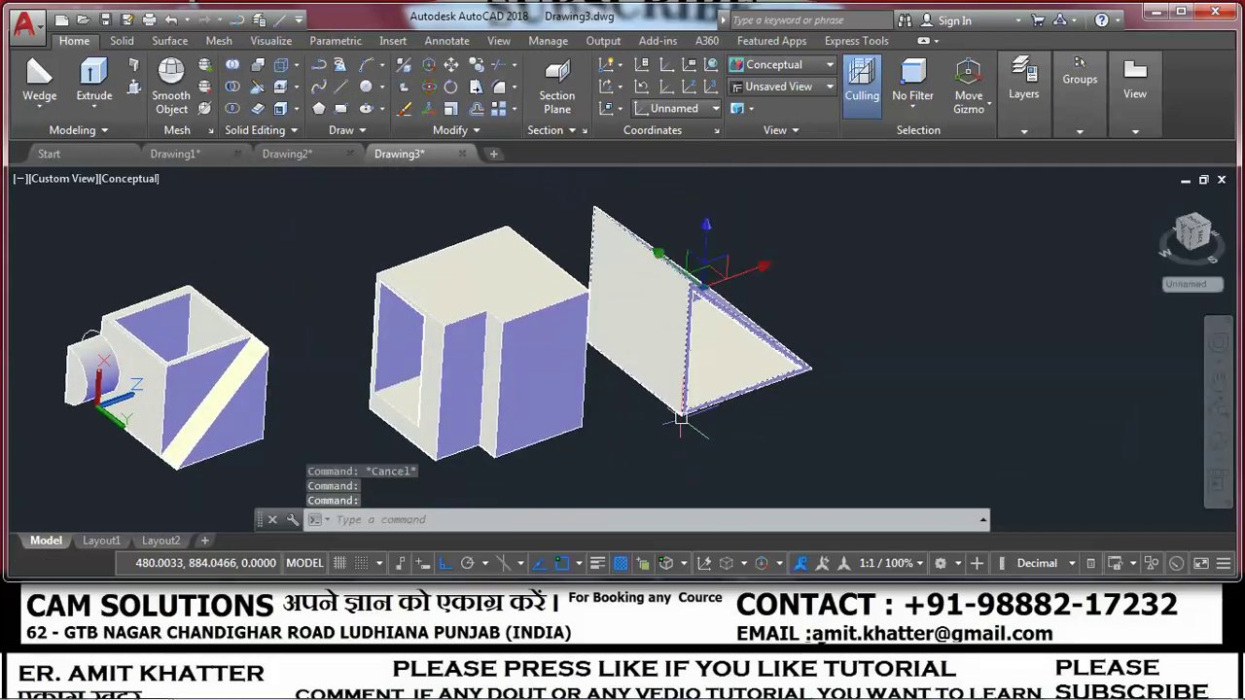
key(Delete)
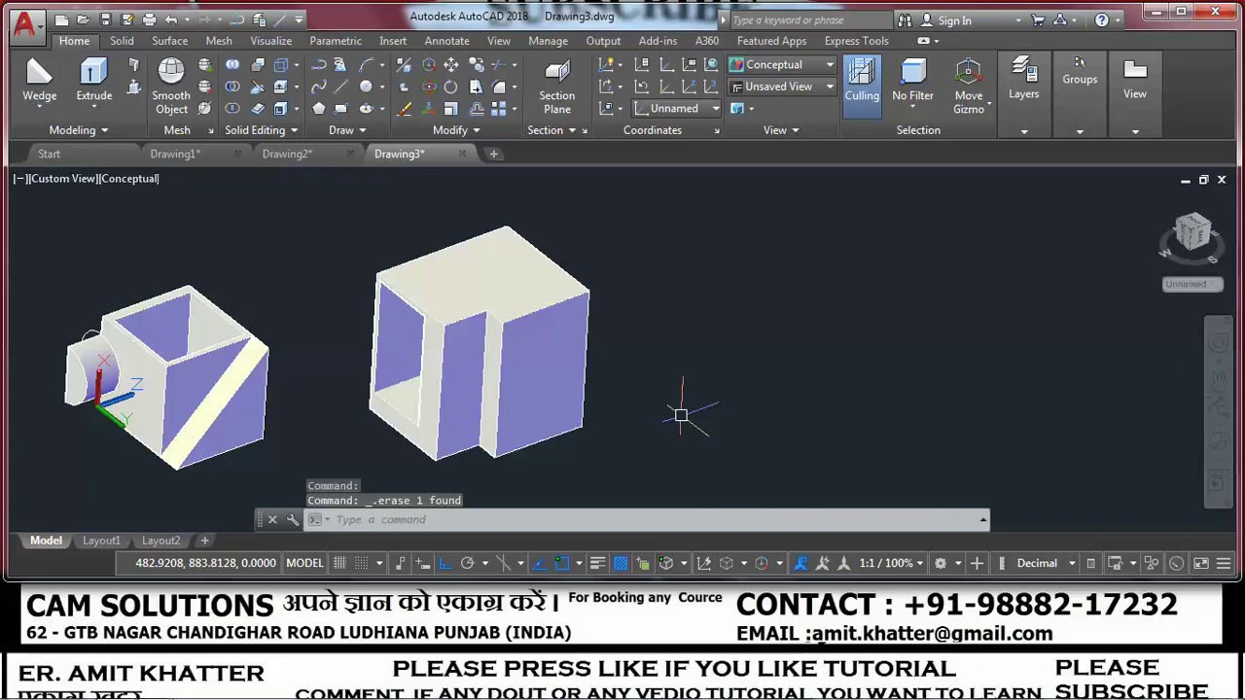
scroll(149, 385, up, 2)
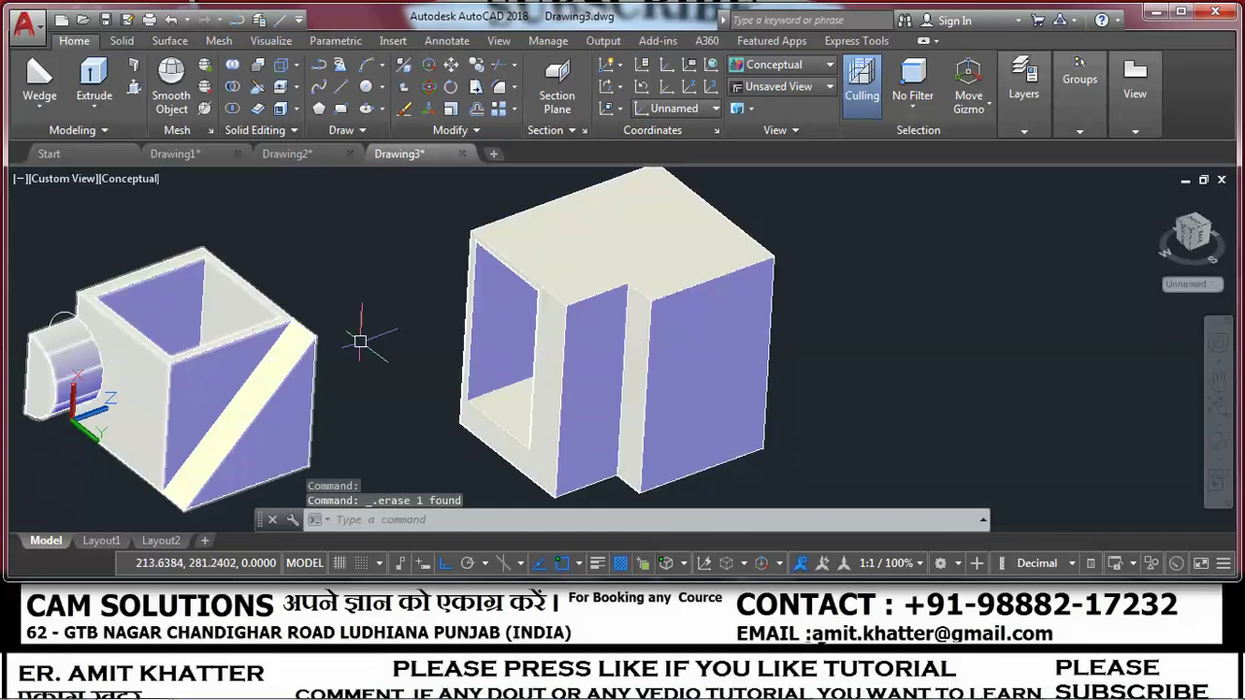
scroll(367, 364, down, 2)
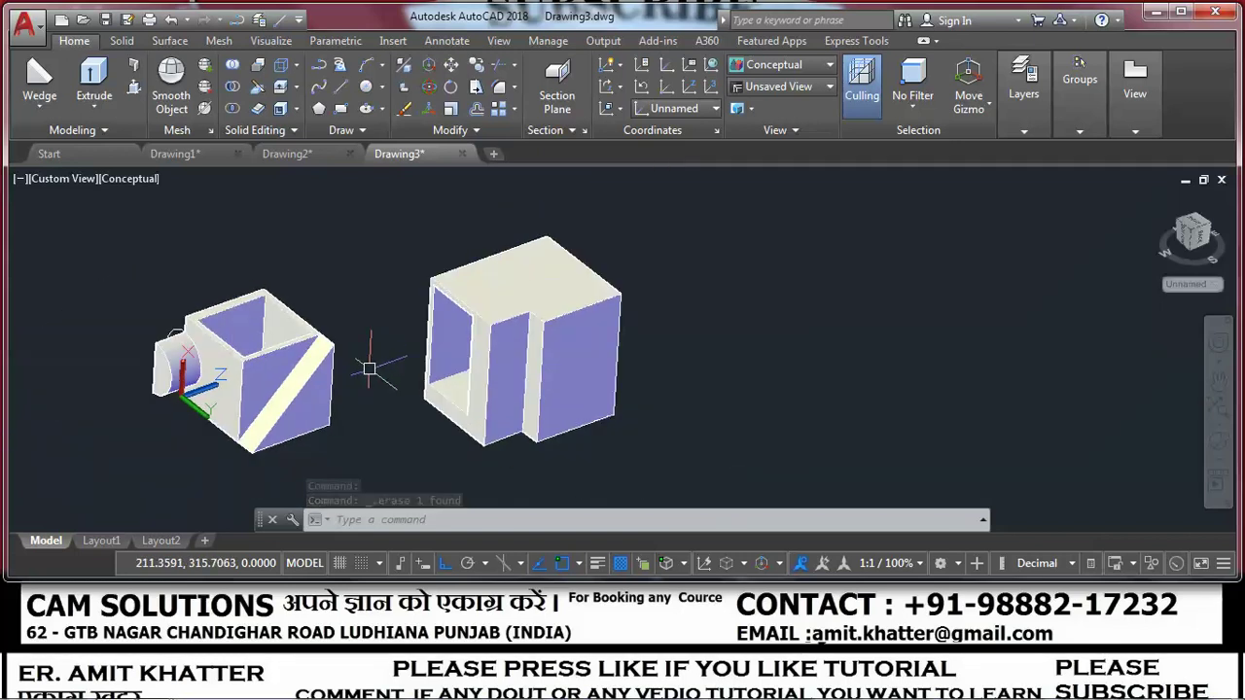
scroll(264, 379, up, 2)
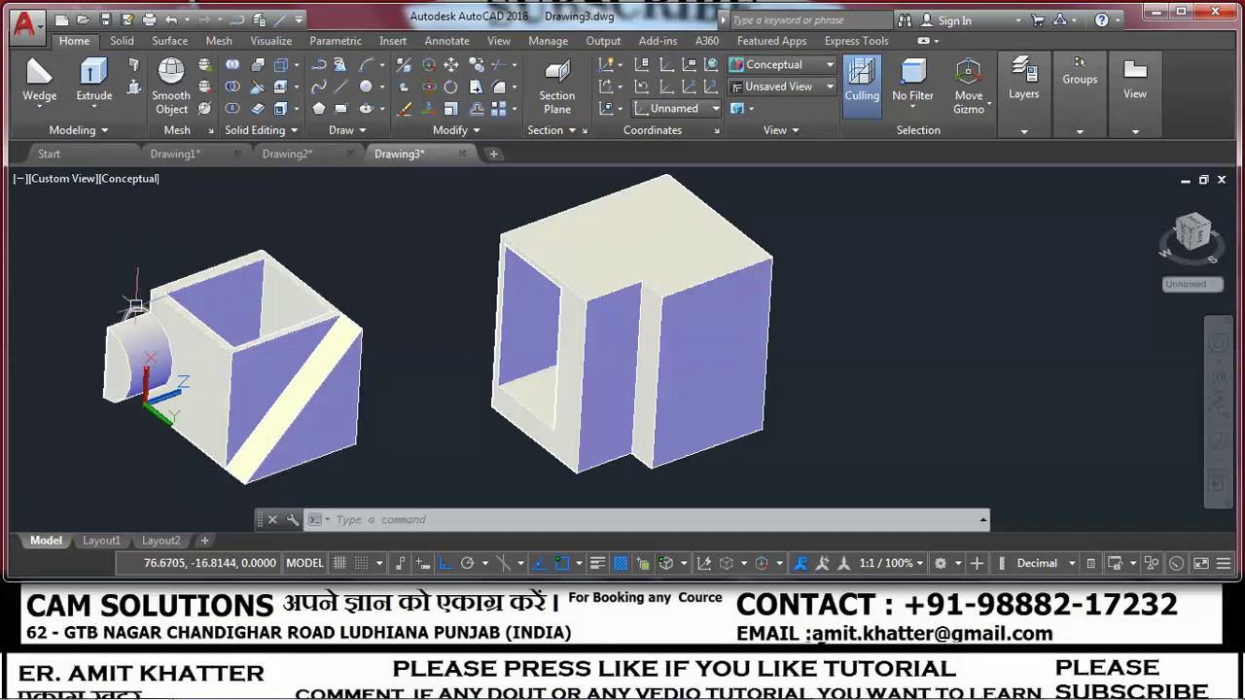
Move the end circle away from the cube and reposition the shelled cube leftward.
ctrl+click(137, 307)
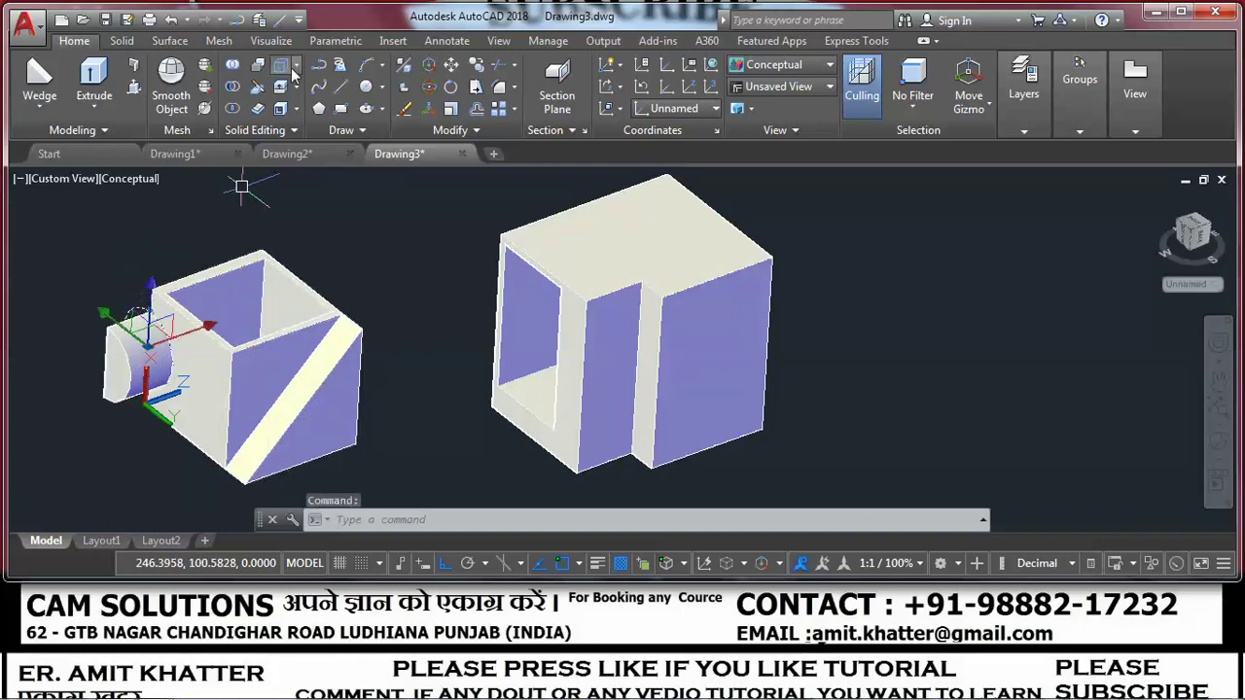
click(452, 63)
click(316, 249)
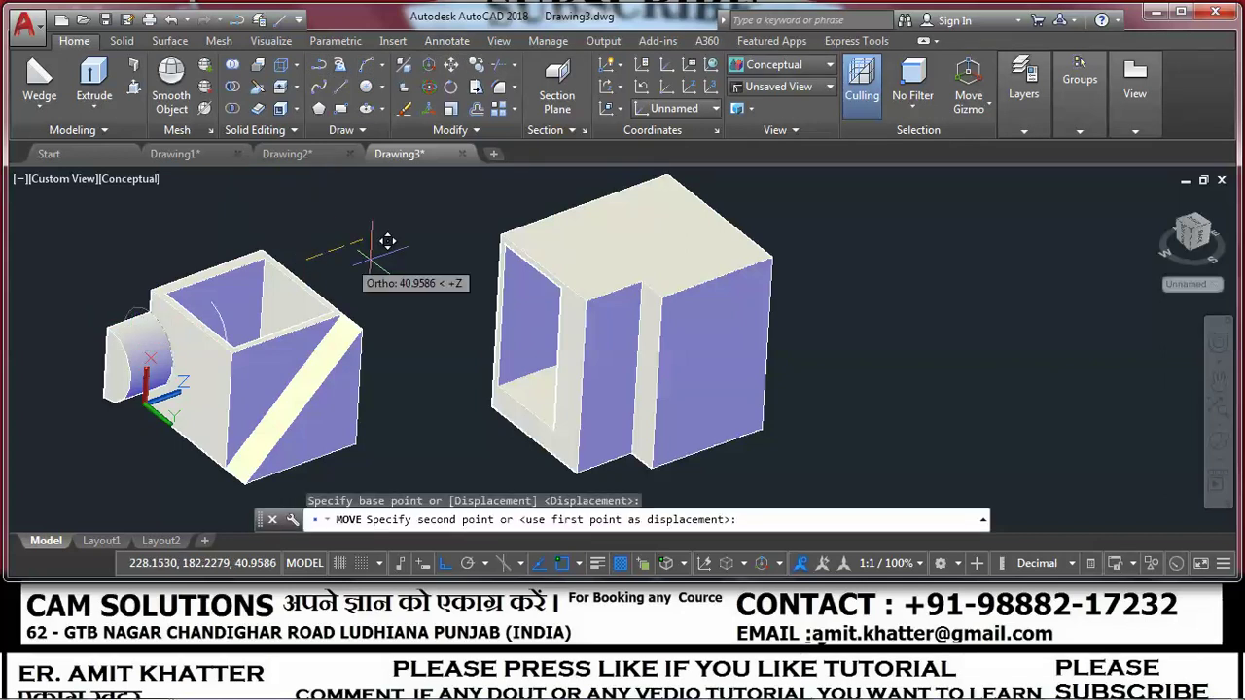
click(542, 231)
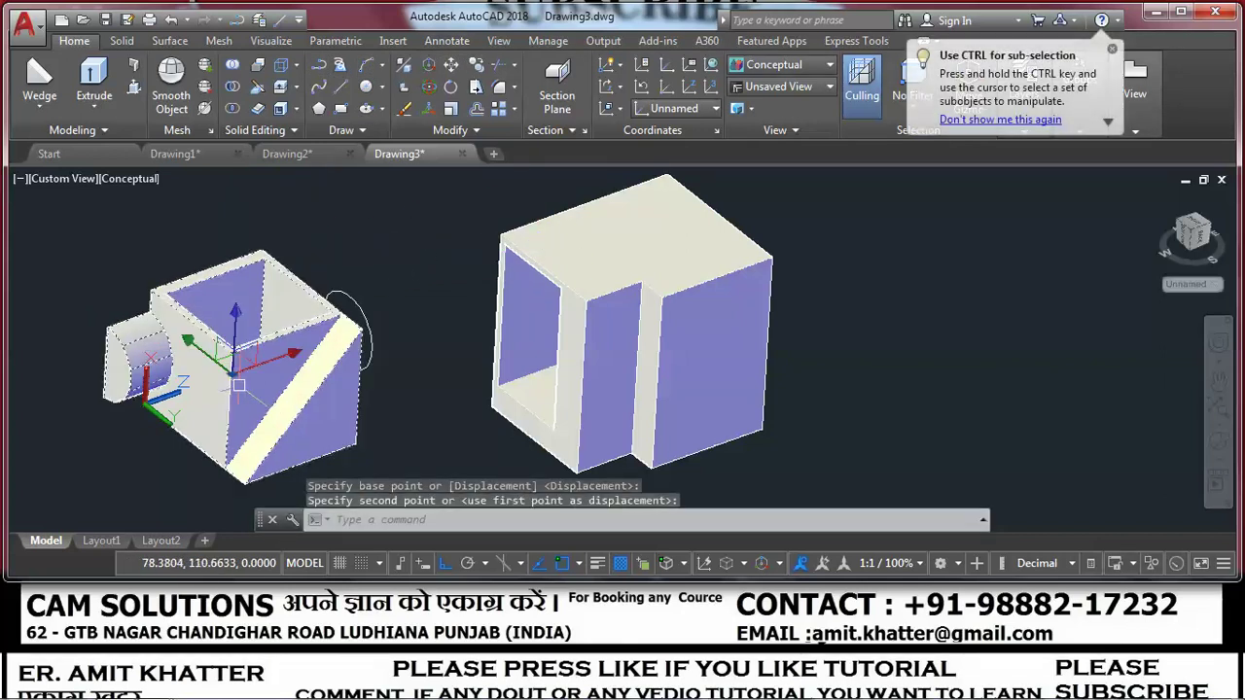
middle_drag(591, 195, 793, 139)
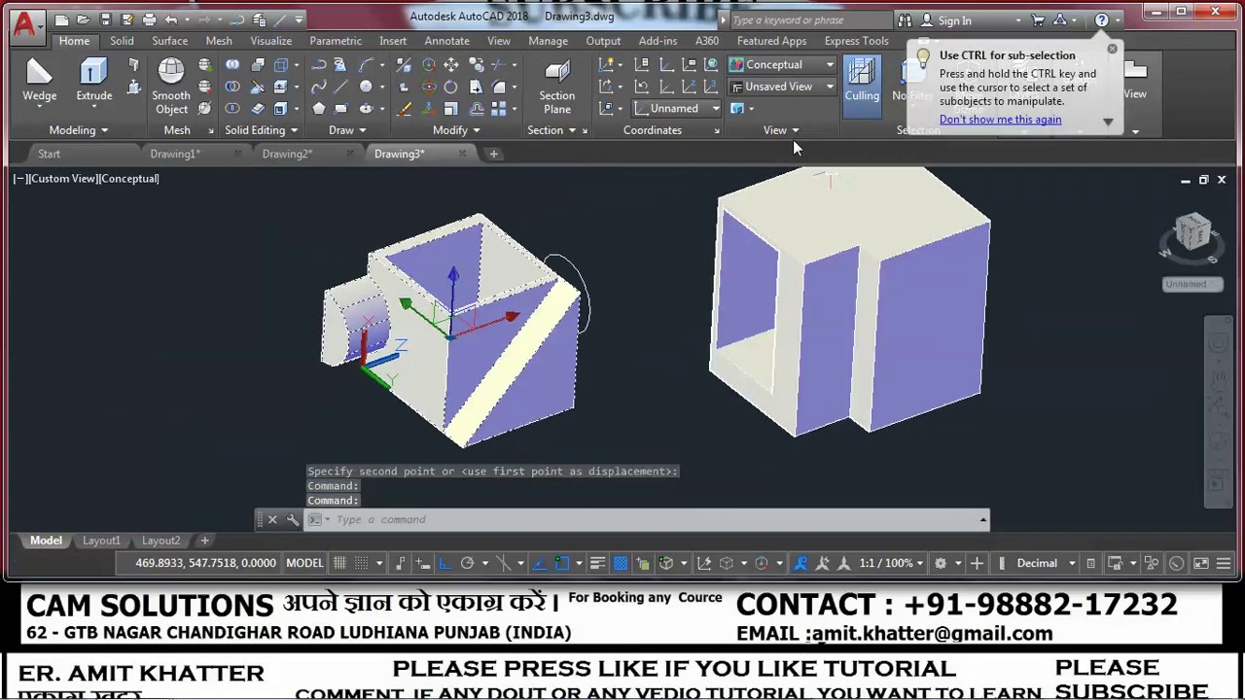
click(452, 63)
click(560, 280)
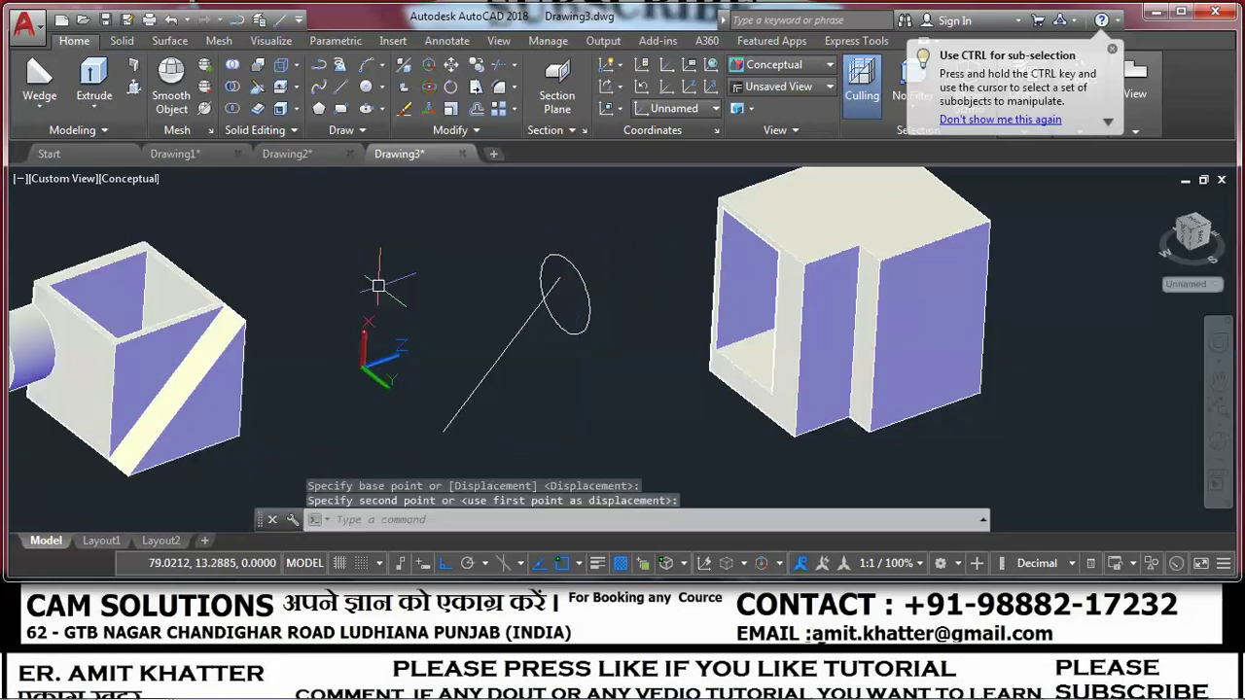
Window-select and erase the stray circle and line.
click(571, 412)
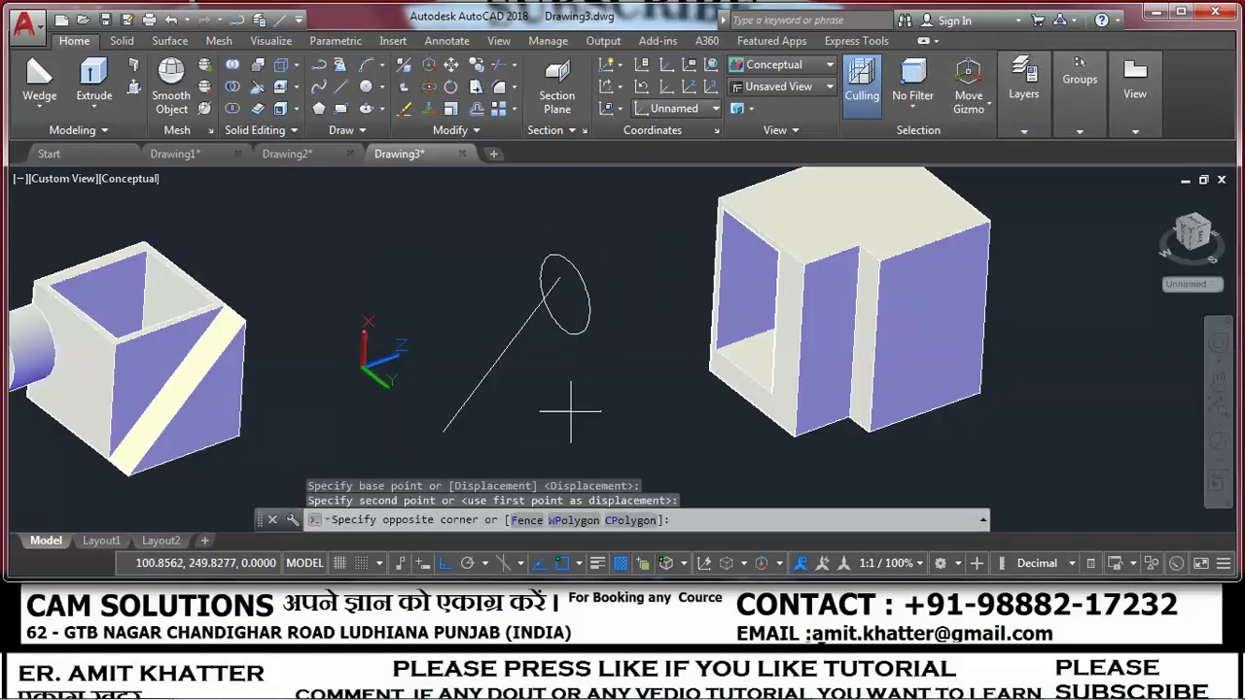
right_click(465, 303)
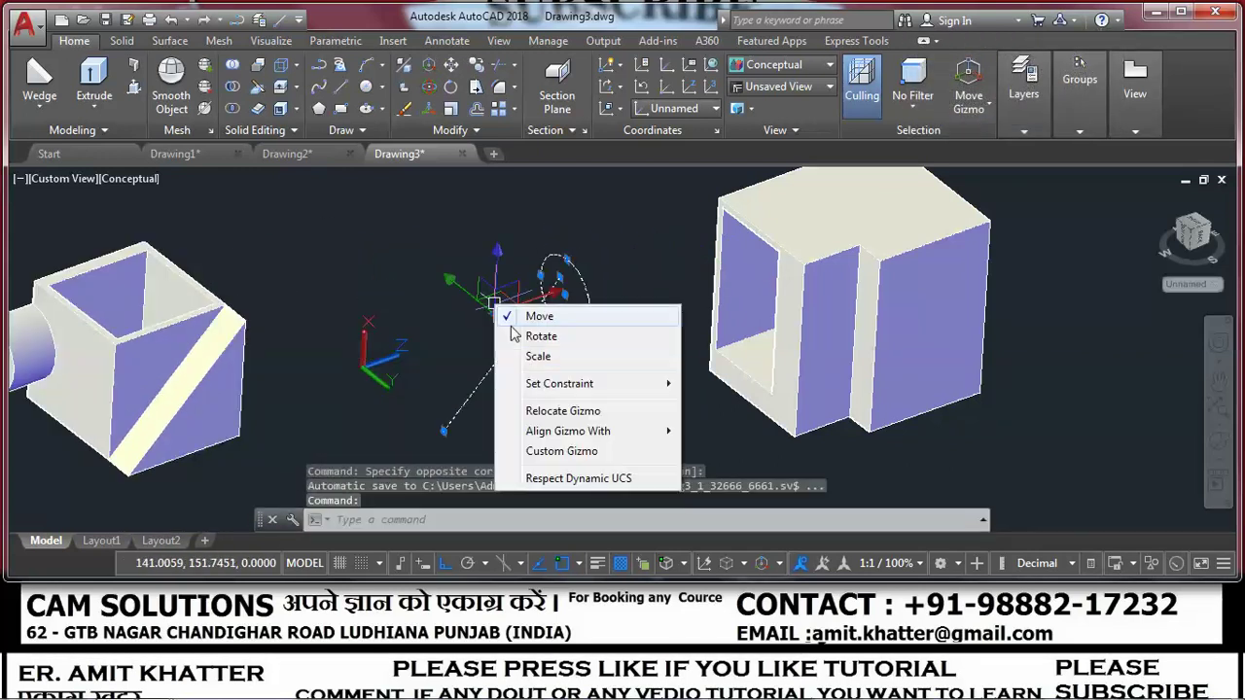
right_click(394, 352)
click(430, 392)
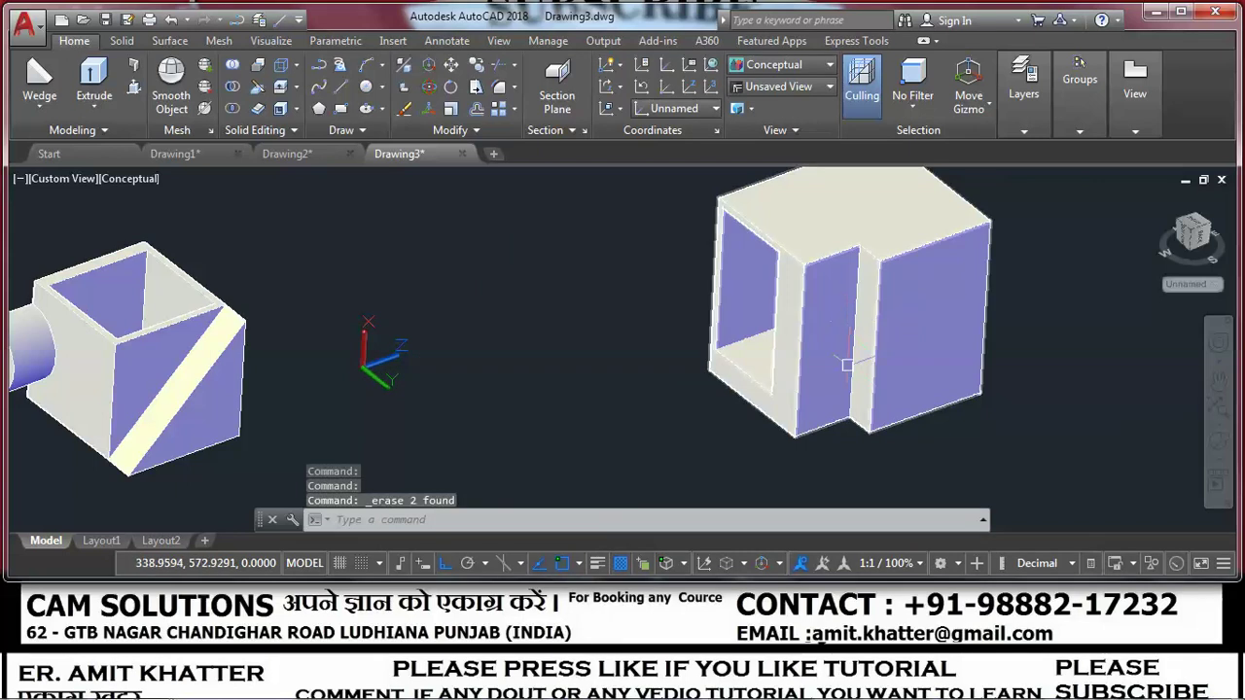
scroll(784, 425, down, 2)
Move the stepped box leftward, nearer the shelled cube.
click(789, 428)
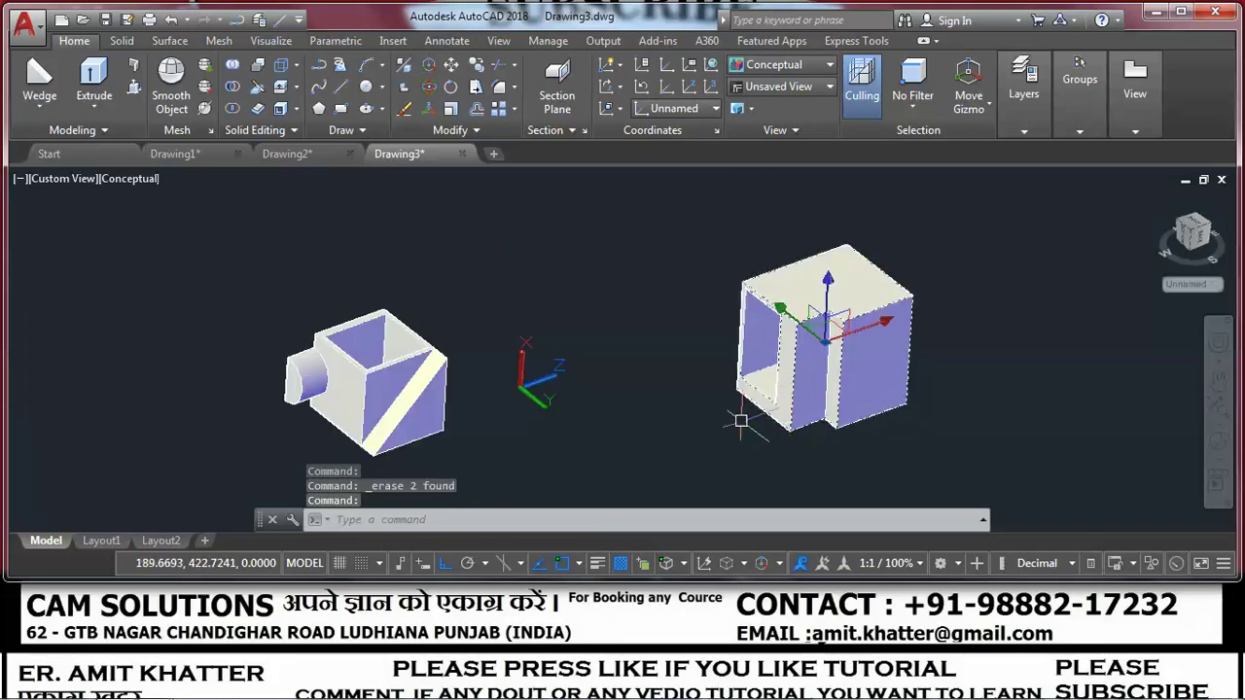
click(452, 64)
click(650, 256)
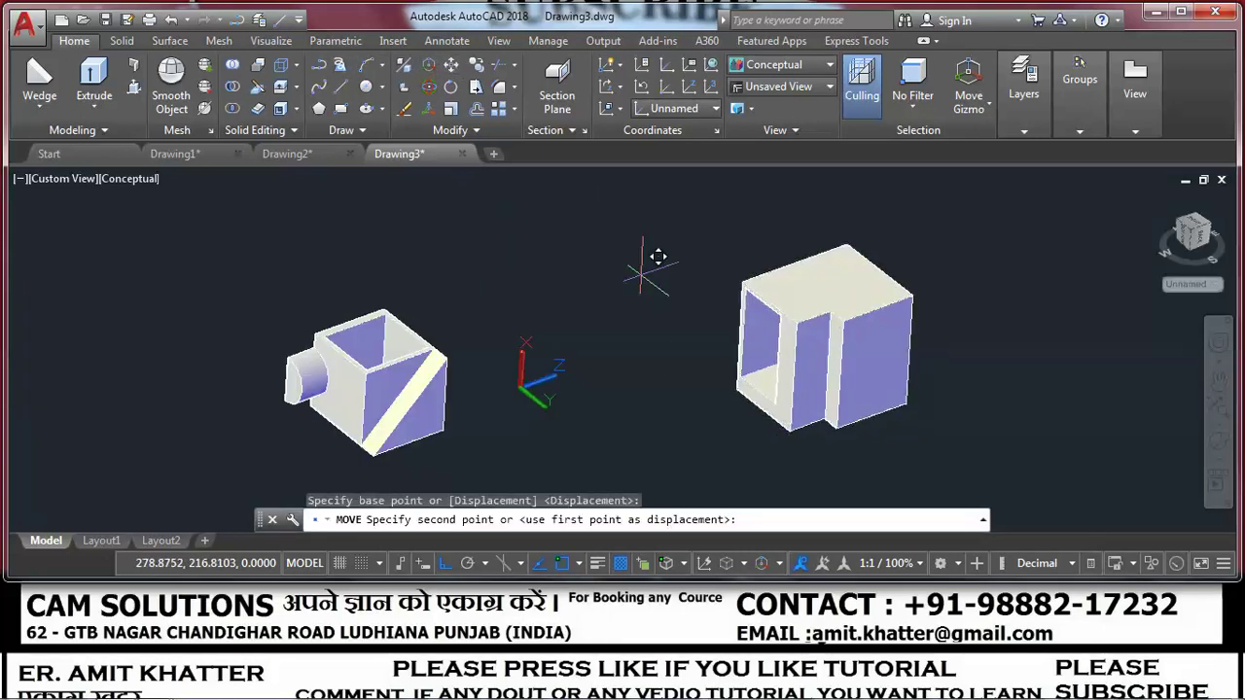
click(412, 301)
middle_drag(412, 300, 211, 263)
key(Escape)
scroll(234, 273, up, 2)
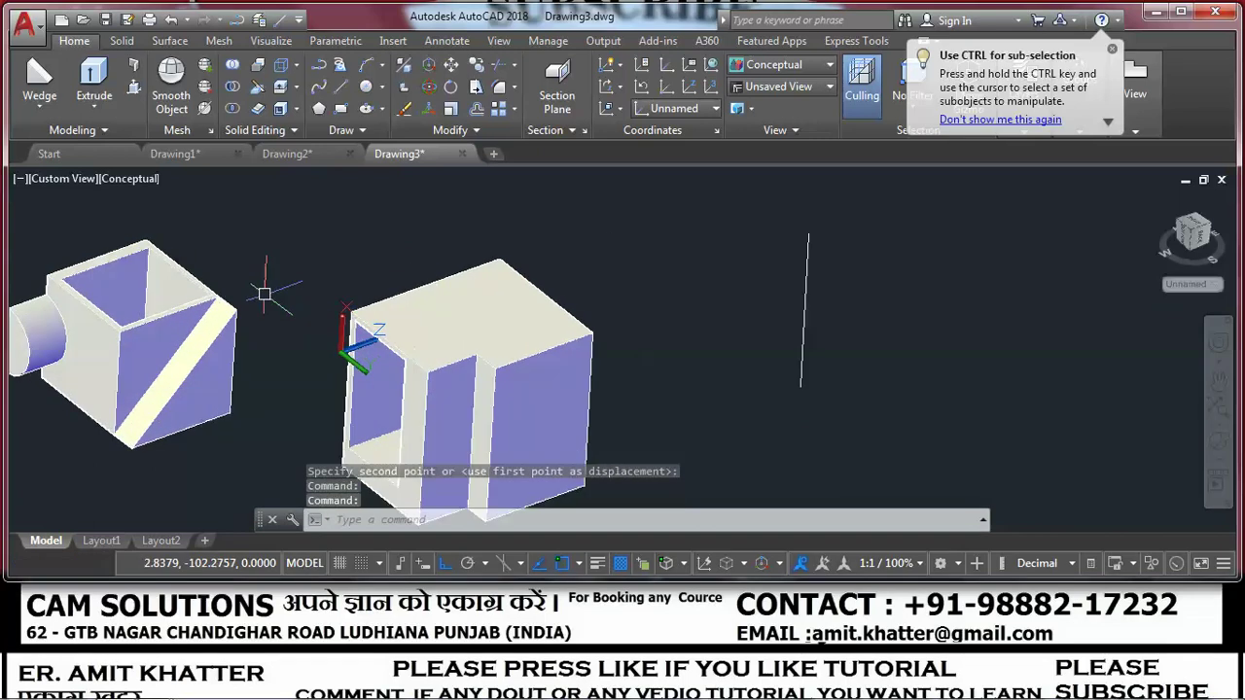
Window-select and erase the remaining stray line.
click(876, 282)
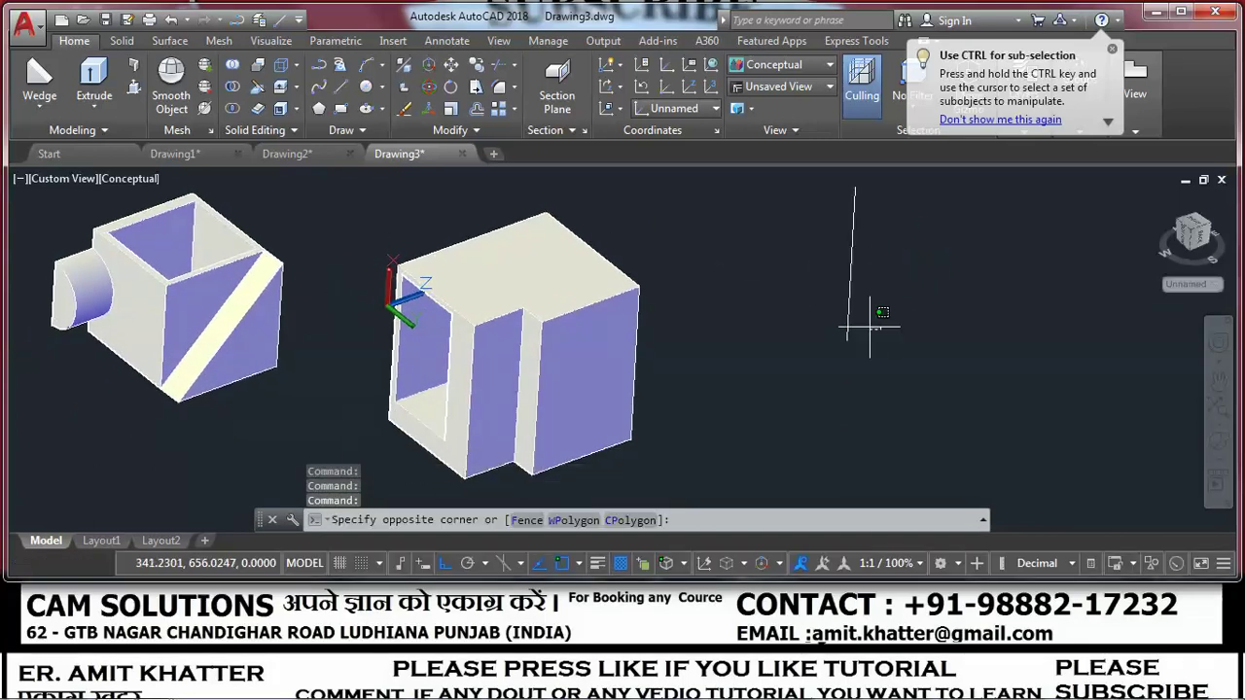
click(815, 283)
right_click(813, 284)
click(862, 363)
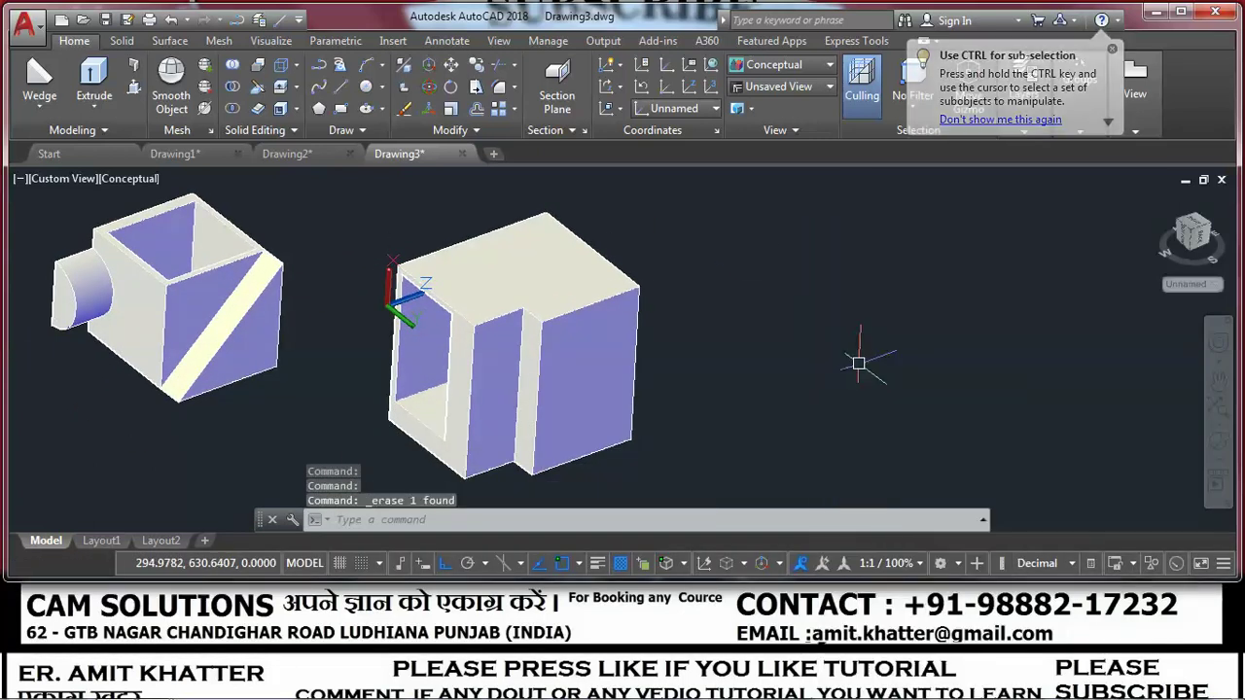
middle_drag(834, 364, 854, 382)
drag(855, 382, 848, 383)
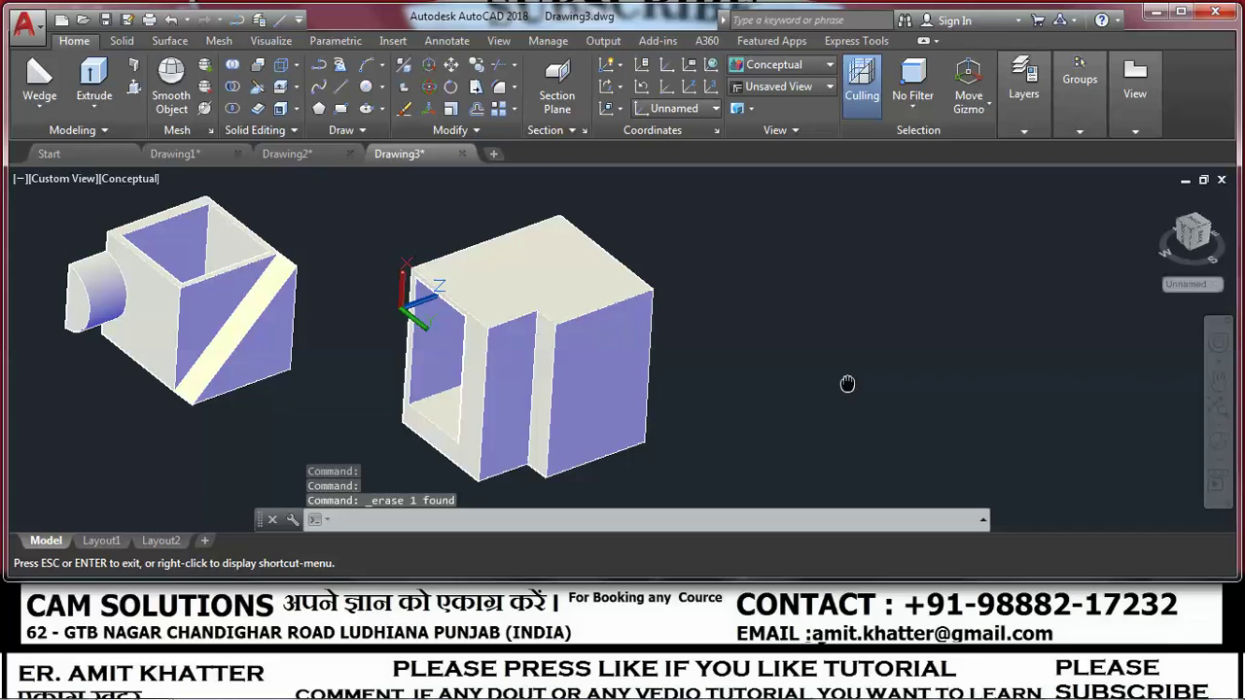
key(Escape)
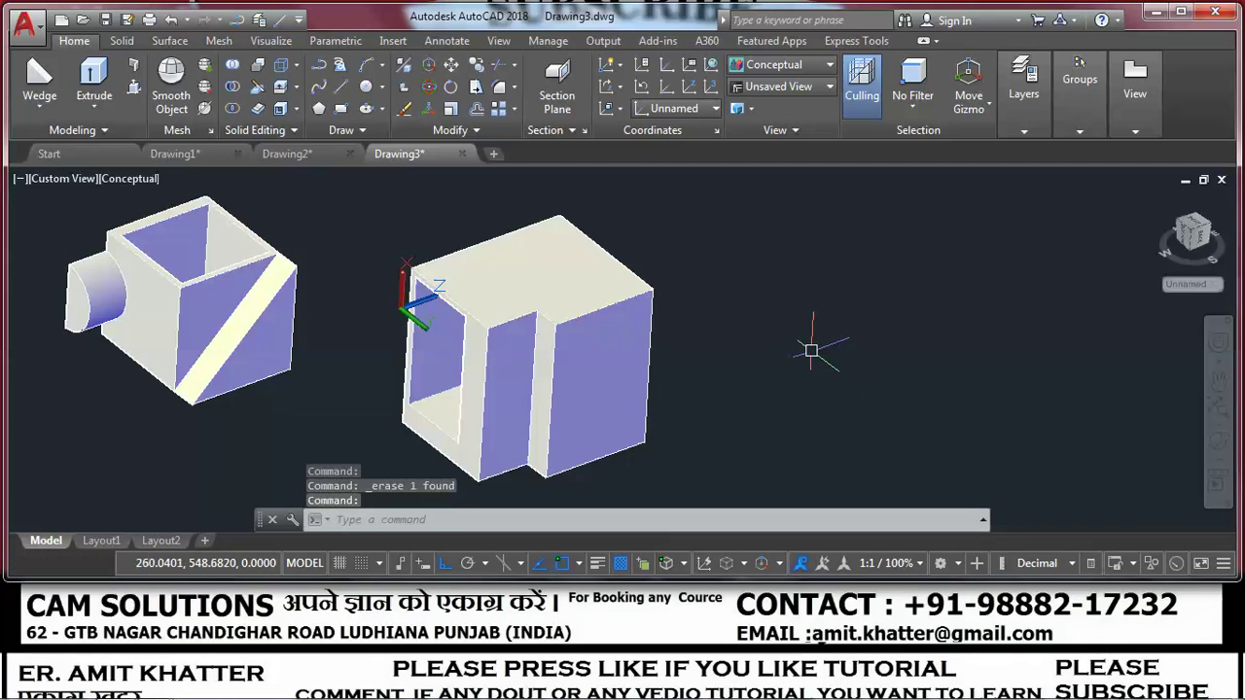
Start Color Faces and pick inner faces of the shelled cube's opening.
click(298, 91)
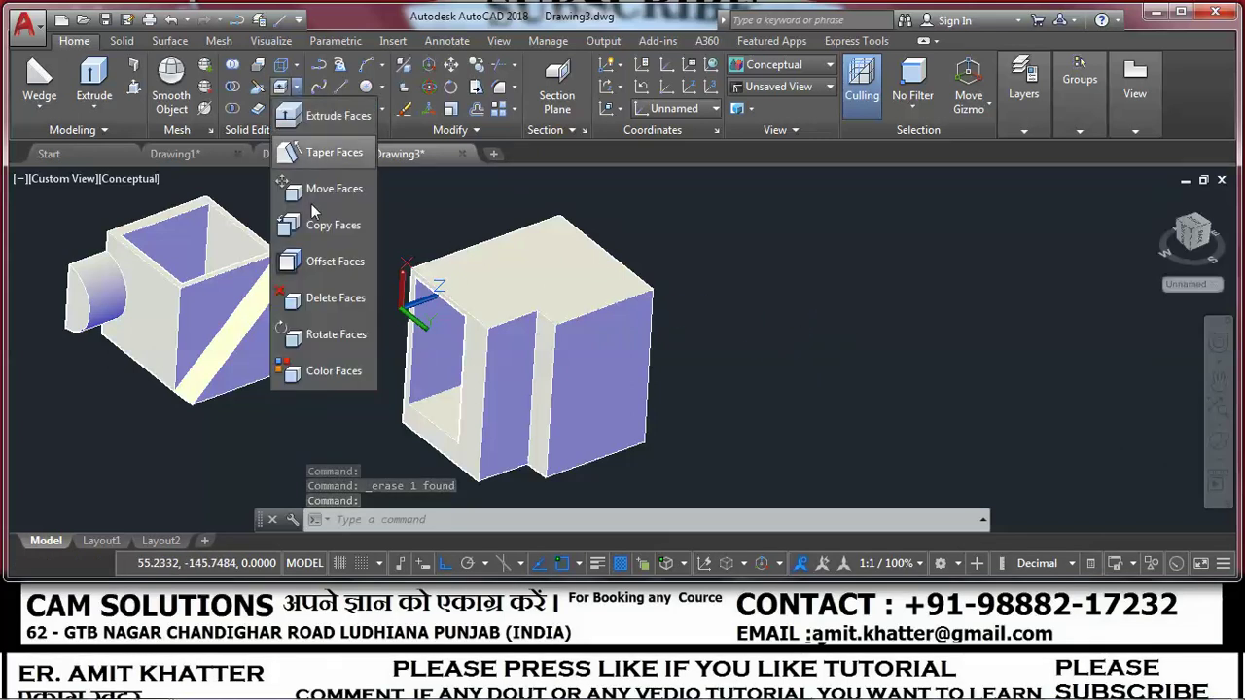
click(343, 375)
click(166, 238)
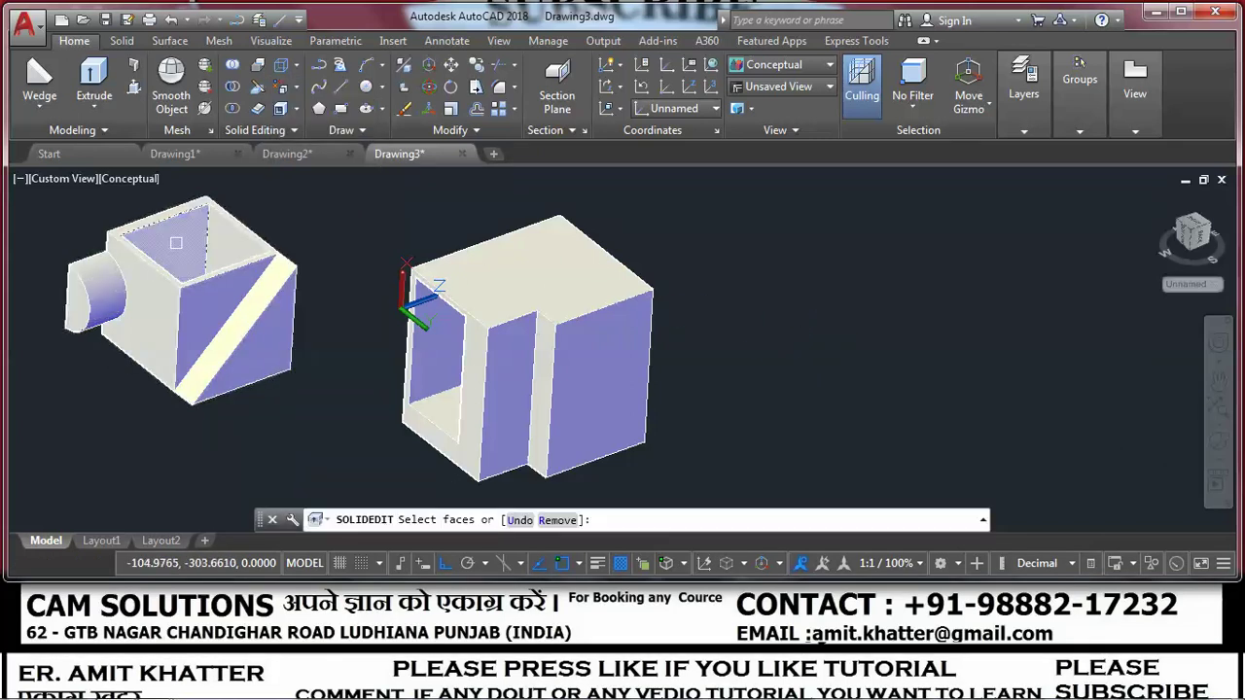
click(226, 247)
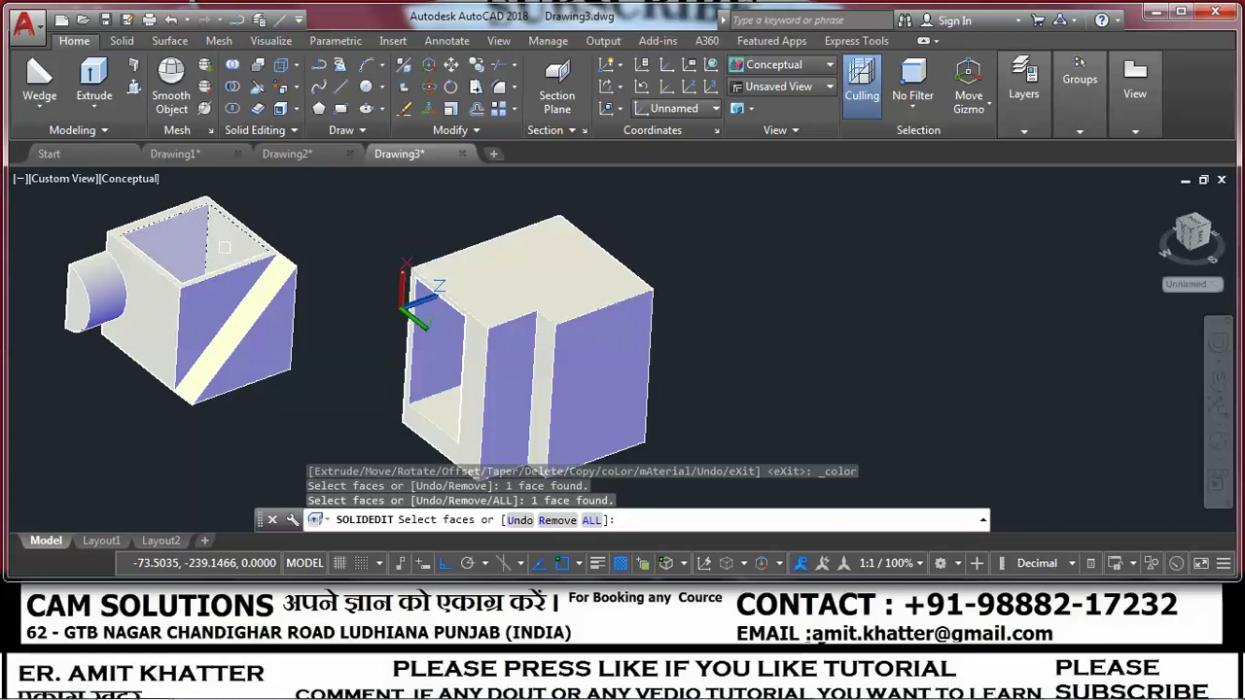
click(226, 247)
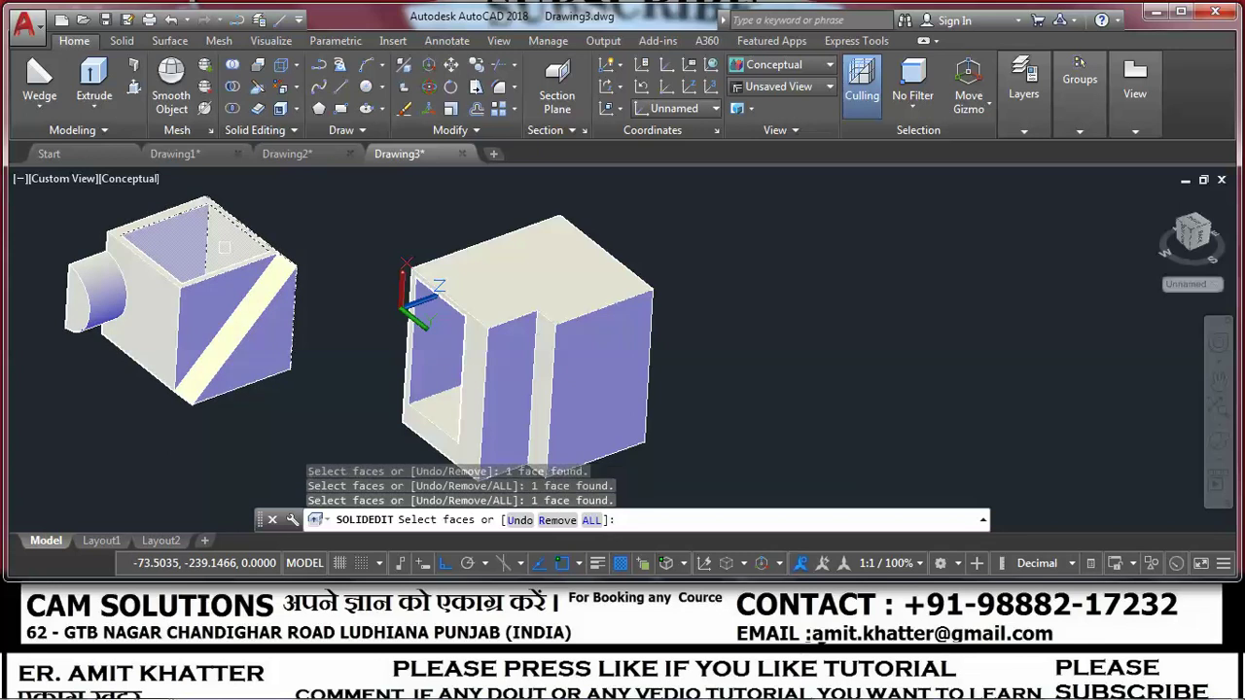
Reselect two inner faces of the cube's opening and colour them green.
click(283, 88)
click(204, 241)
click(223, 243)
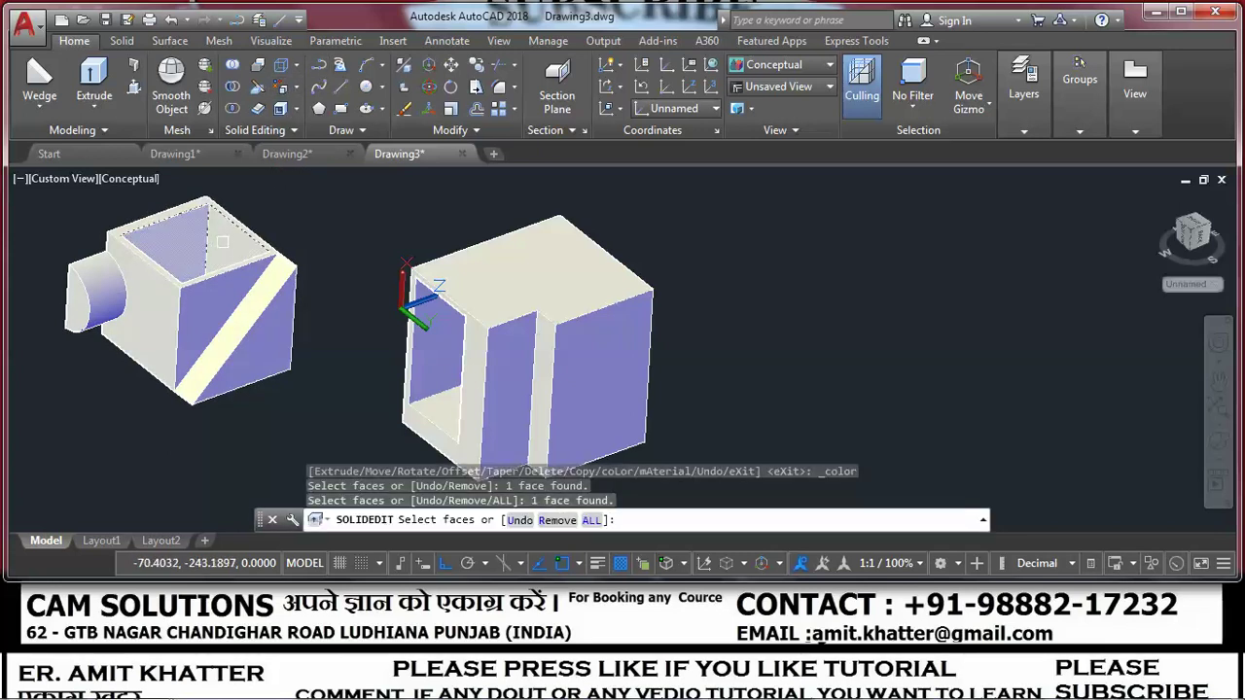
key(Return)
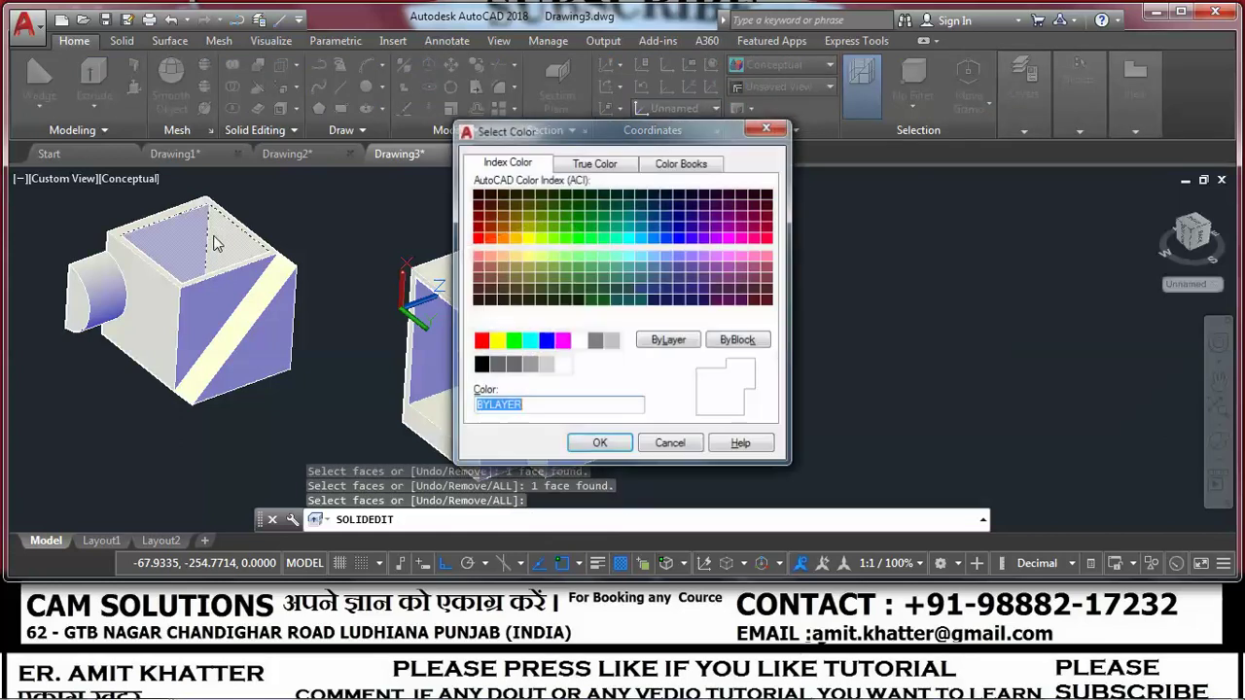
click(529, 339)
click(512, 340)
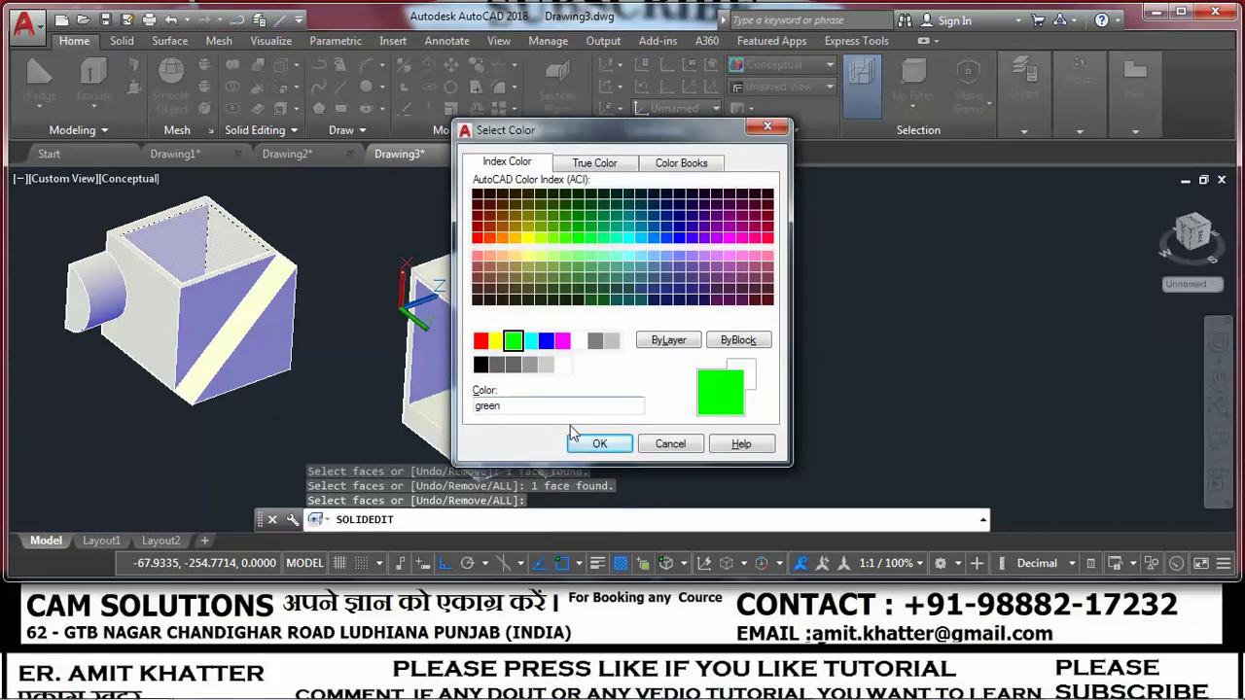
click(593, 446)
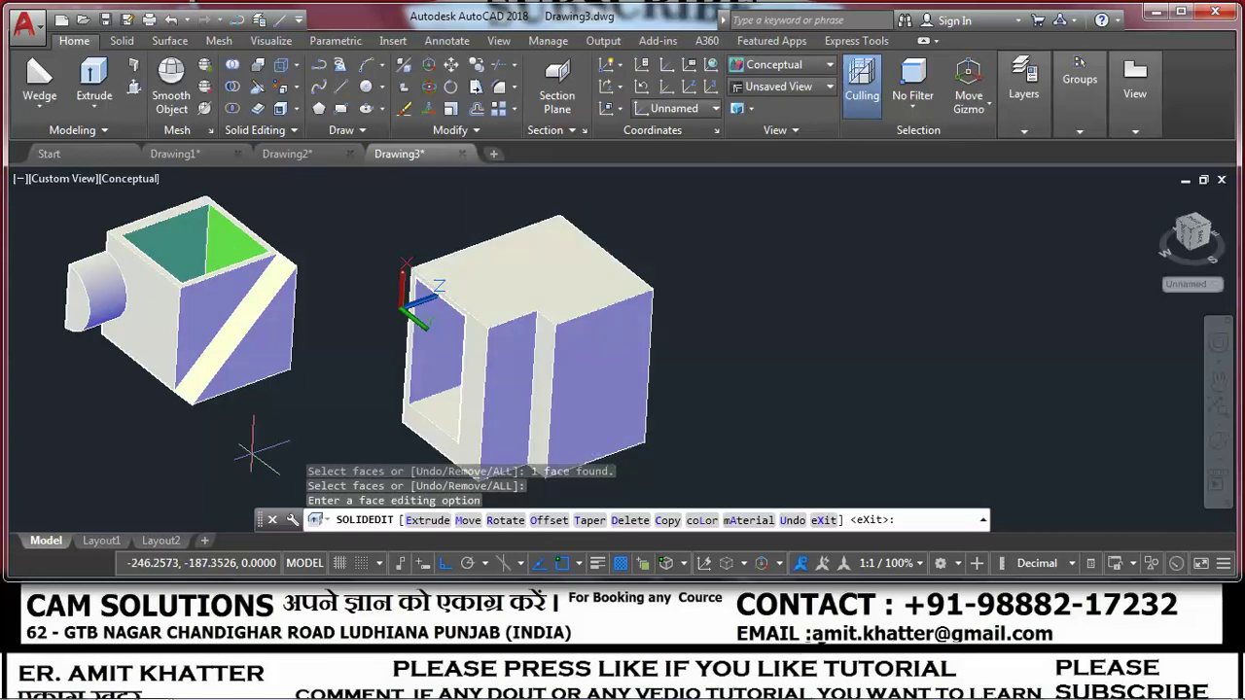
click(119, 178)
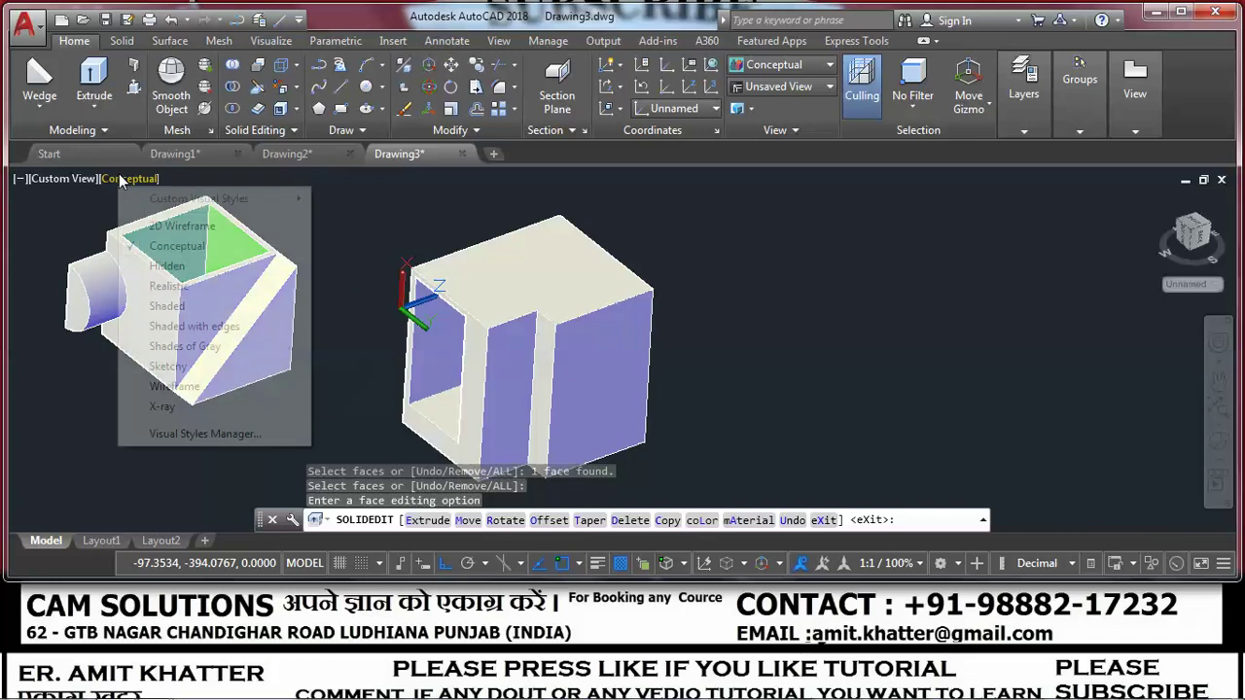
Switch to Realistic shading and colour the stepped box's recessed faces blue.
click(153, 284)
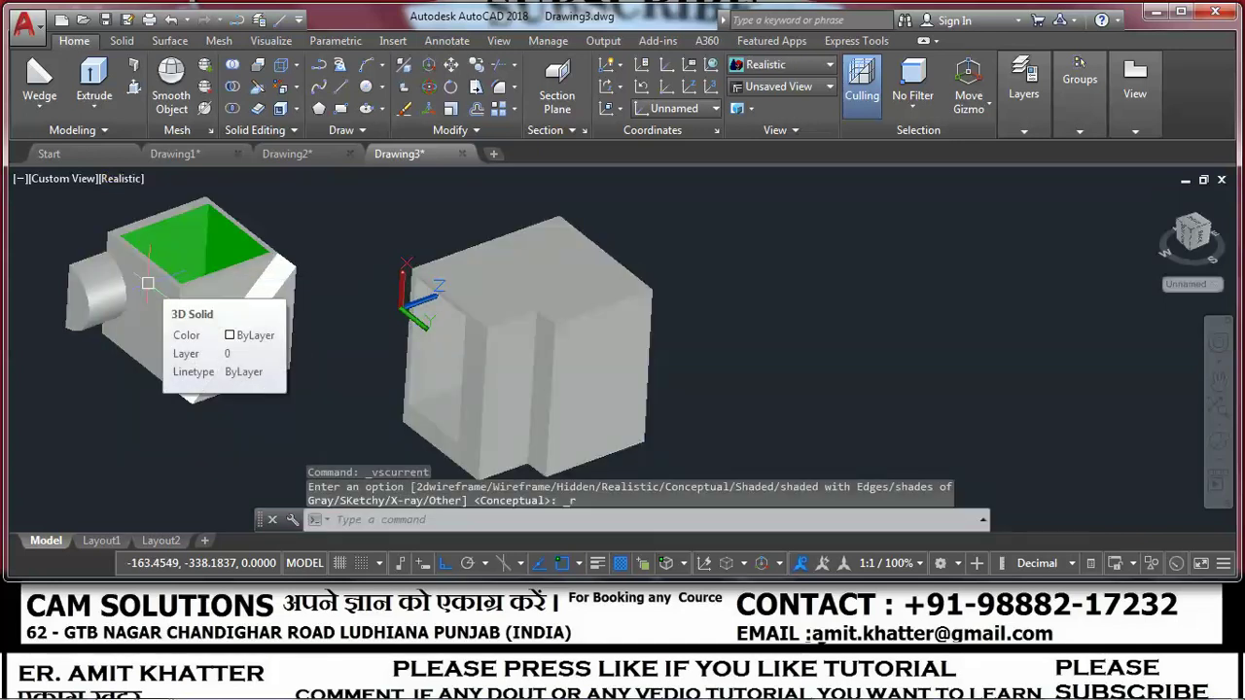
click(282, 86)
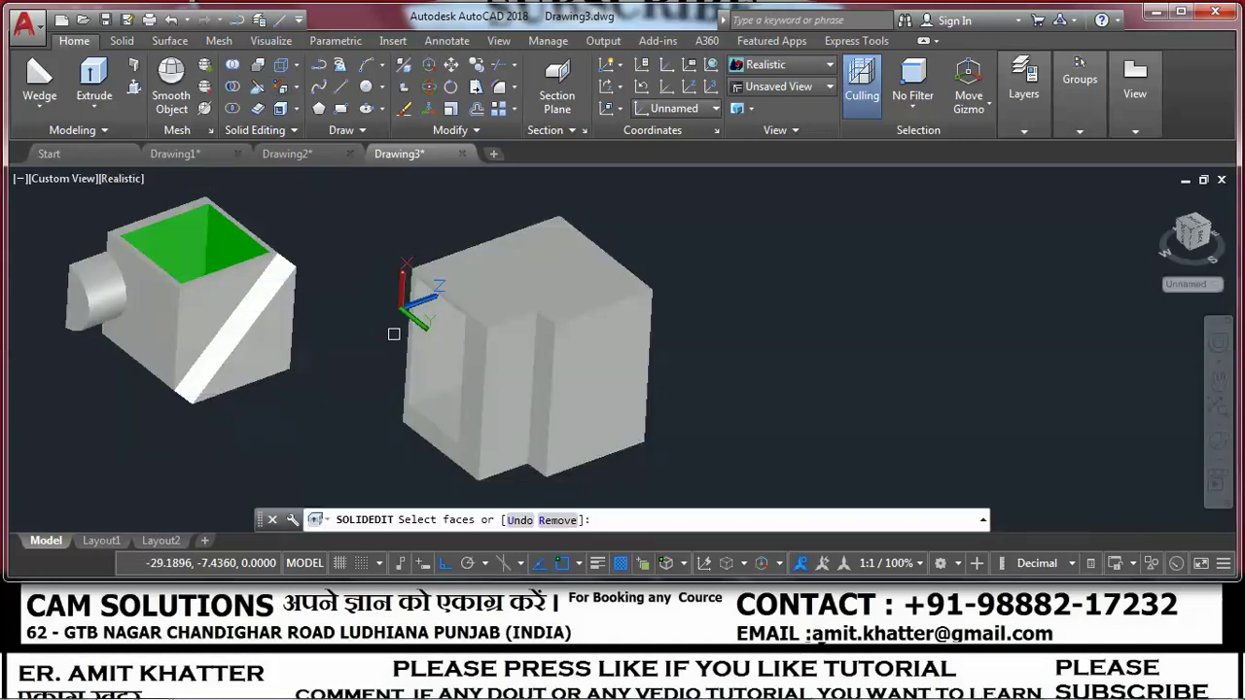
click(439, 409)
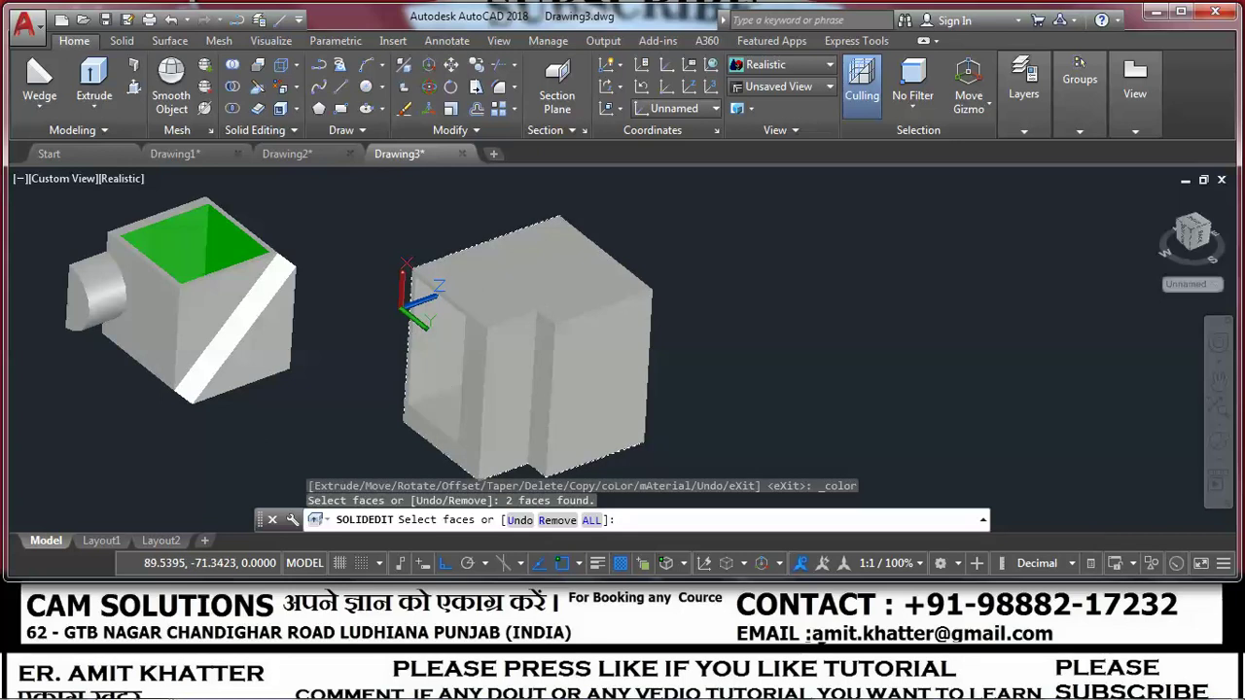
scroll(420, 441, up, 3)
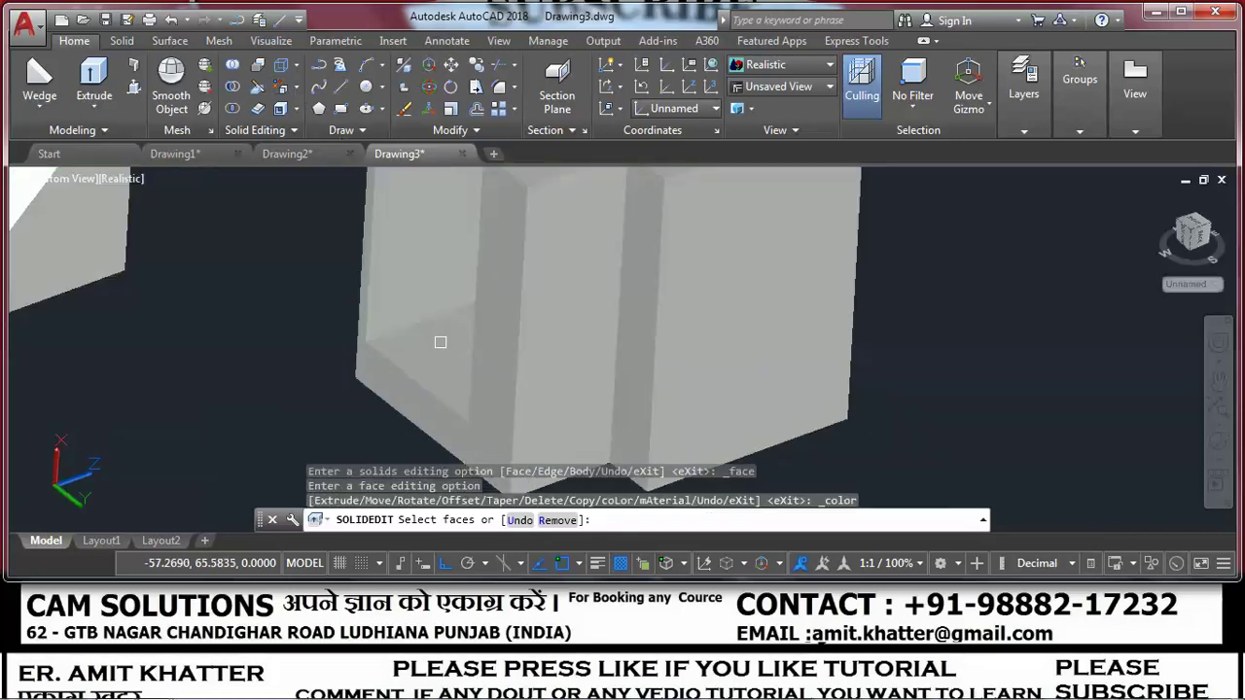
scroll(443, 367, up, 2)
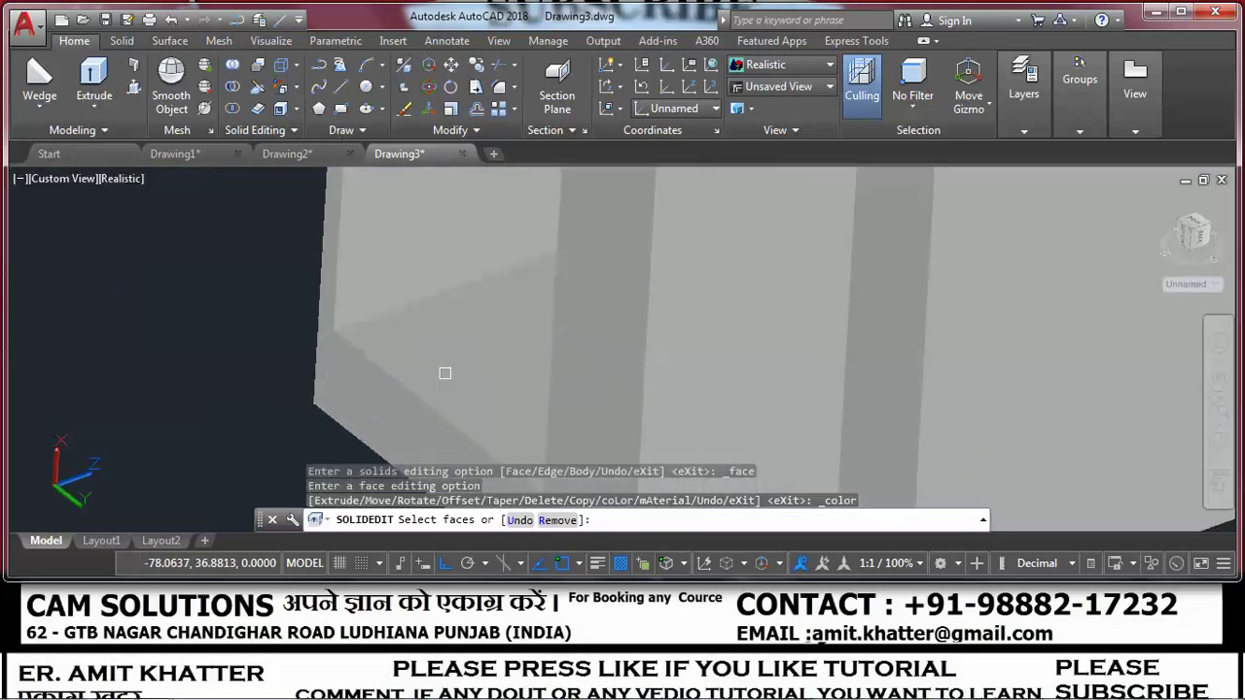
click(451, 375)
click(393, 245)
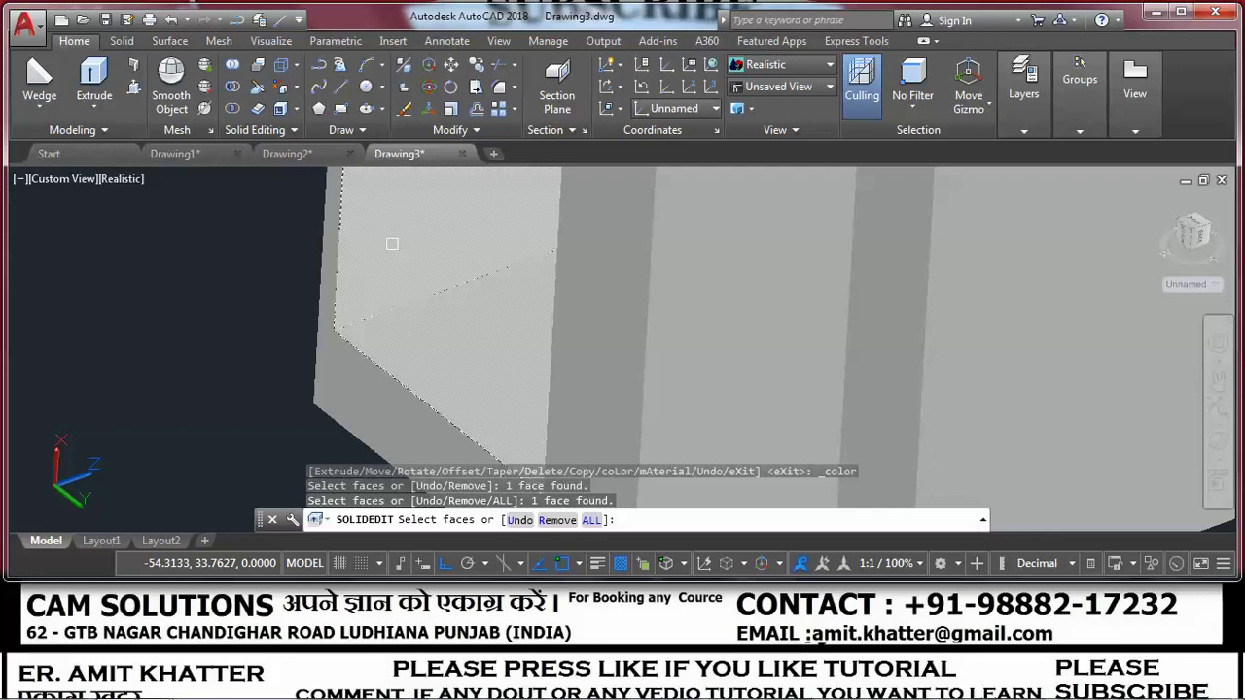
key(Return)
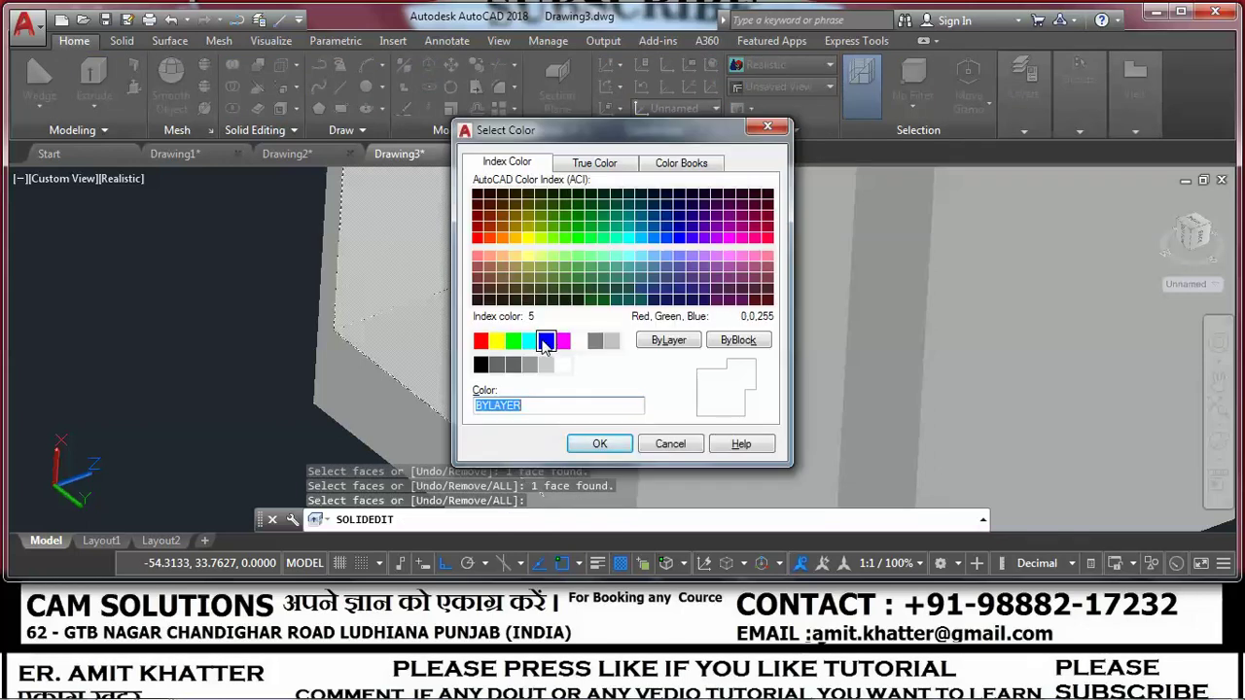
click(546, 342)
click(600, 445)
scroll(292, 409, down, 3)
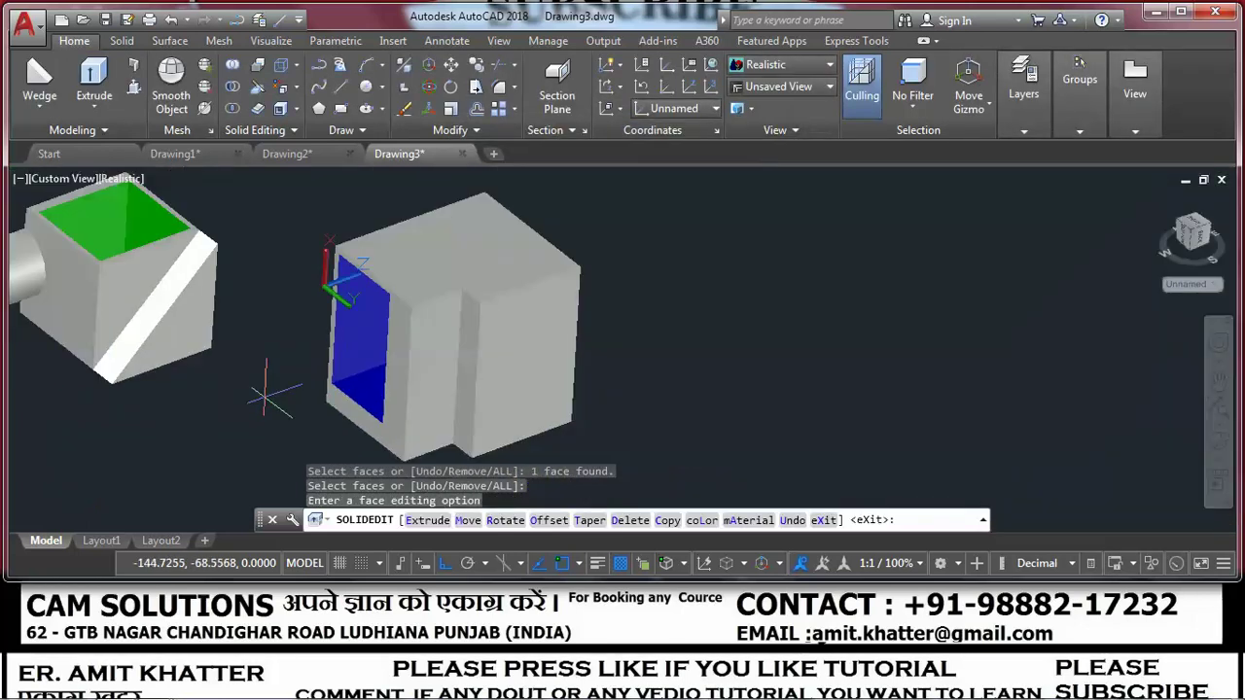
Orbit the view to bring the blue face forward and show the left box's round boss.
click(1216, 449)
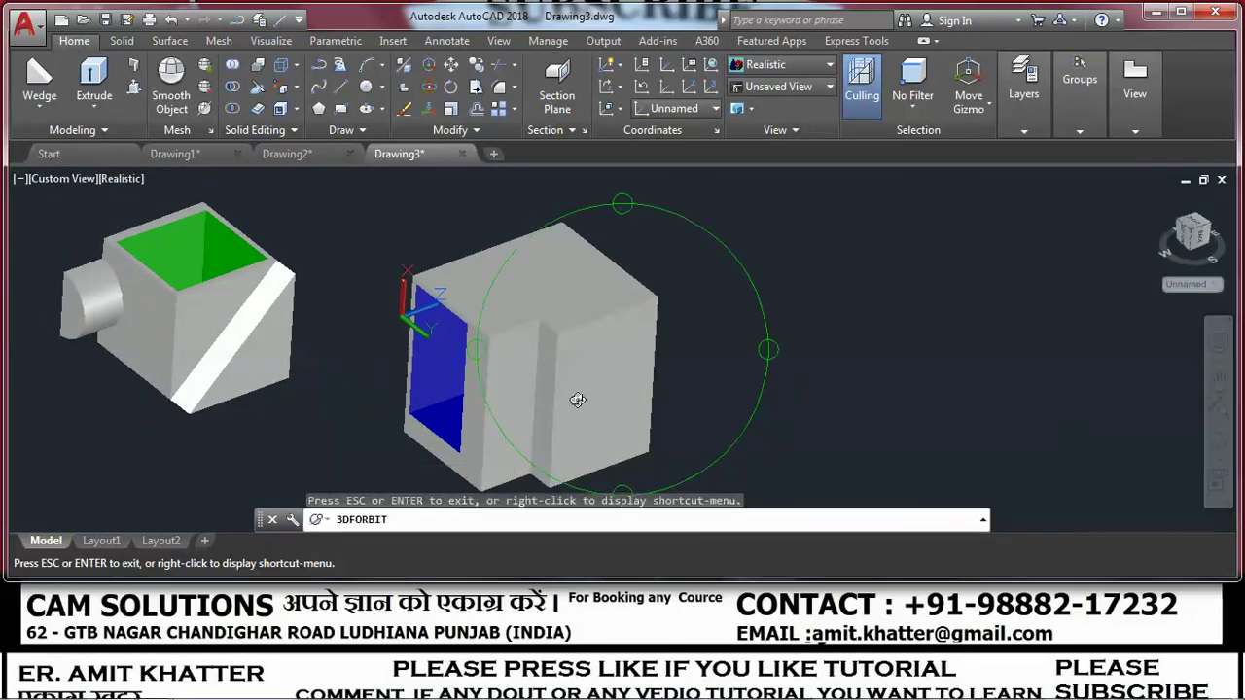
mouse_move(578, 397)
mouse_down()
mouse_move(598, 392)
mouse_move(584, 374)
mouse_up()
drag(361, 342, 559, 372)
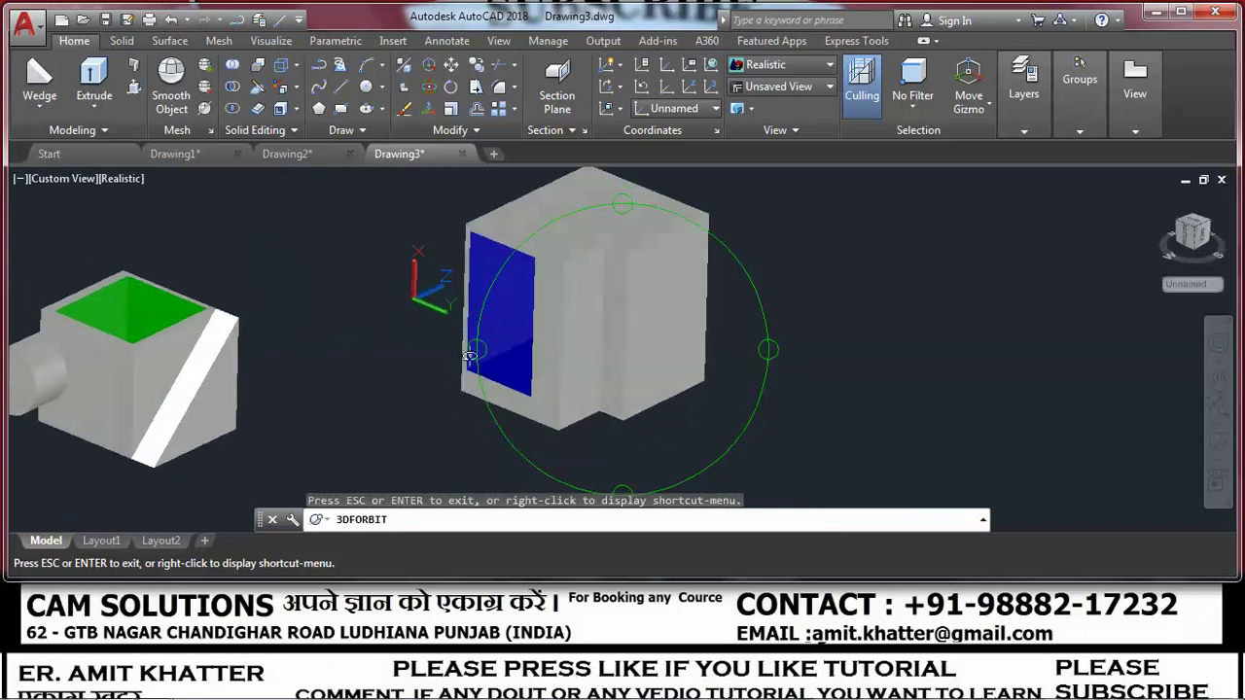
mouse_move(708, 351)
mouse_down()
mouse_move(708, 366)
mouse_move(658, 382)
mouse_up()
right_click(1039, 417)
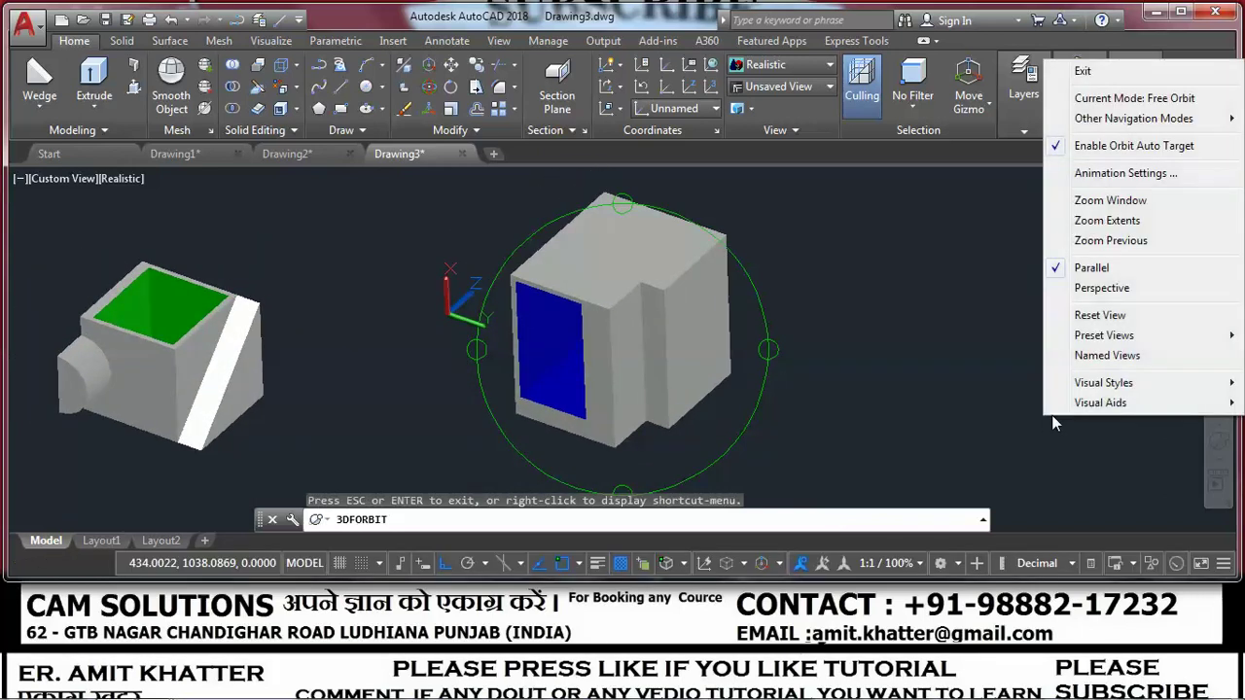
click(1088, 74)
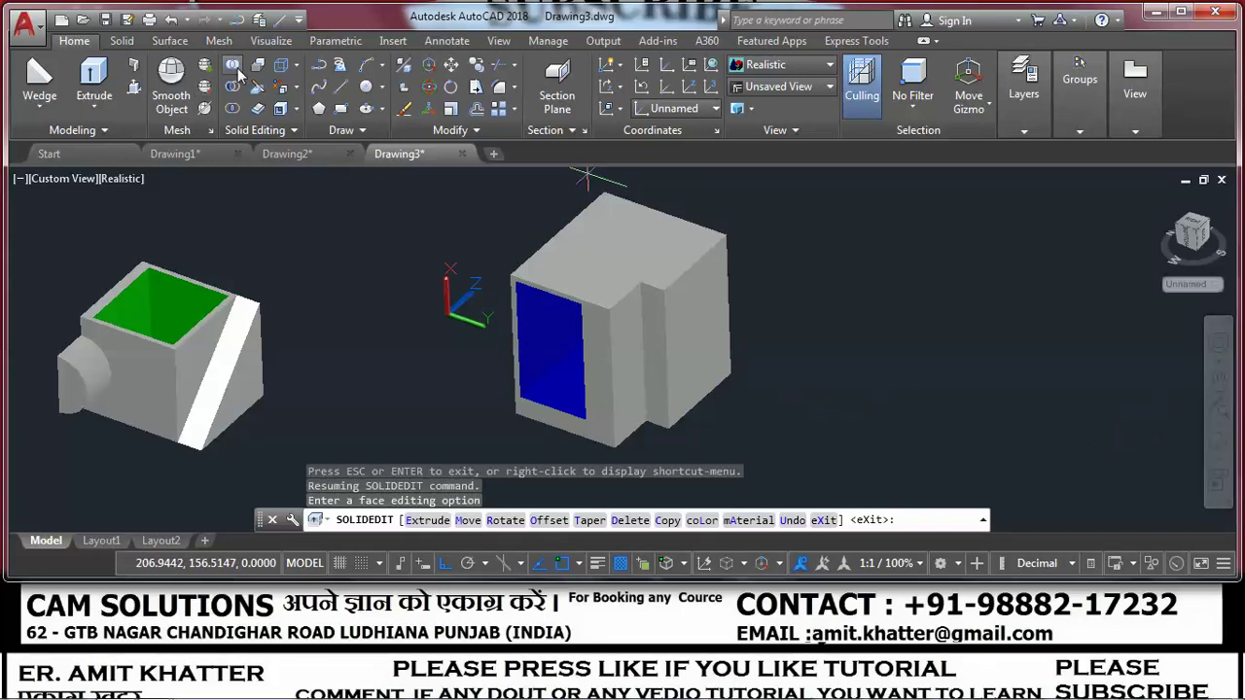
Move the stepped box much closer to the bossed hollow cube.
click(451, 64)
click(623, 321)
key(Return)
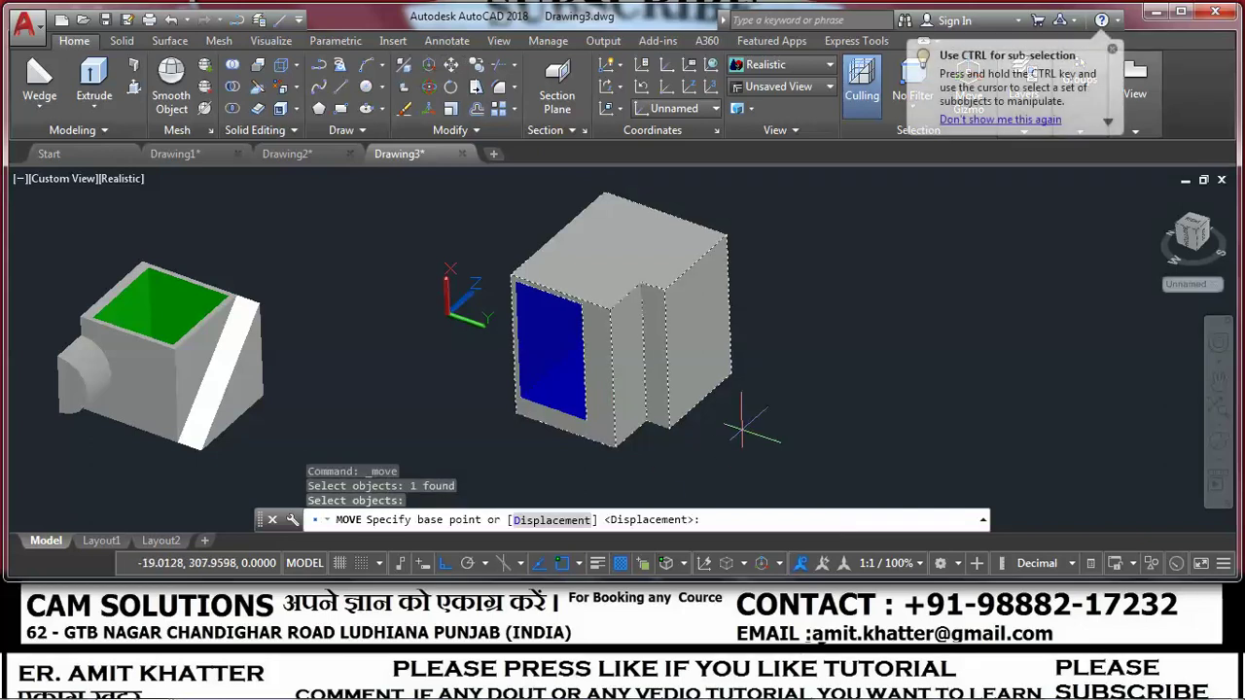
click(739, 428)
click(580, 440)
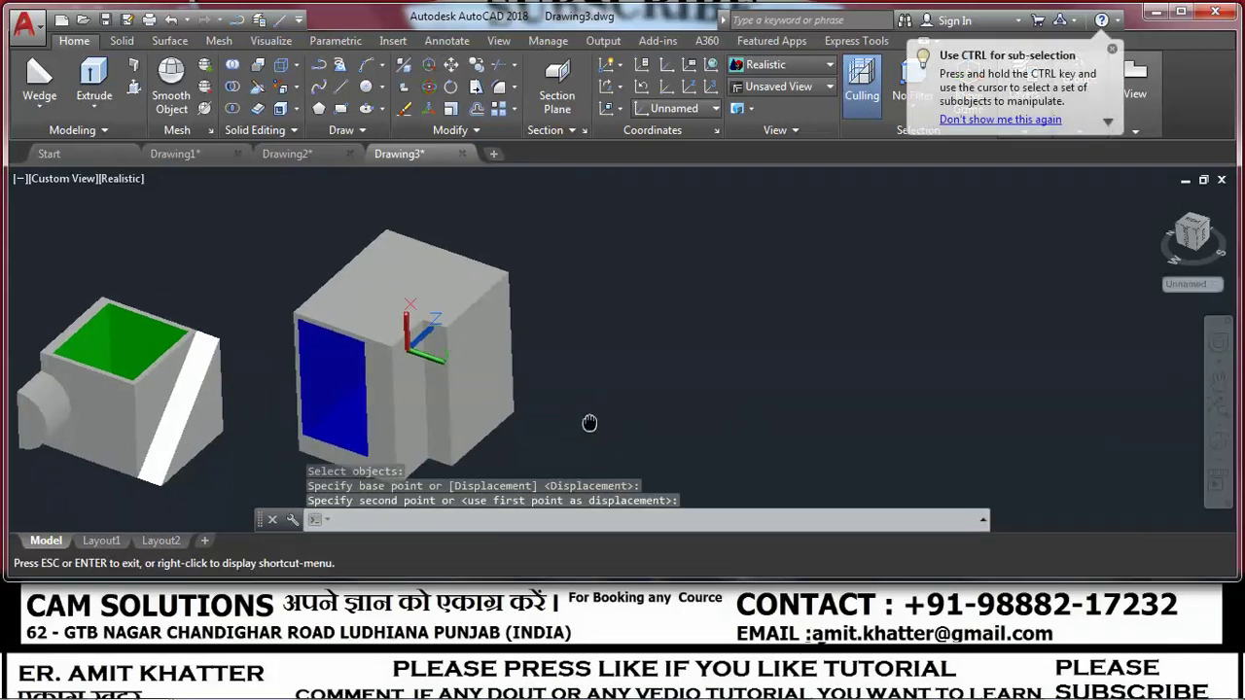
Orbit the model to a new viewing angle.
click(1216, 437)
drag(815, 386, 643, 307)
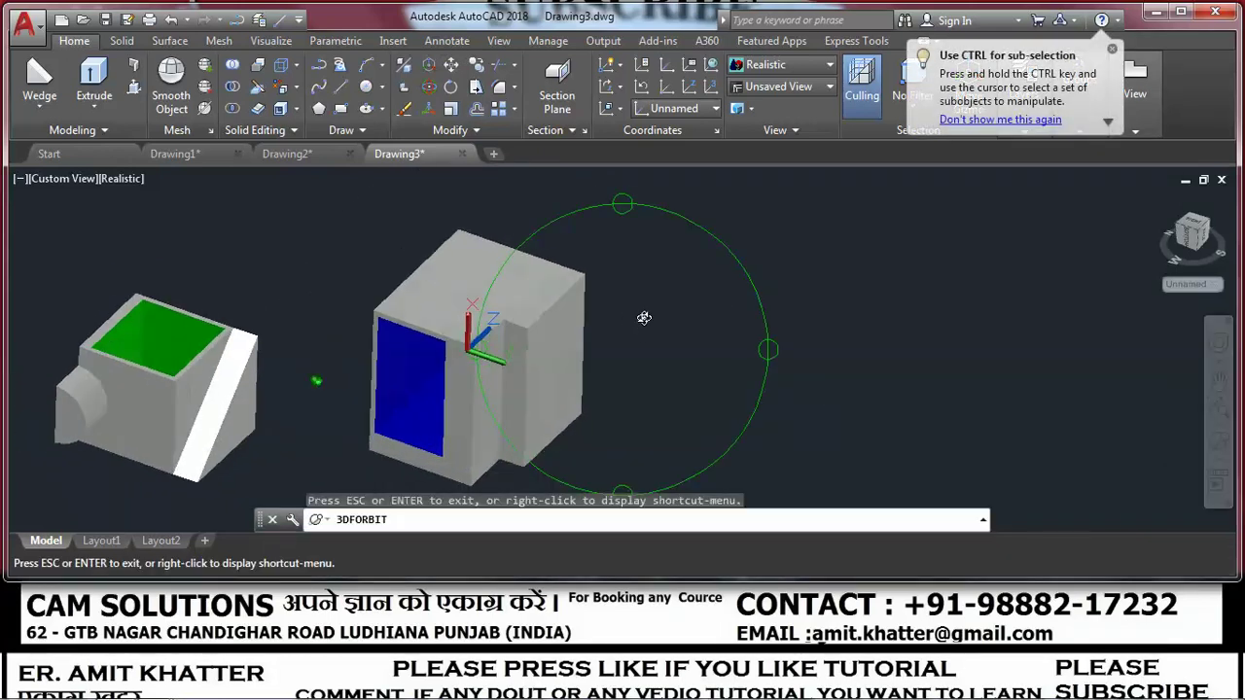
right_click(636, 305)
click(661, 317)
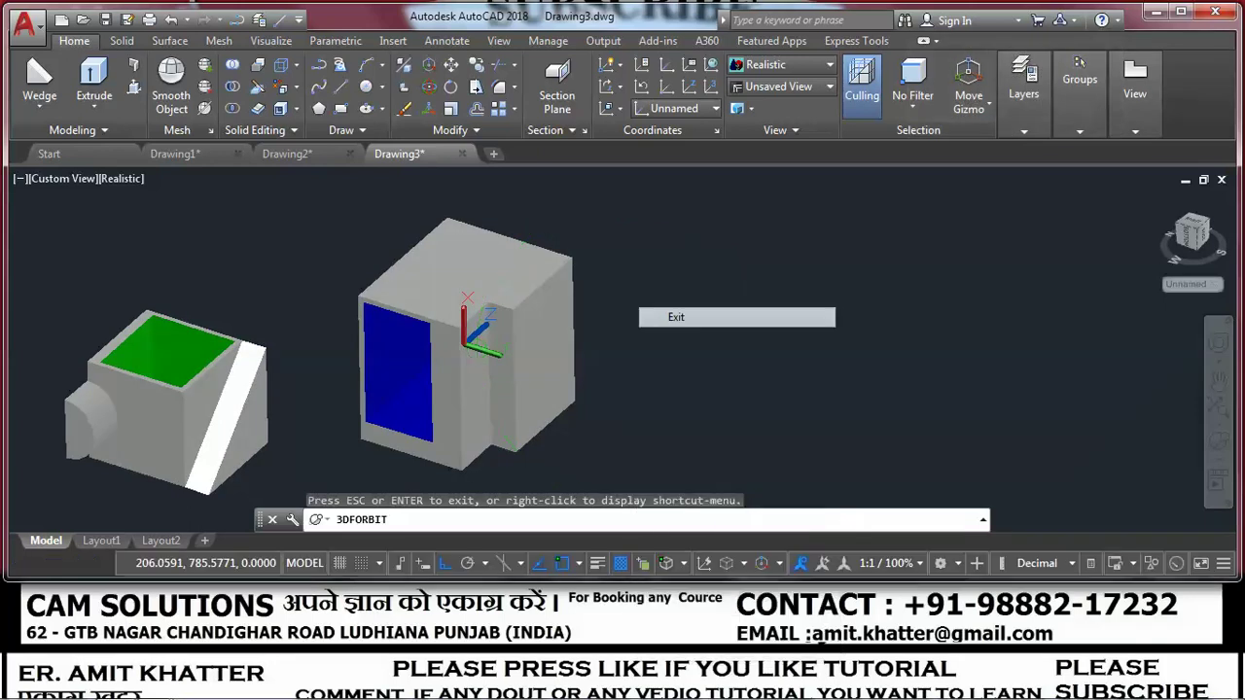
click(40, 103)
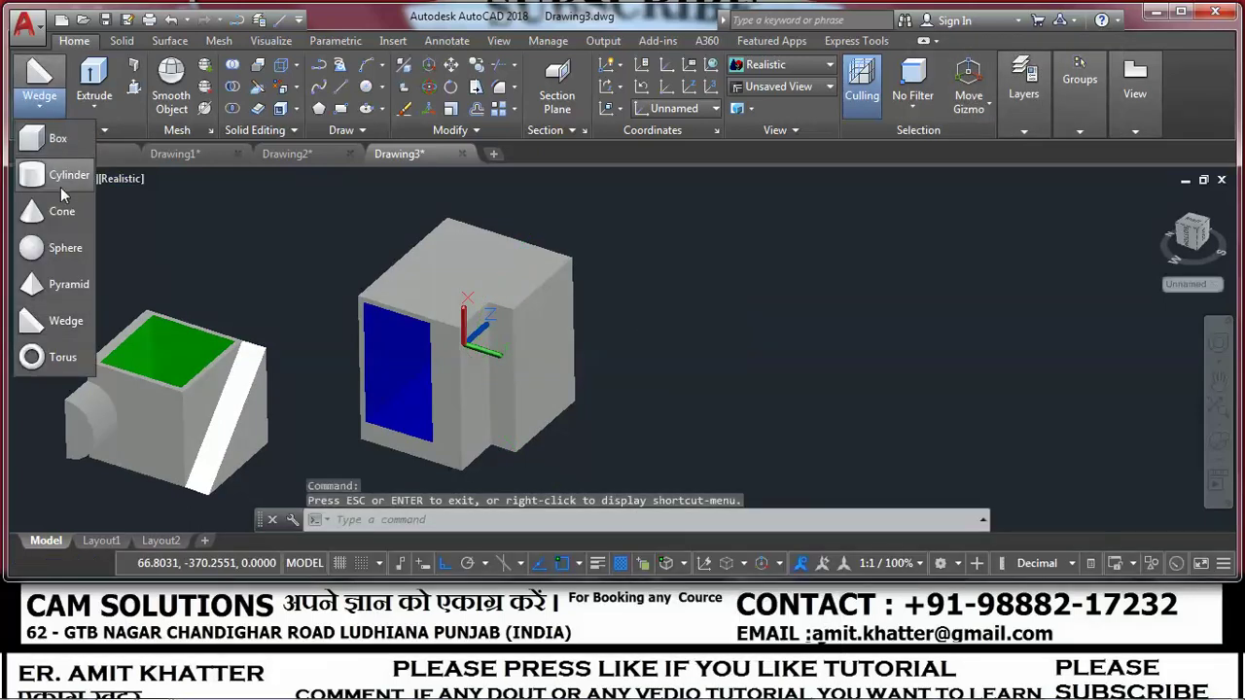
Draw a flat rectangular box right of the stepped box, accepting the default height.
click(47, 144)
click(684, 404)
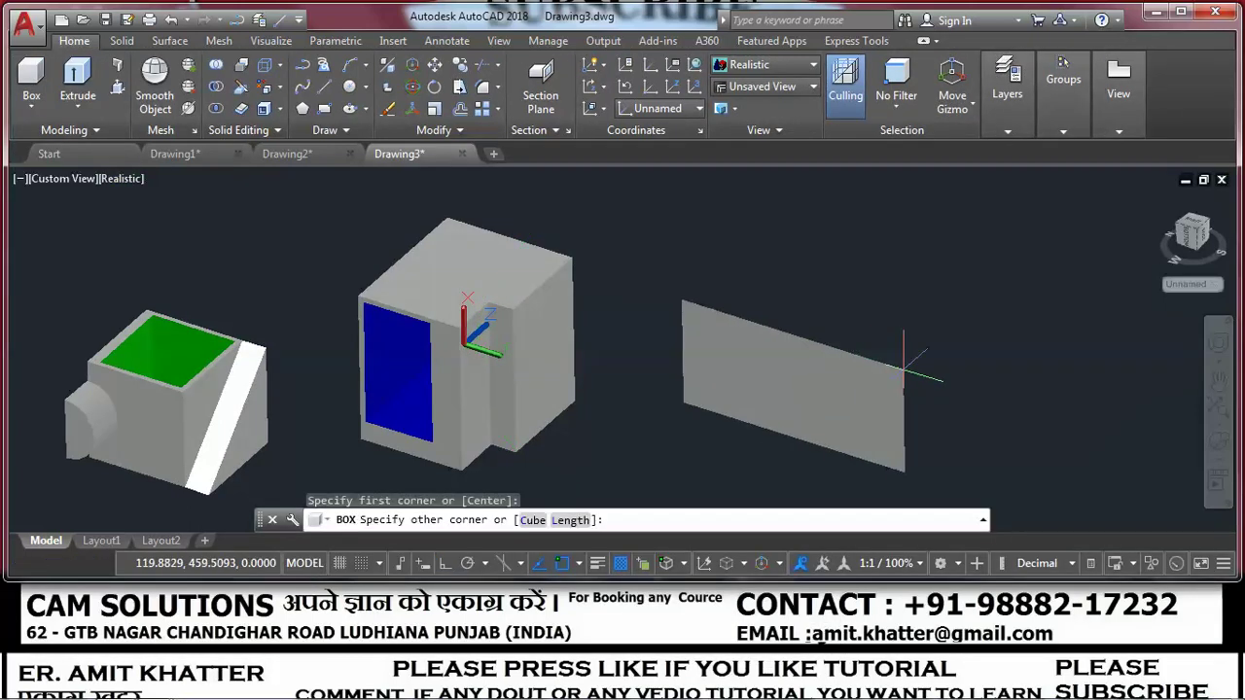
click(961, 321)
mouse_move(968, 321)
middle_down()
mouse_move(772, 325)
mouse_move(748, 341)
mouse_move(710, 319)
mouse_move(512, 339)
mouse_move(461, 325)
middle_up()
key(Return)
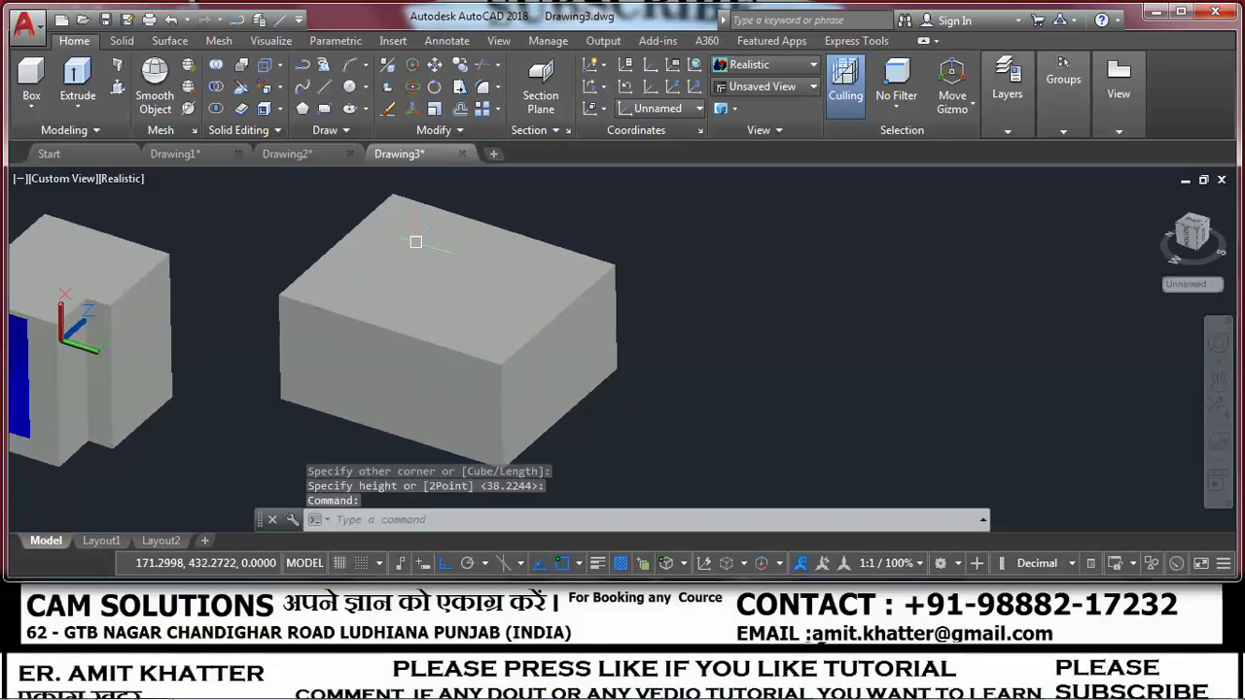
mouse_move(286, 154)
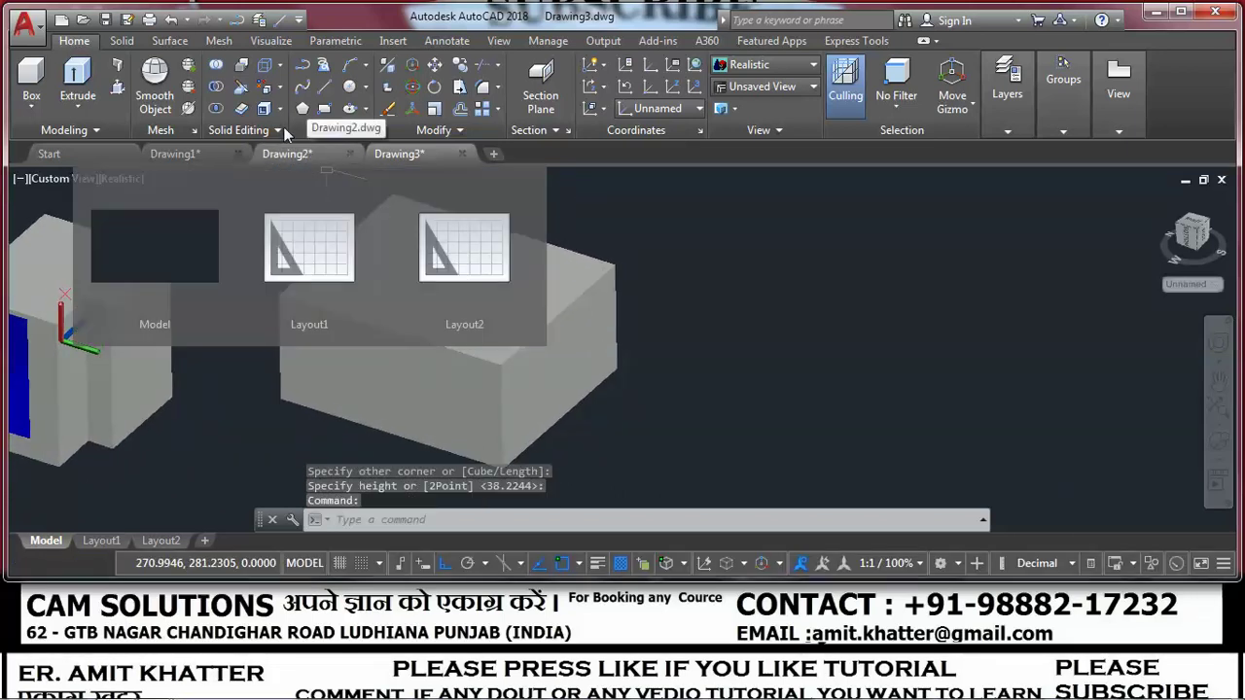
Make a first slice attempt on the new box, picking plane points and a side to keep.
click(241, 86)
click(425, 305)
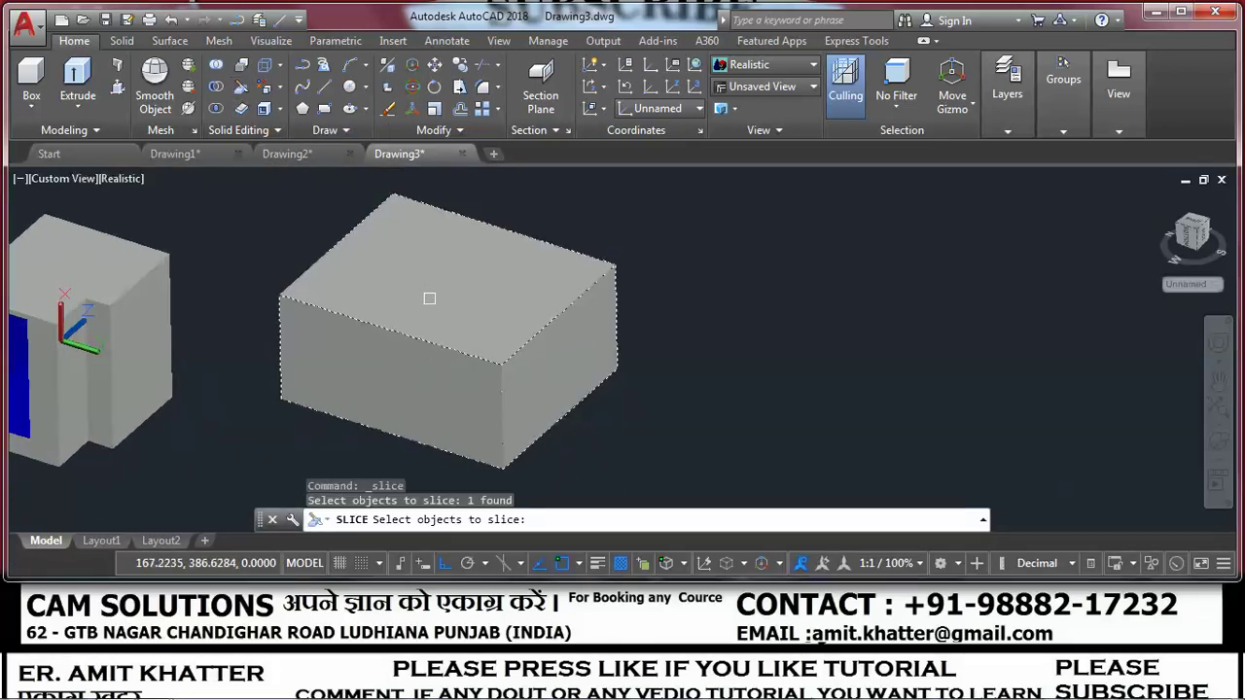
key(Return)
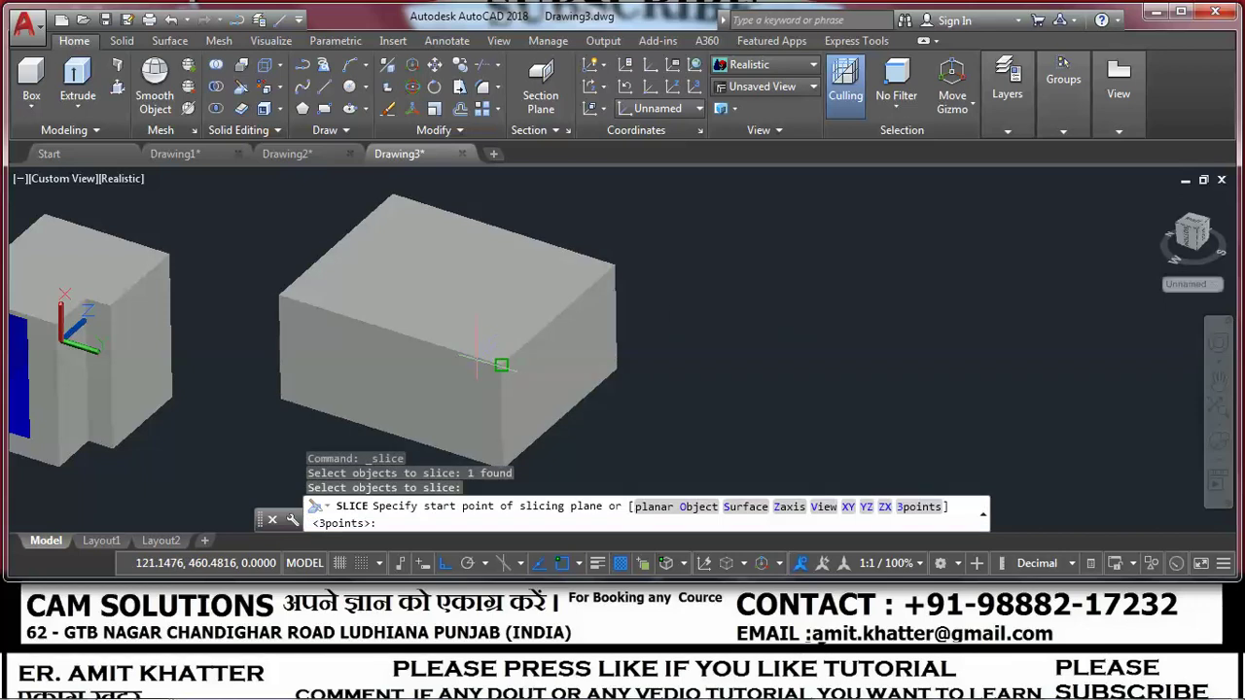
click(501, 365)
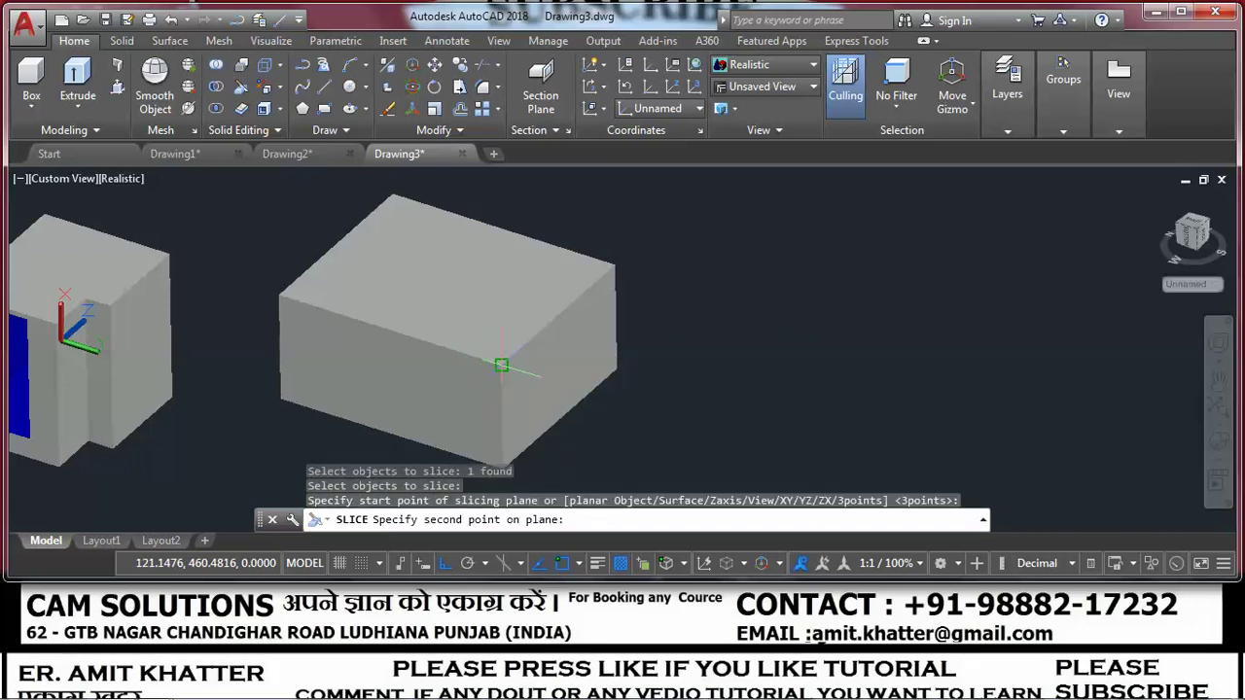
click(393, 193)
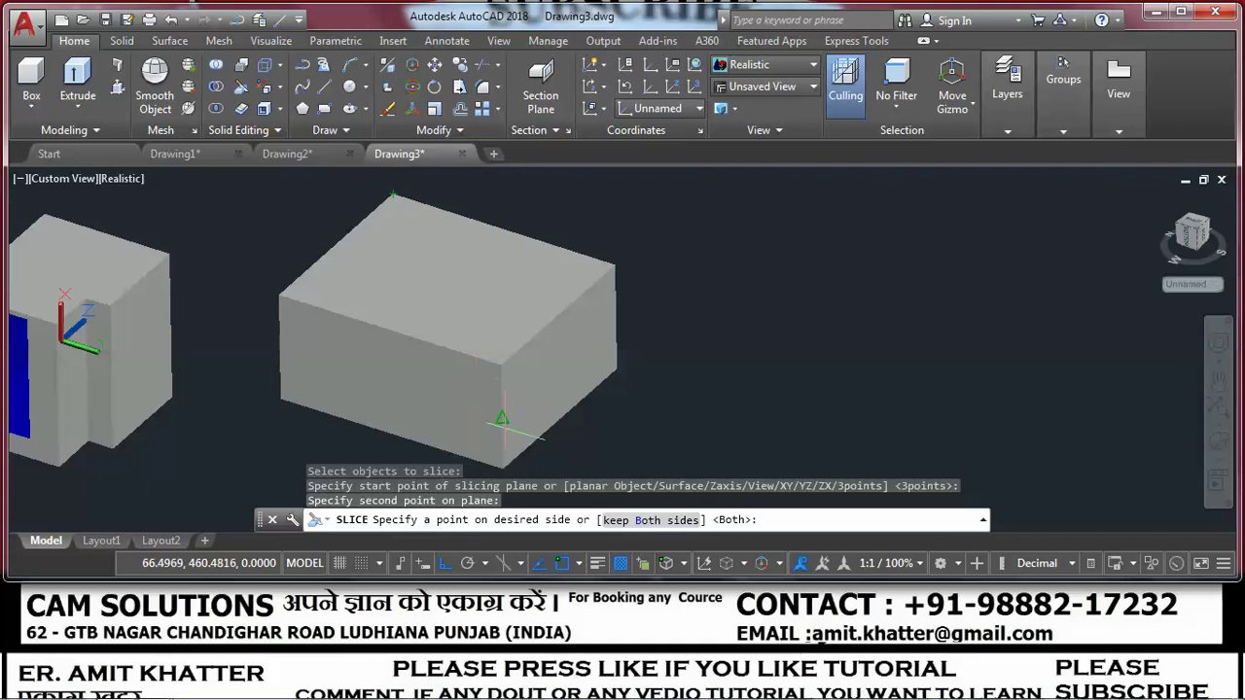
click(502, 470)
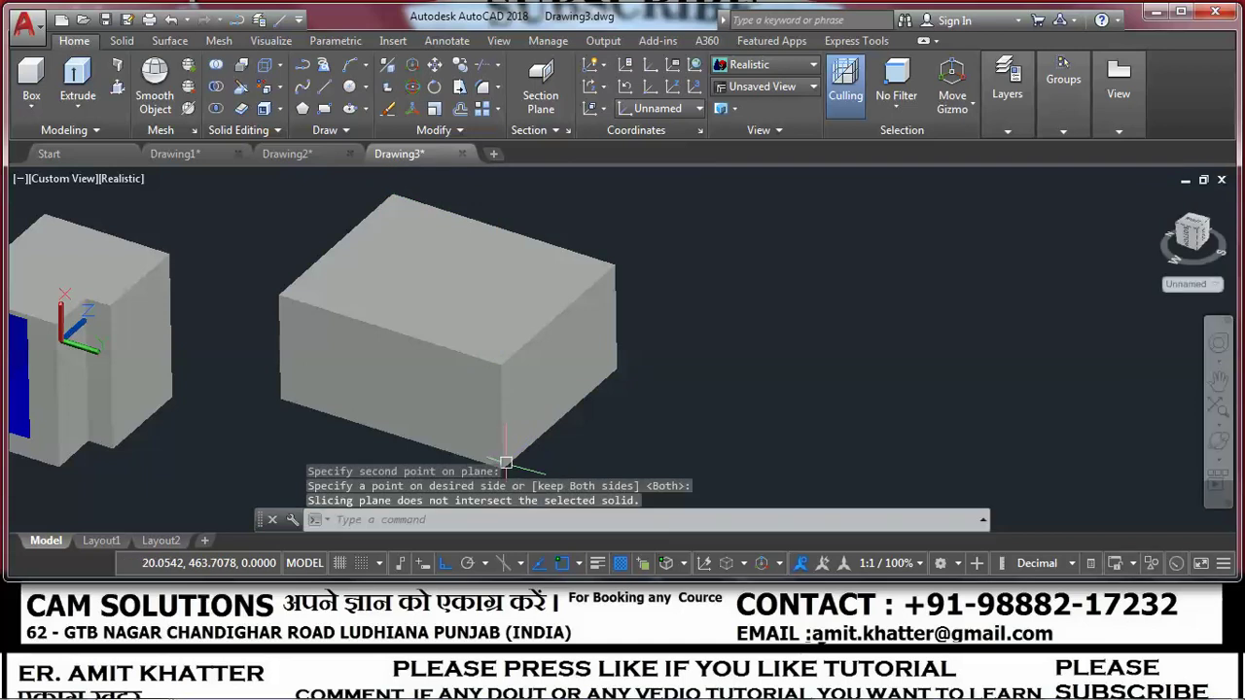
Slice the box along a 3-point plane through its top and bottom corners, keeping one side.
click(248, 93)
click(376, 302)
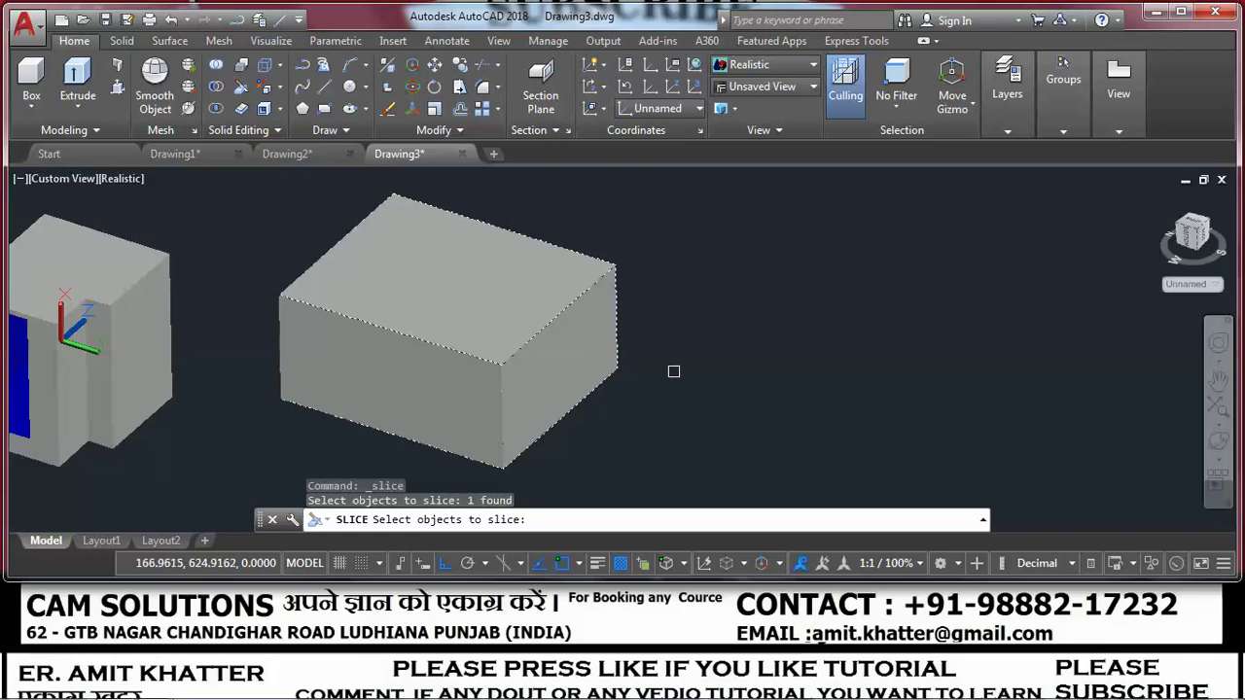
key(Return)
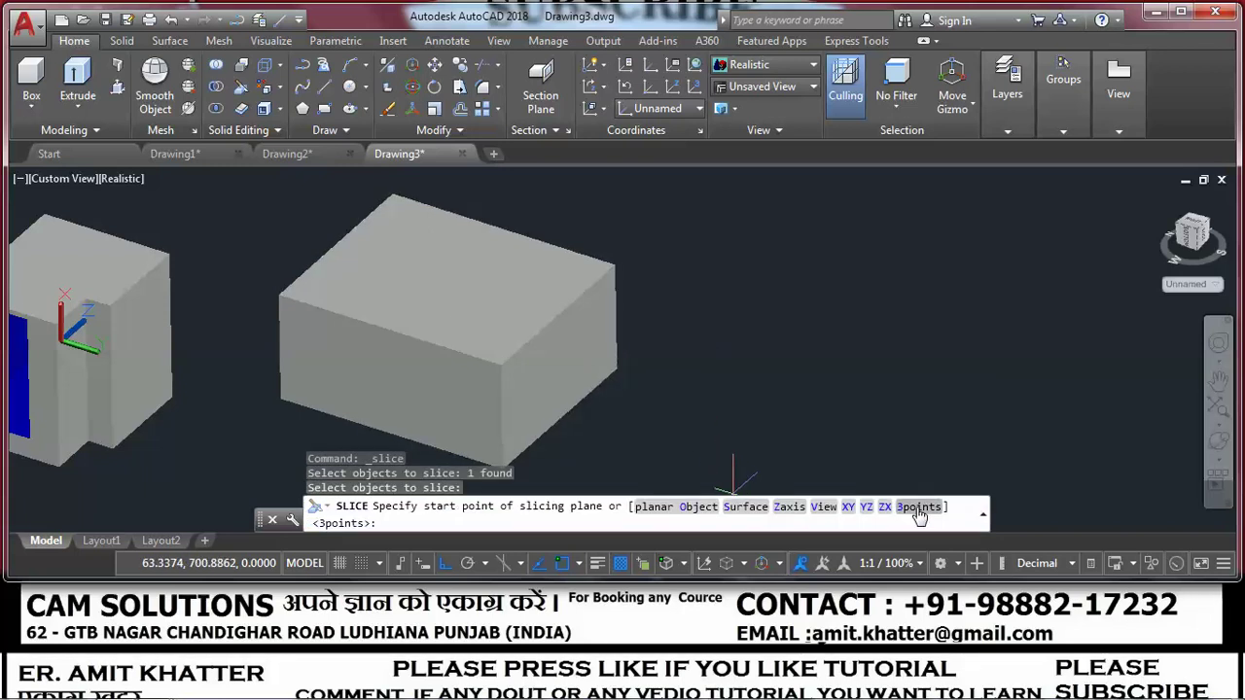
click(918, 507)
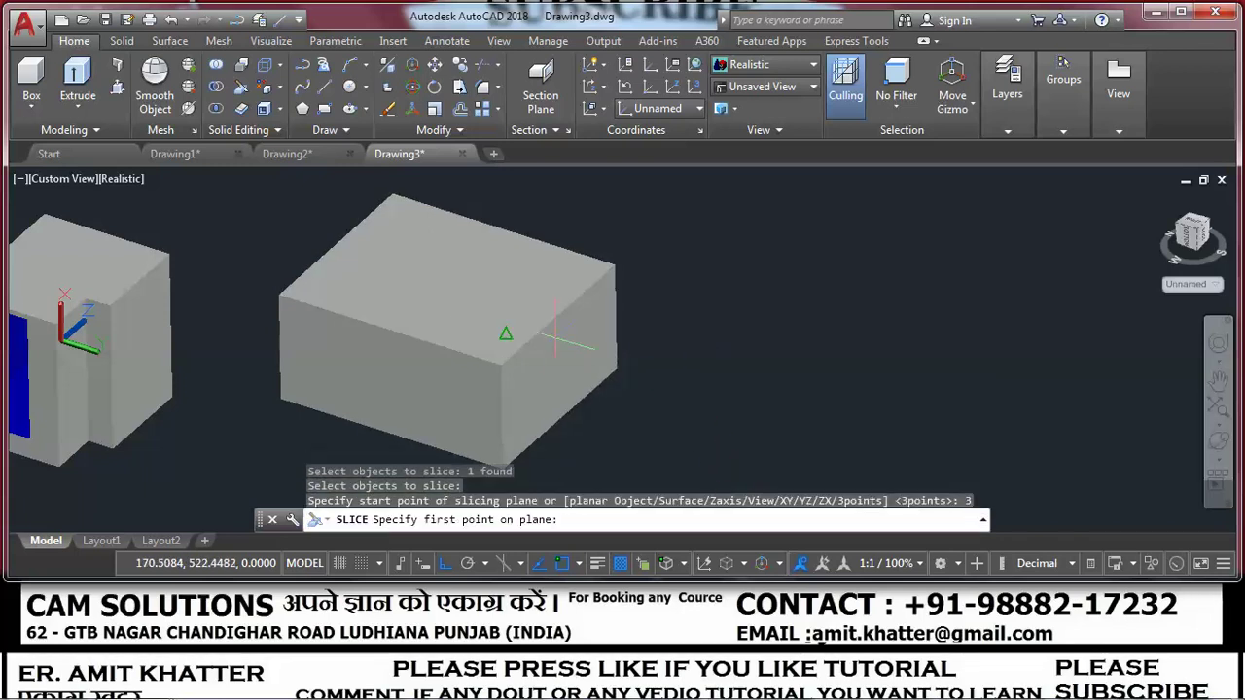
click(501, 366)
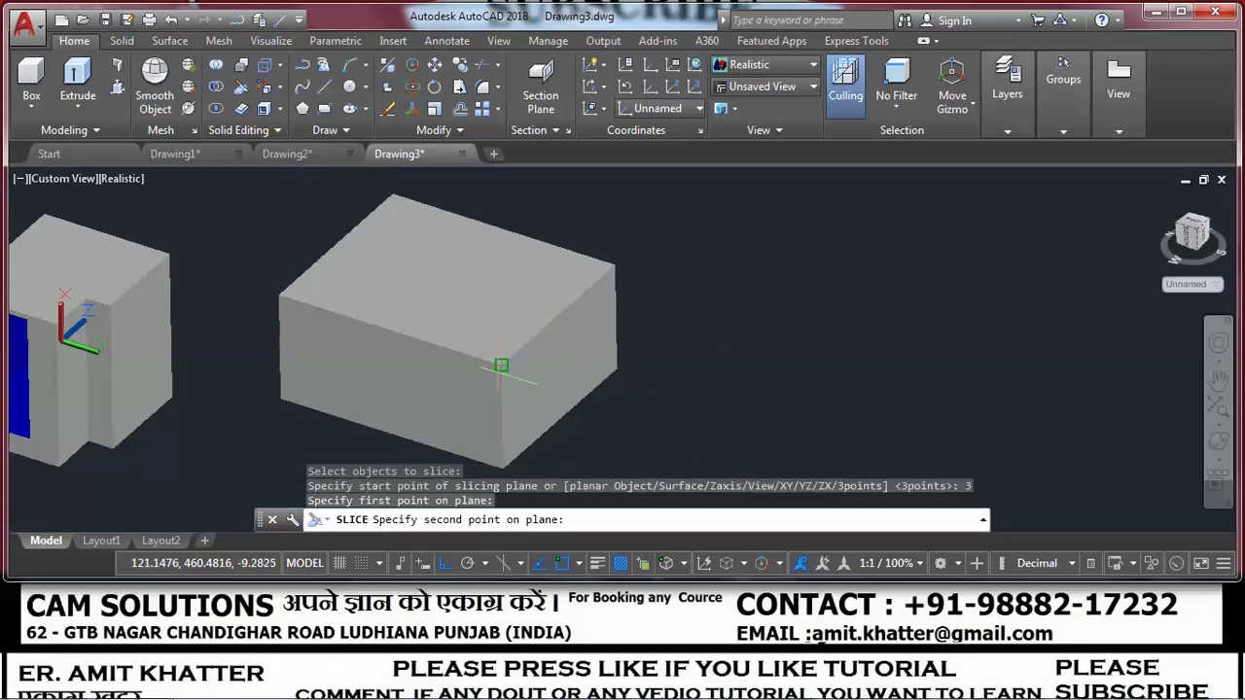
click(393, 192)
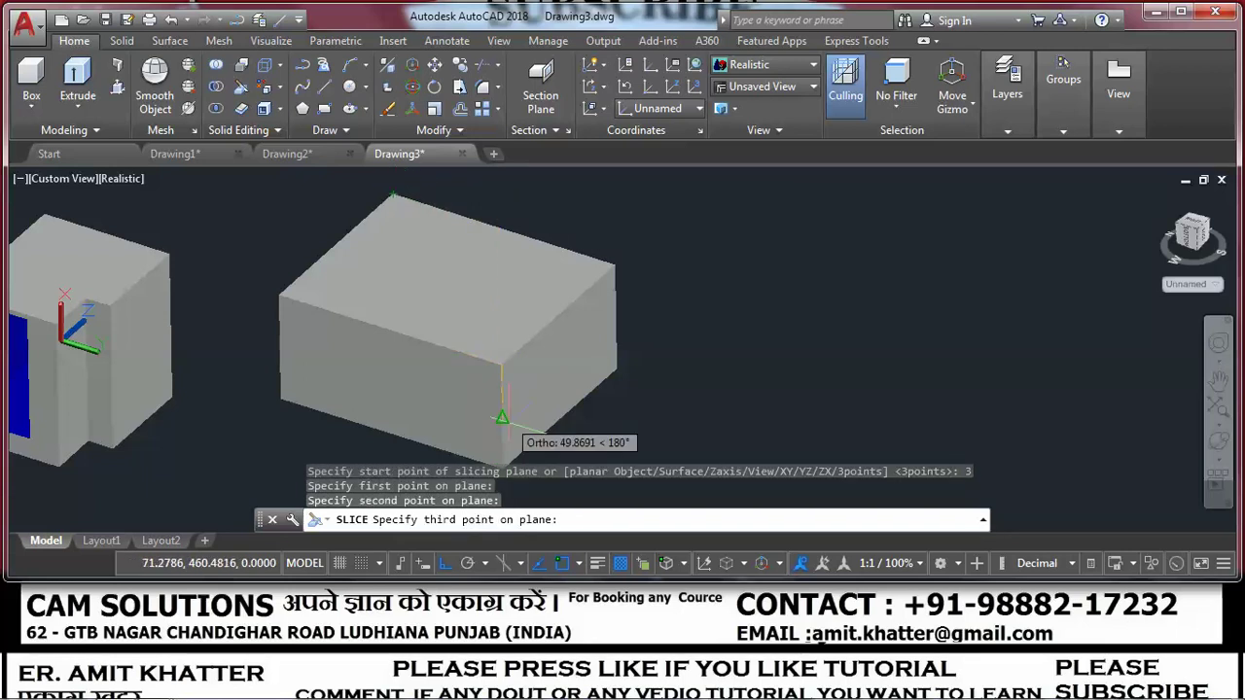
click(502, 464)
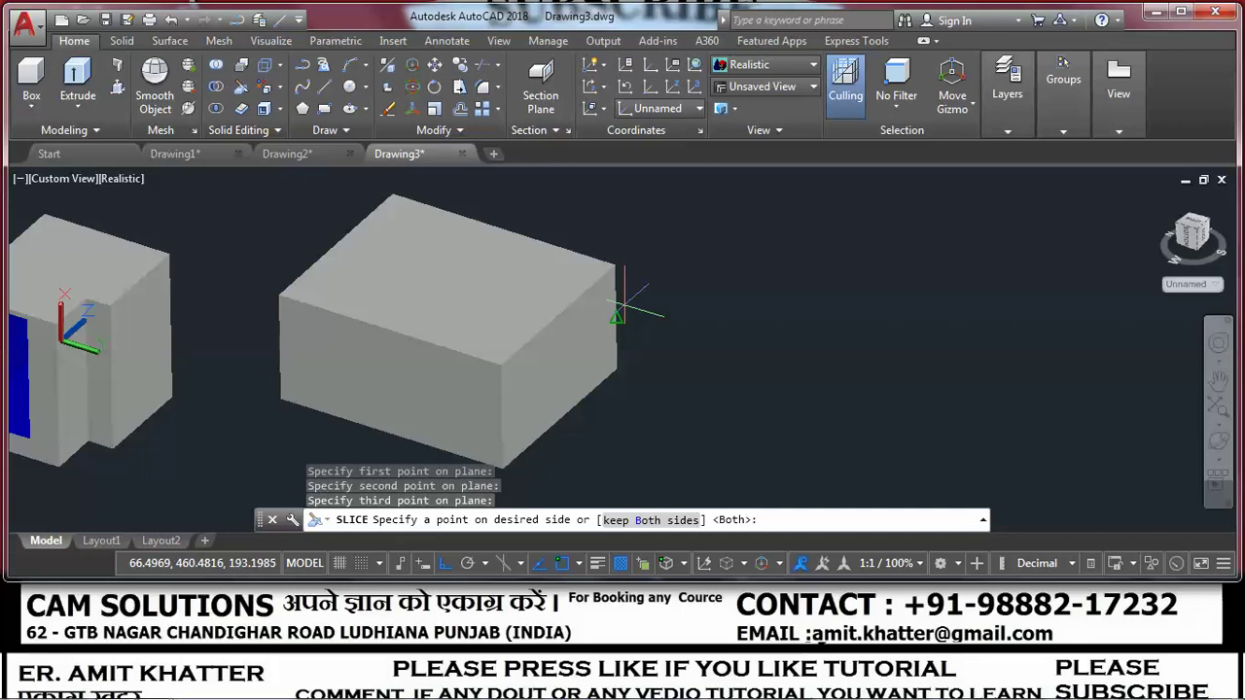
click(619, 266)
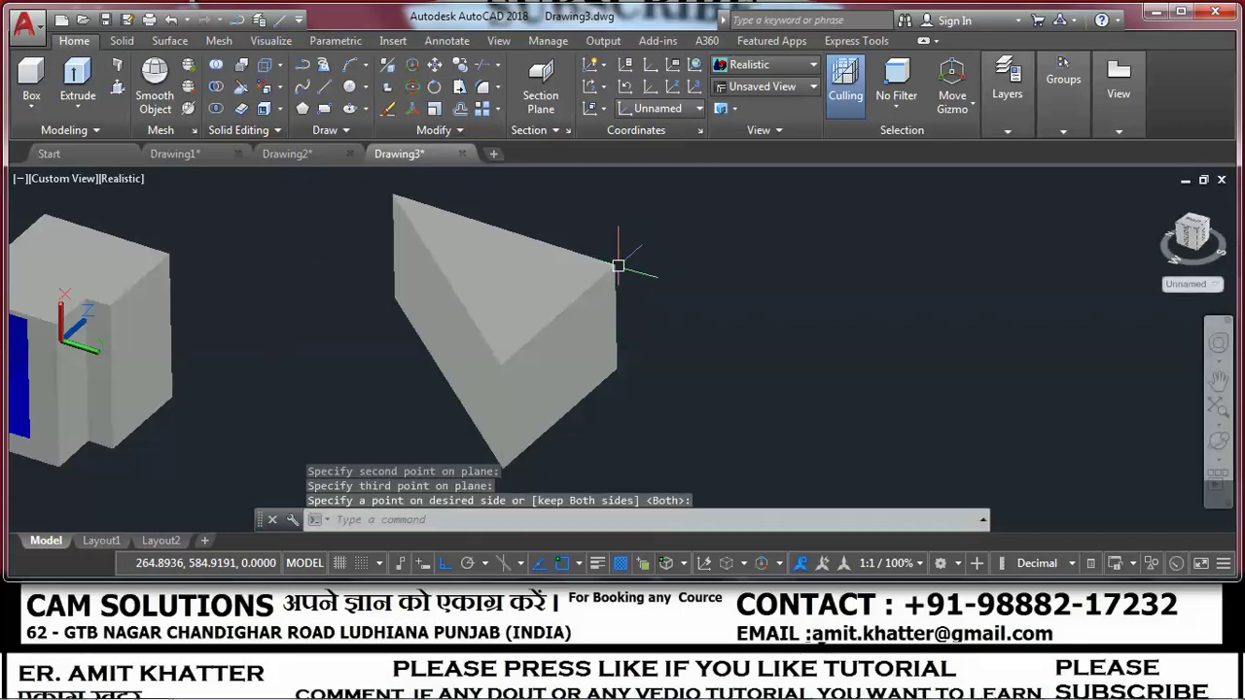
Switch to Shaded with edges and orbit to inspect the wedge.
click(116, 181)
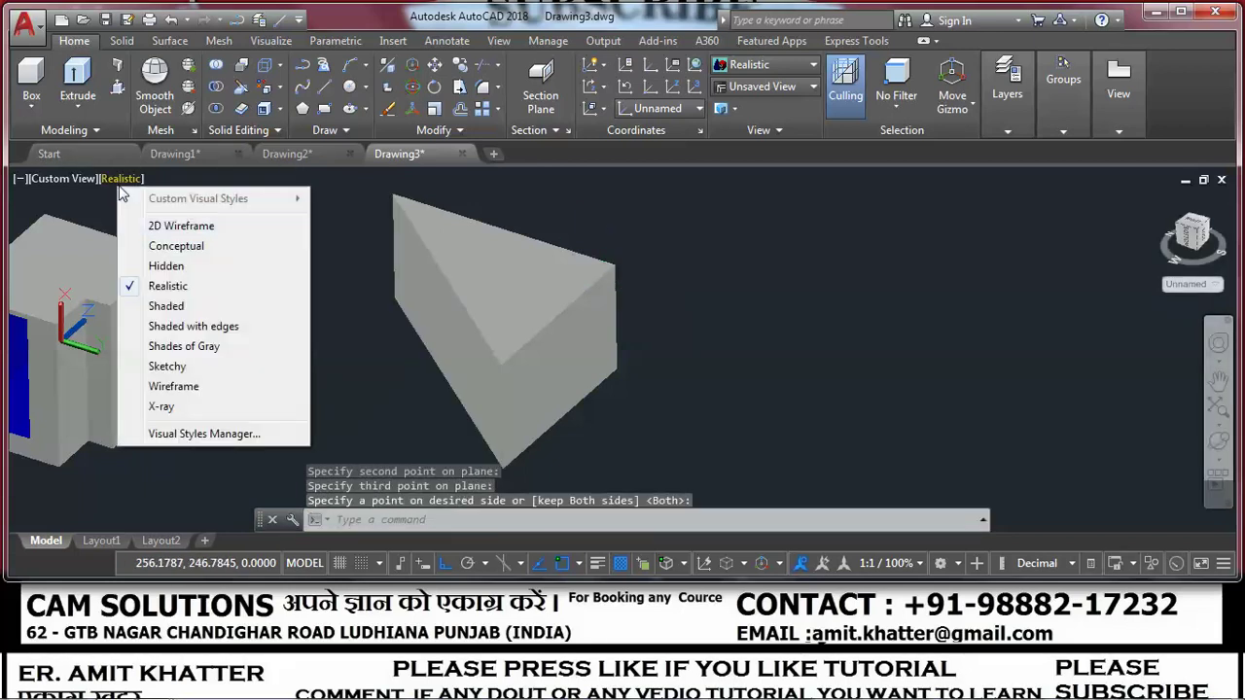
click(184, 331)
click(1216, 440)
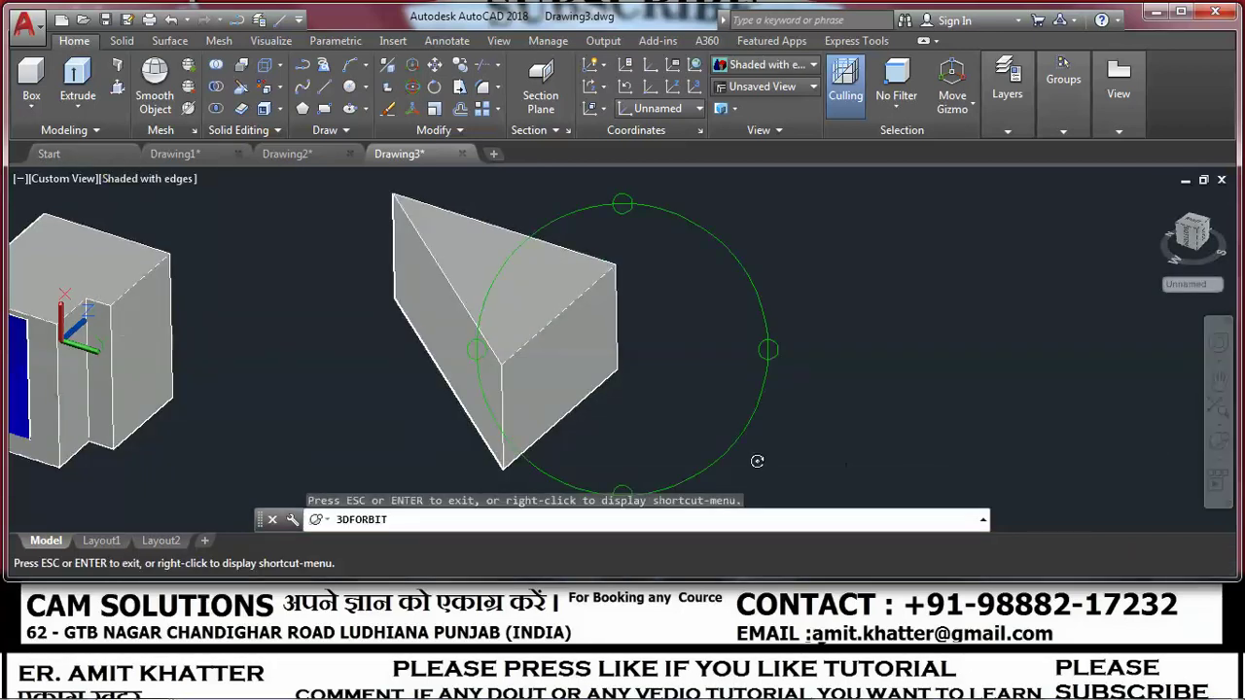
mouse_move(632, 437)
mouse_down()
mouse_move(590, 422)
mouse_move(687, 369)
mouse_move(625, 369)
mouse_move(676, 383)
mouse_move(589, 417)
mouse_move(637, 406)
mouse_up()
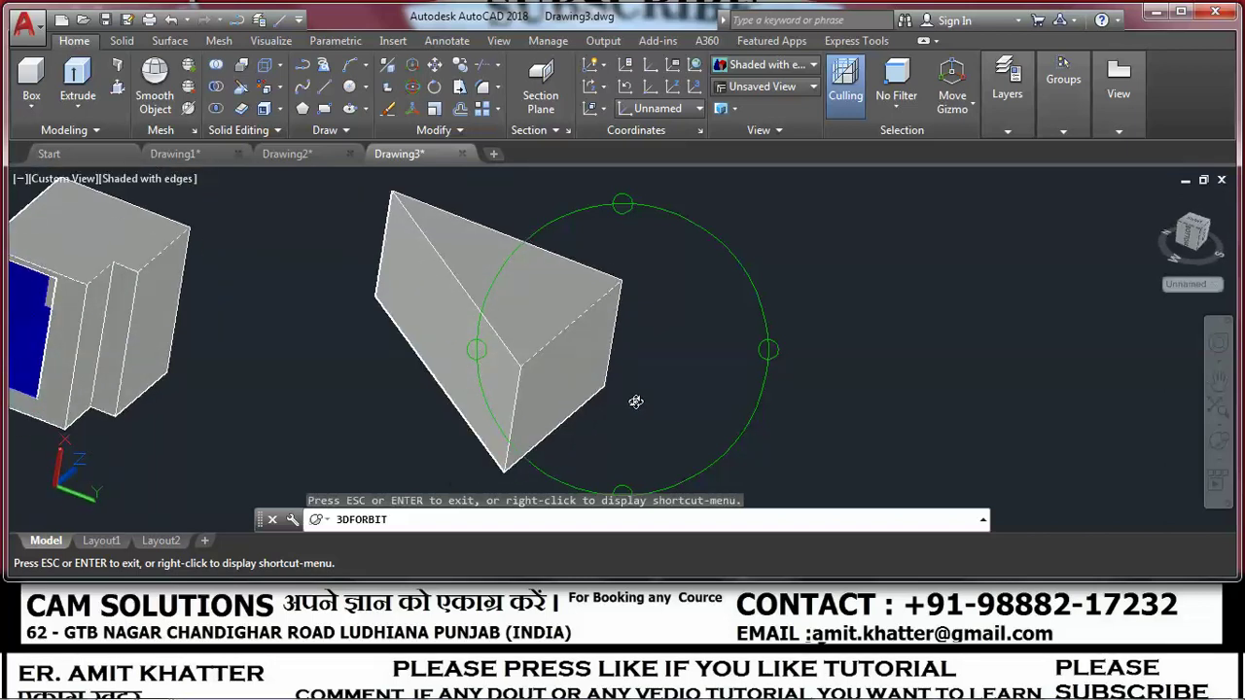
key(Escape)
Undo the style change and the slice to restore the full box, shown Shaded with edges.
key(ctrl+z)
key(ctrl+z)
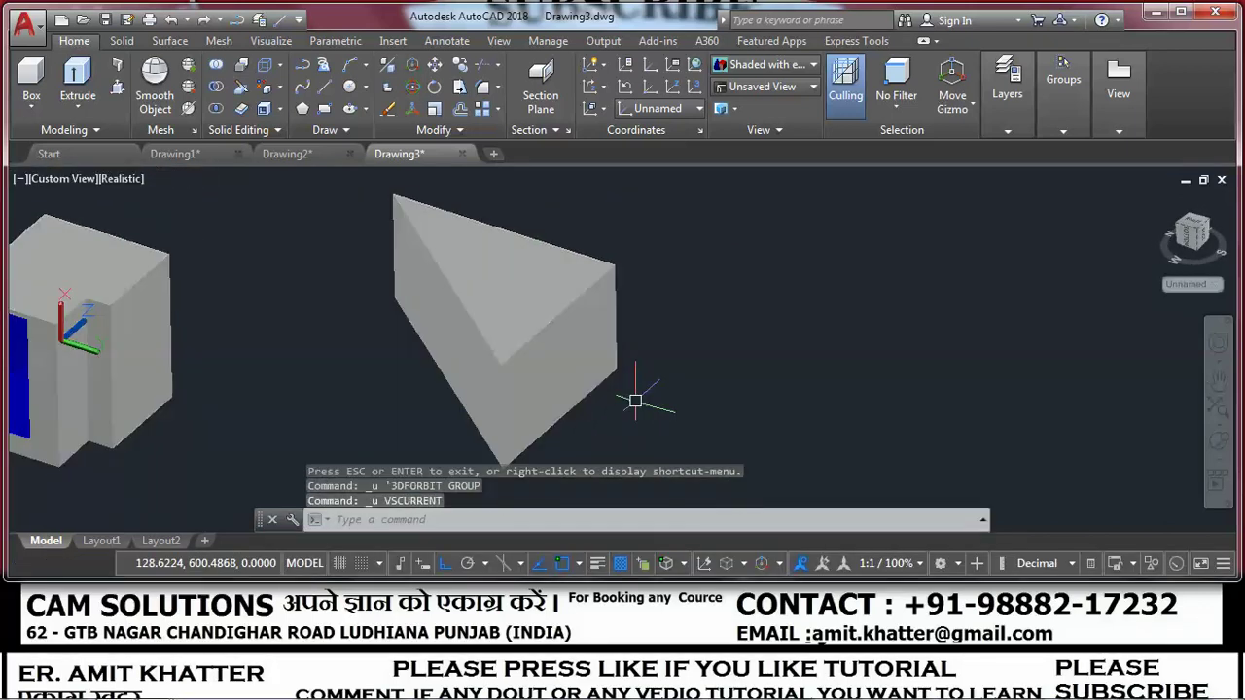
key(ctrl+z)
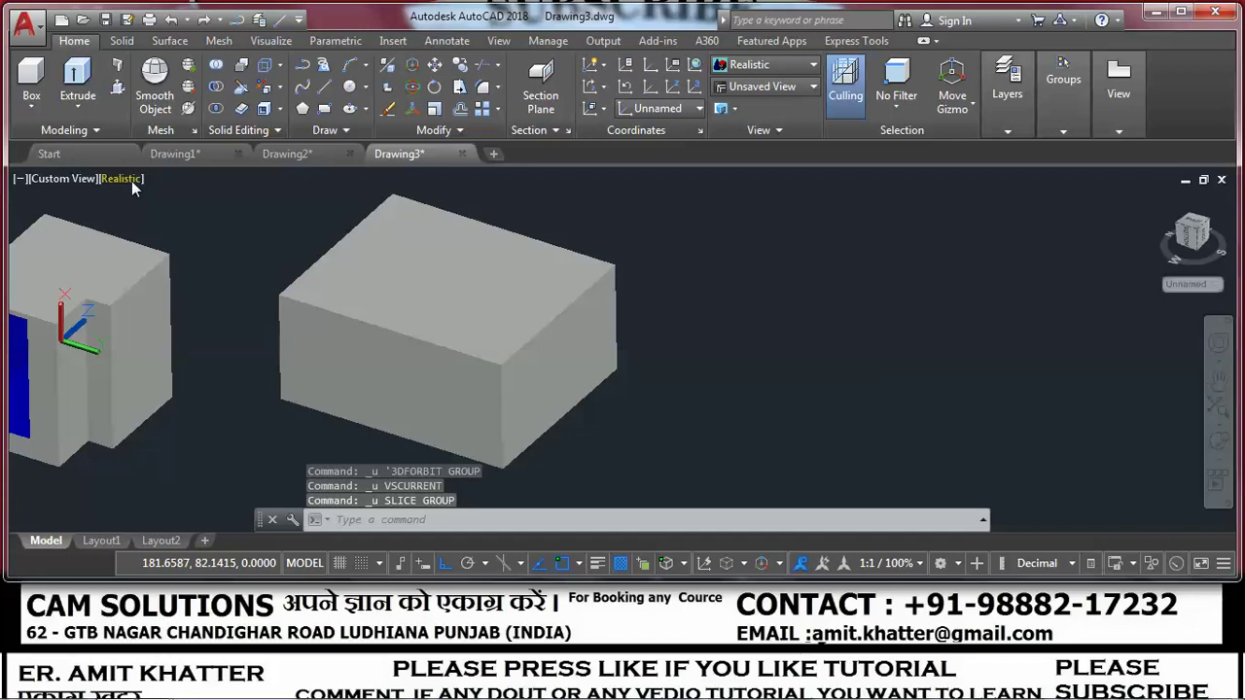
click(123, 178)
click(209, 328)
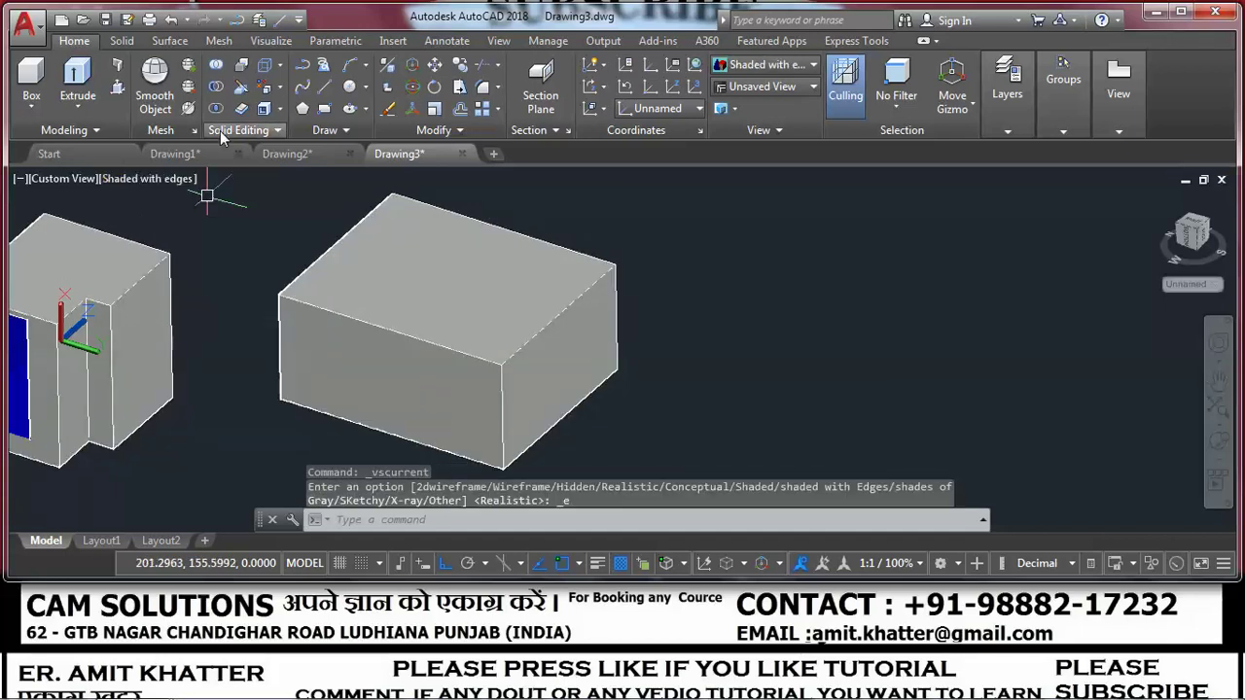
click(241, 86)
click(420, 394)
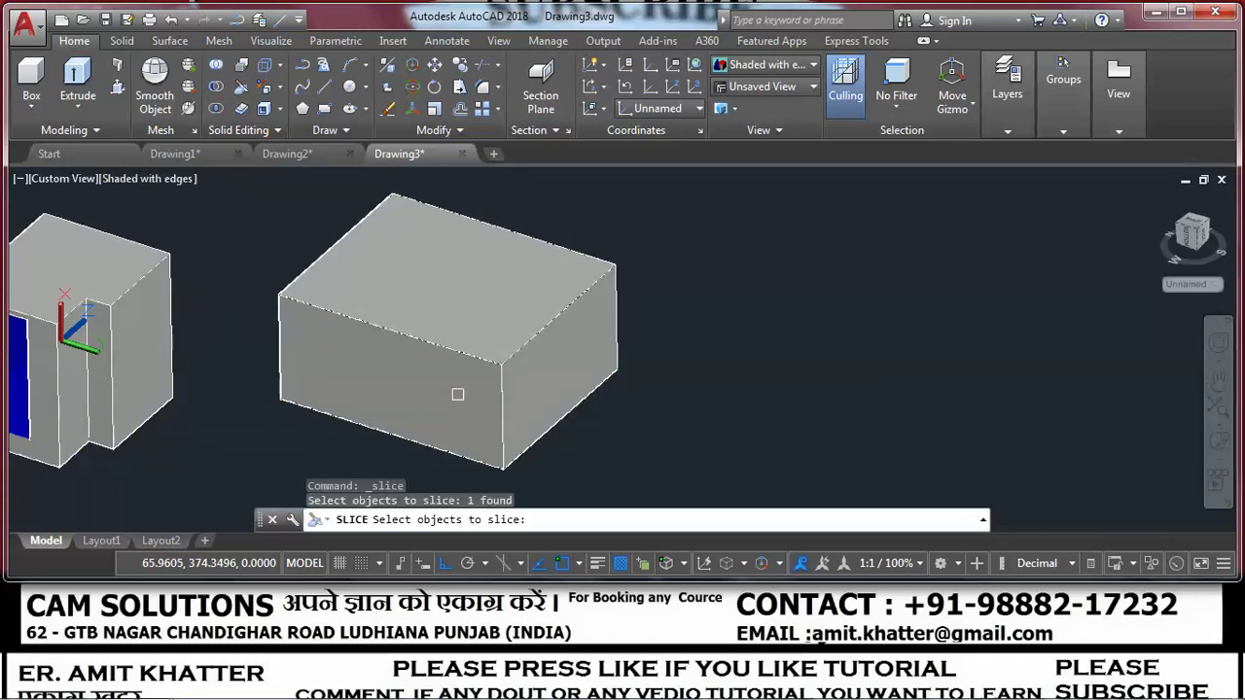
key(Return)
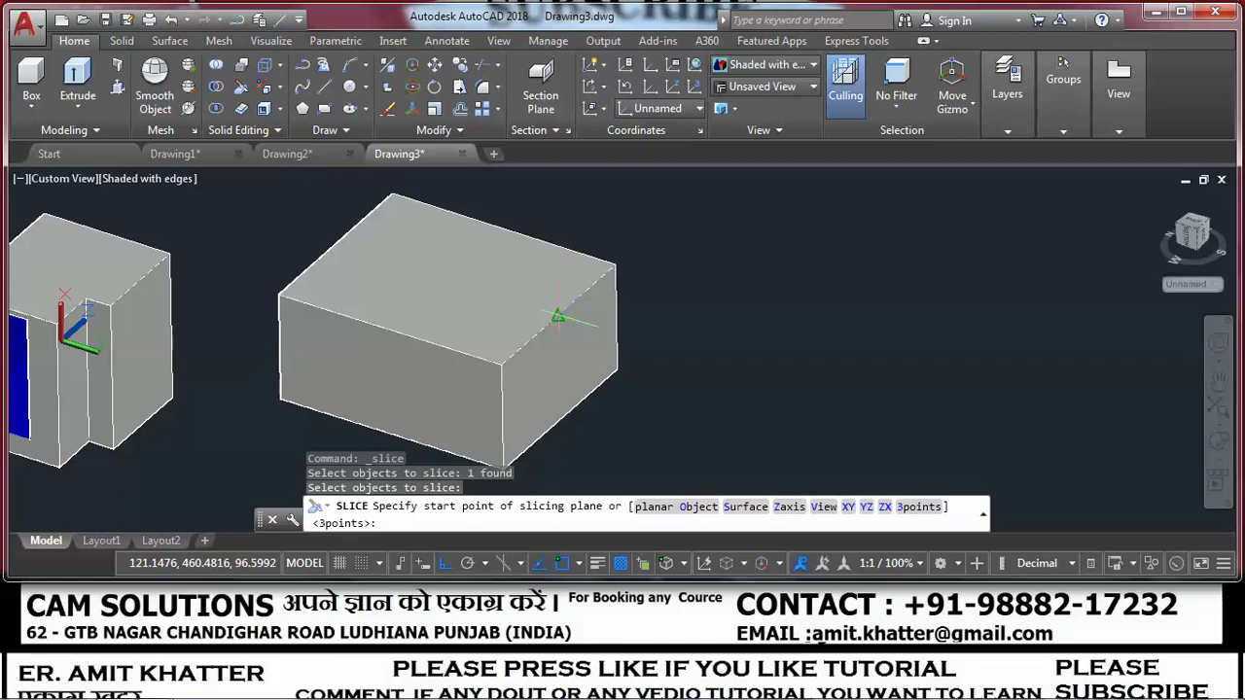
click(557, 317)
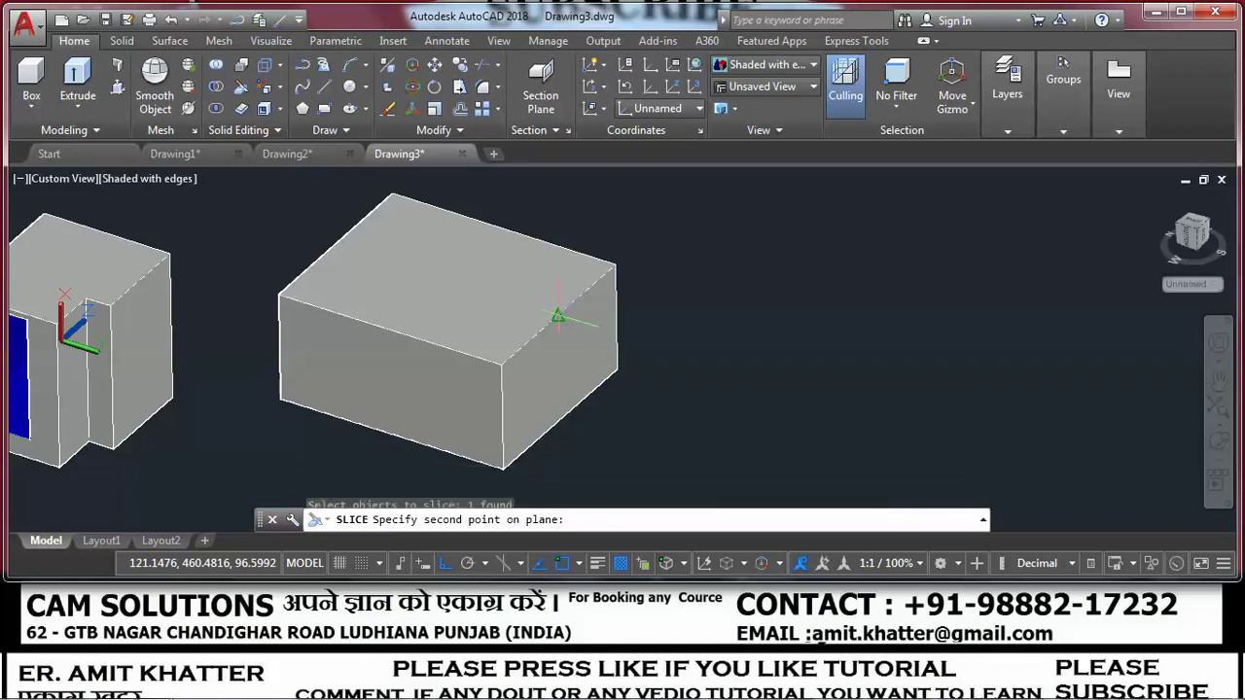
click(333, 244)
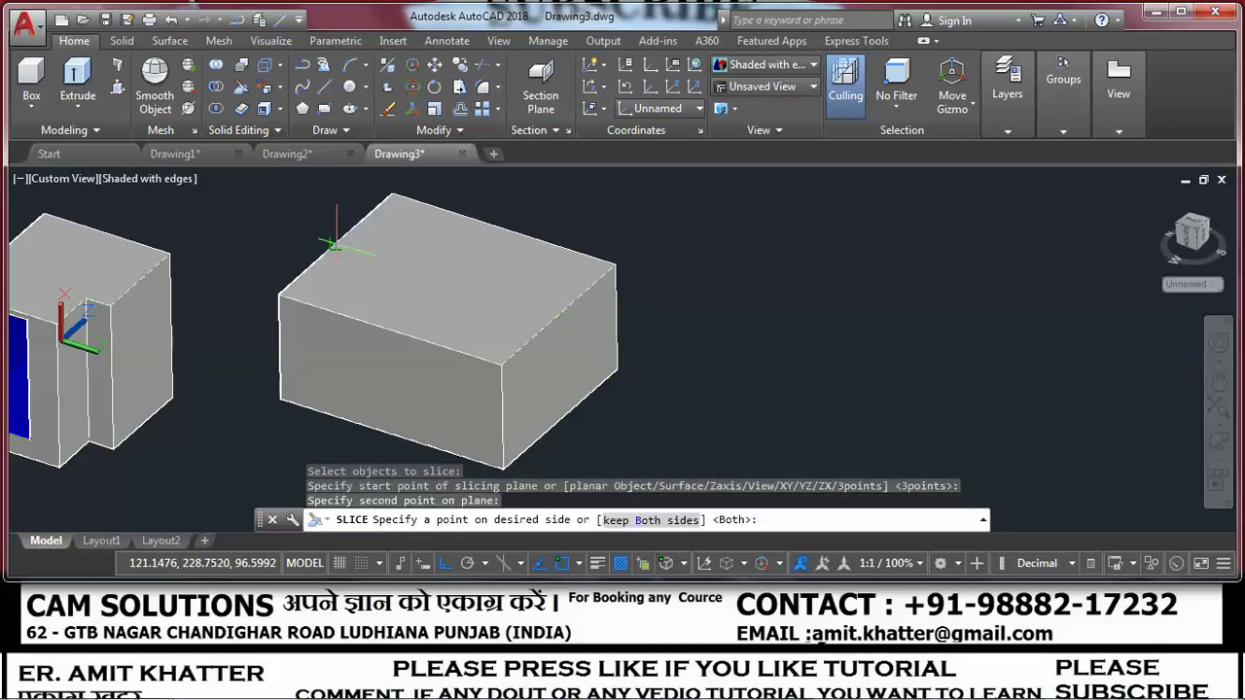
click(565, 413)
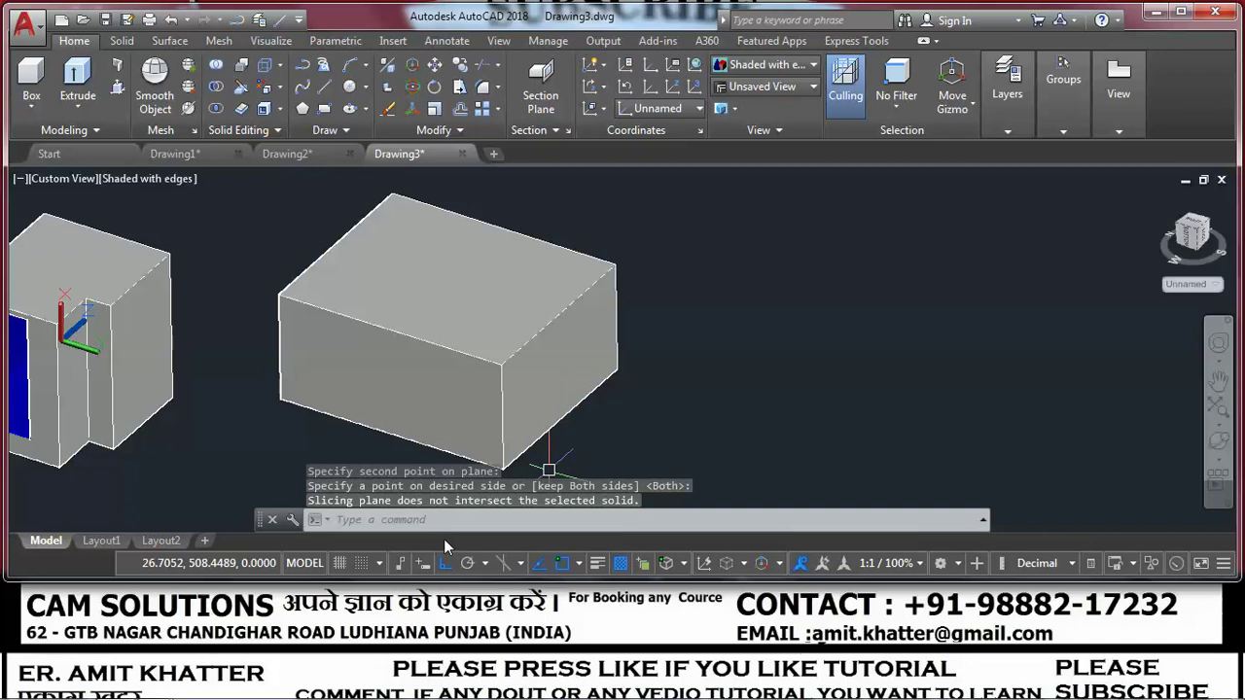
click(239, 90)
click(506, 456)
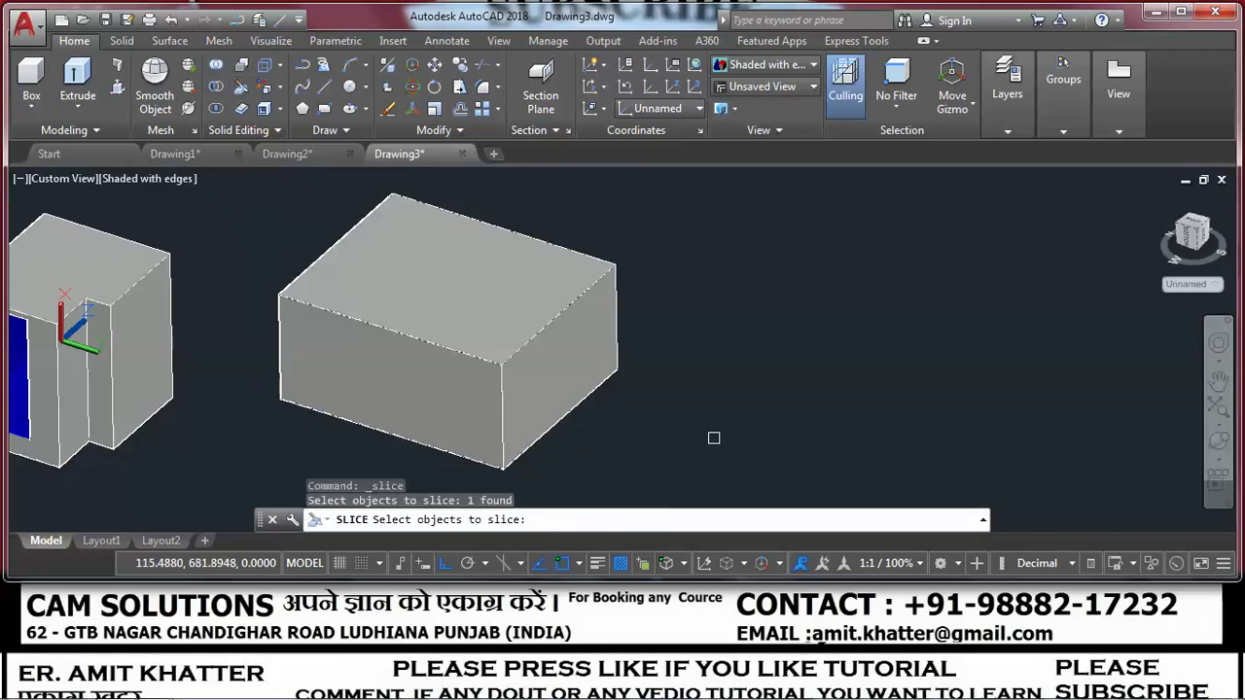
key(Return)
click(917, 512)
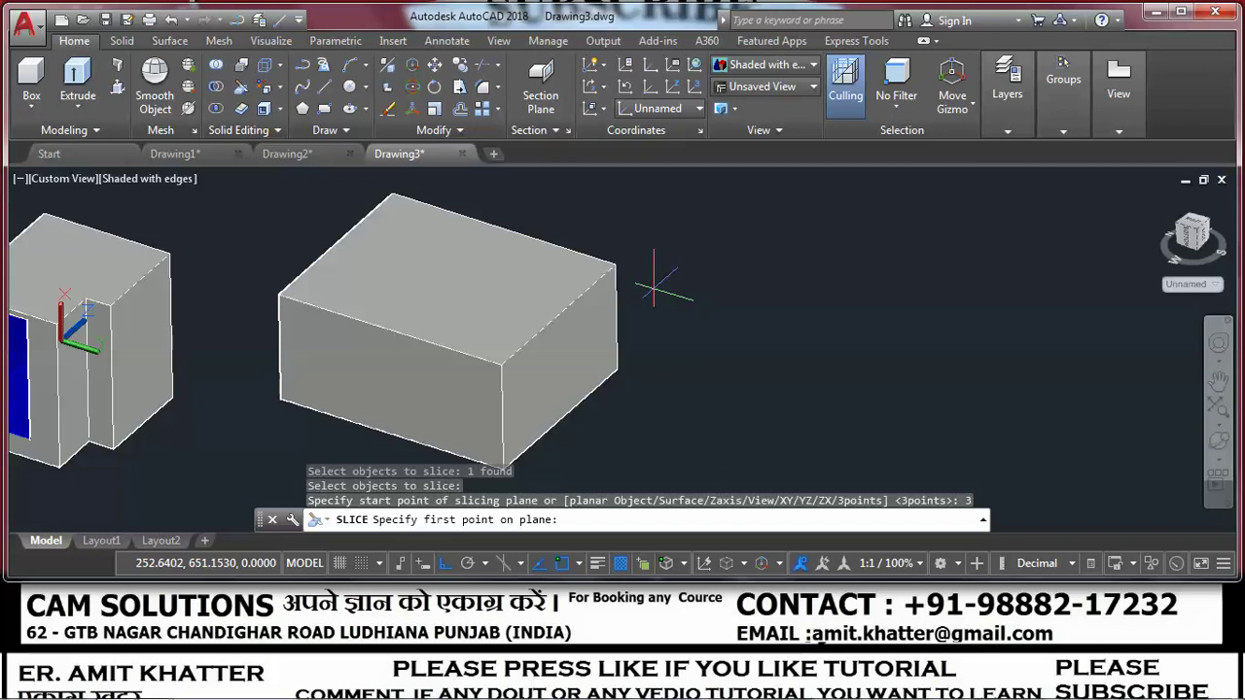
click(558, 315)
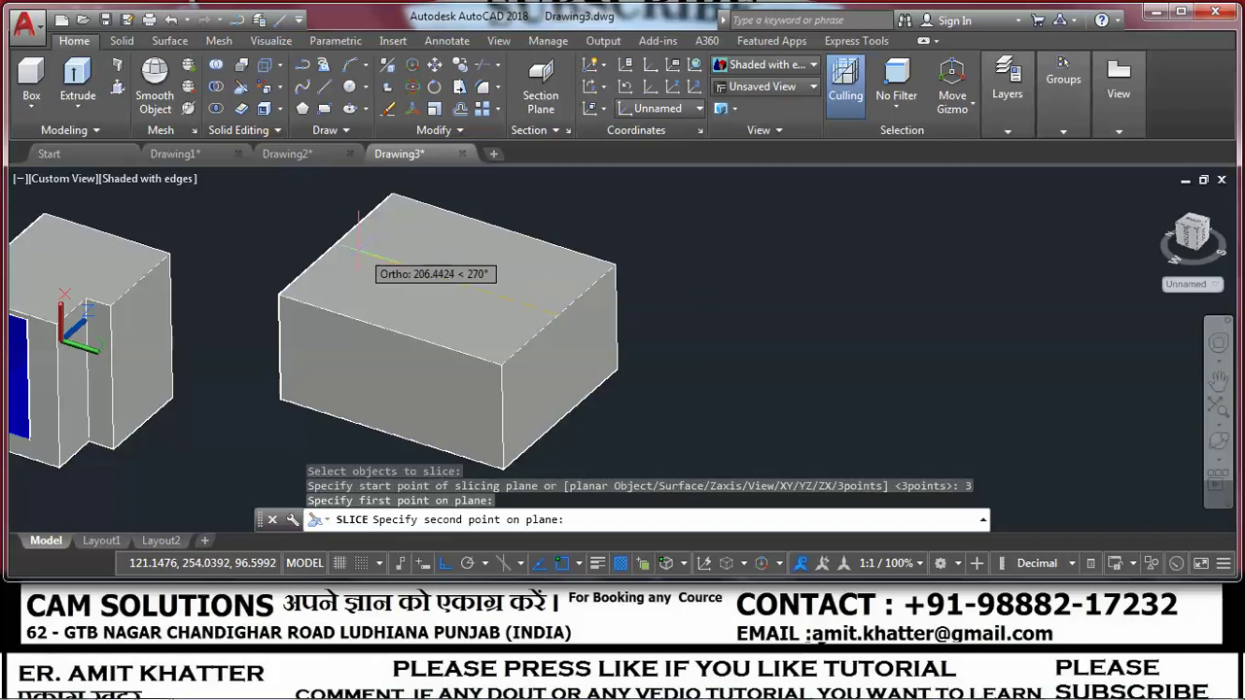
click(336, 230)
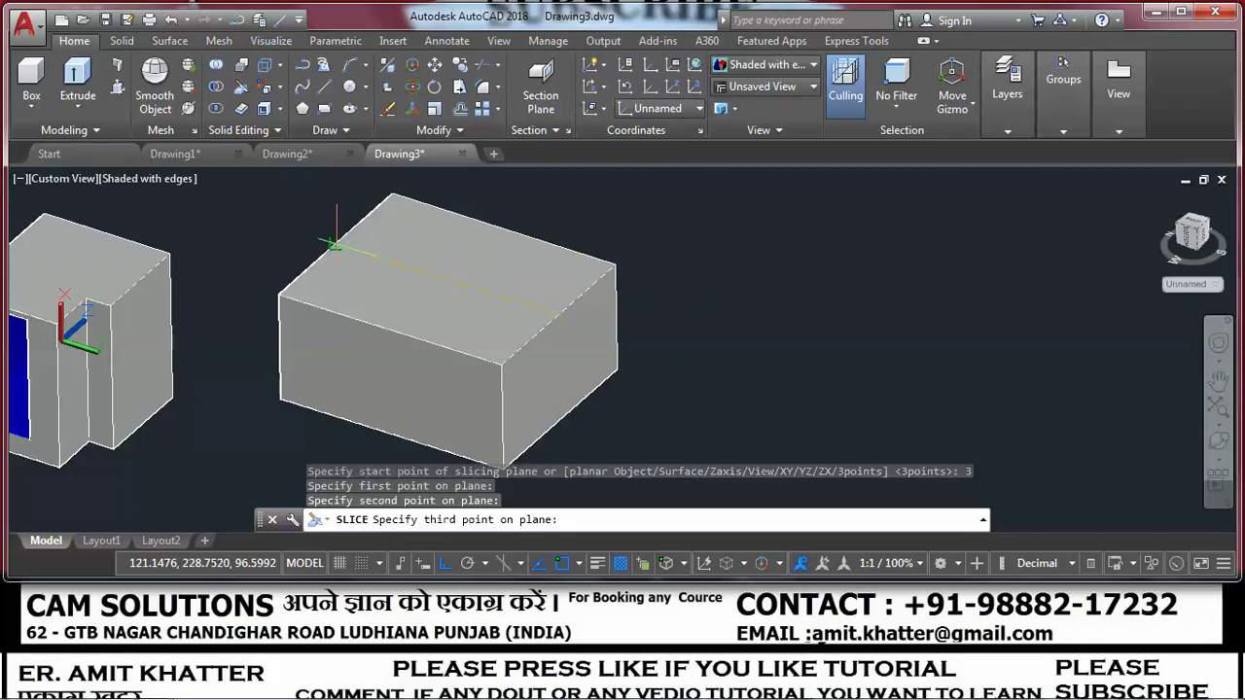
click(561, 421)
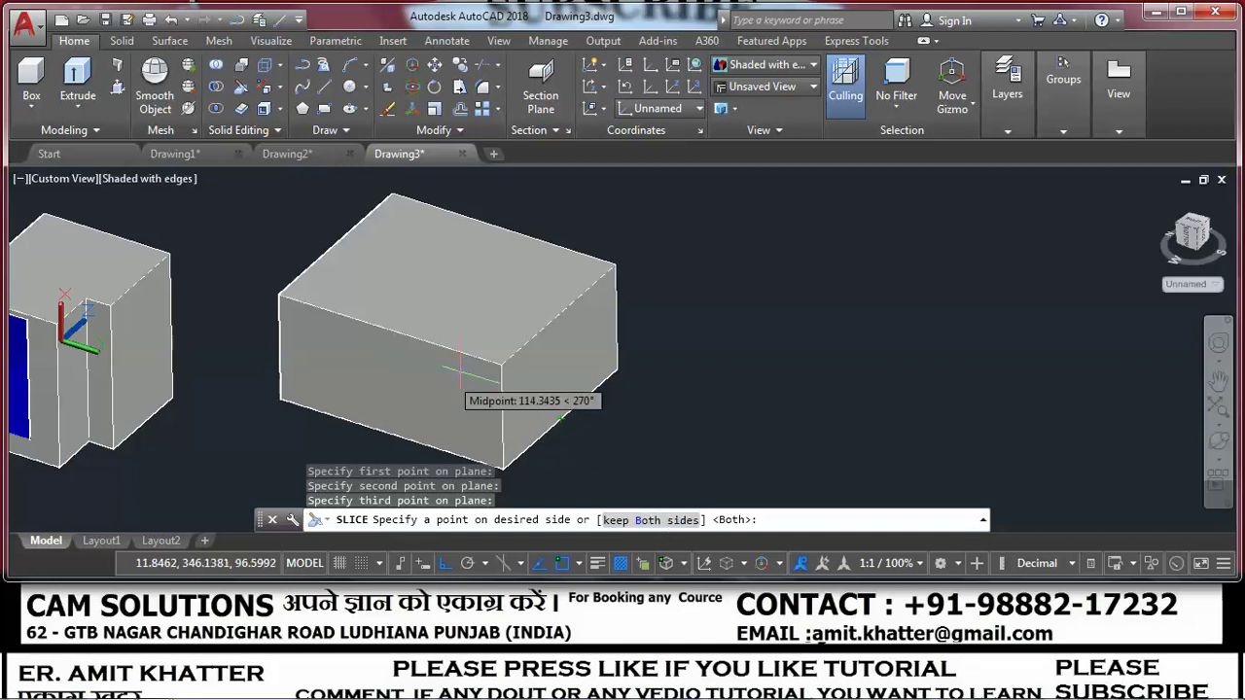
click(614, 266)
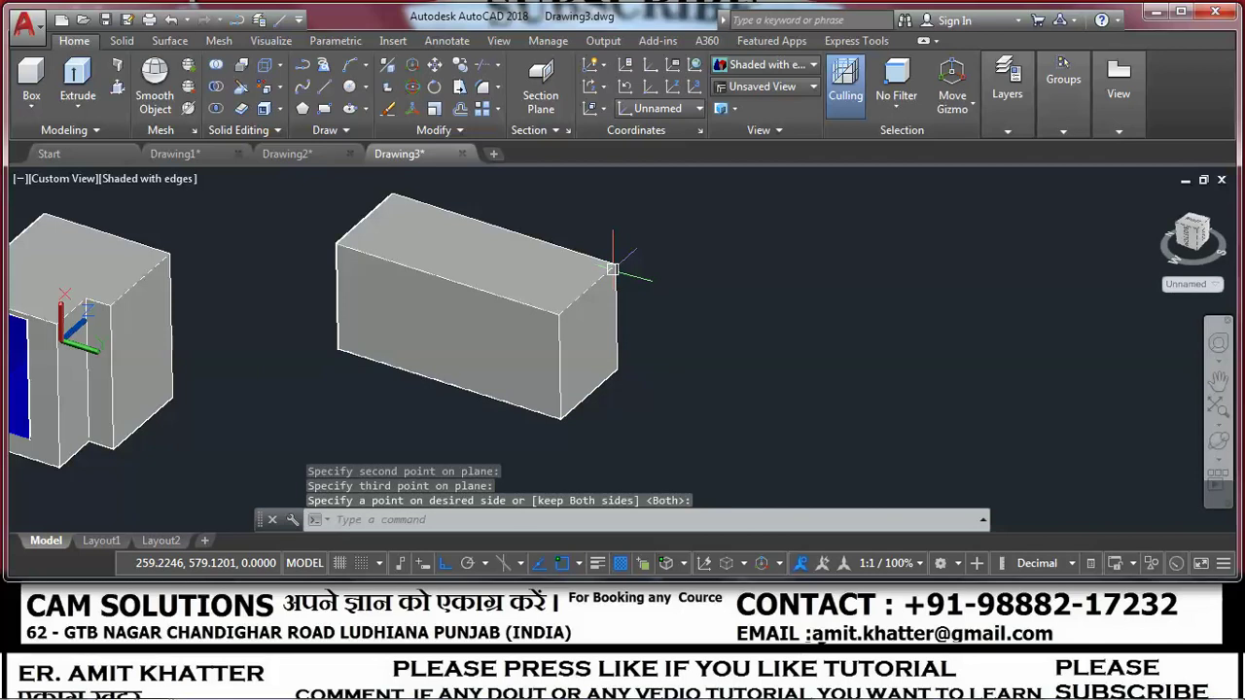
key(ctrl+z)
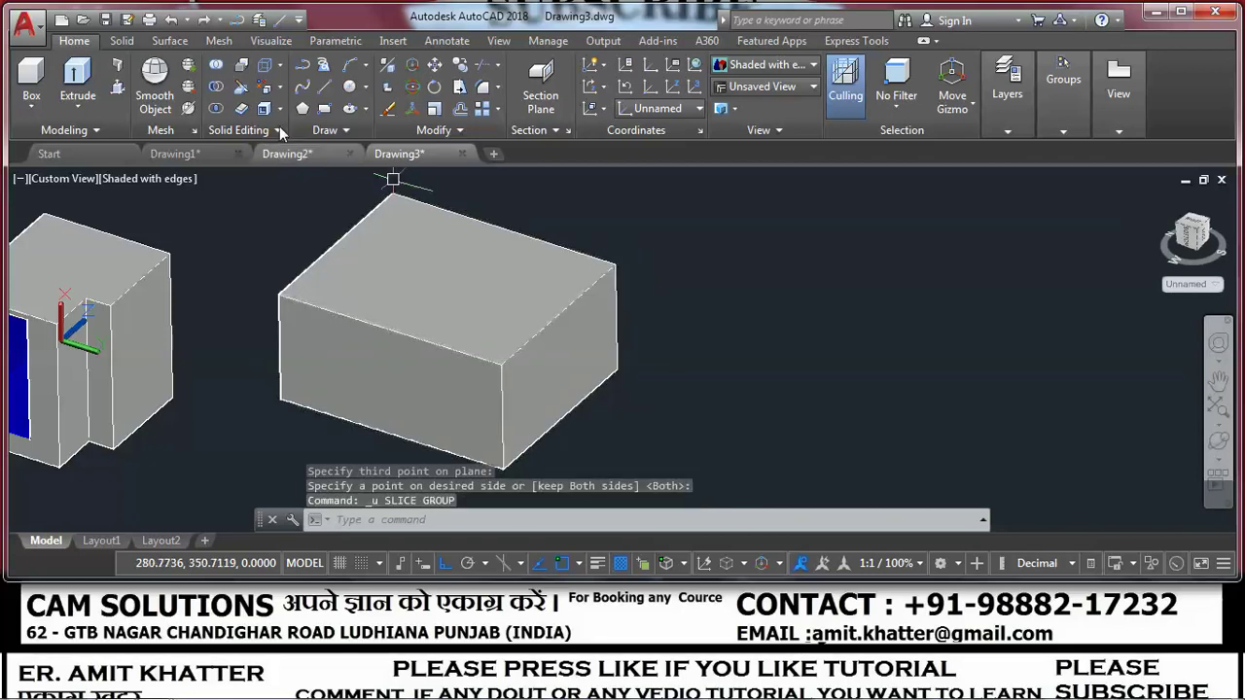
Slice the box lengthwise with a 3-point plane through its edge midpoints, keeping both halves.
click(241, 89)
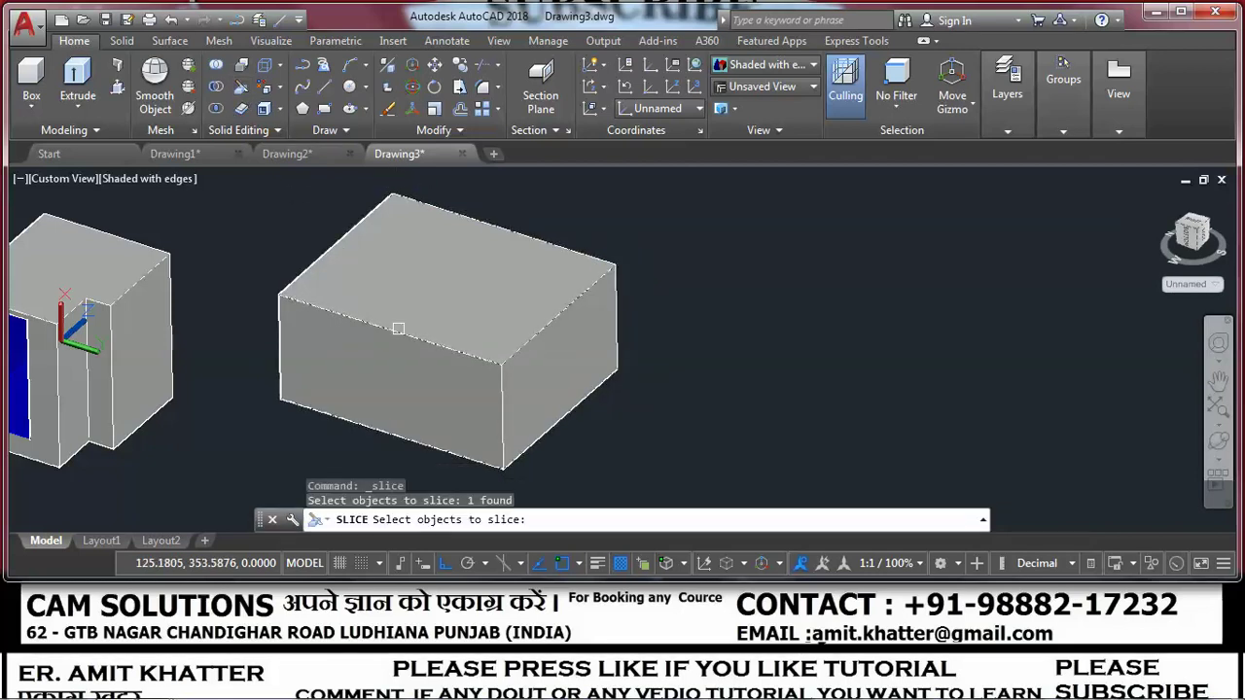
click(399, 329)
key(Return)
click(917, 507)
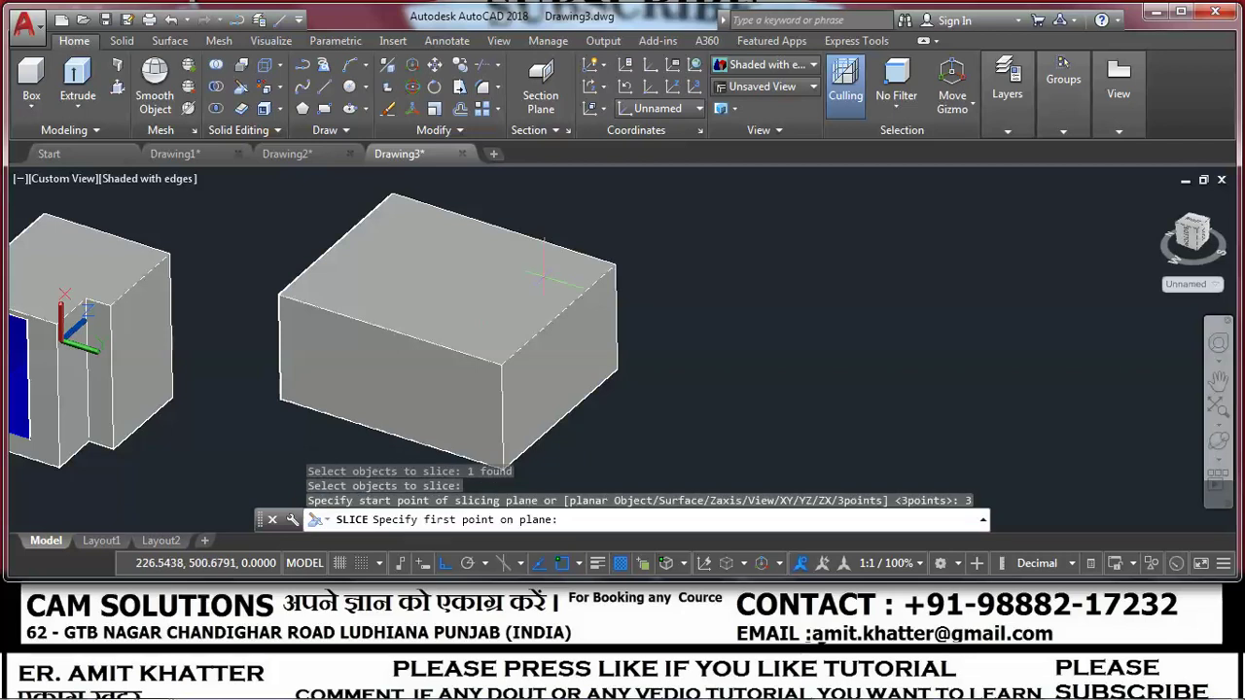
click(559, 314)
click(346, 255)
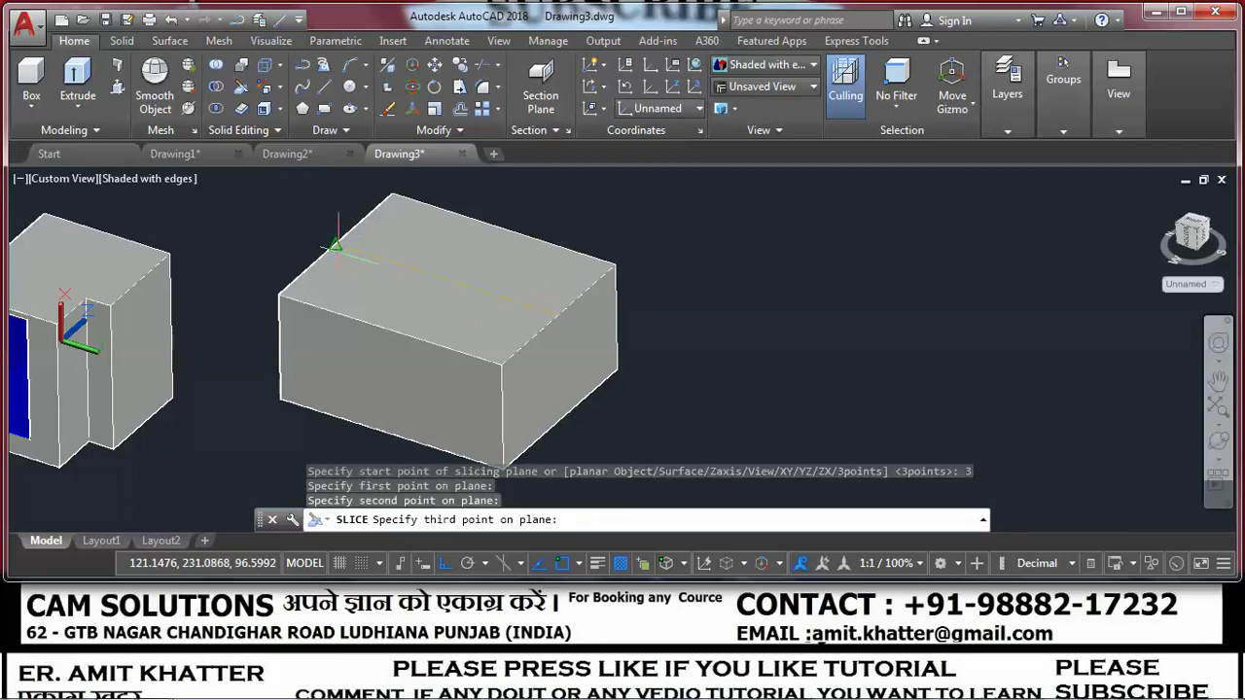
click(560, 419)
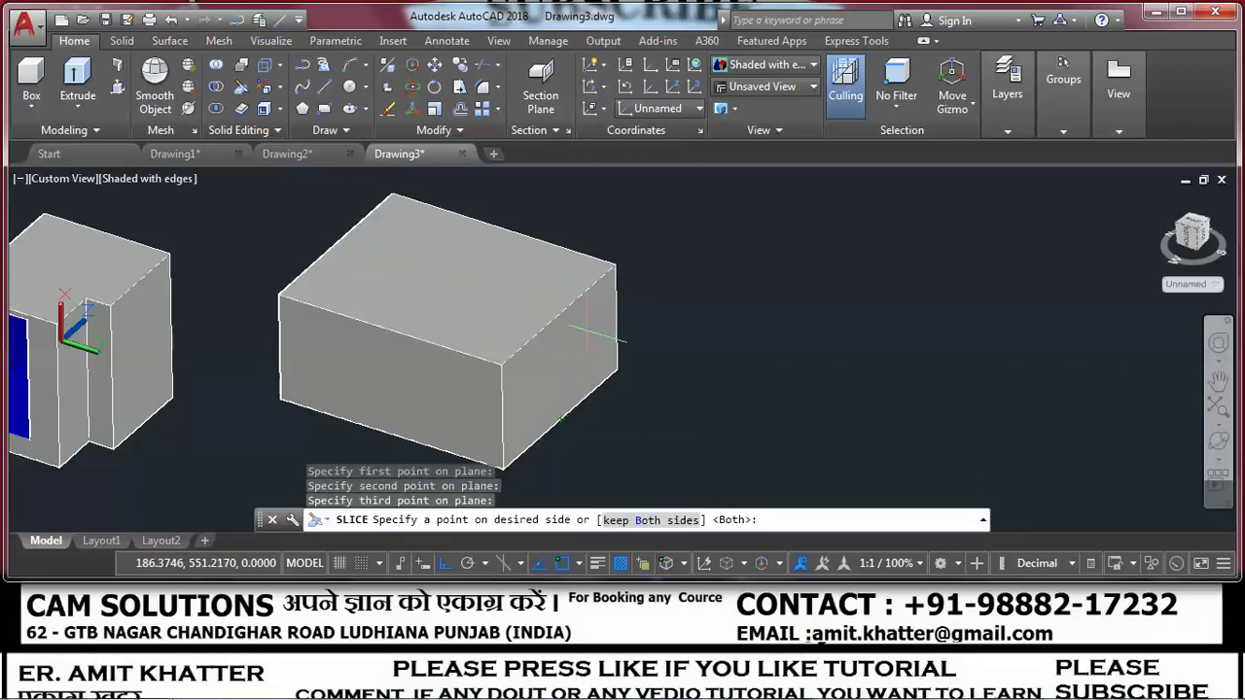
click(652, 519)
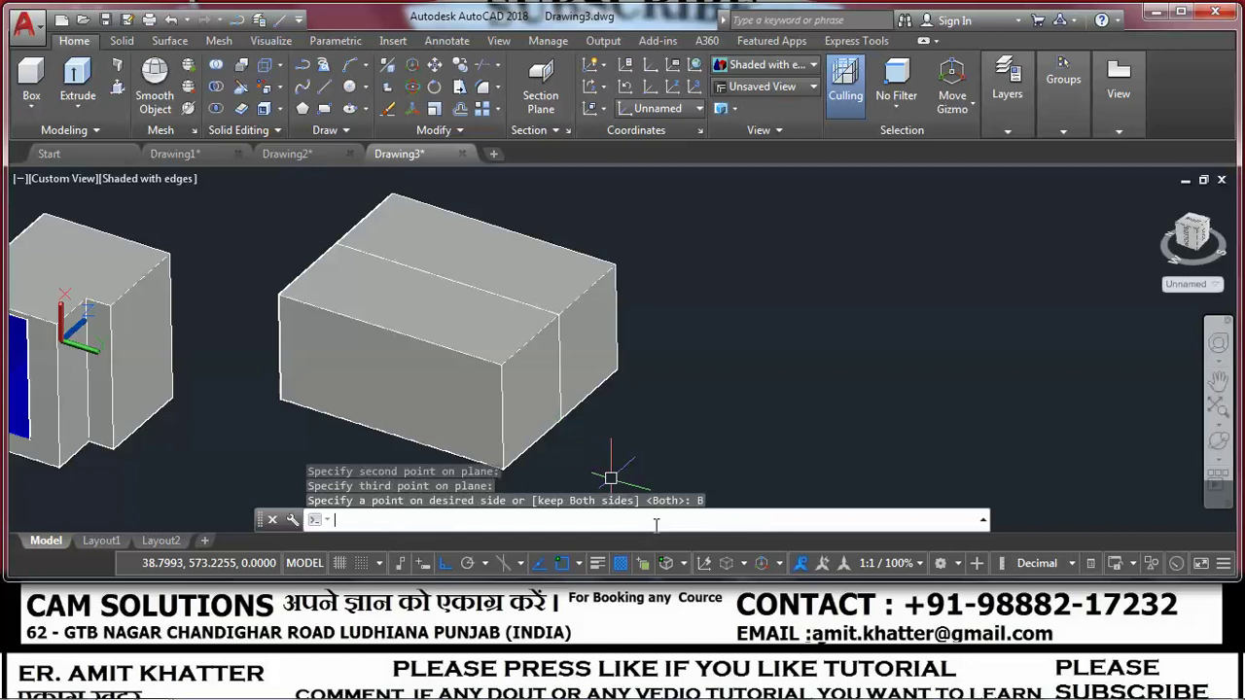
Move the rear half back to leave a gap, then select the front half for slicing.
click(600, 284)
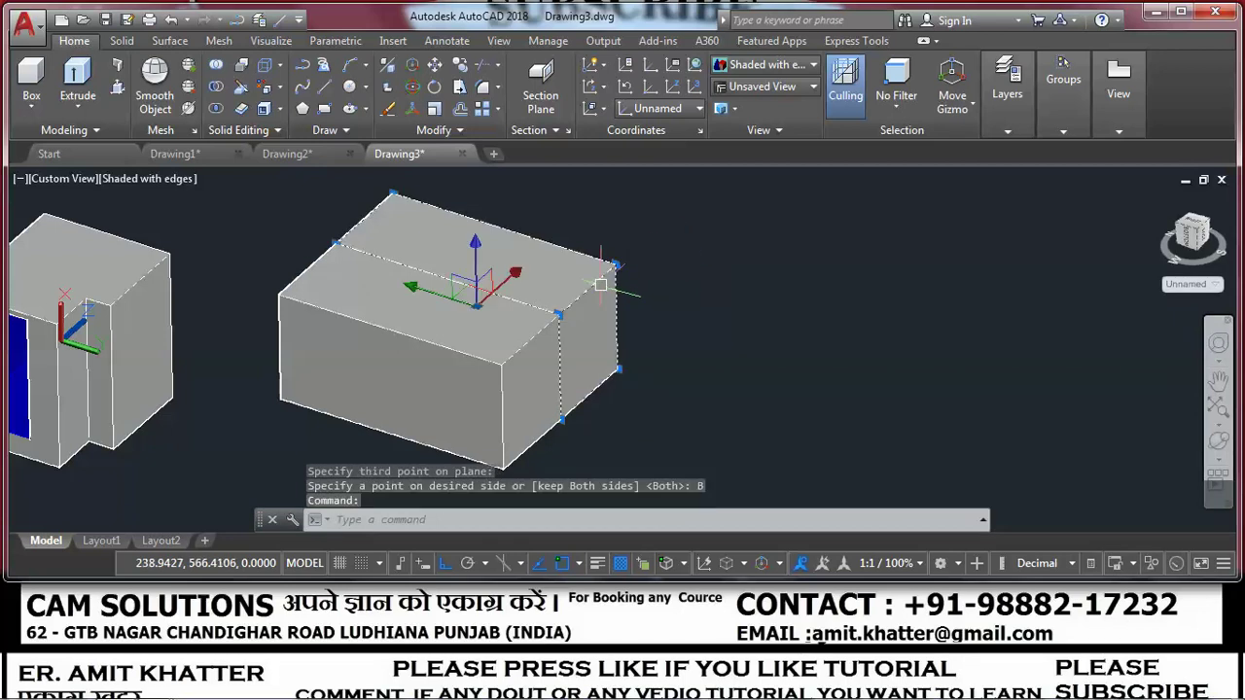
click(435, 65)
click(863, 350)
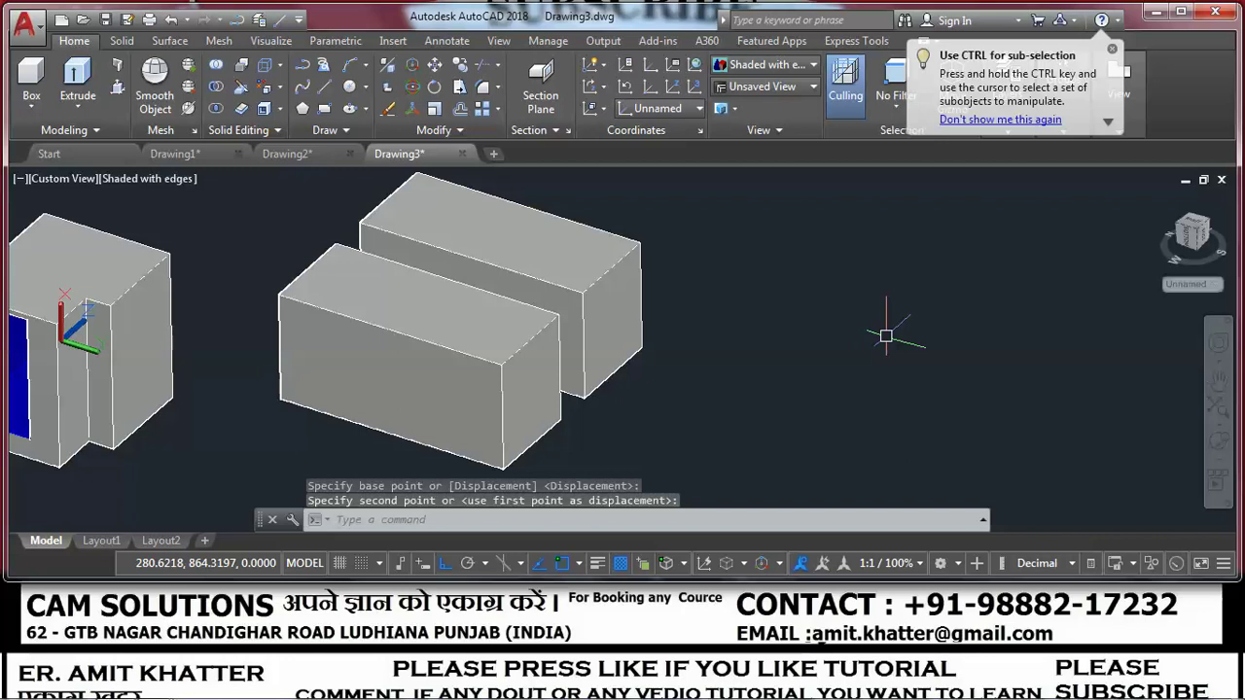
click(241, 86)
click(367, 323)
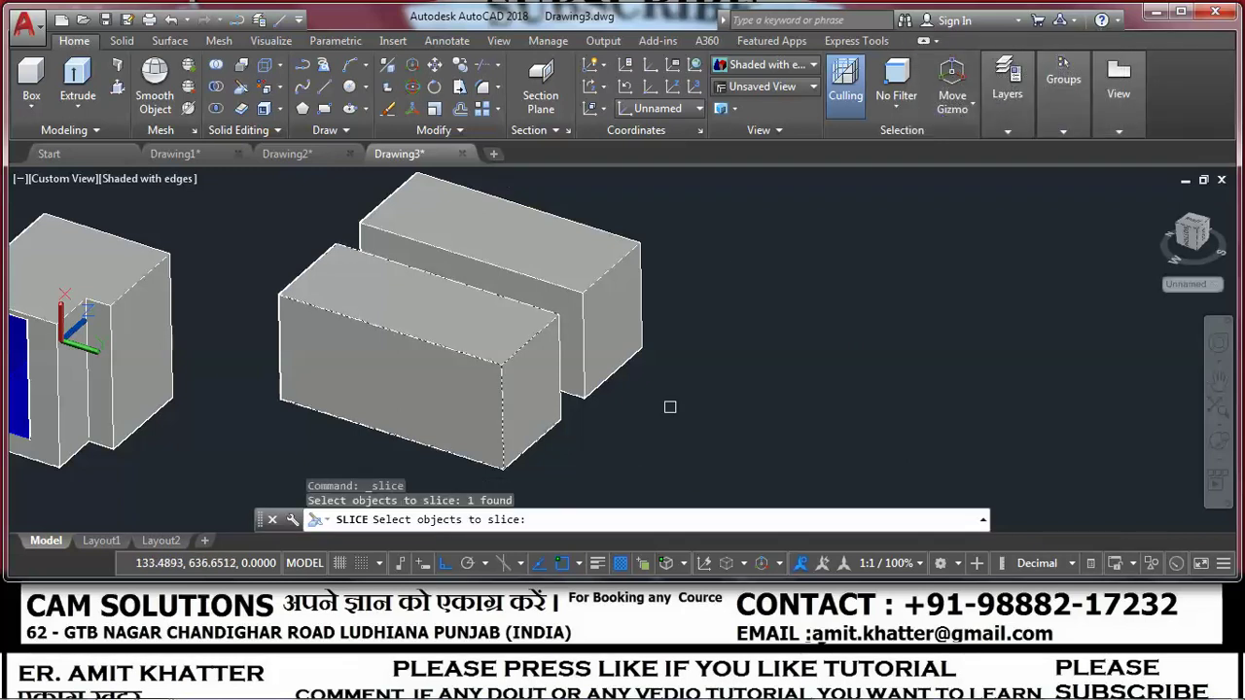
Cut a corner wedge off the front box with a 3-point plane from the right-edge midpoint.
key(Return)
click(914, 507)
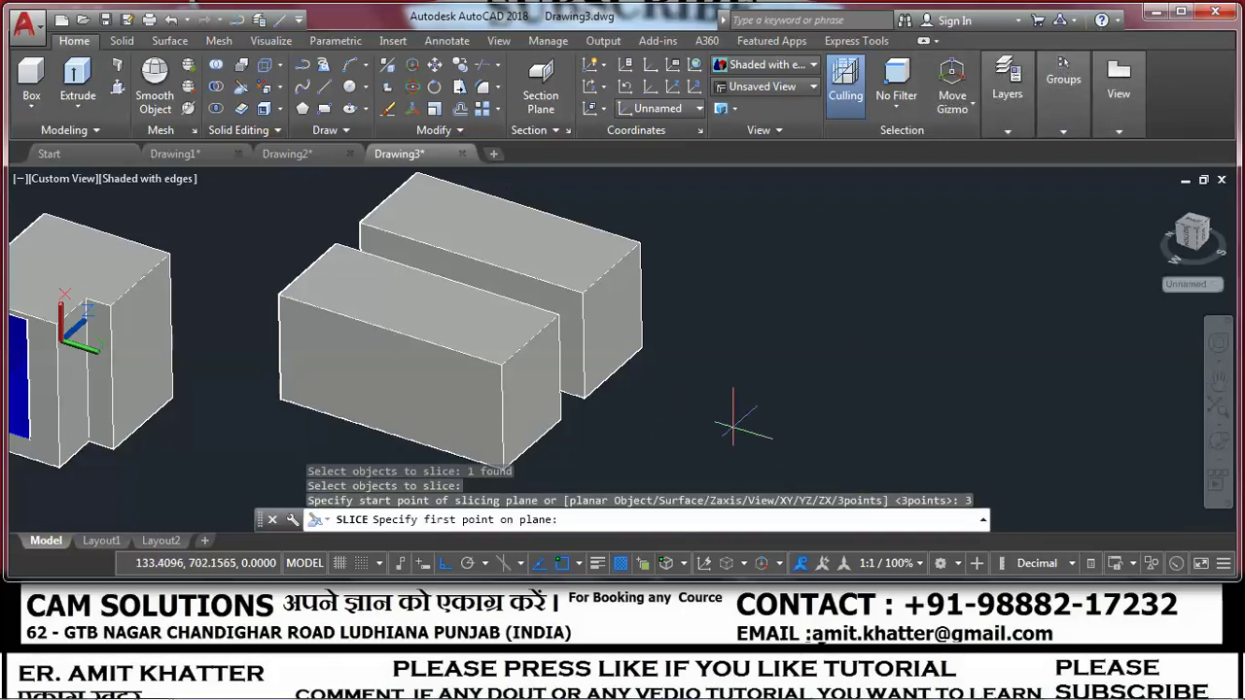
click(530, 340)
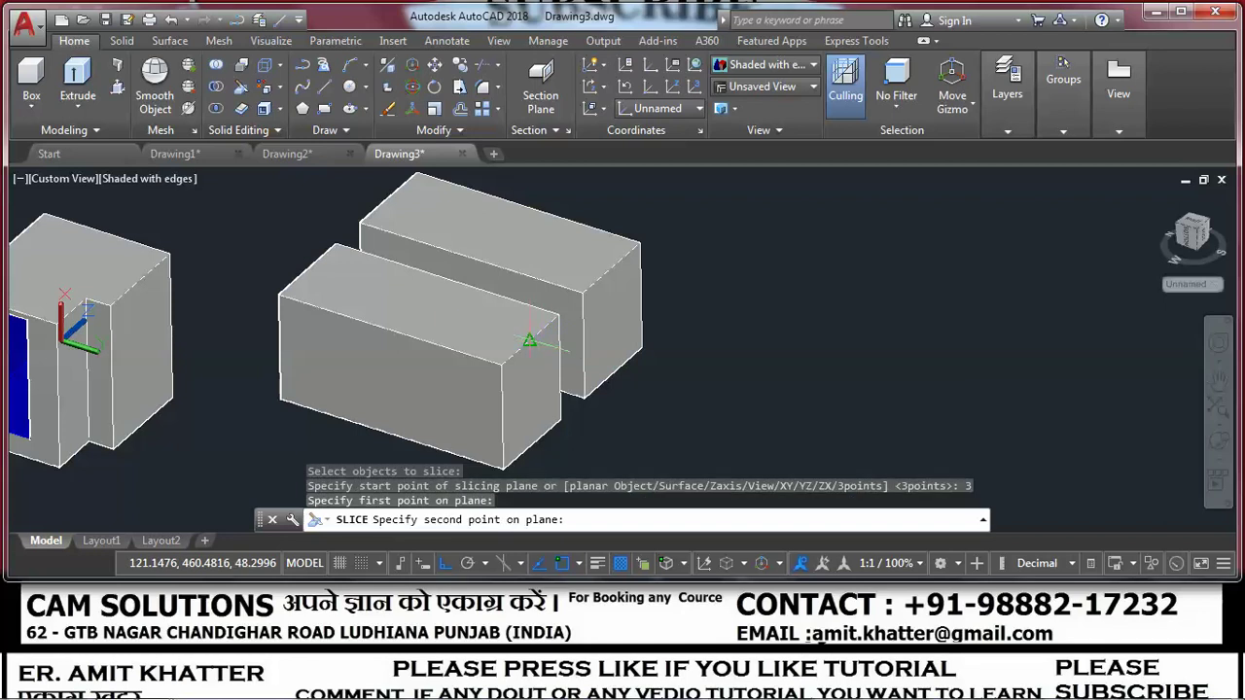
click(389, 331)
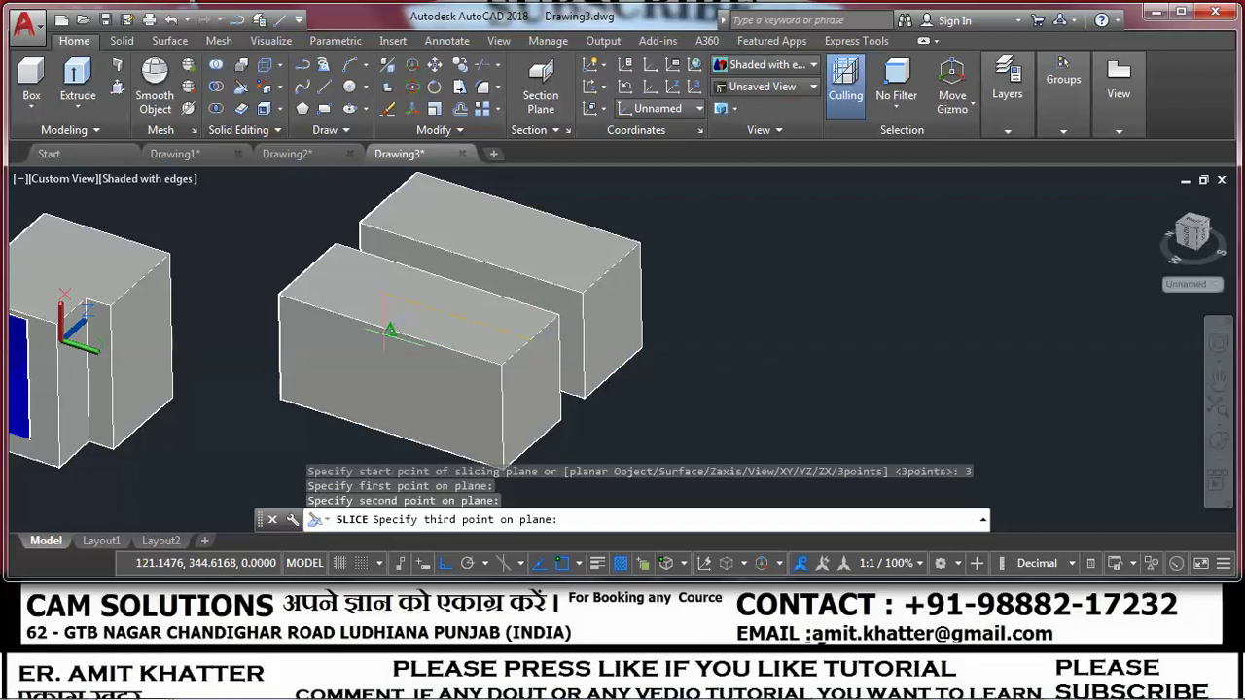
click(502, 418)
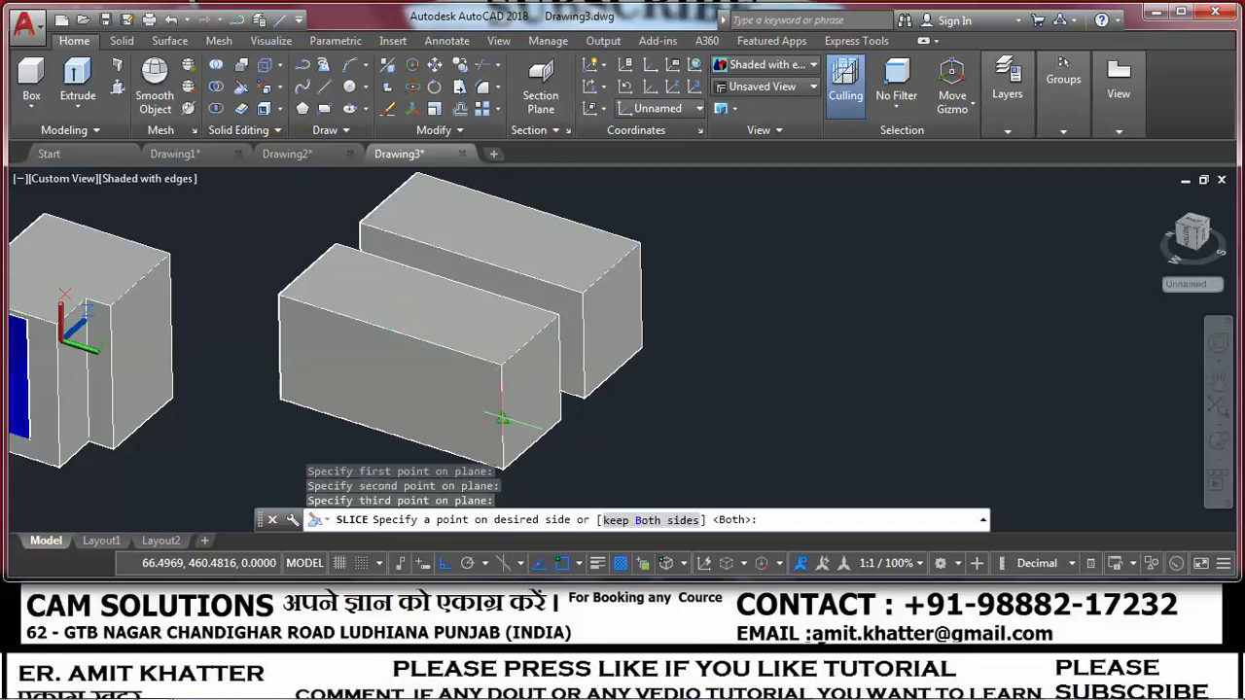
click(278, 406)
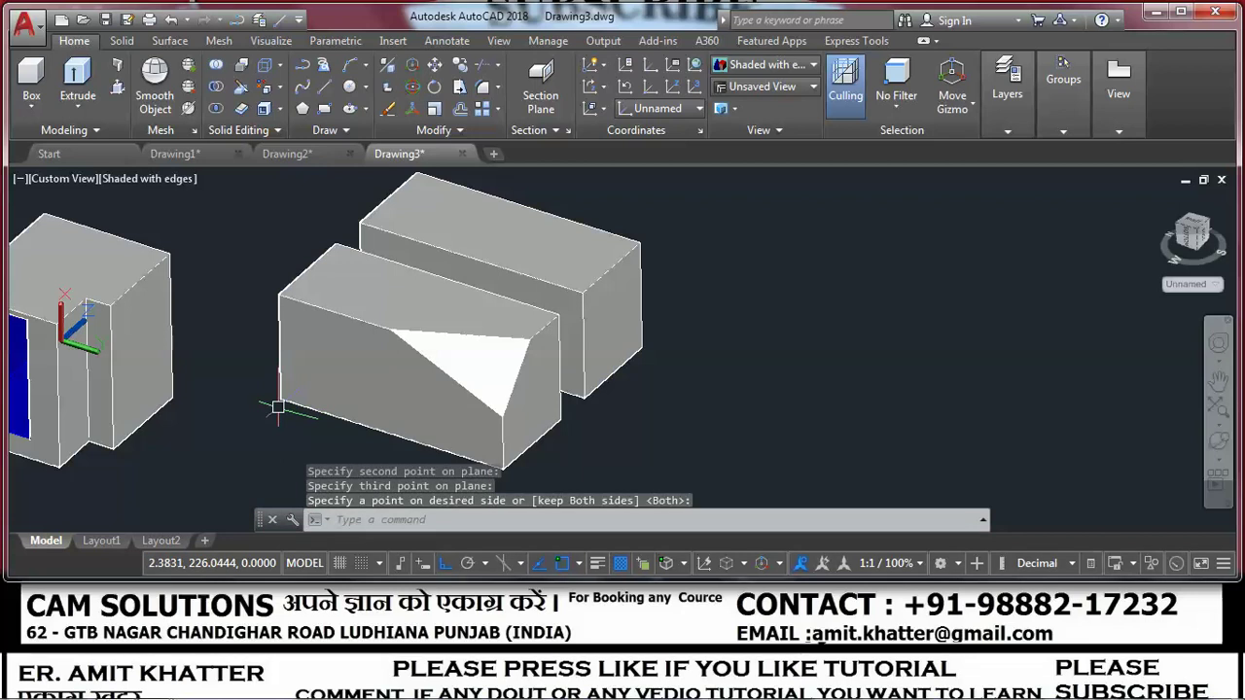
Slice off the second corner wedge with another 3-point plane, keeping the larger part.
click(241, 87)
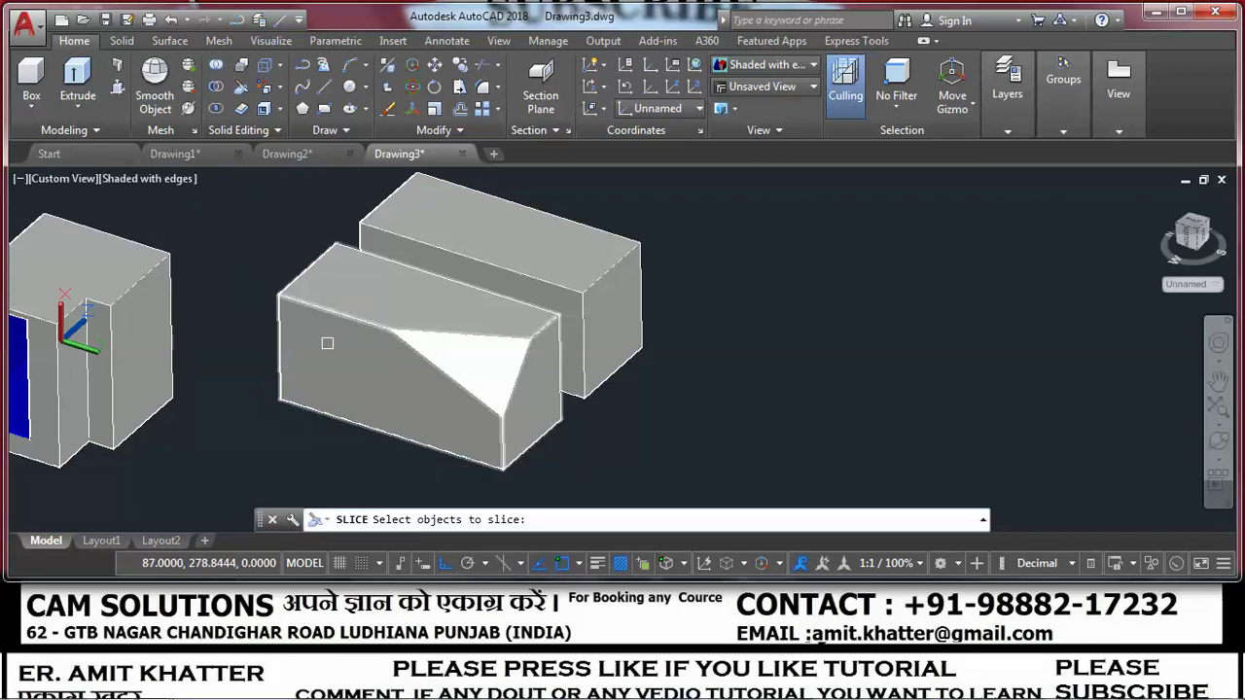
click(304, 346)
key(Return)
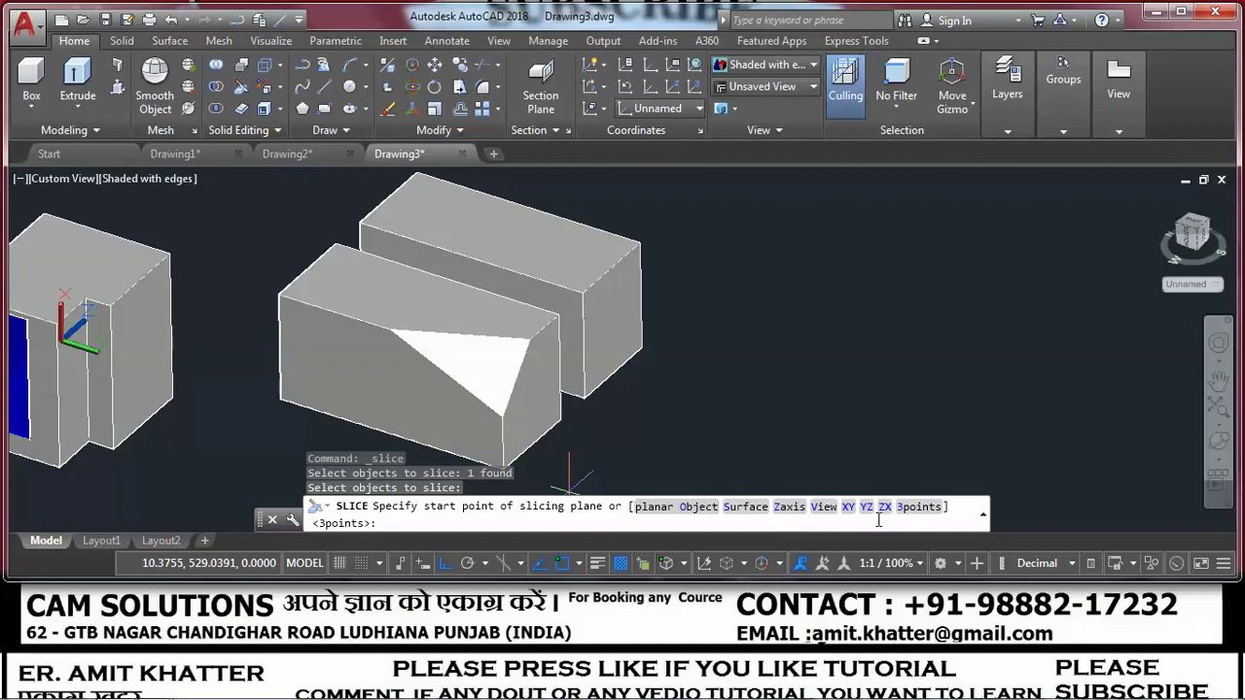
click(916, 506)
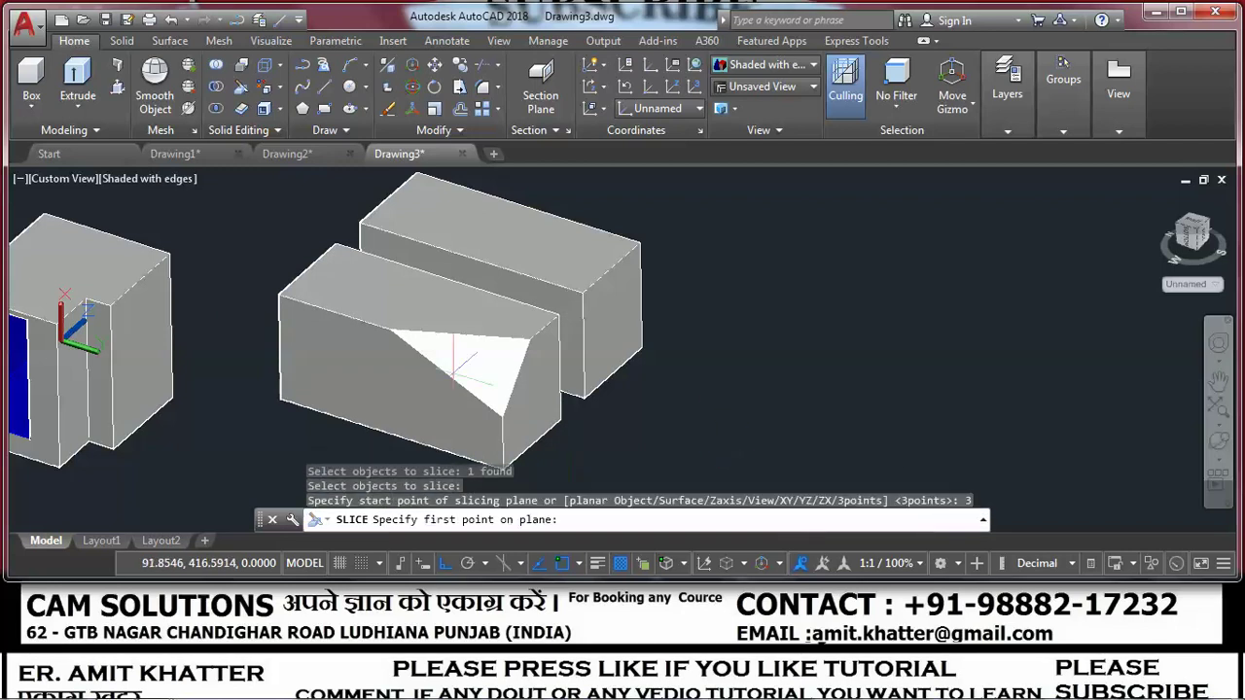
click(389, 331)
click(307, 268)
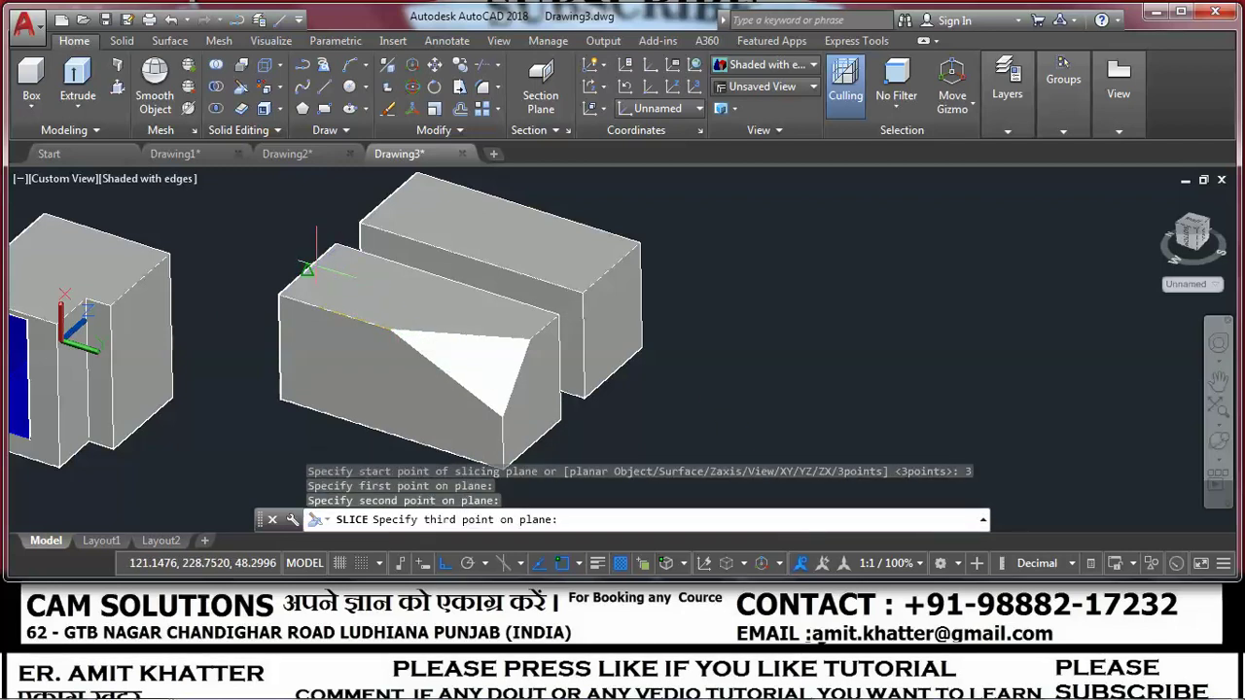
click(279, 350)
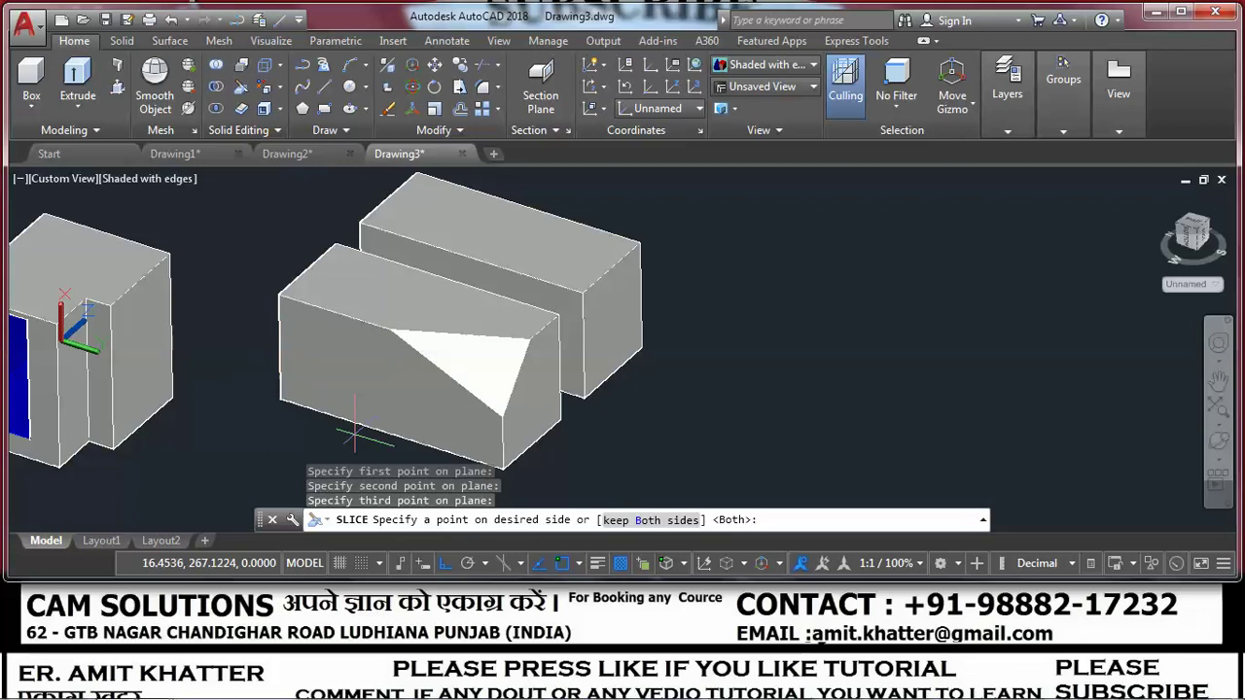
click(559, 421)
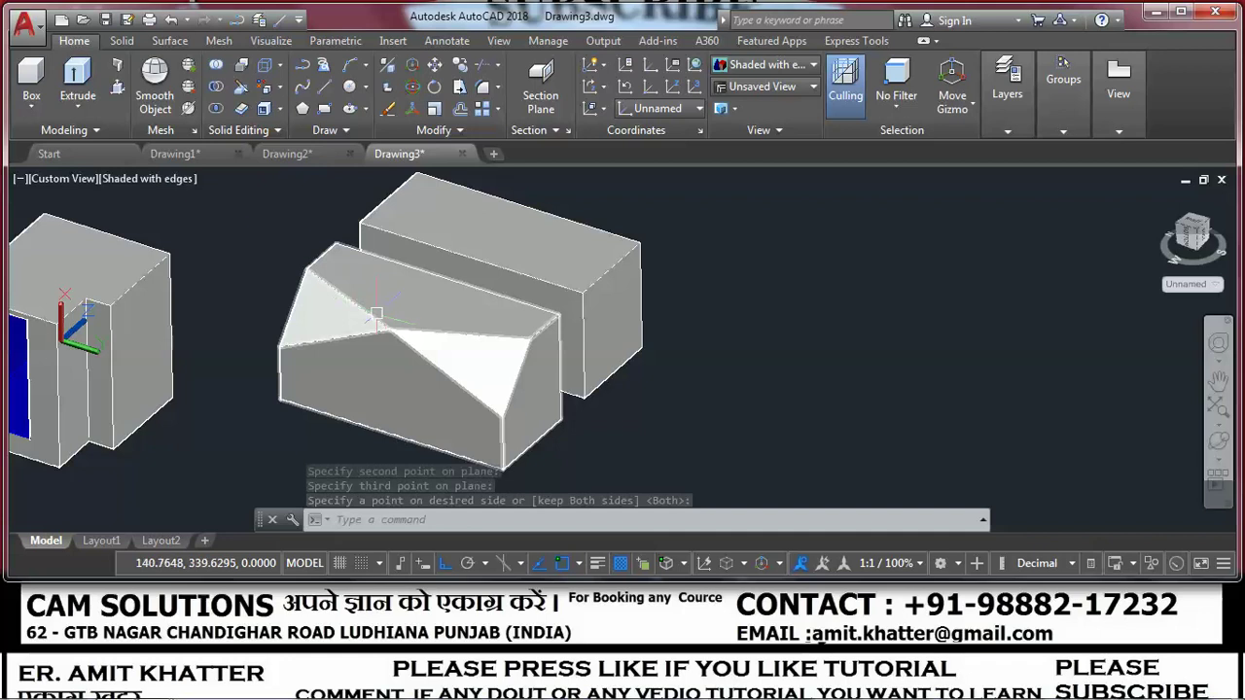
Move the sliced box down and to the left.
click(435, 67)
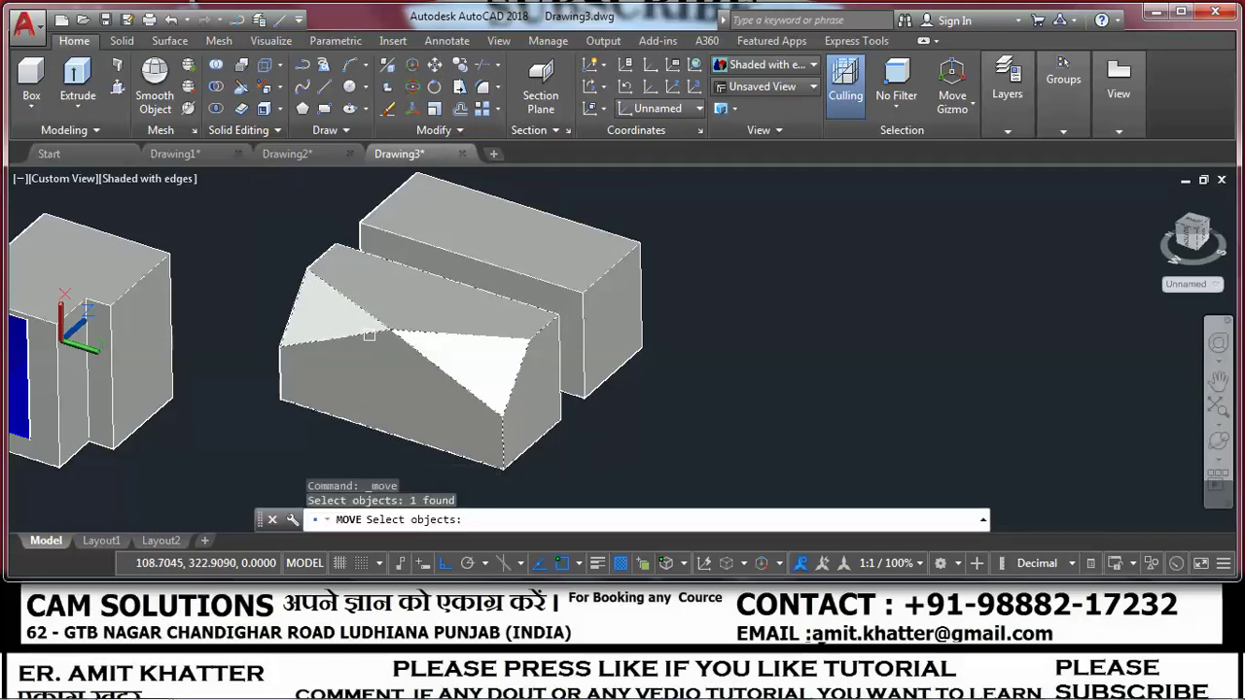
click(409, 379)
key(Return)
click(803, 438)
click(761, 449)
Pan to show all solids and delete the plain right-hand box.
scroll(761, 449, down, 2)
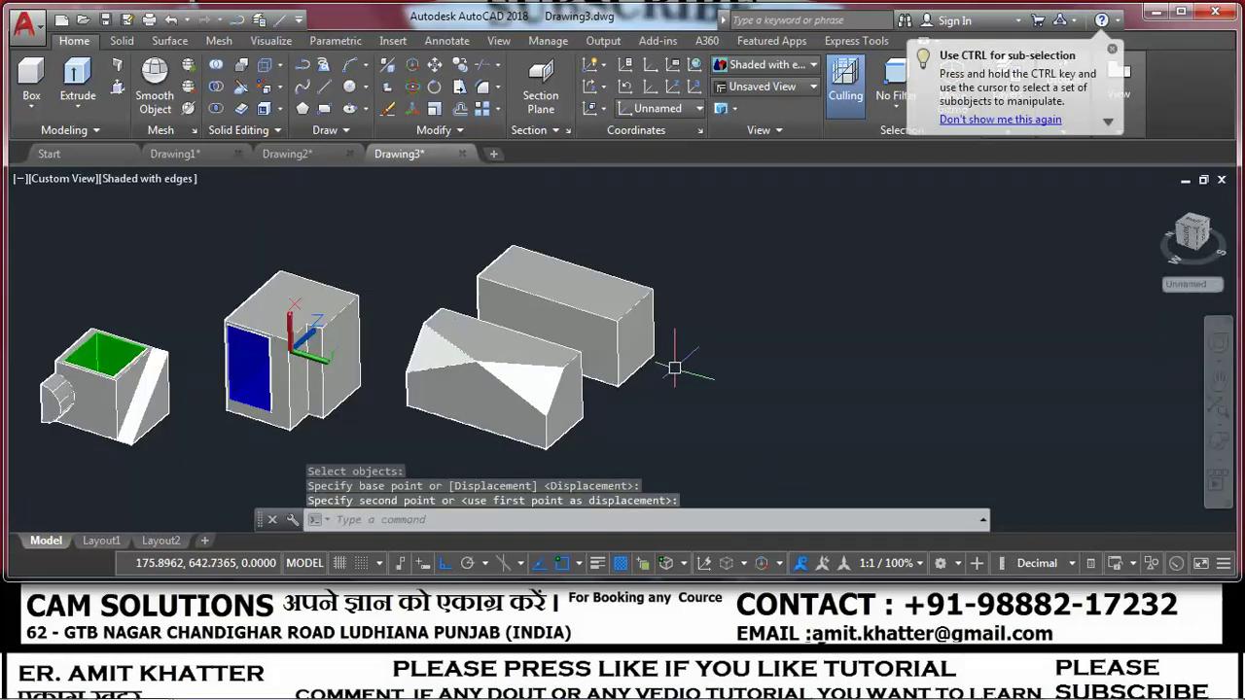
middle_drag(672, 364, 804, 339)
scroll(804, 339, up, 2)
mouse_move(695, 376)
middle_down()
mouse_move(798, 453)
mouse_move(788, 448)
middle_up()
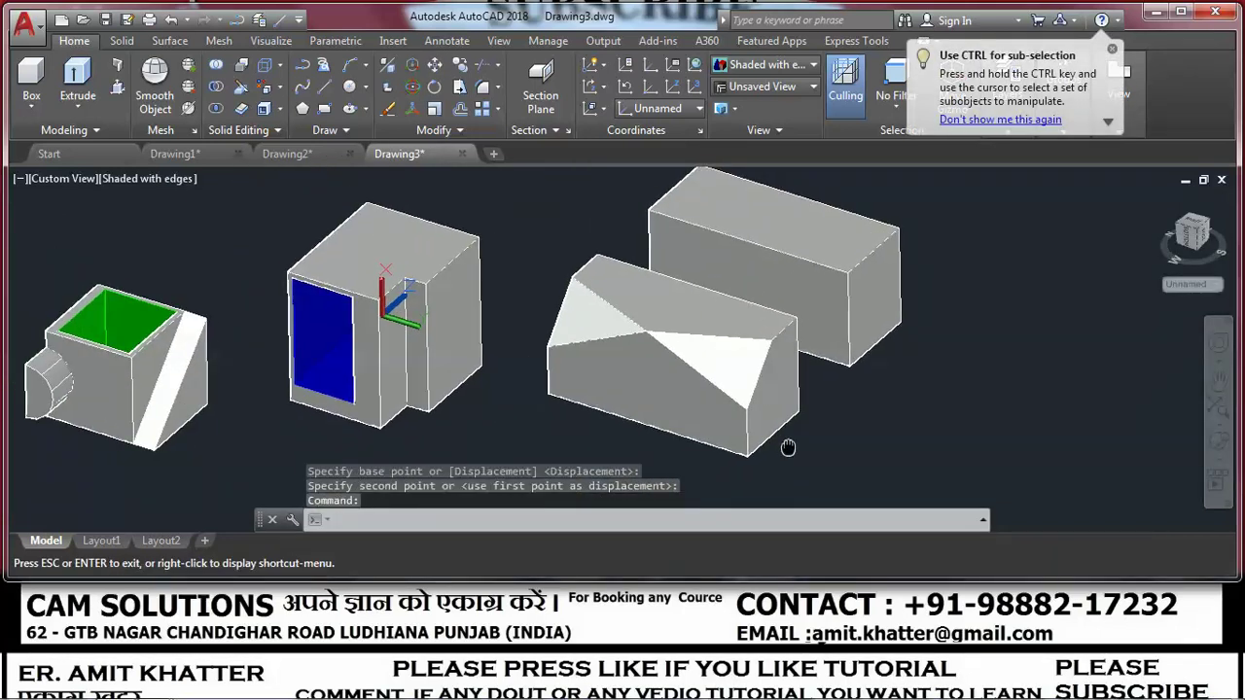
middle_drag(593, 270, 584, 271)
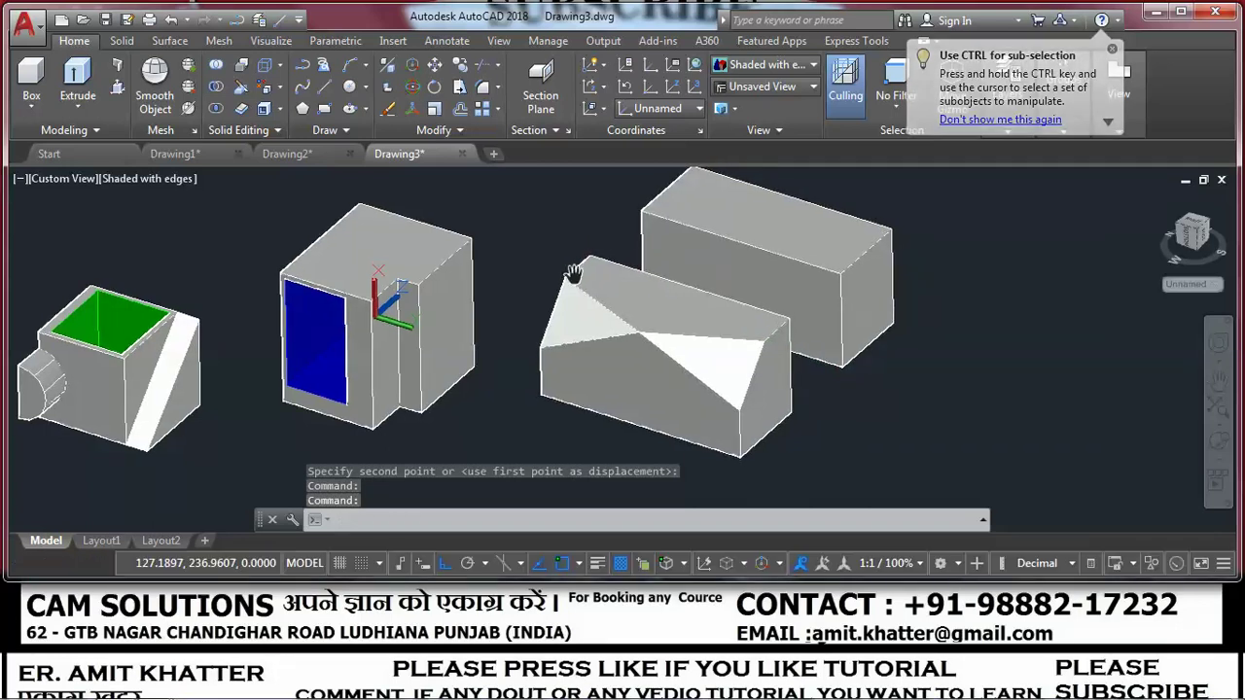
click(788, 261)
key(Delete)
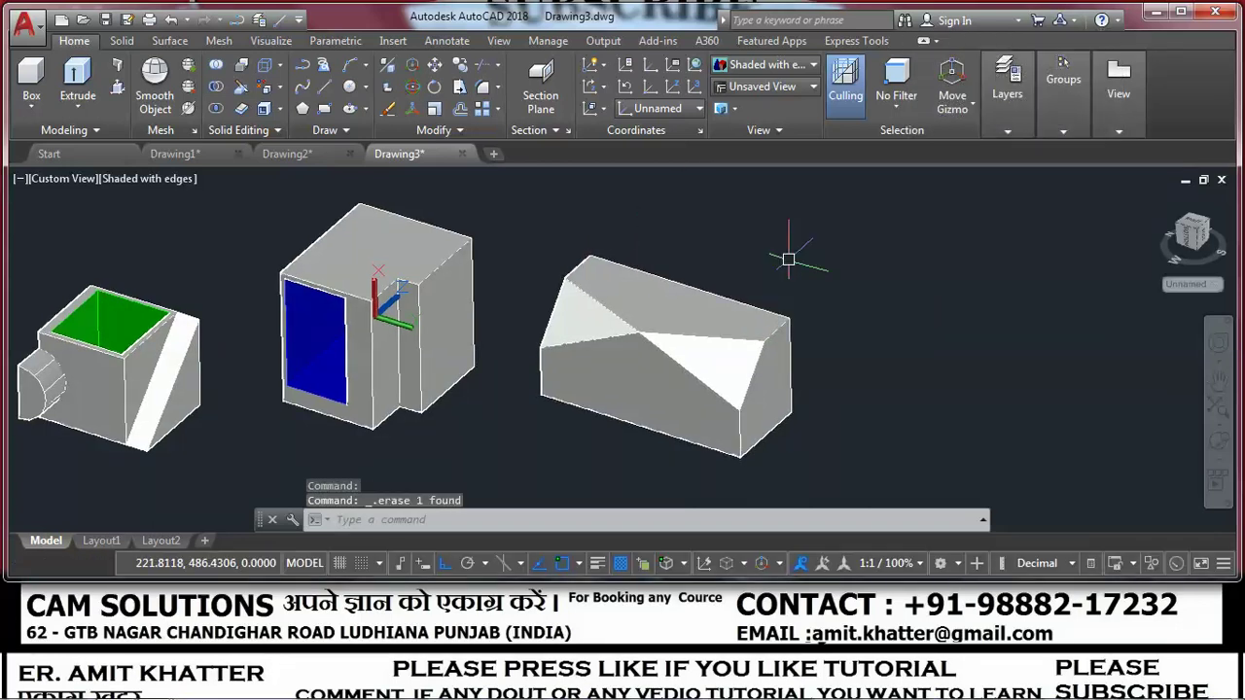
Try recolouring one triangular face, then switch the view to Realistic shading.
click(262, 87)
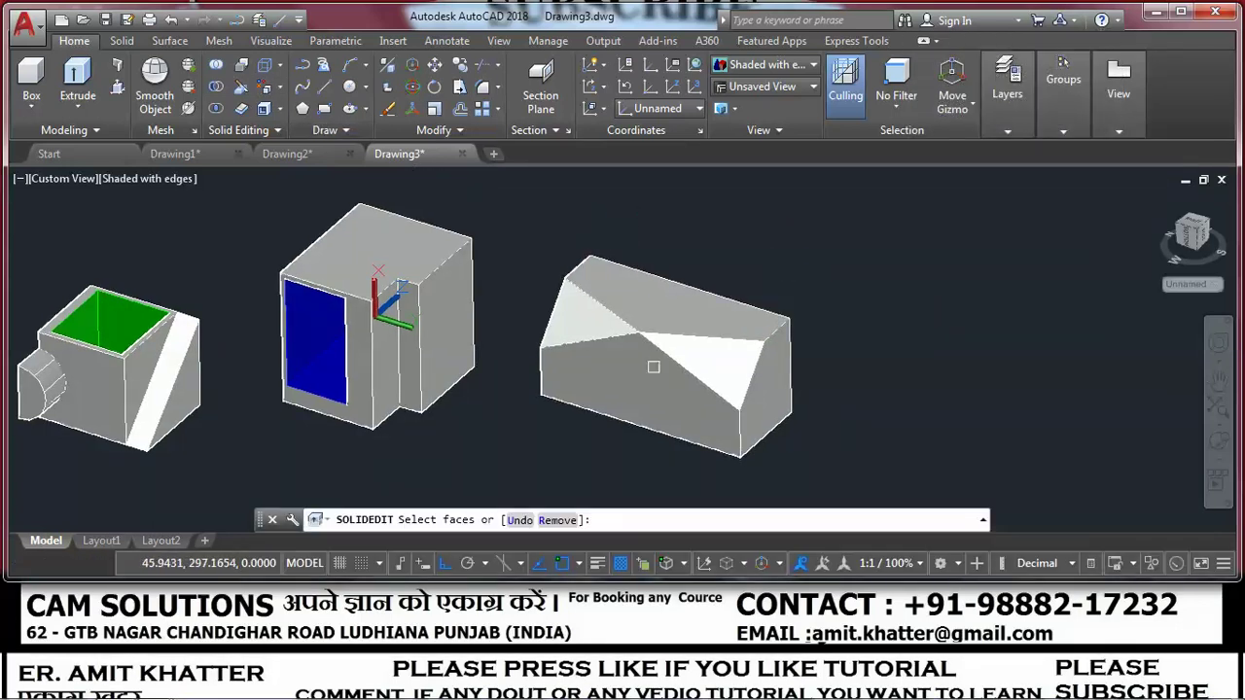
click(719, 370)
right_click(718, 368)
click(750, 370)
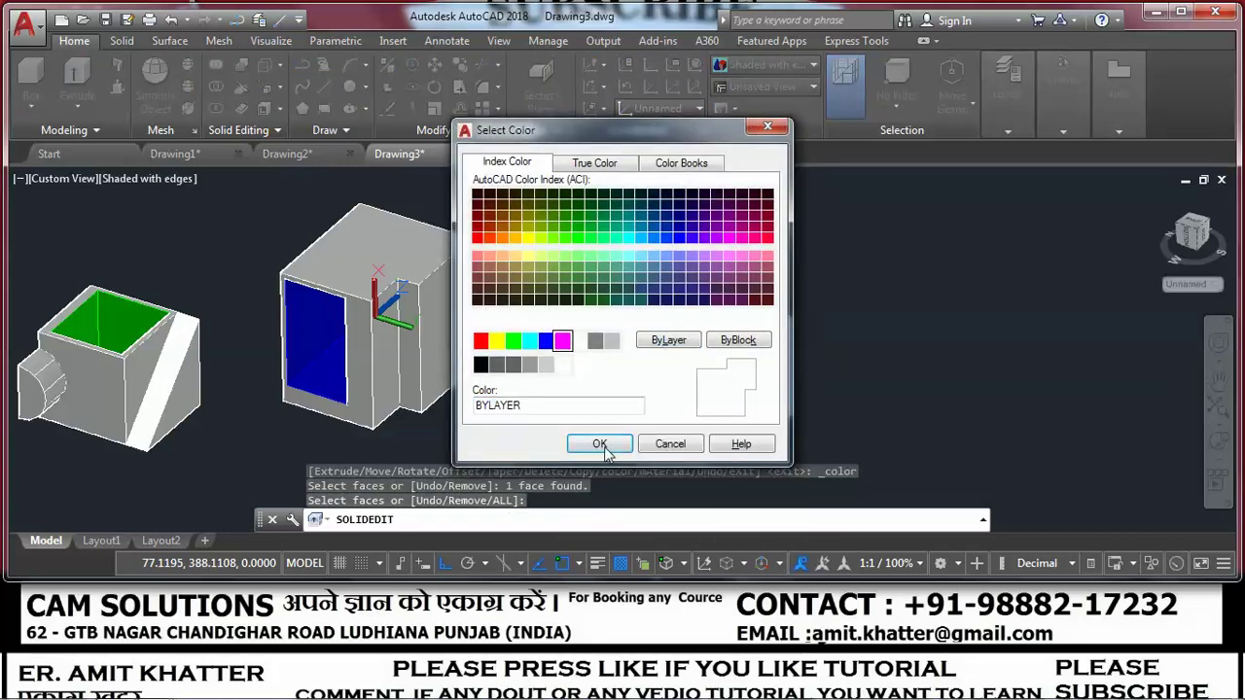
click(600, 443)
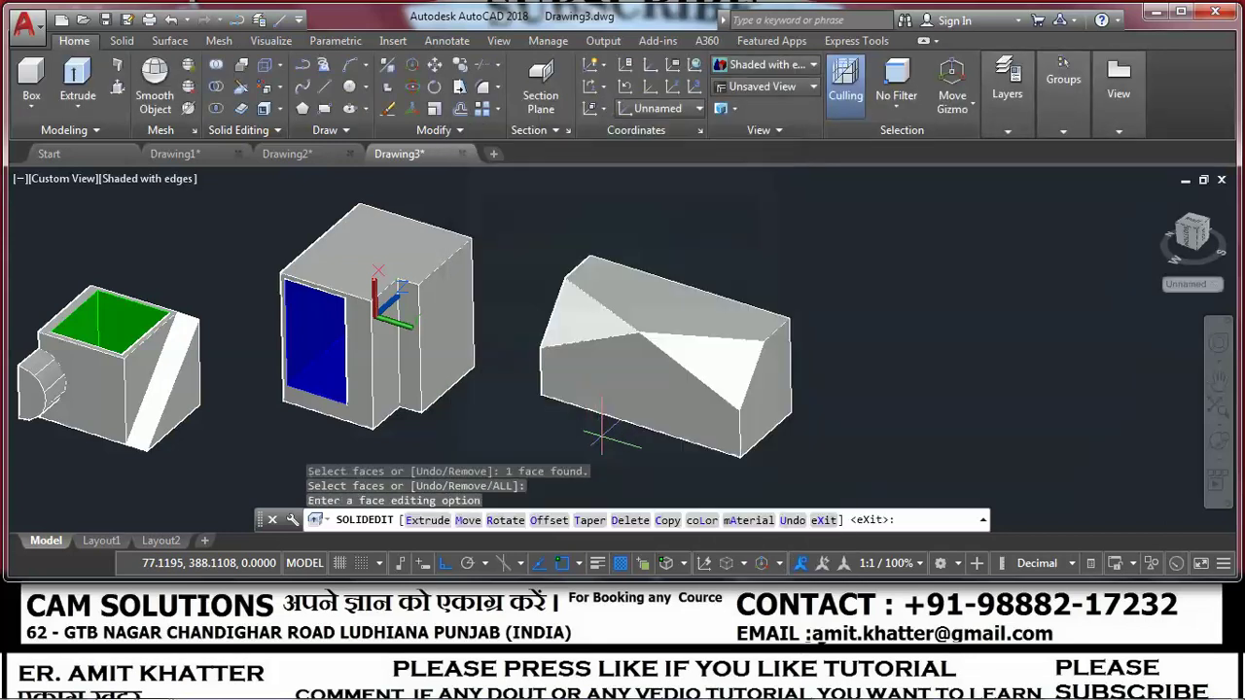
click(165, 181)
click(217, 290)
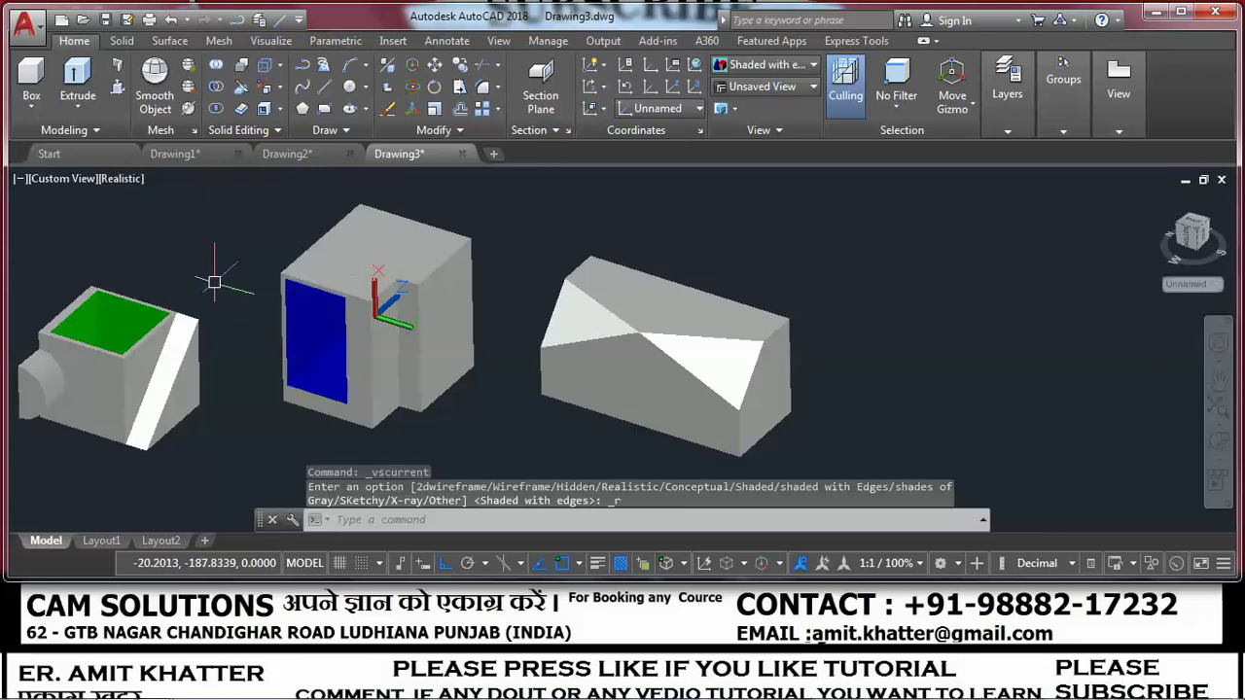
Colour both triangular cut faces of the sliced box magenta.
click(266, 88)
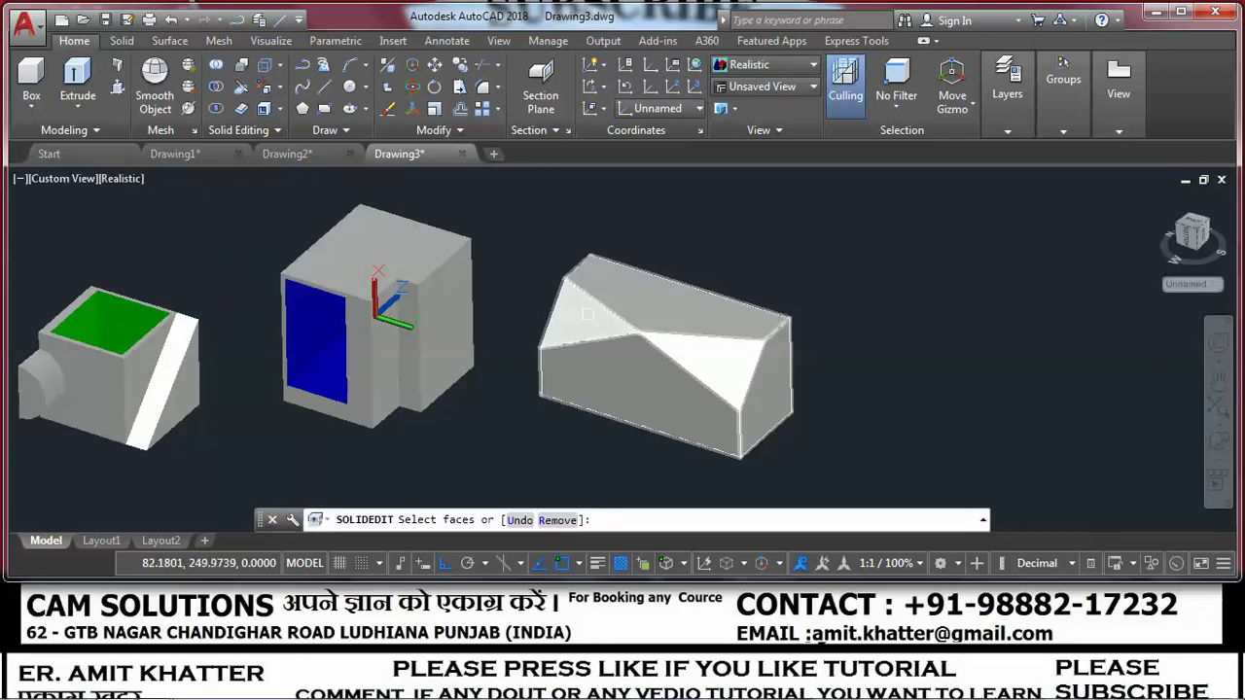
click(587, 314)
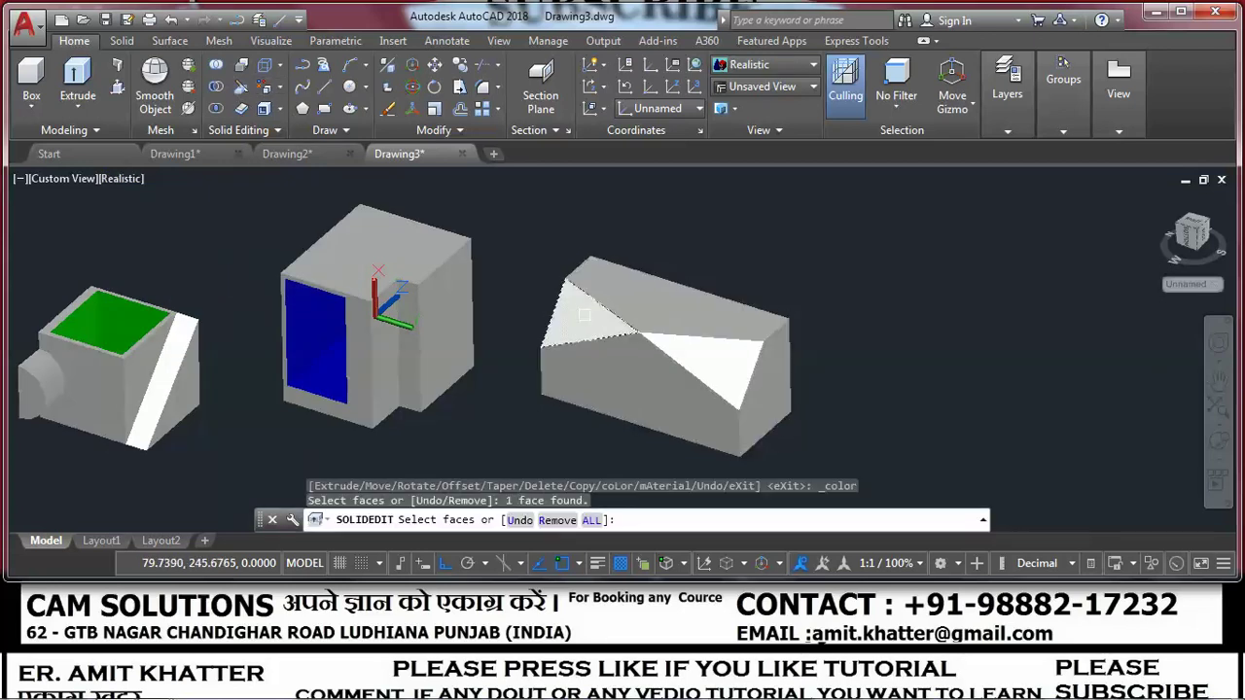
click(711, 334)
right_click(708, 352)
click(740, 359)
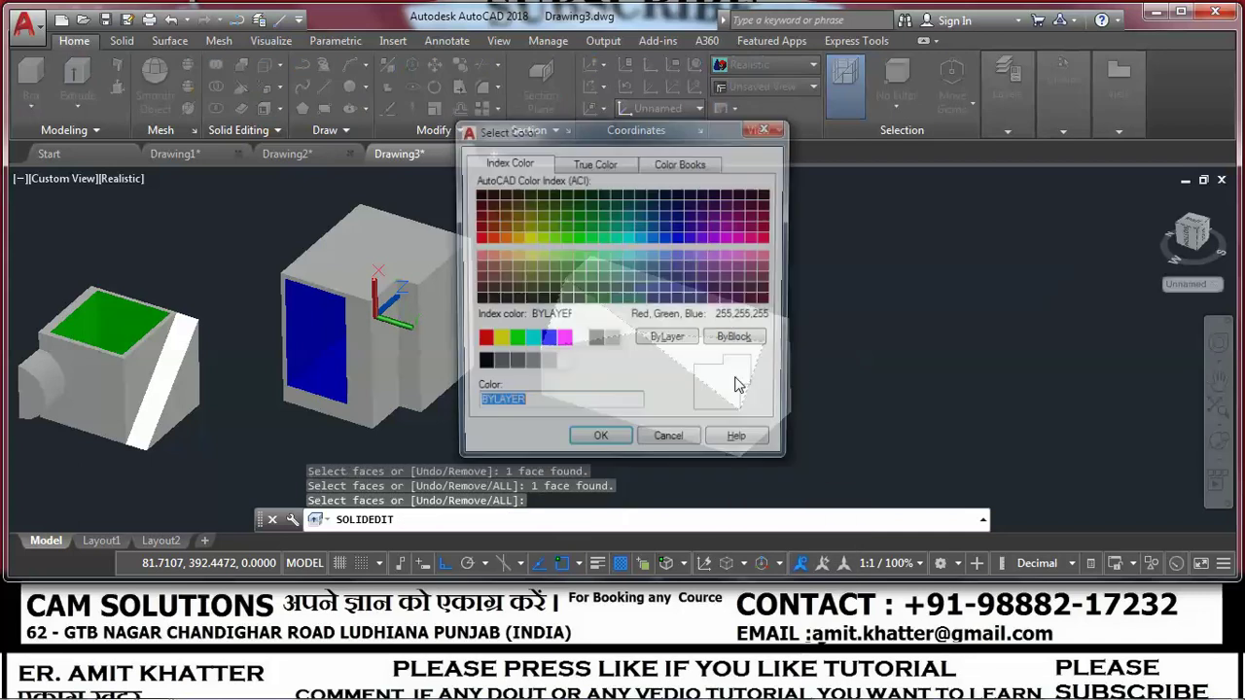
click(563, 340)
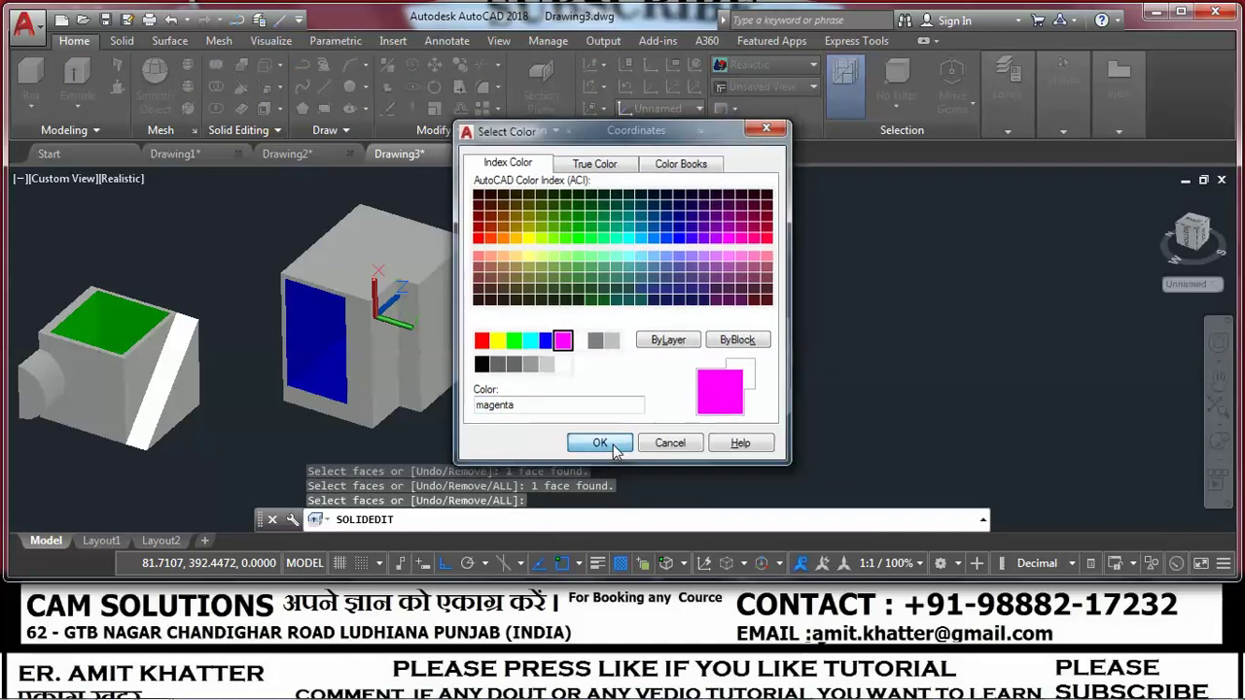
click(601, 442)
mouse_move(600, 448)
middle_down()
mouse_move(600, 483)
mouse_move(597, 470)
middle_up()
key(Escape)
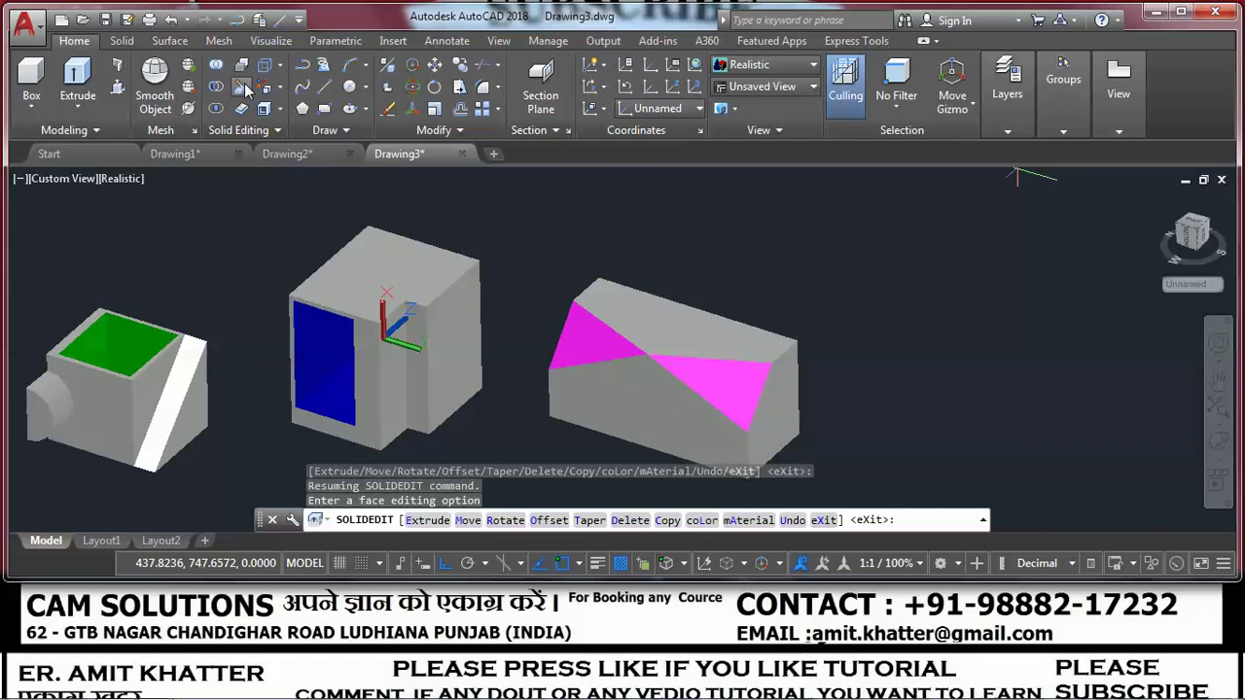
click(37, 109)
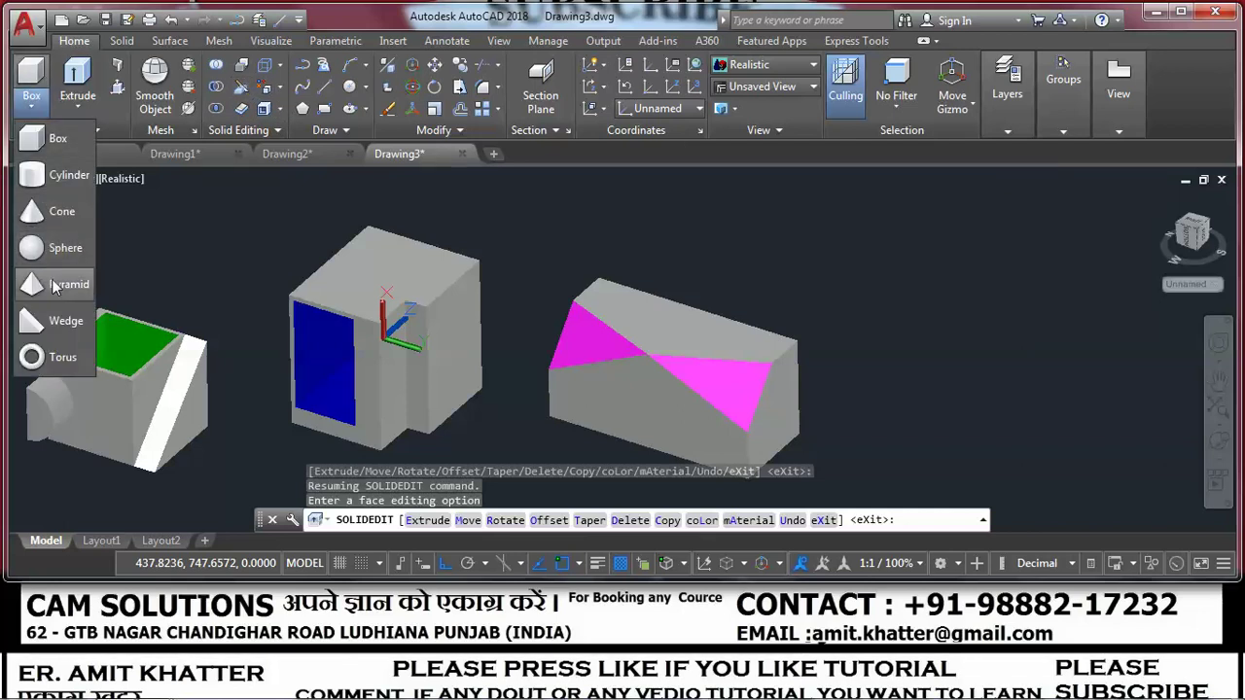
Cancel SOLIDEDIT and frame the green-lined cube, blue-faced stepped box and magenta-cut piece together.
click(236, 222)
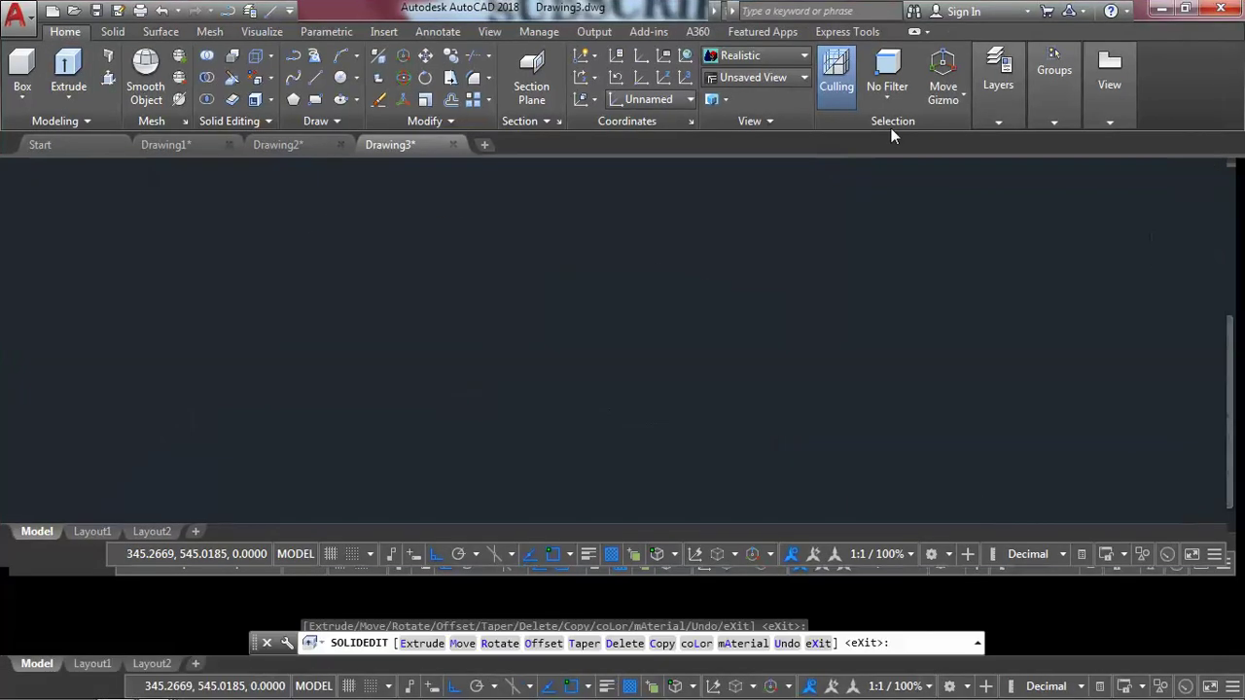
key(Escape)
middle_drag(700, 270, 882, 266)
scroll(882, 266, down, 2)
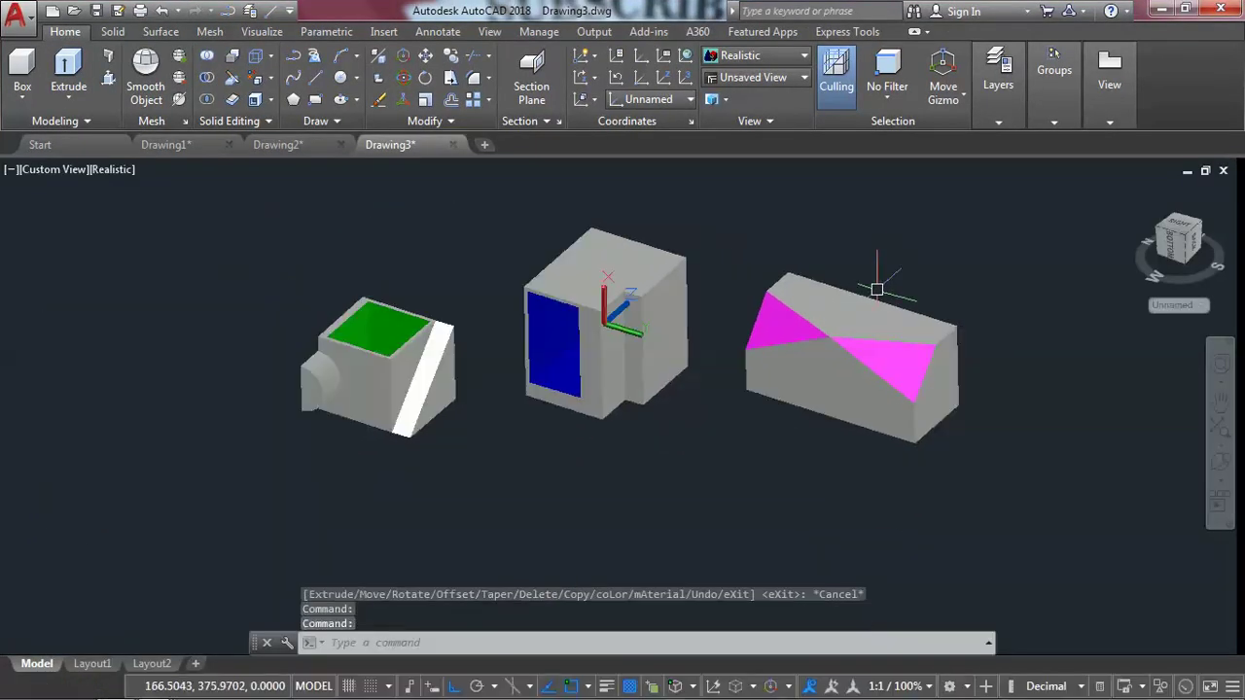
scroll(875, 286, up, 2)
mouse_move(870, 318)
middle_down()
mouse_move(844, 430)
mouse_move(823, 309)
middle_up()
key(Escape)
scroll(848, 329, down, 2)
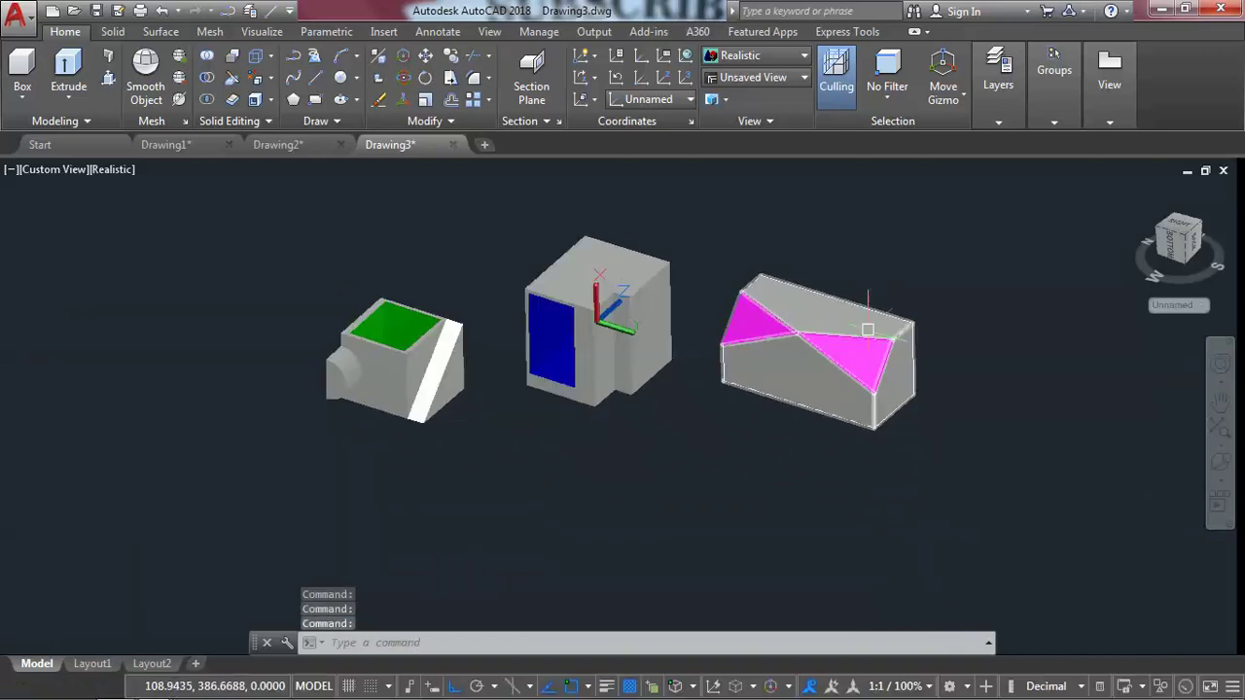
scroll(934, 328, up, 1)
mouse_move(954, 328)
middle_down()
mouse_move(901, 354)
mouse_move(913, 355)
middle_up()
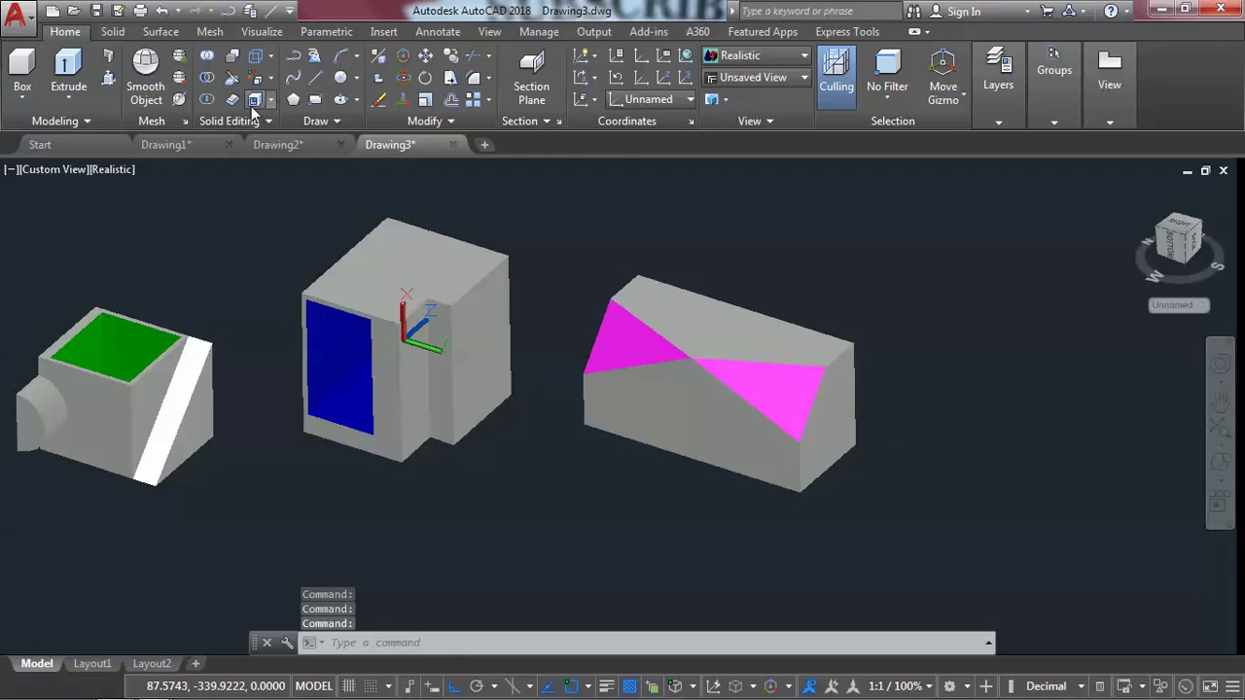